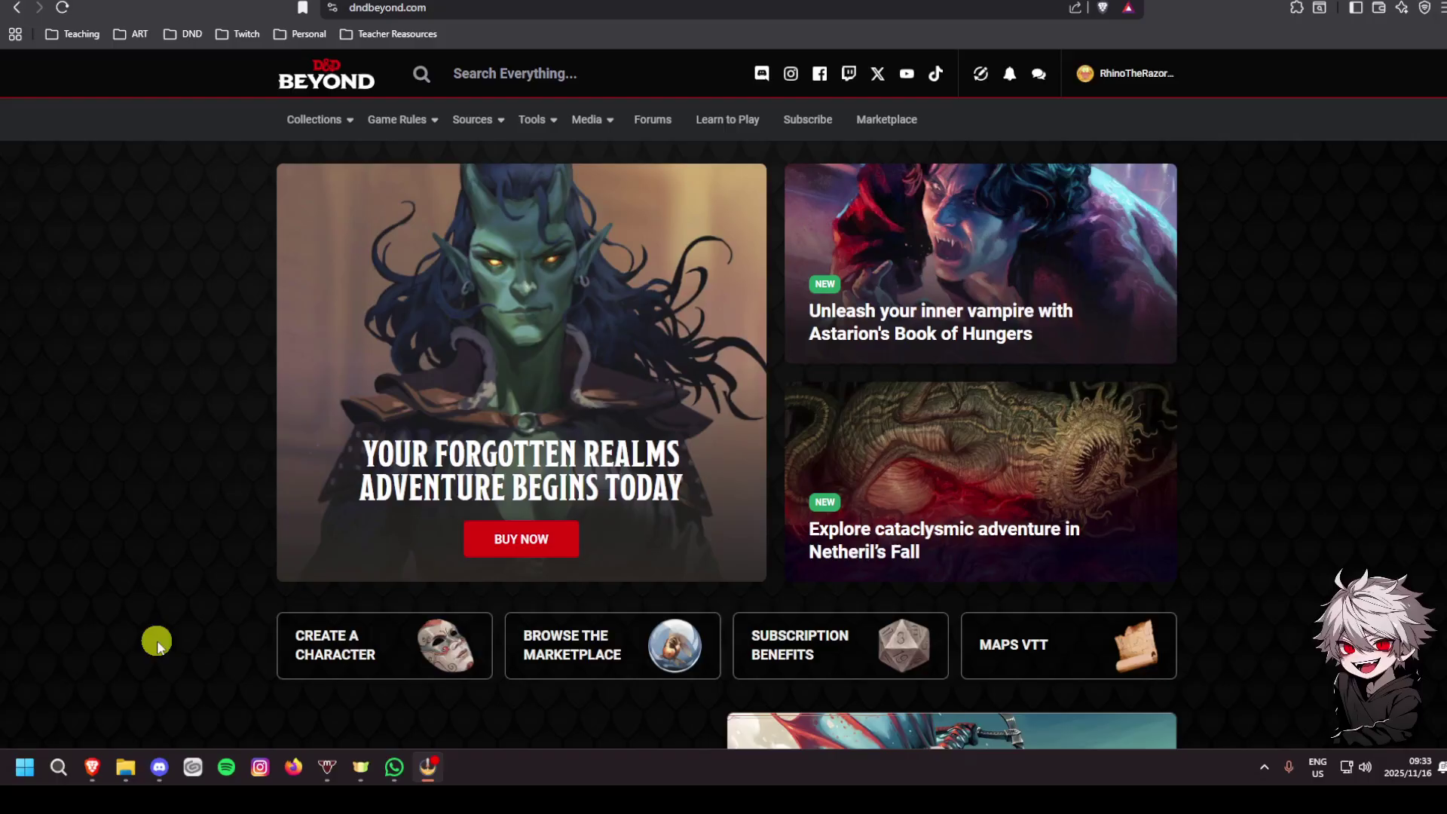
Start building a standard character and exclude the Homebrew, Core Rules and Expanded Rules sources
click(354, 657)
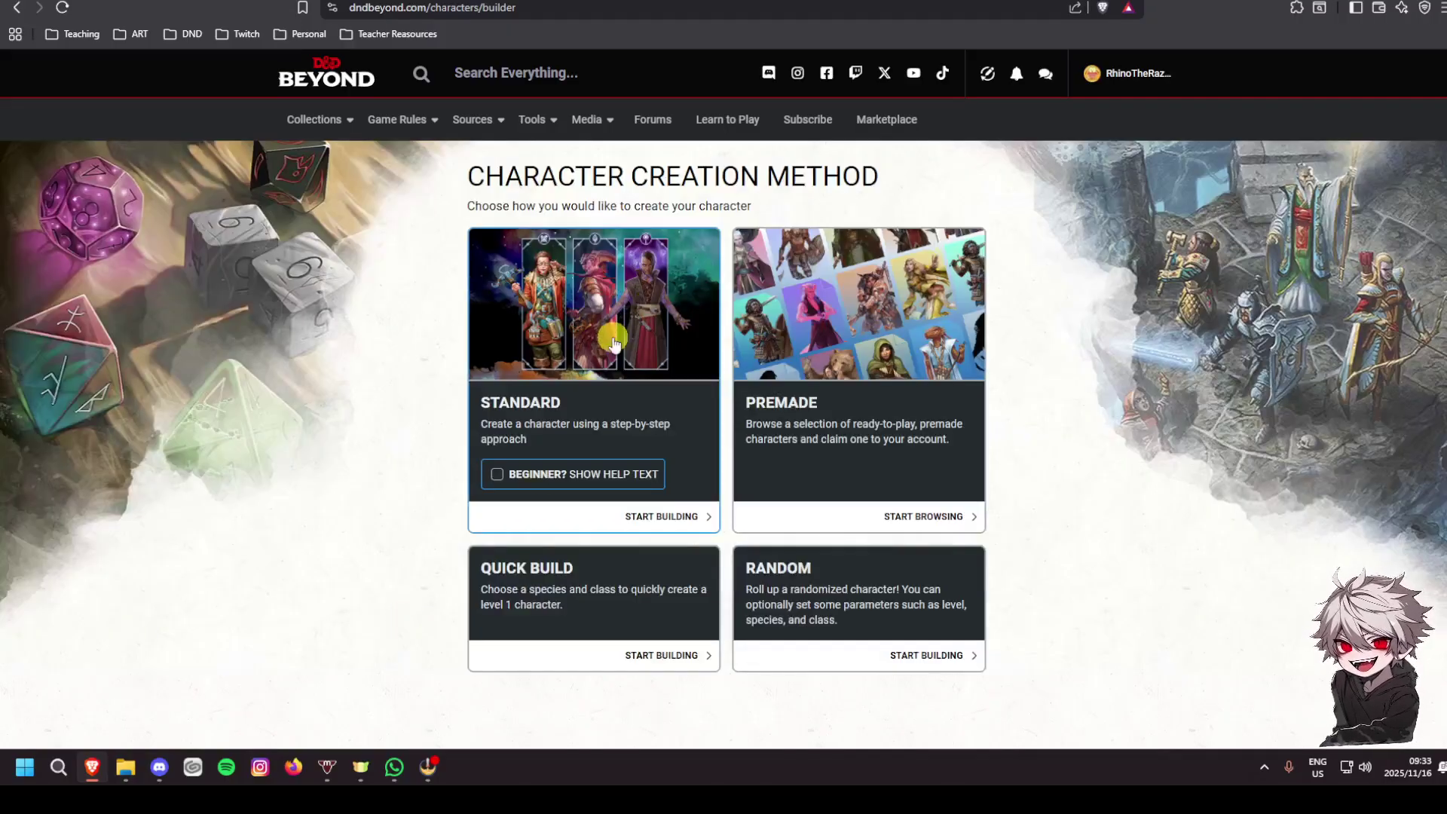
click(576, 404)
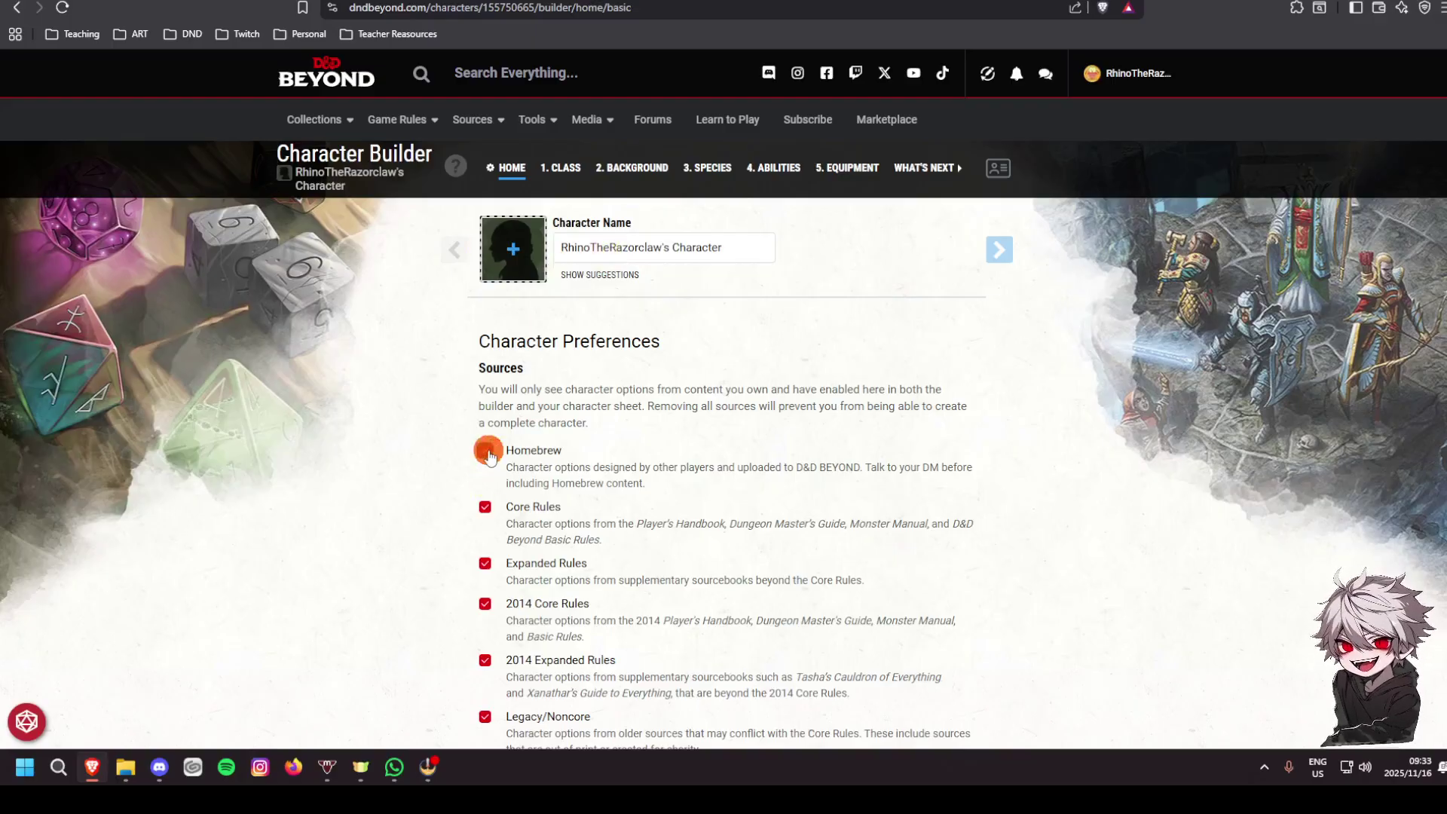
click(486, 451)
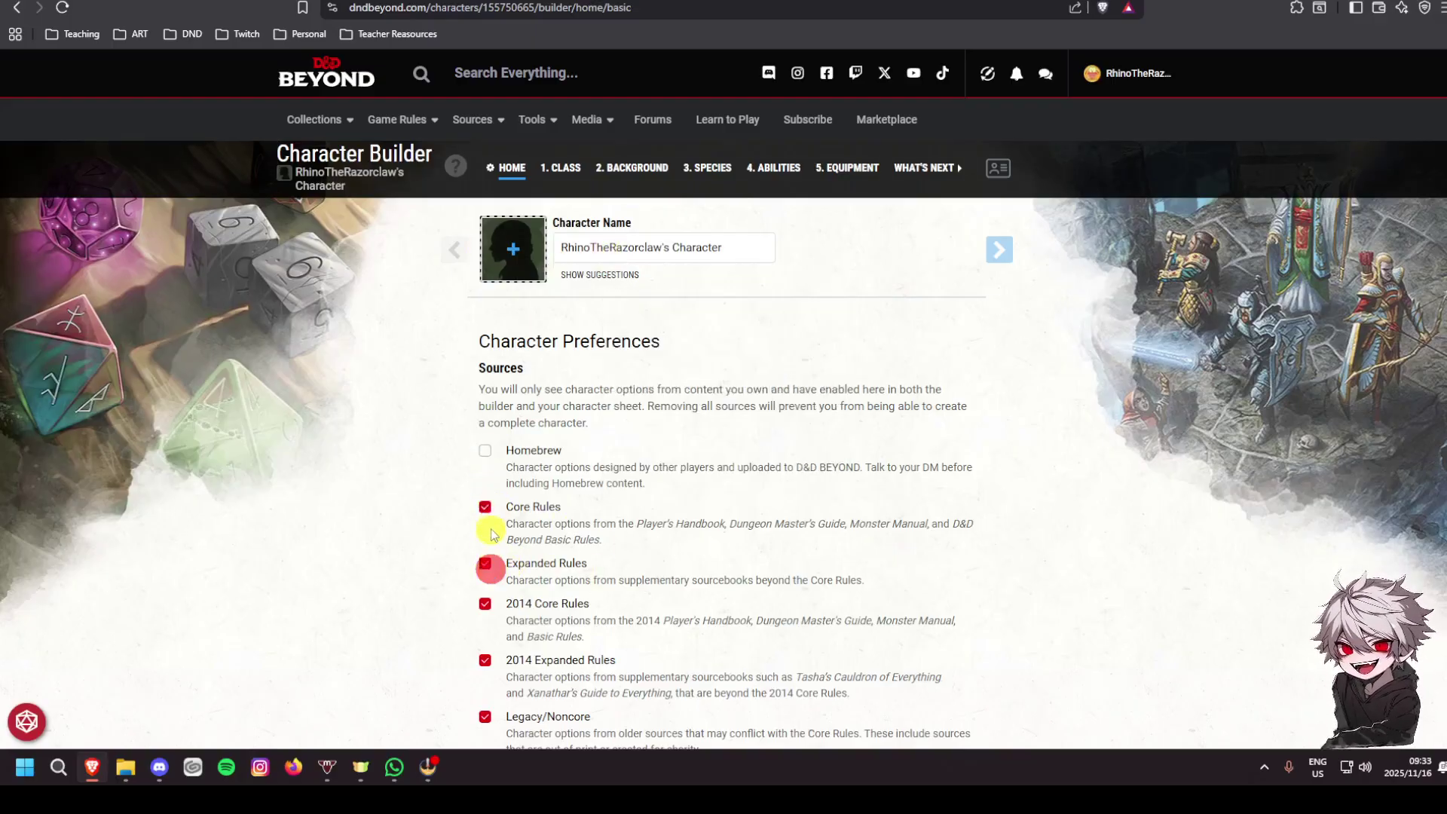
click(485, 506)
click(484, 564)
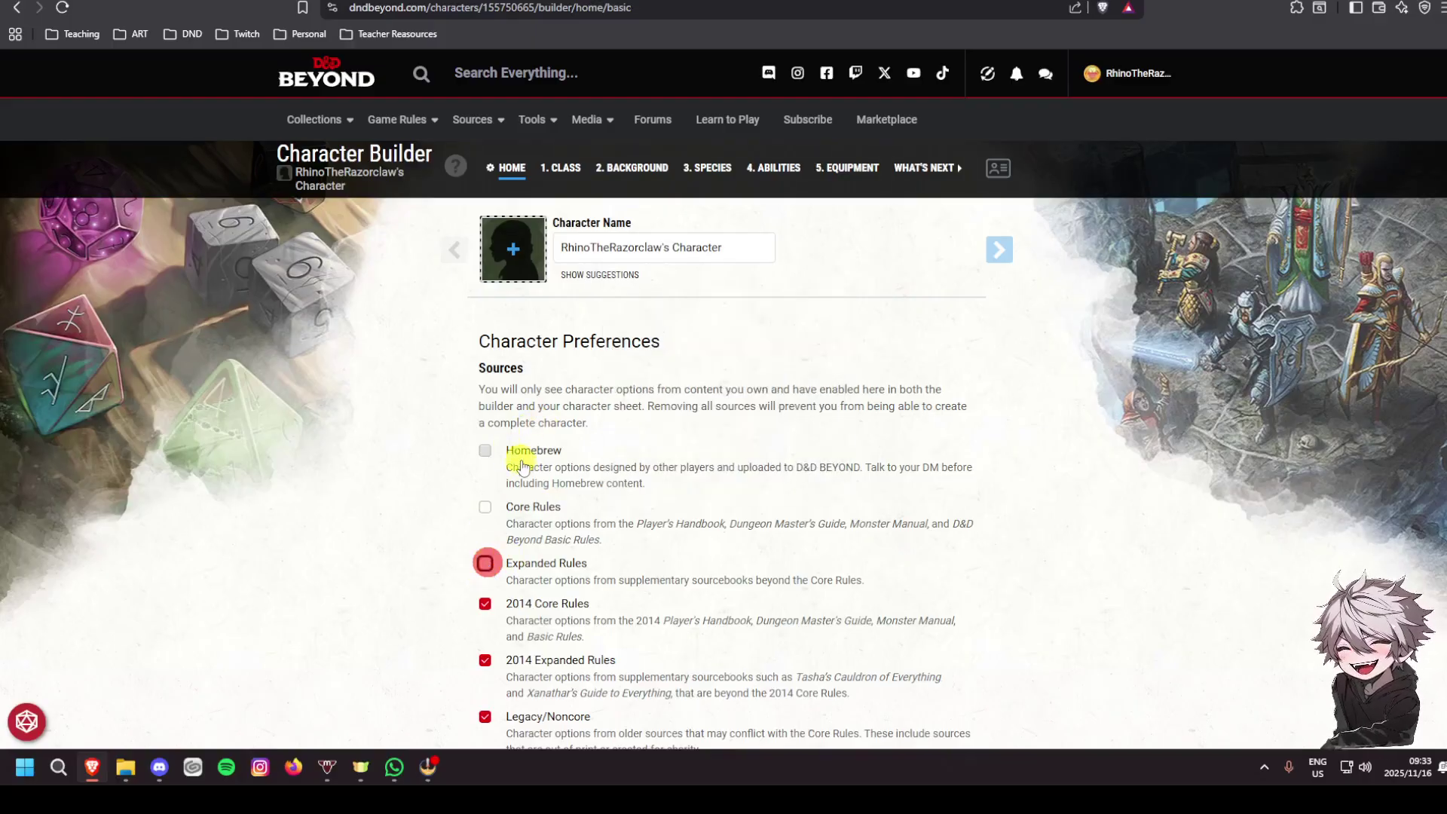
Set the character's encumbrance type to No Encumbrance and its privacy to Public
scroll(540, 468, down, 3)
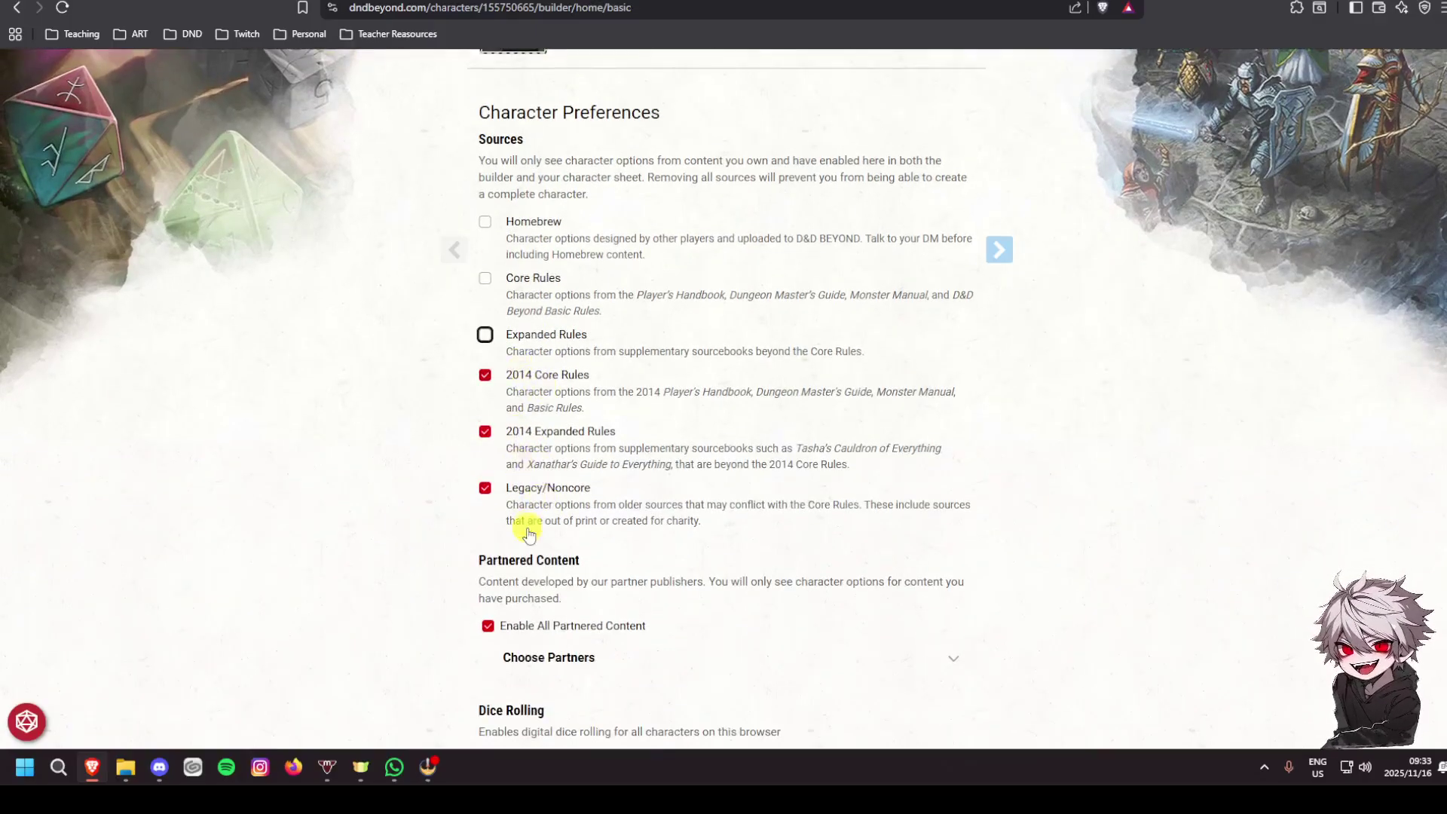
scroll(531, 512, down, 8)
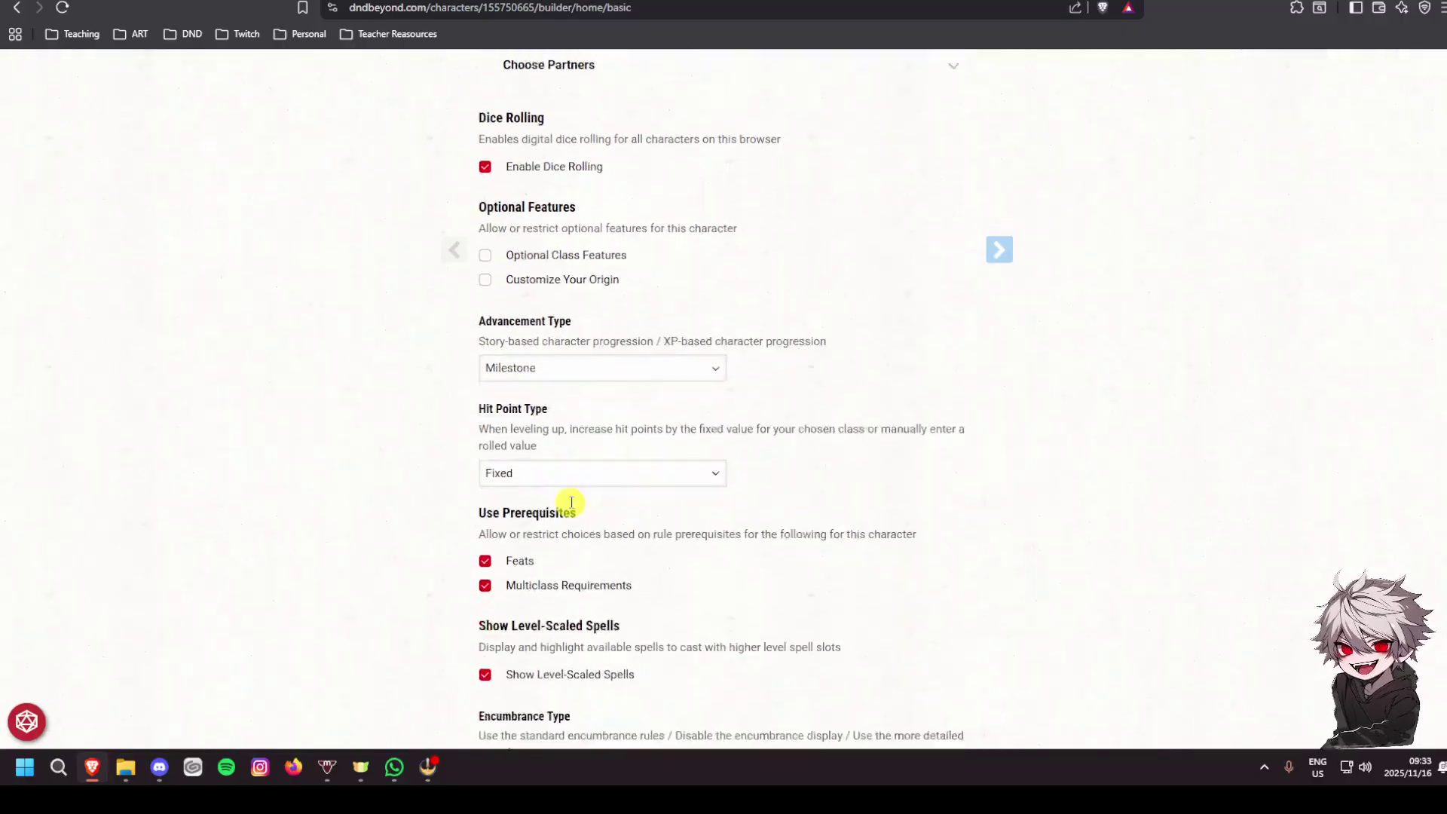
scroll(572, 502, down, 4)
click(589, 457)
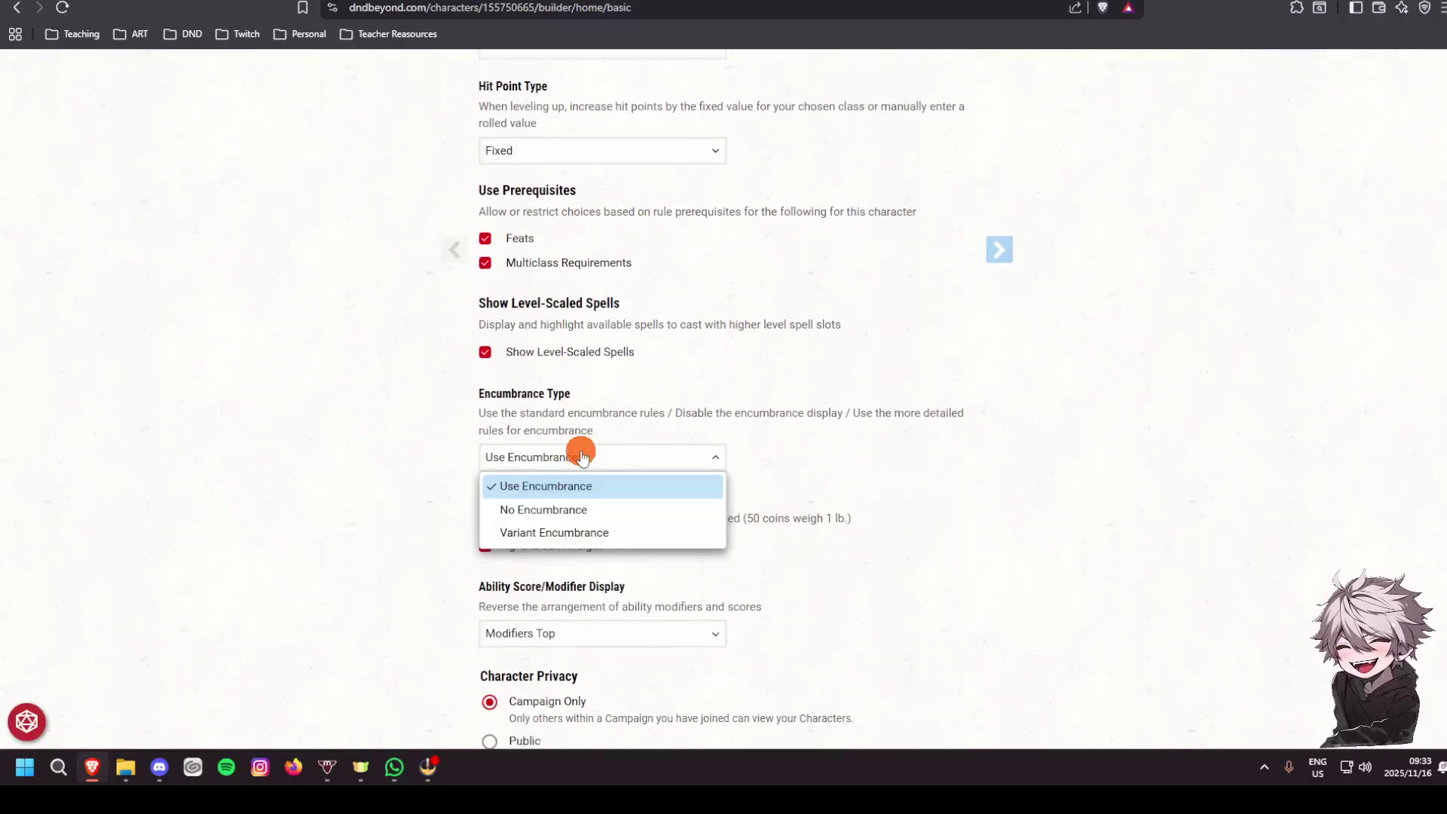
click(544, 518)
scroll(587, 528, down, 4)
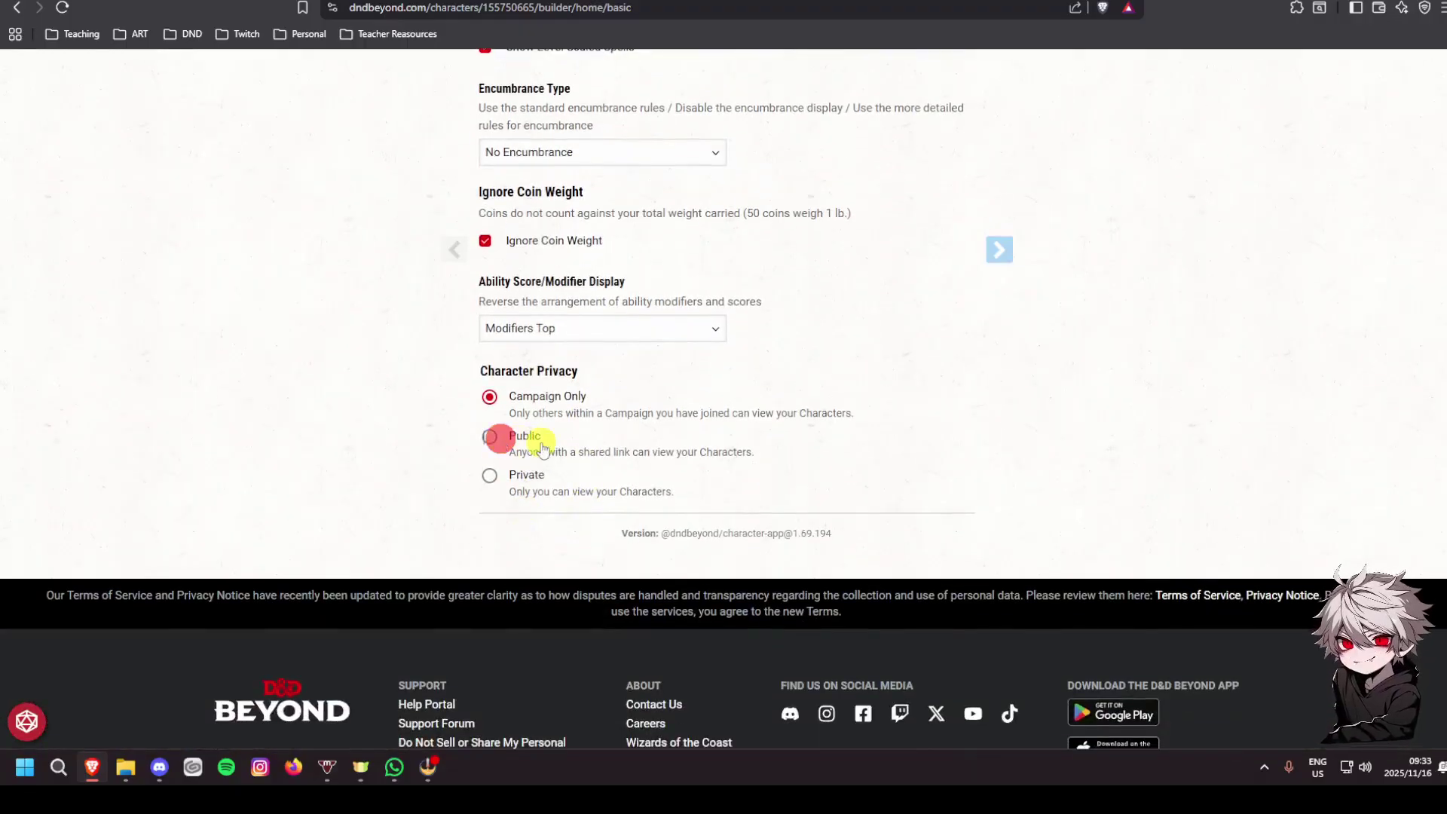
click(486, 437)
Rename the character to "Bard leg"
scroll(558, 445, up, 5)
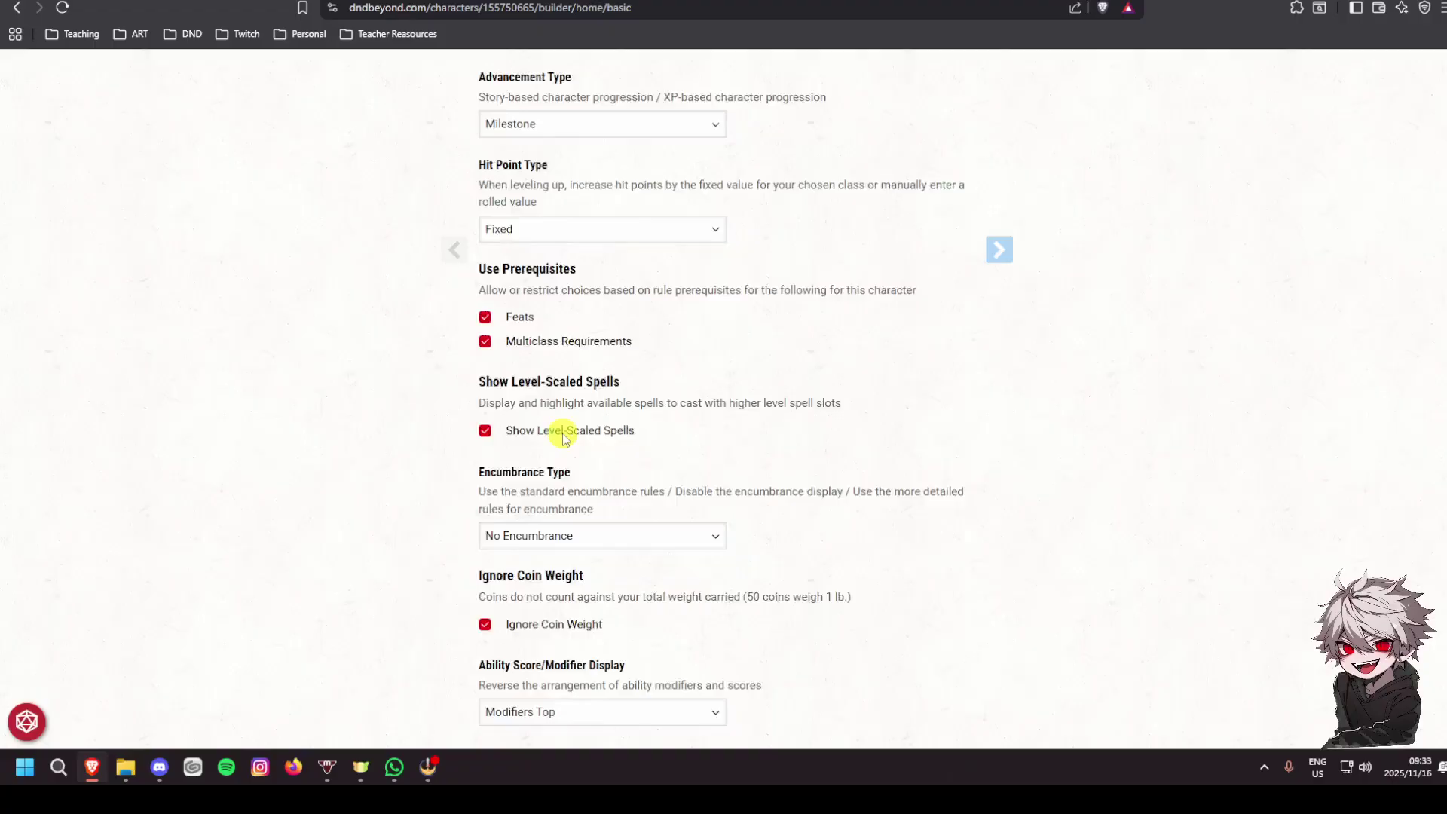
scroll(565, 437, up, 18)
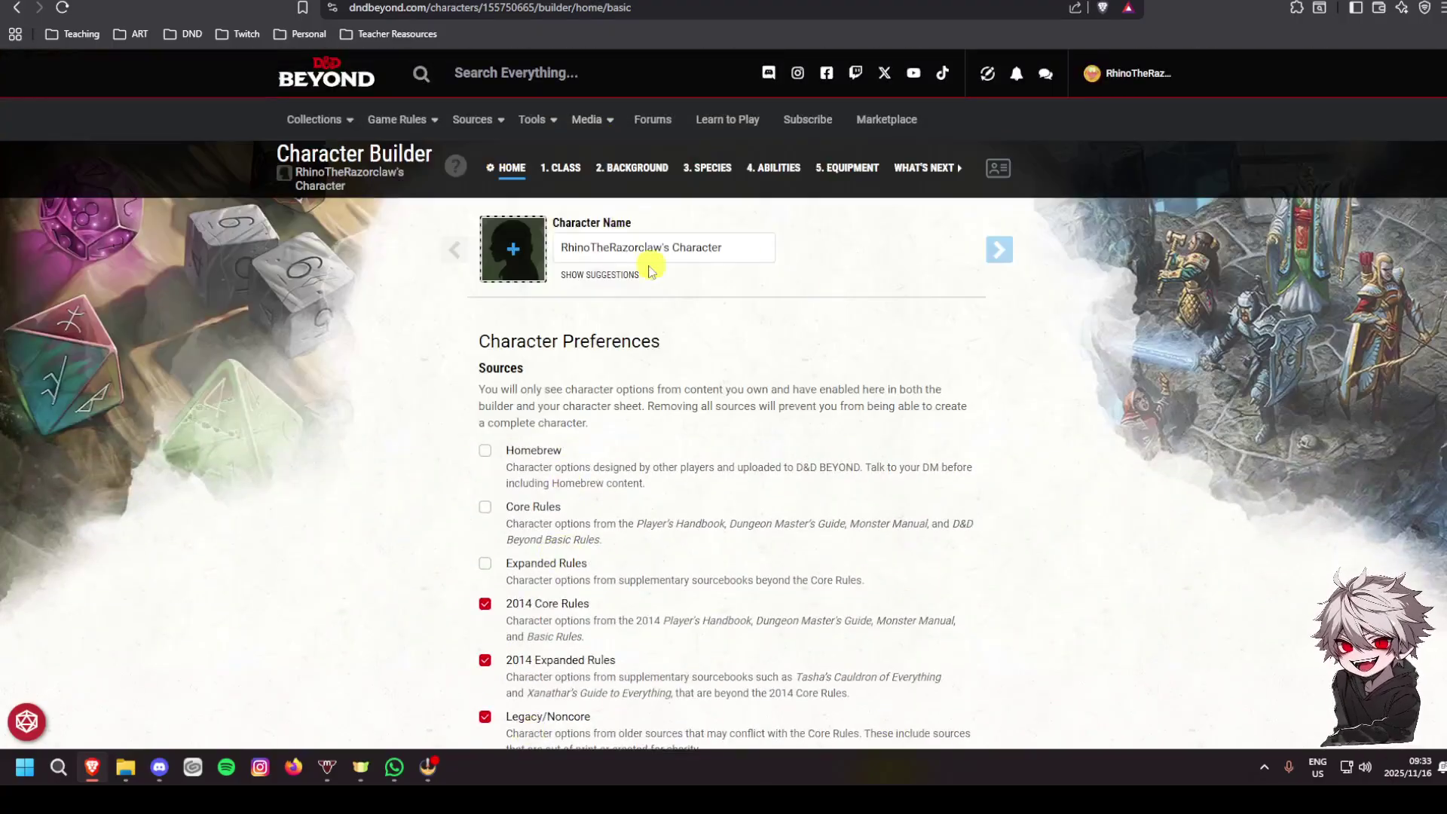
click(559, 168)
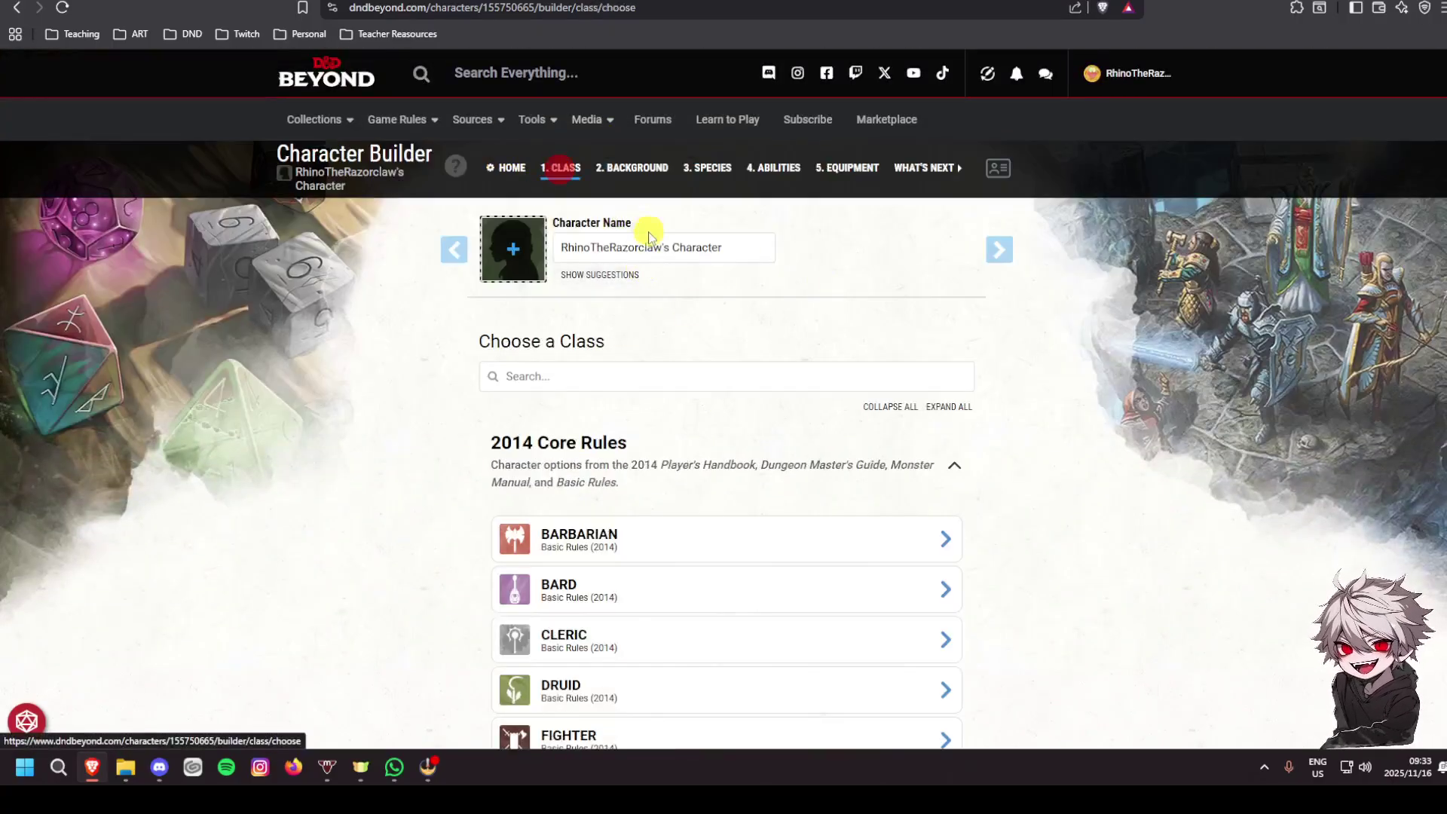
scroll(780, 365, down, 3)
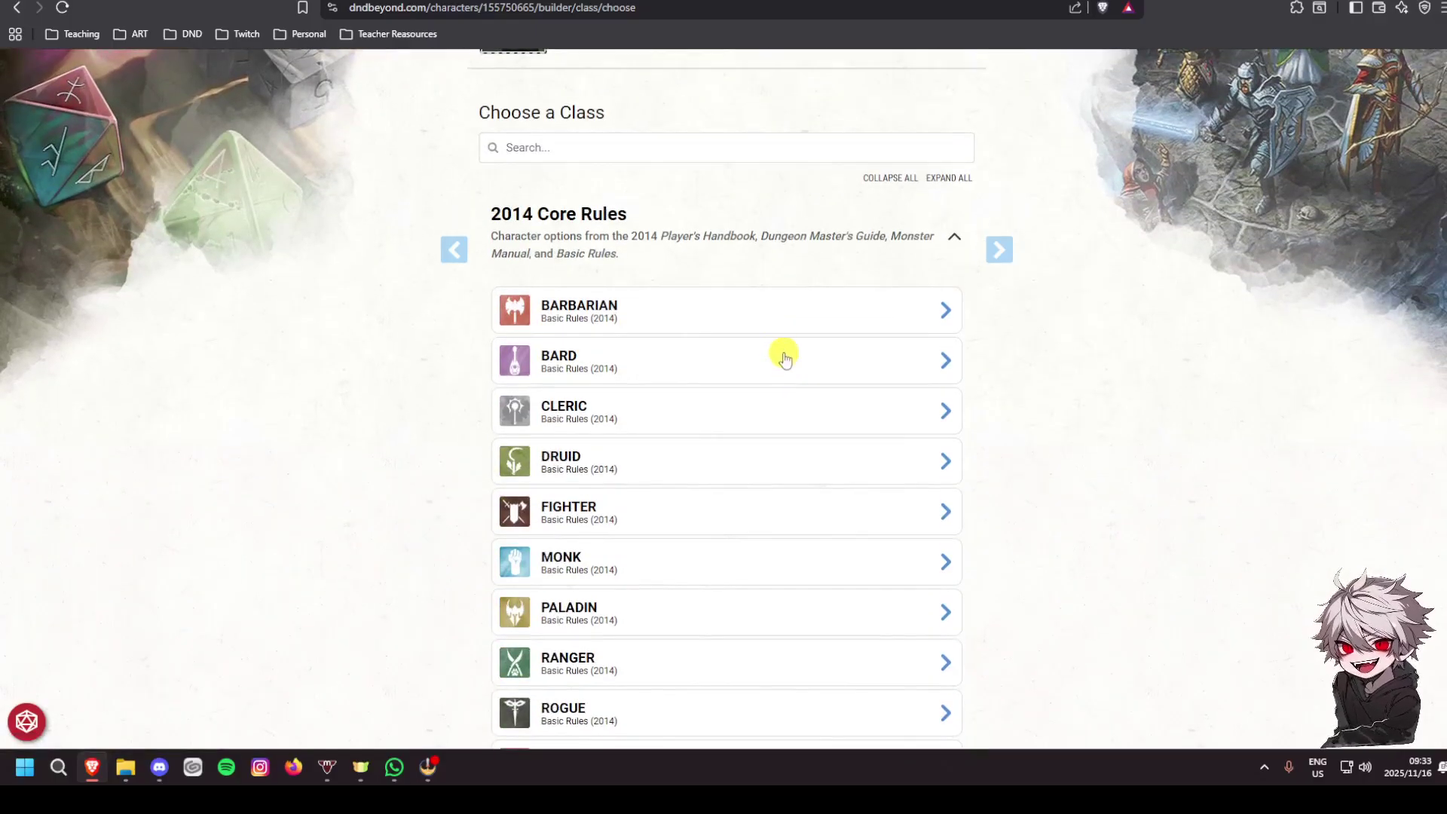
scroll(478, 536, up, 3)
drag(727, 247, 540, 251)
text(Ba)
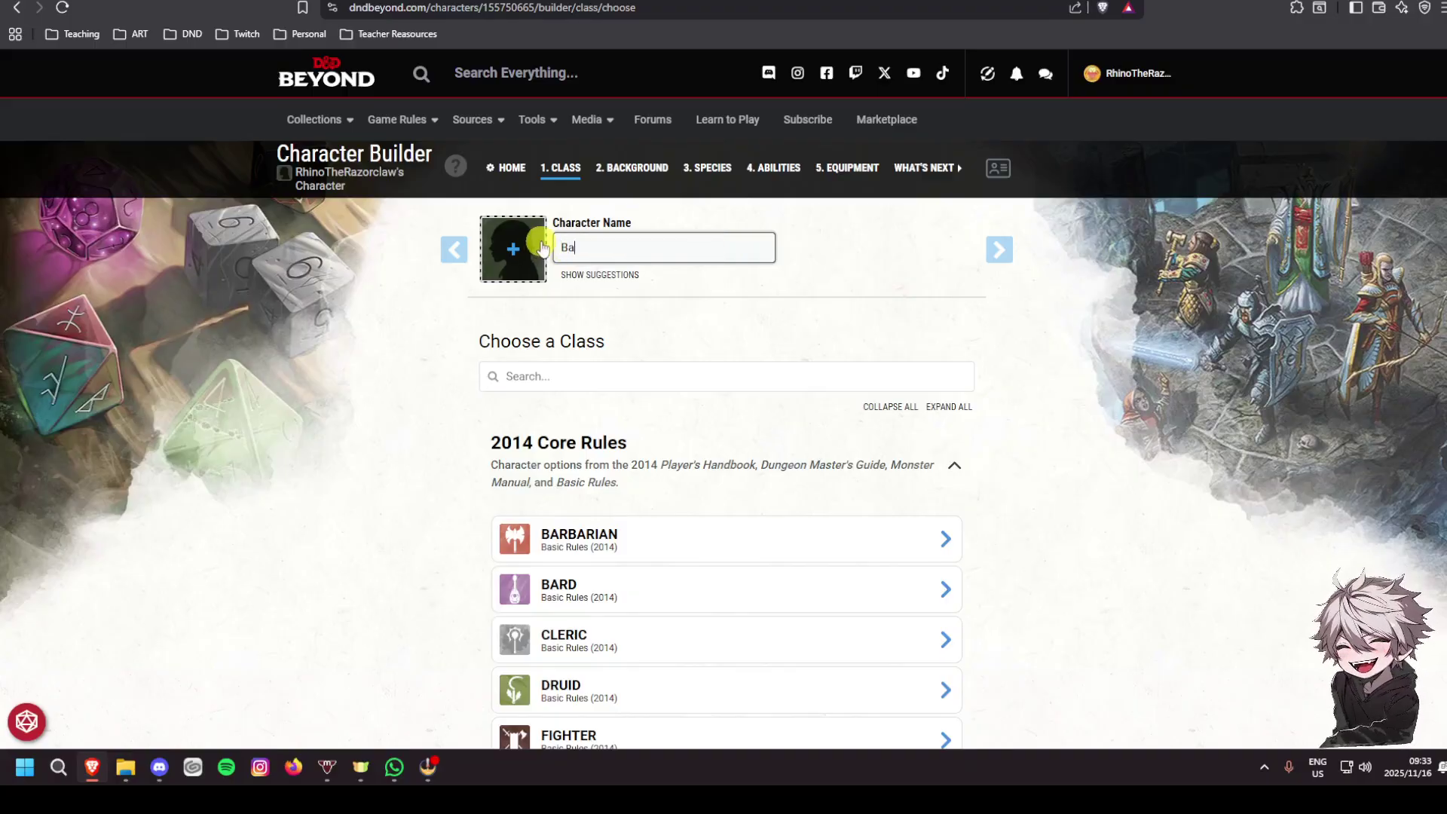
text(rd l)
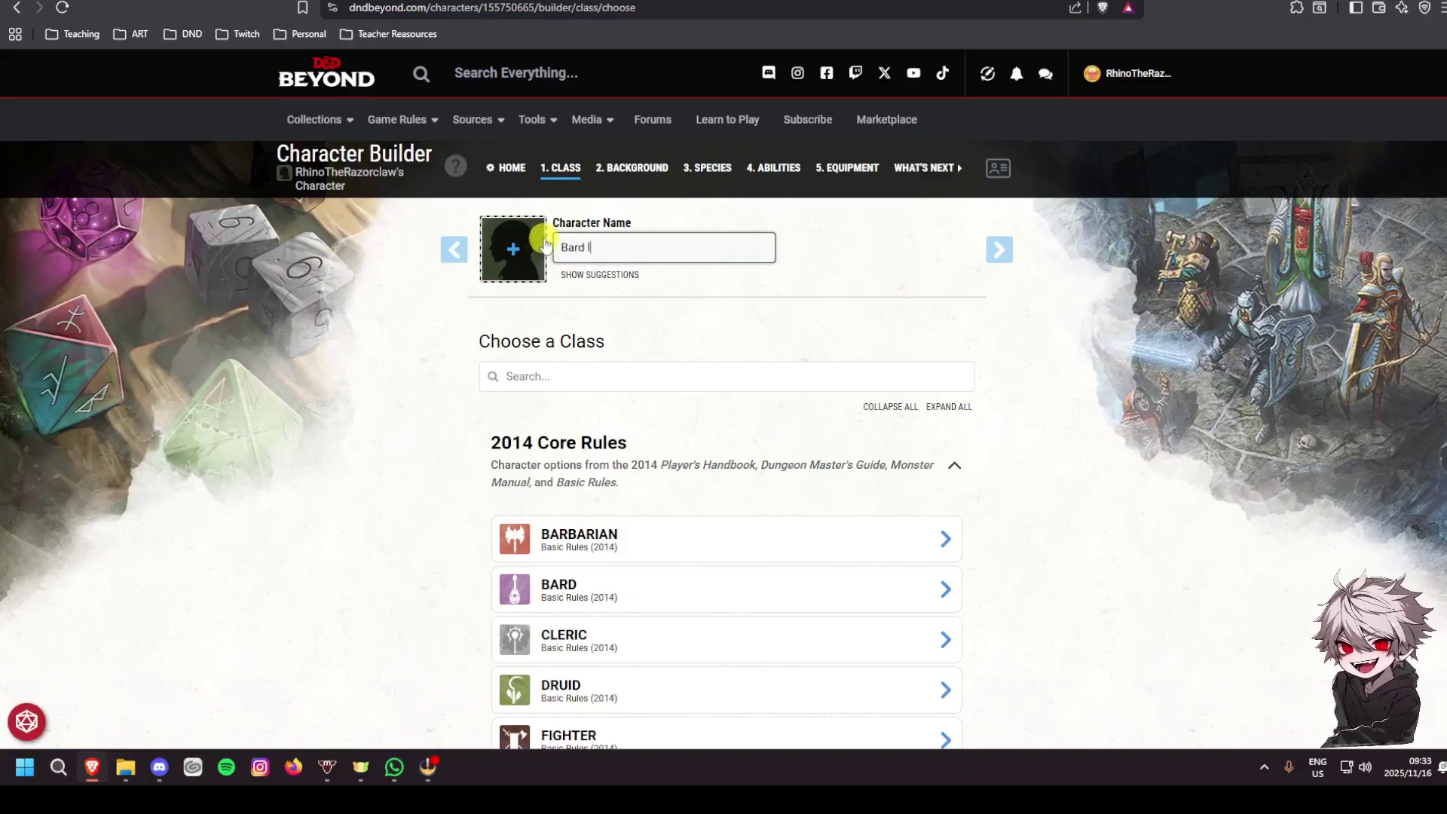
text(eh)
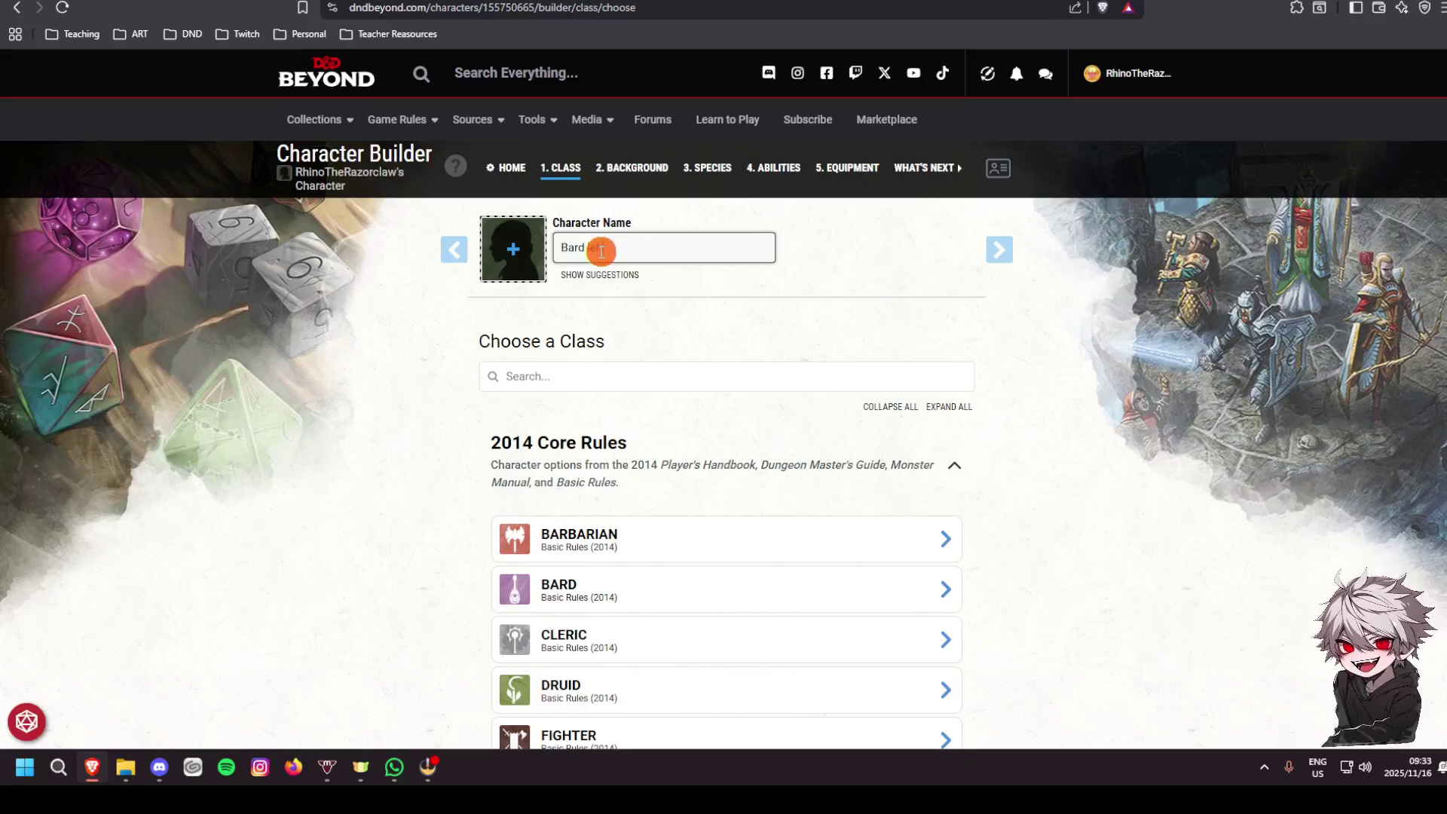
text(g)
click(833, 255)
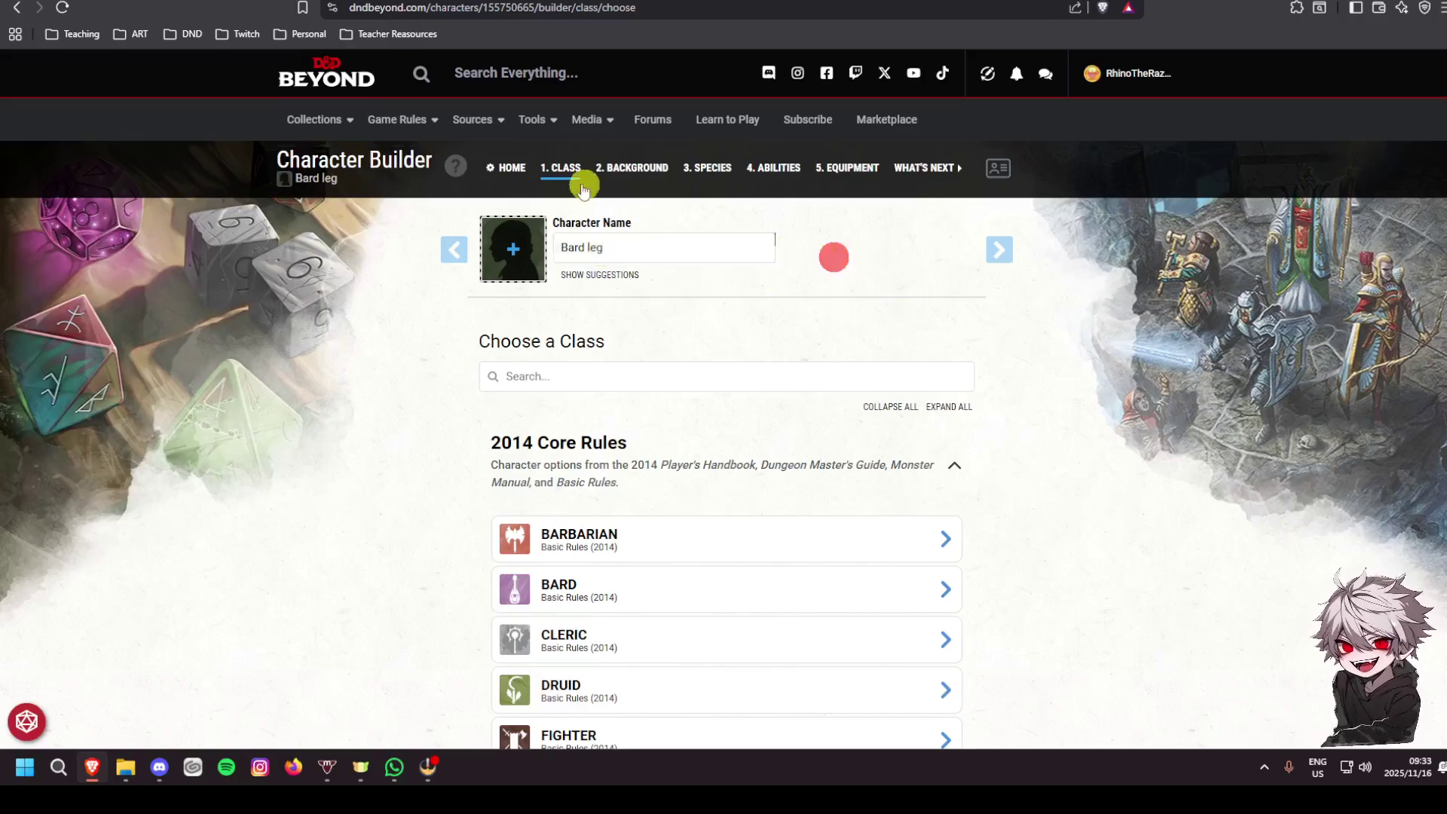
Give the character the red-skinned horned portrait, fifth in the fourth row of the stock portraits
click(509, 168)
click(508, 248)
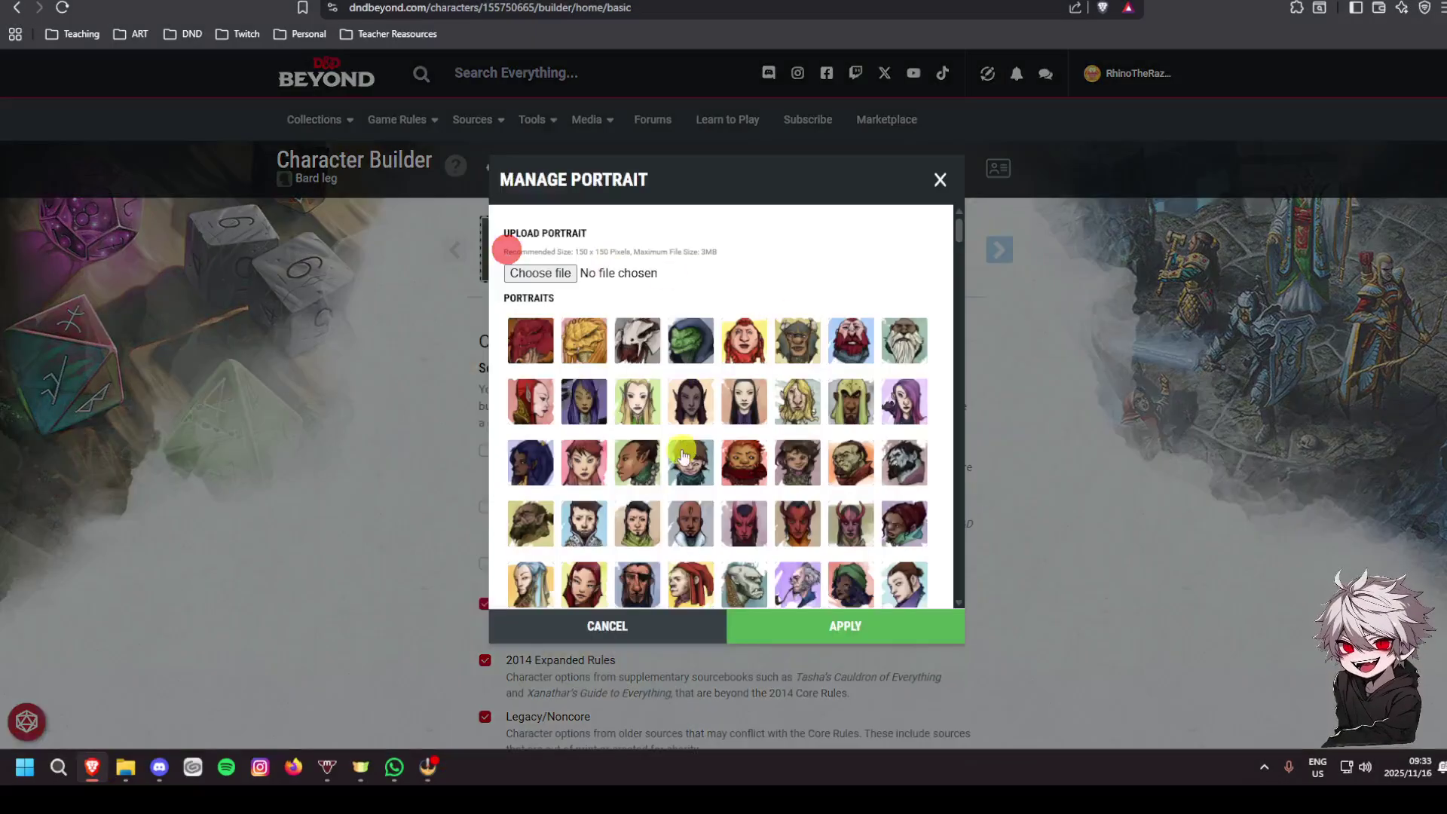
click(744, 523)
triple_click(846, 643)
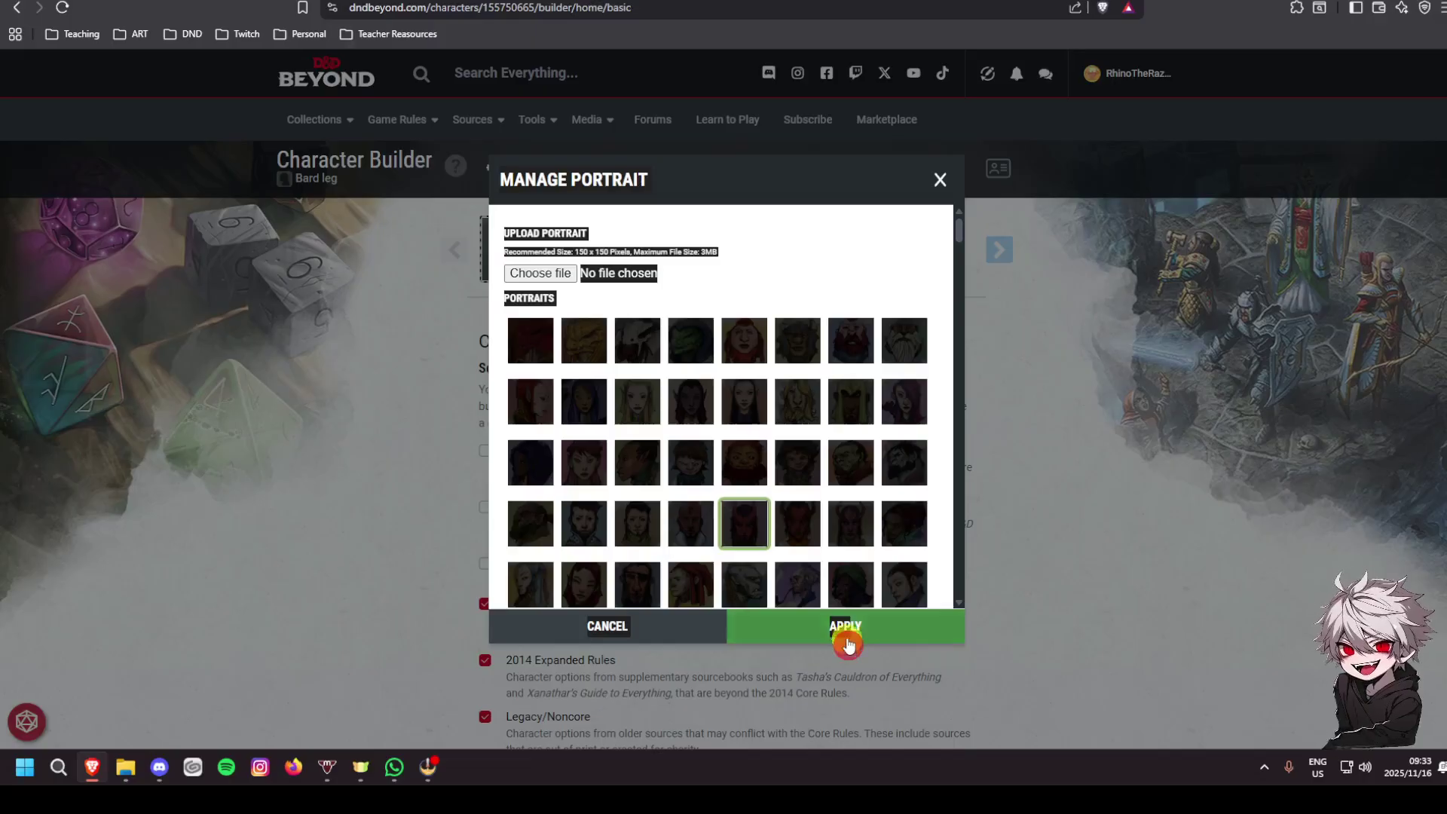
click(744, 523)
click(796, 630)
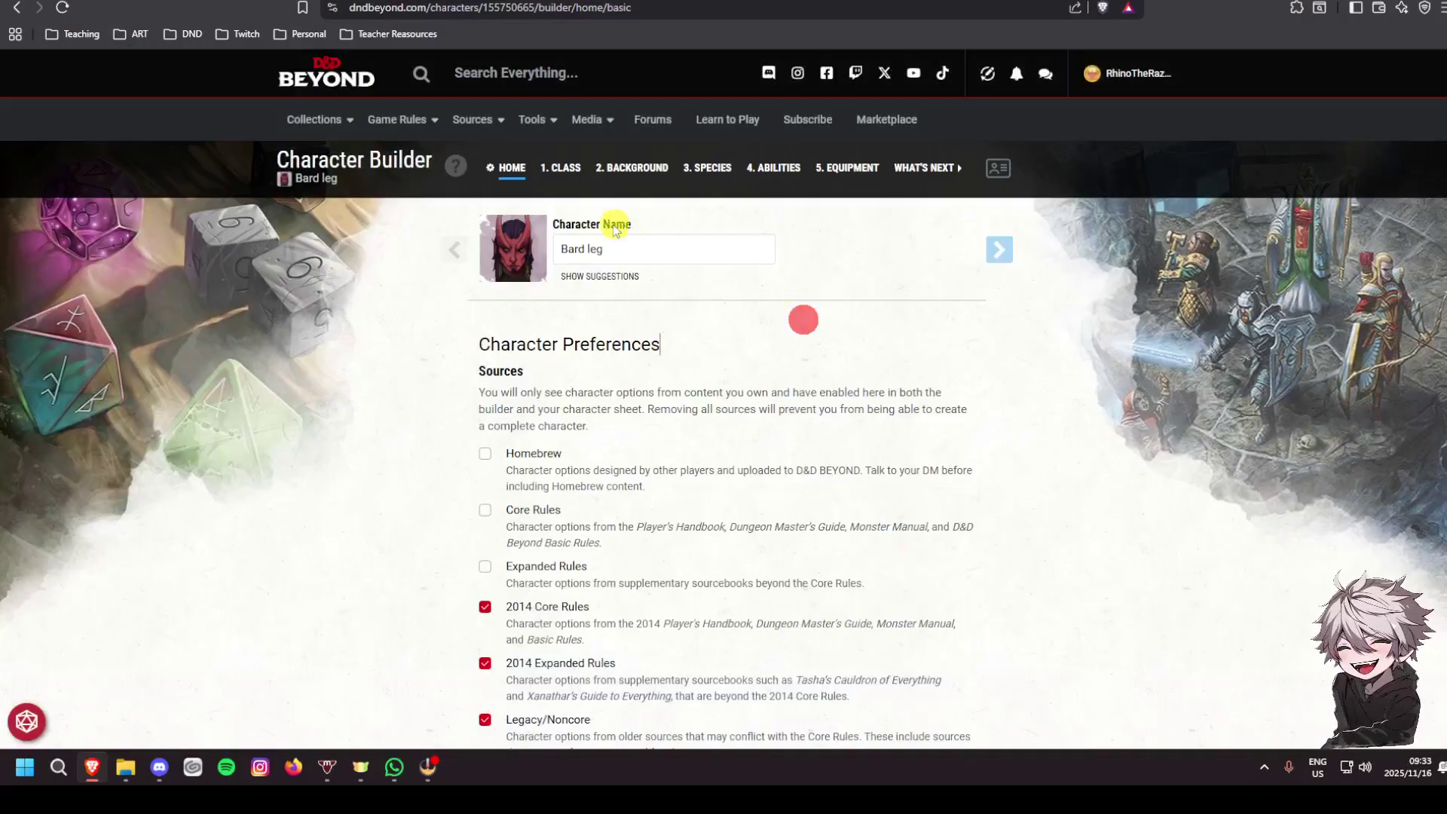
Look through the available 2014 classes and view the character's background options
click(560, 167)
scroll(684, 472, down, 6)
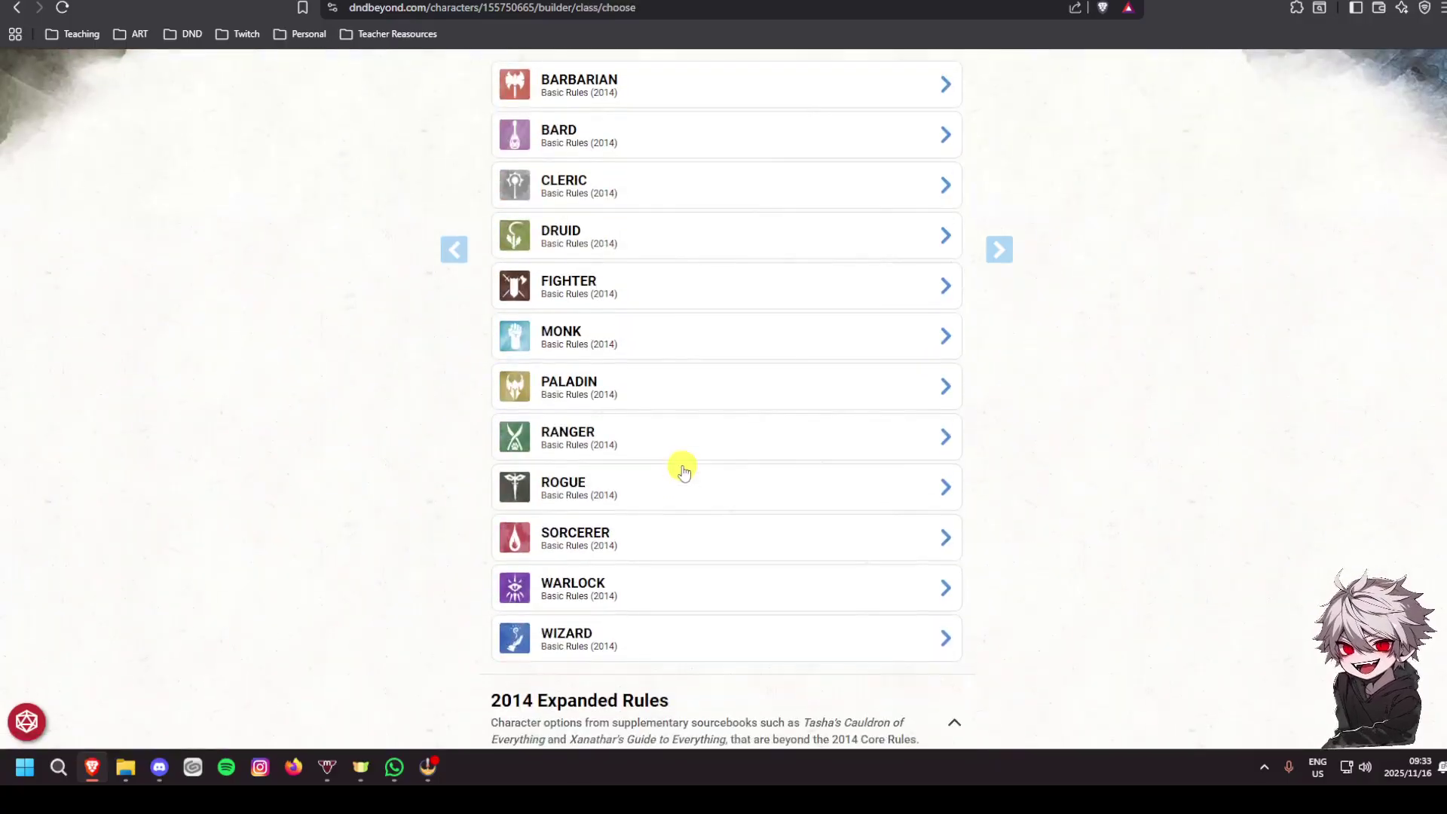
scroll(686, 459, down, 4)
scroll(686, 449, up, 10)
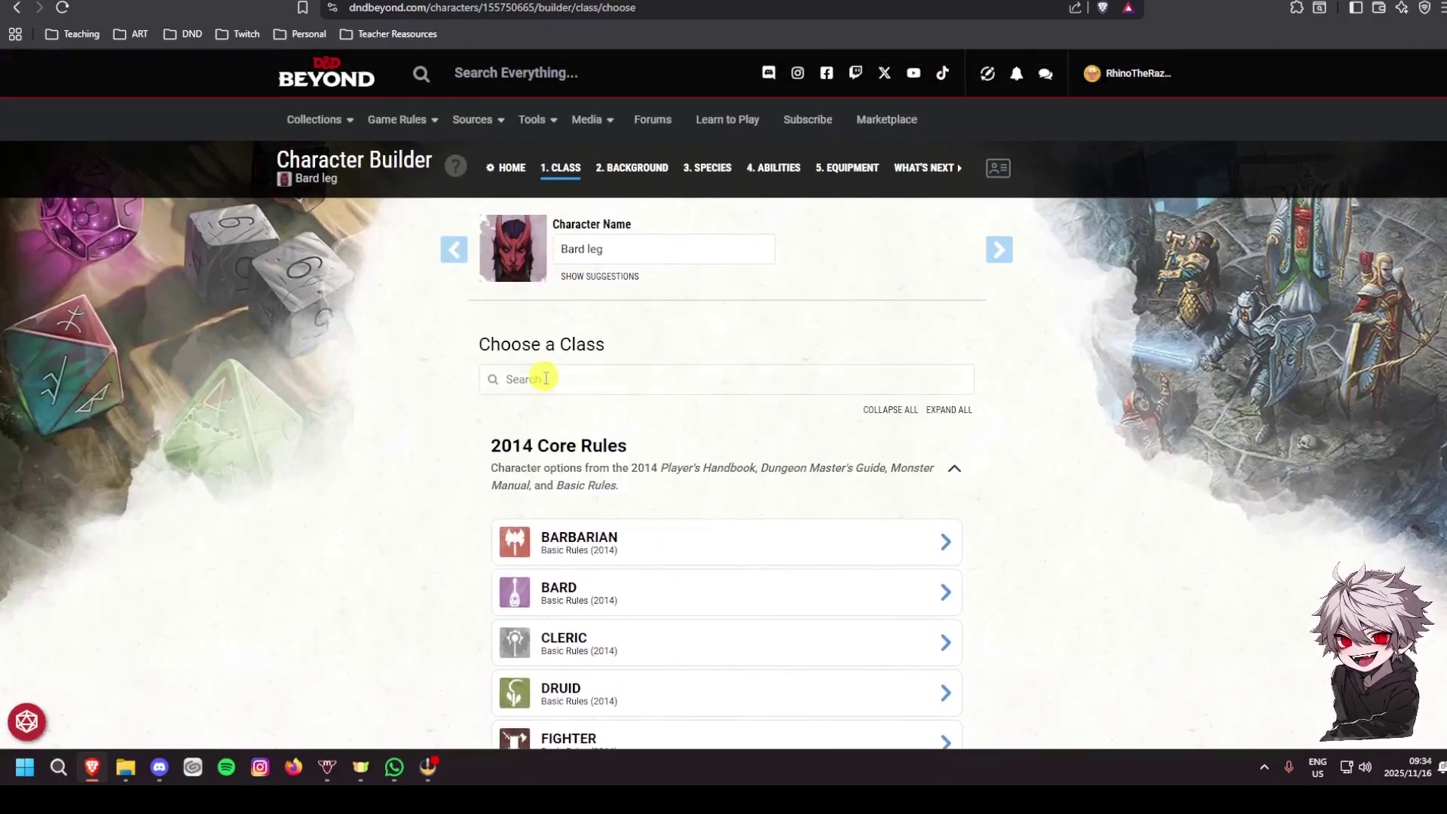
scroll(573, 369, down, 3)
scroll(592, 362, up, 3)
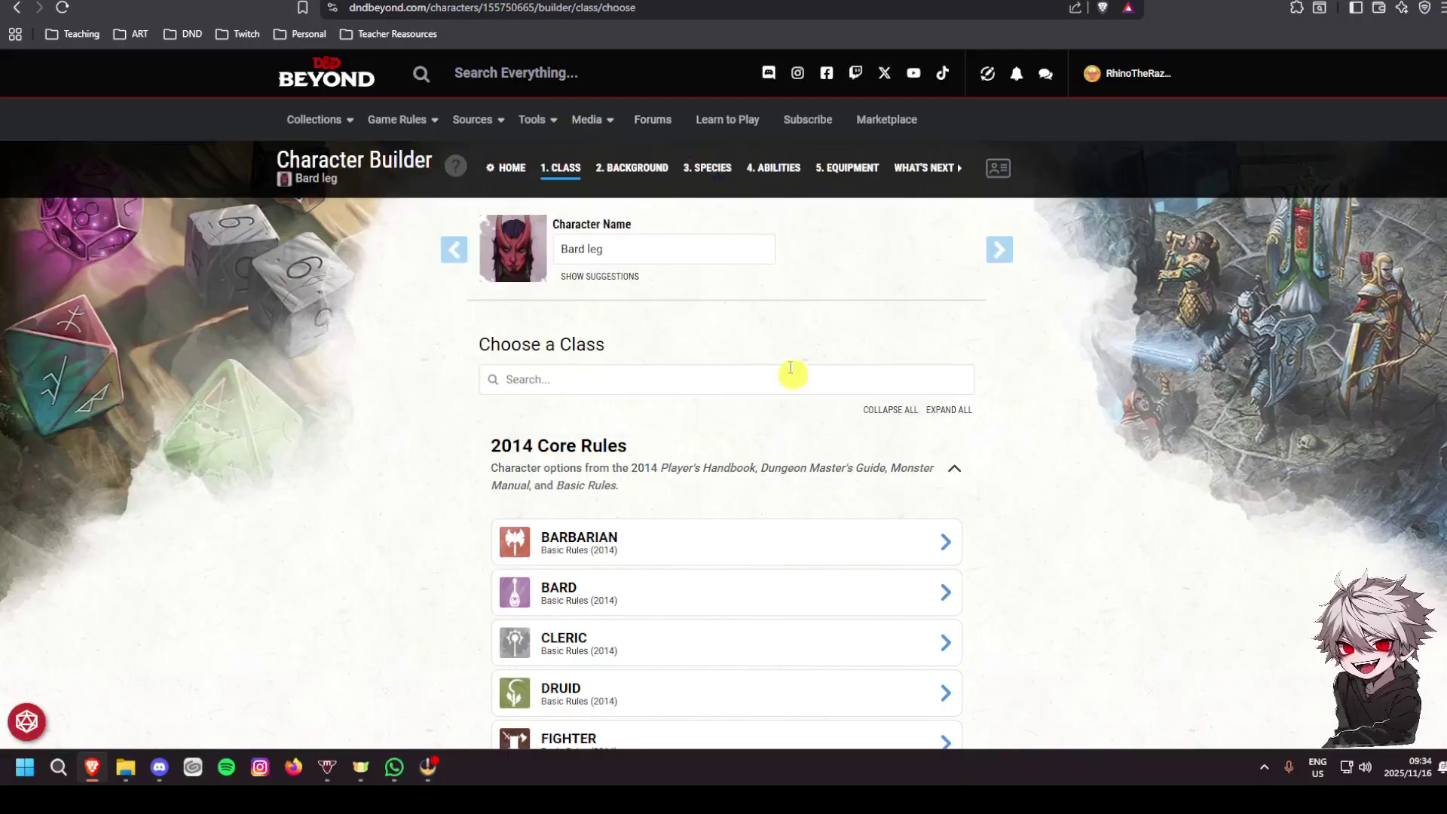
click(633, 167)
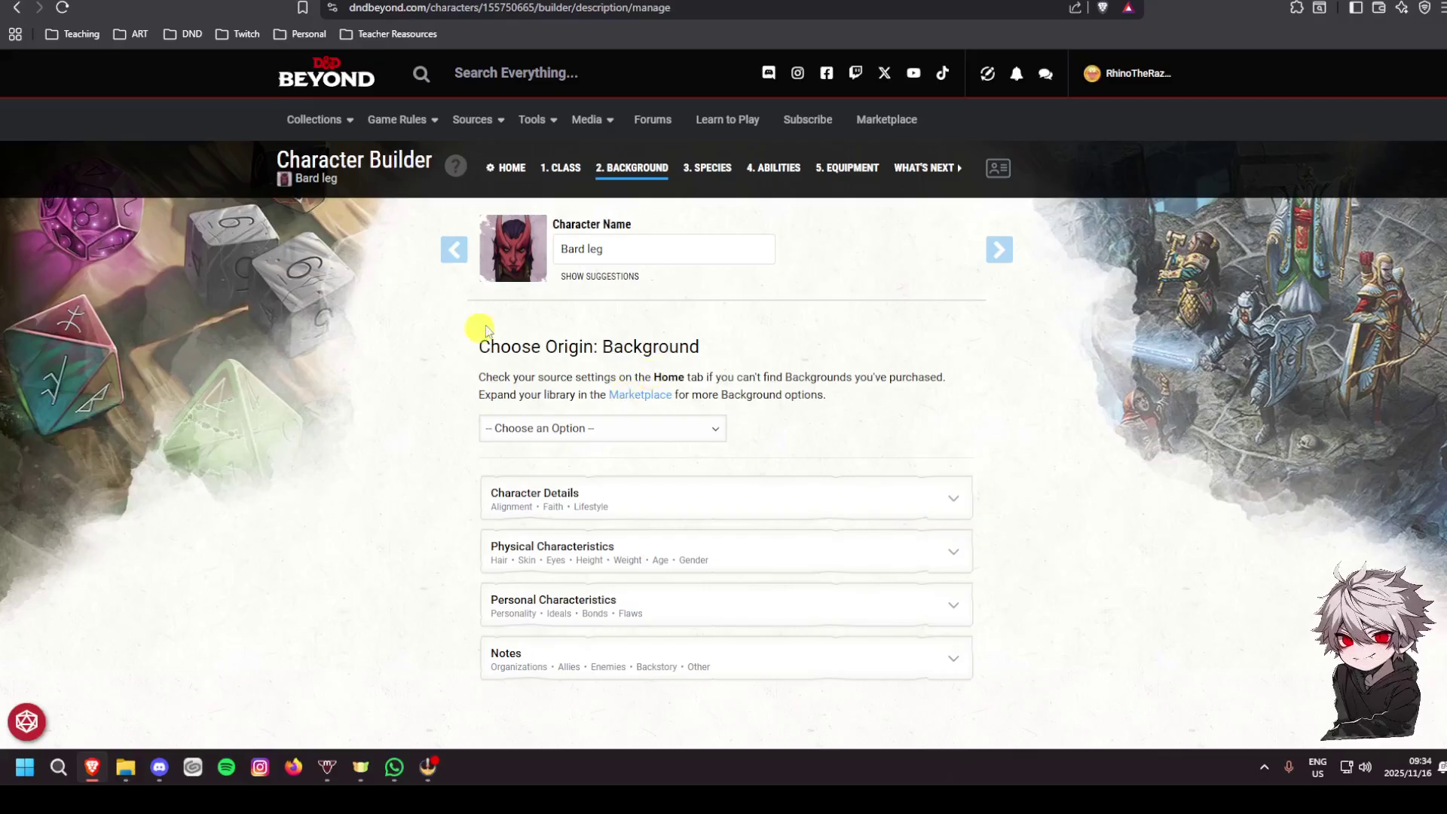
Add the 2014 Basic Rules Bard class to the character and set its level to 3
click(564, 168)
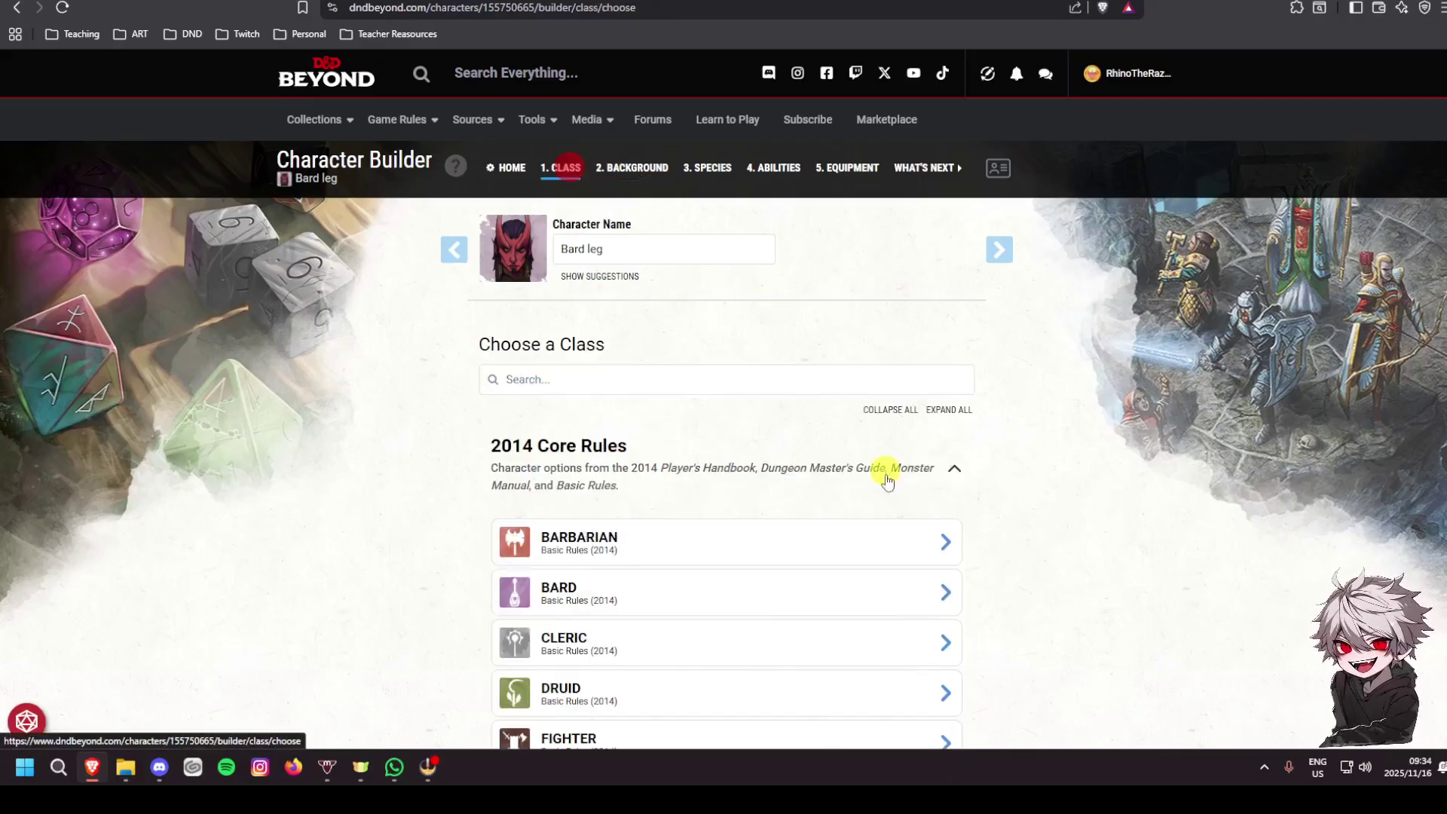
scroll(801, 533, down, 3)
click(633, 358)
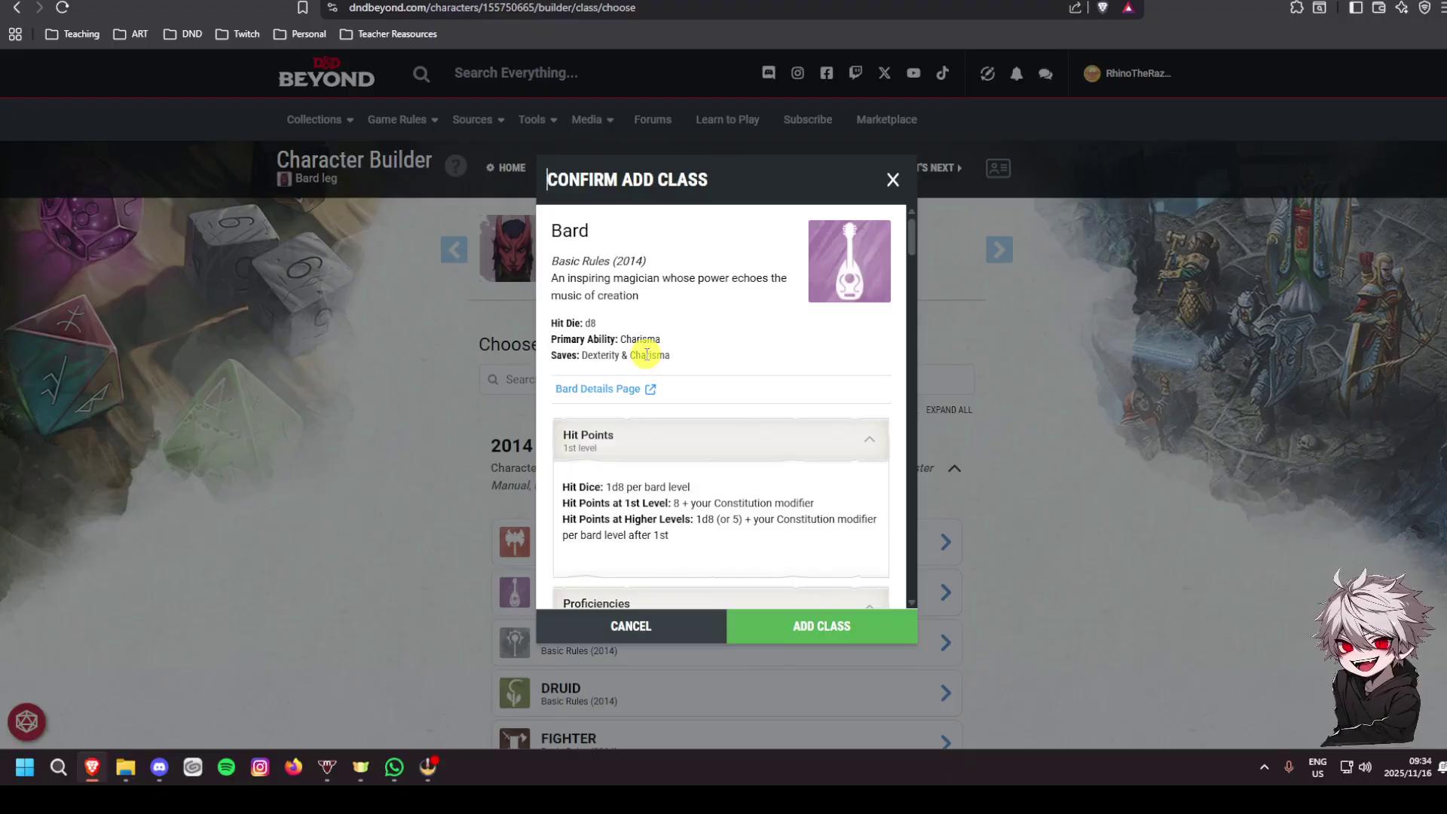
click(807, 626)
click(920, 424)
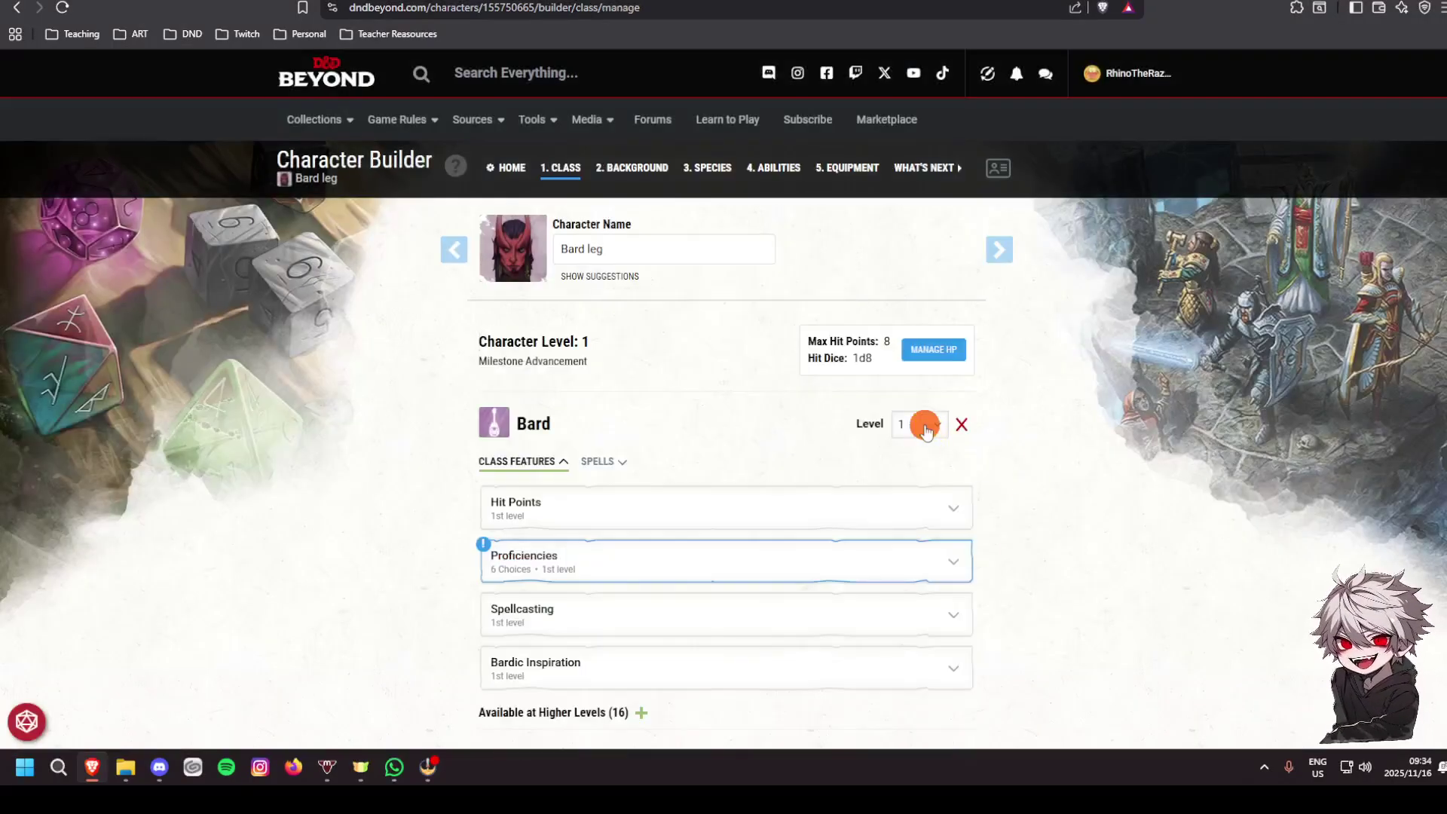
click(918, 501)
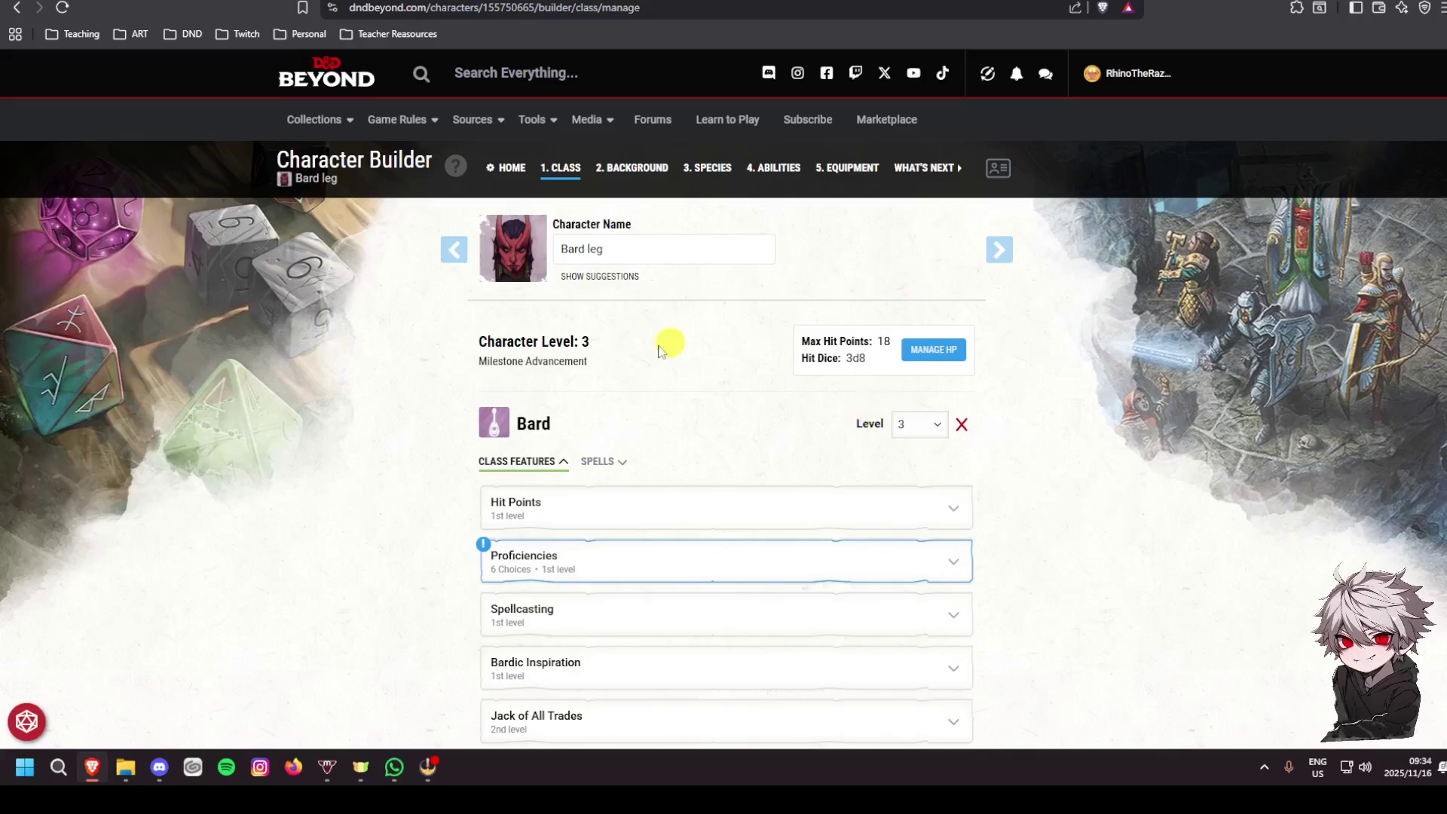
Choose Bagpipes, Lute and Horn as the three musical instruments in the Bard's 1st-level Proficiencies
scroll(618, 358, down, 3)
click(557, 337)
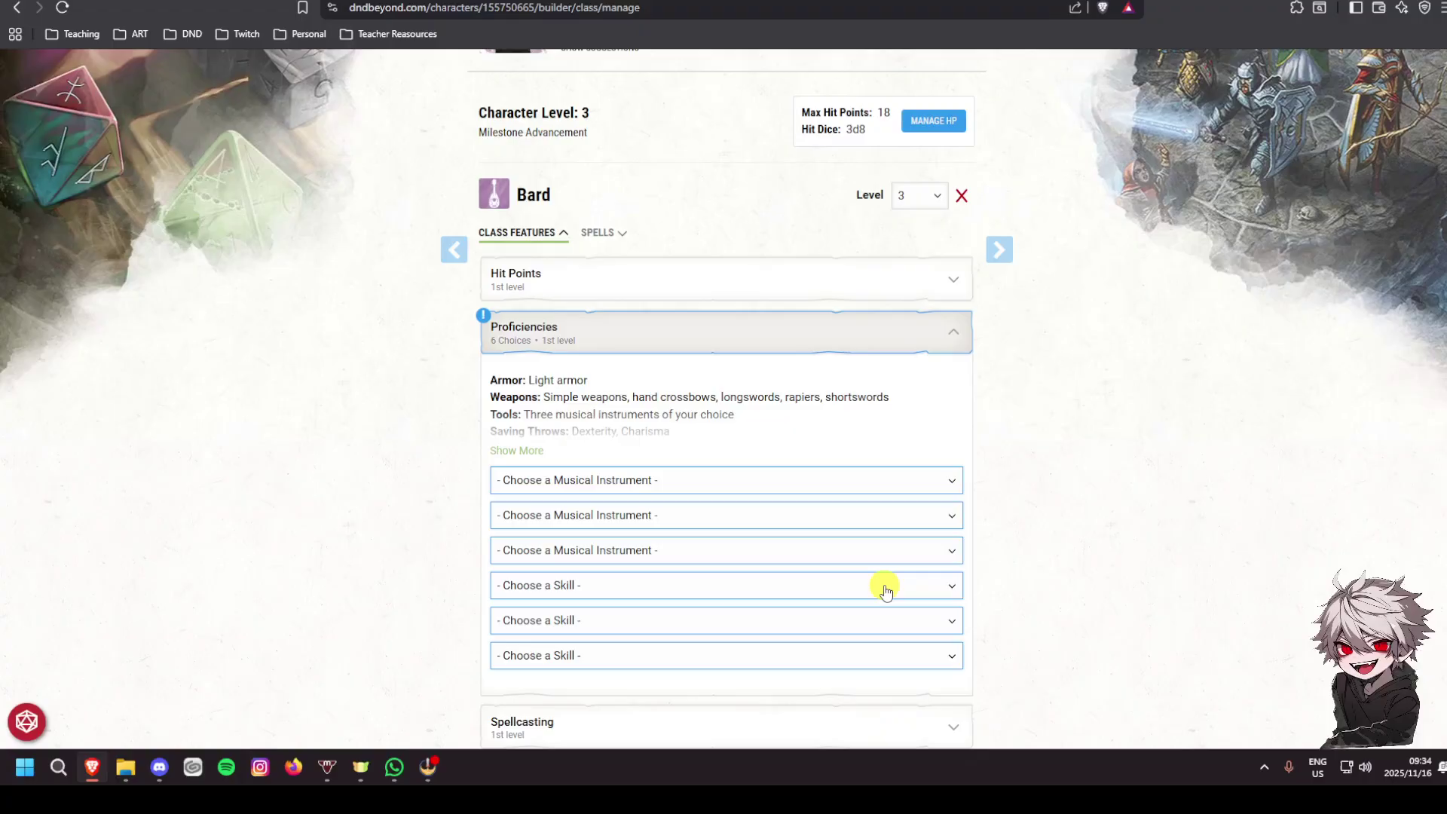
scroll(1198, 512, down, 2)
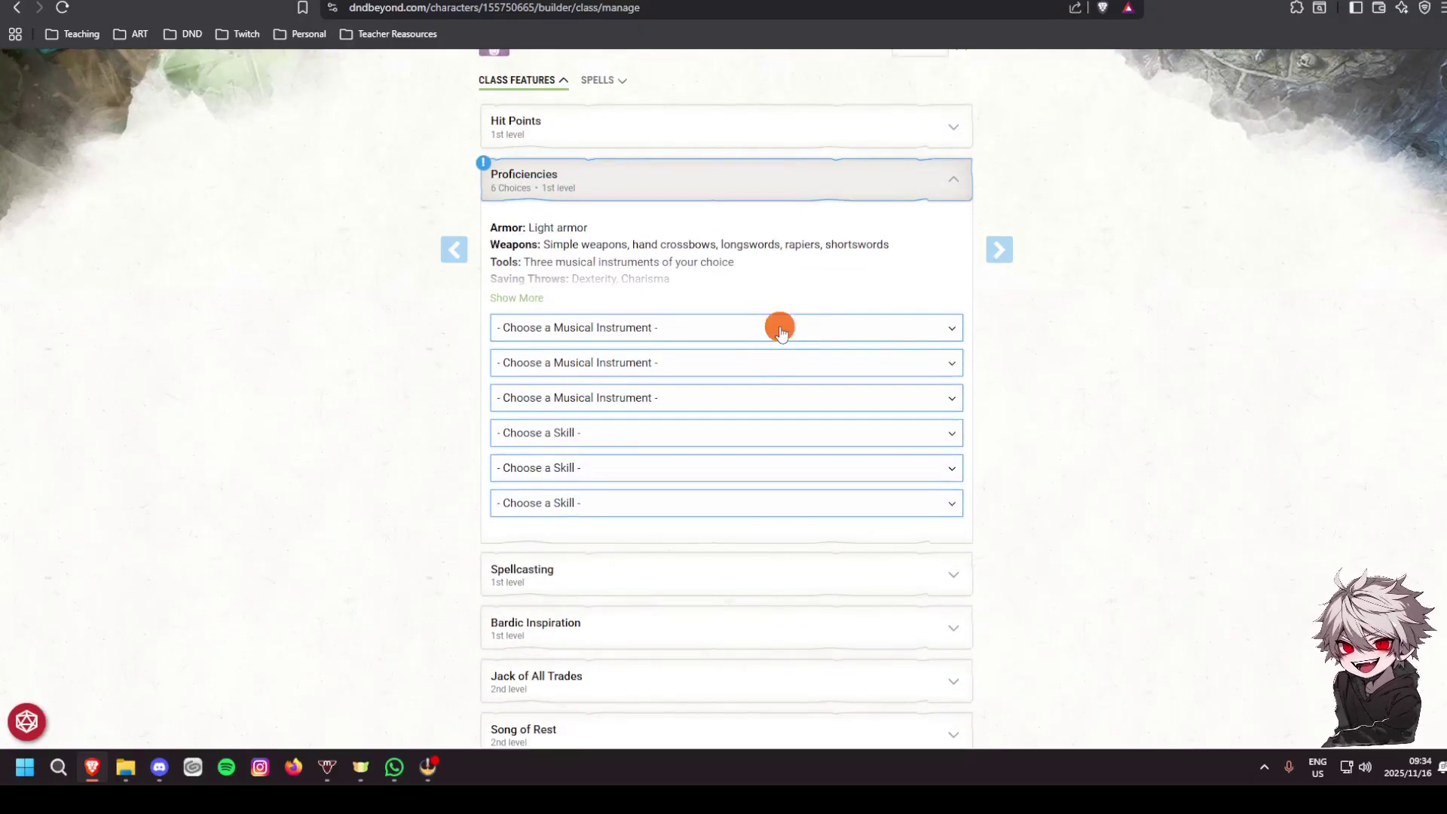
click(781, 329)
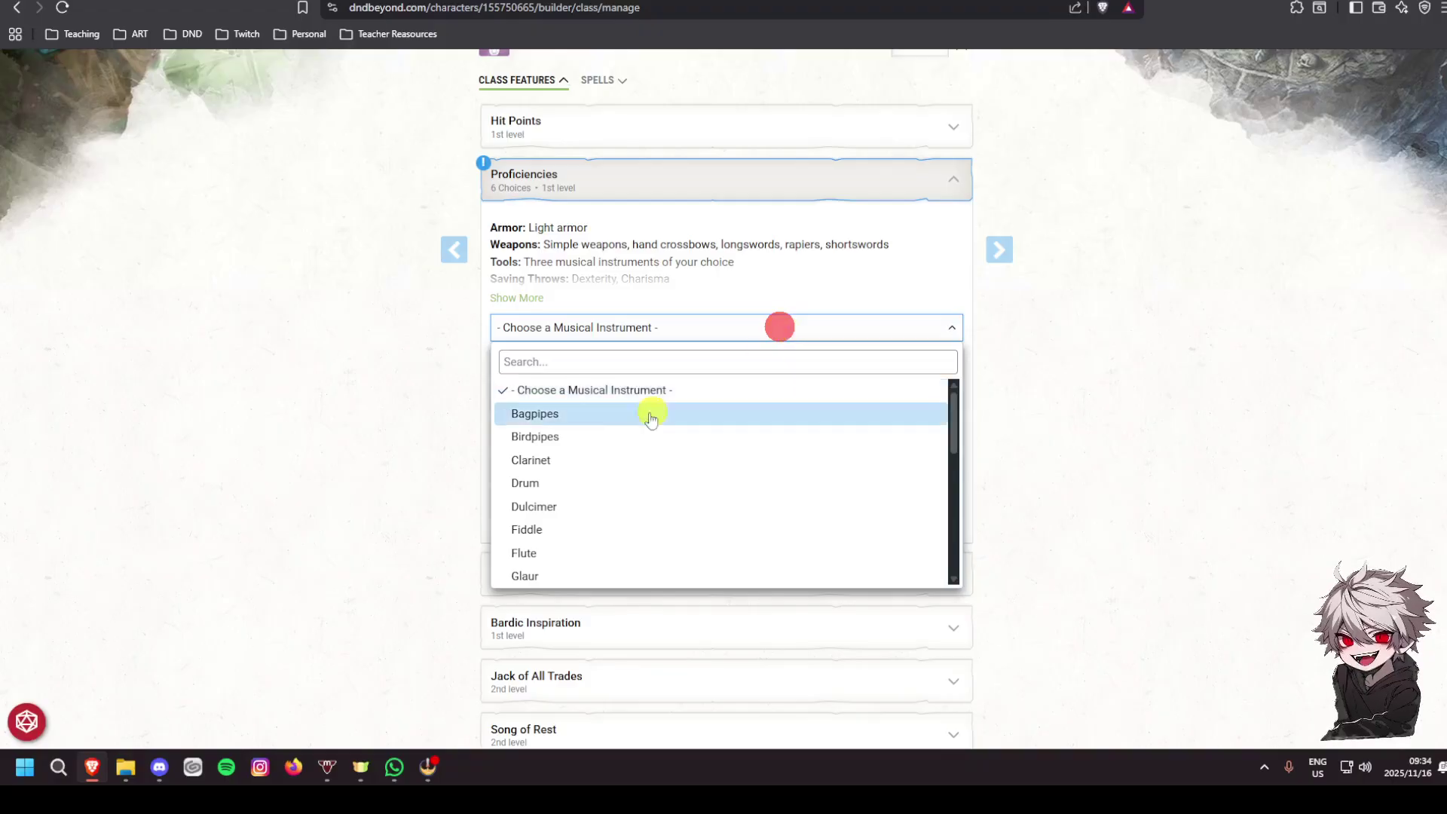
click(572, 417)
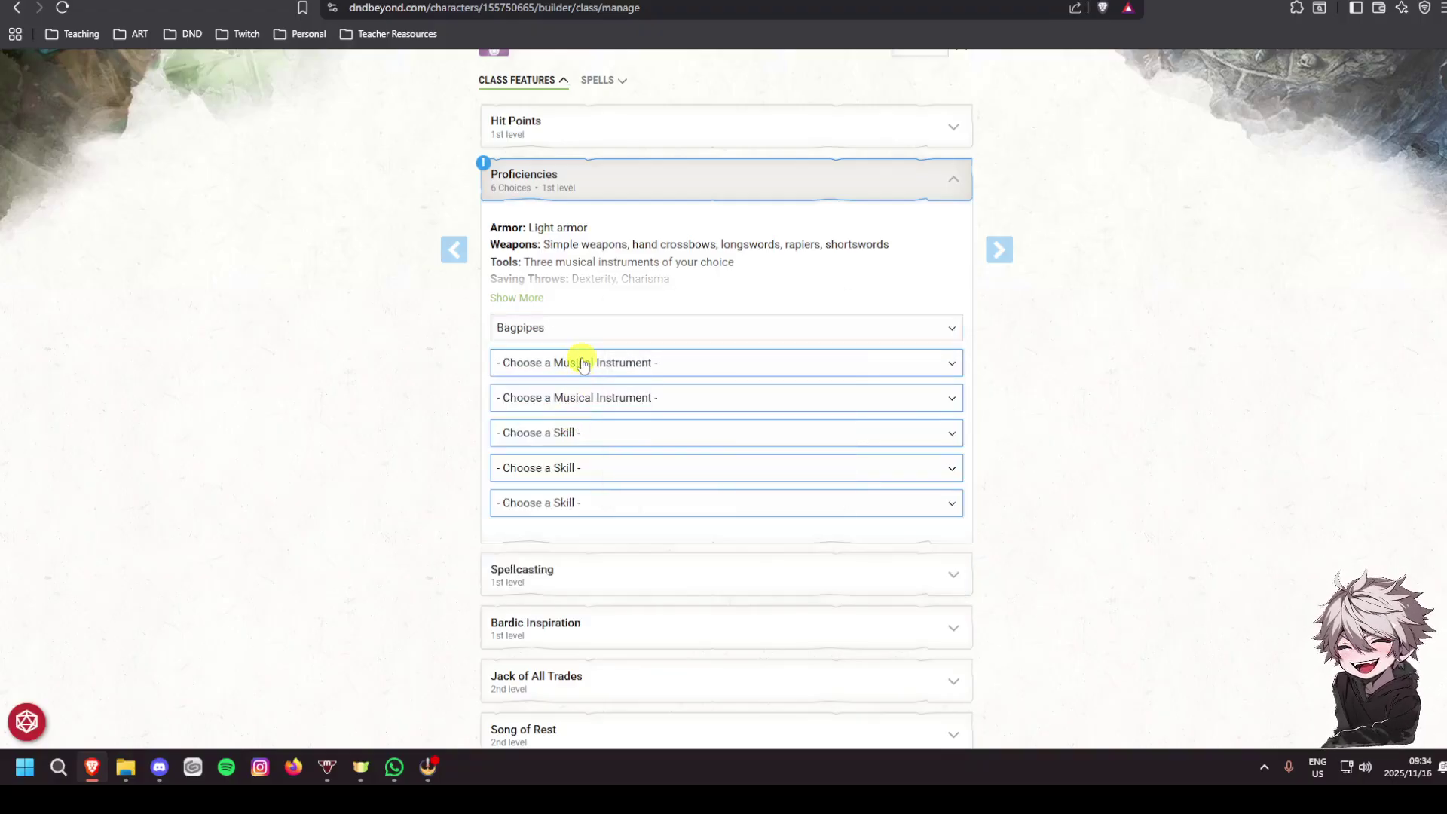
click(586, 364)
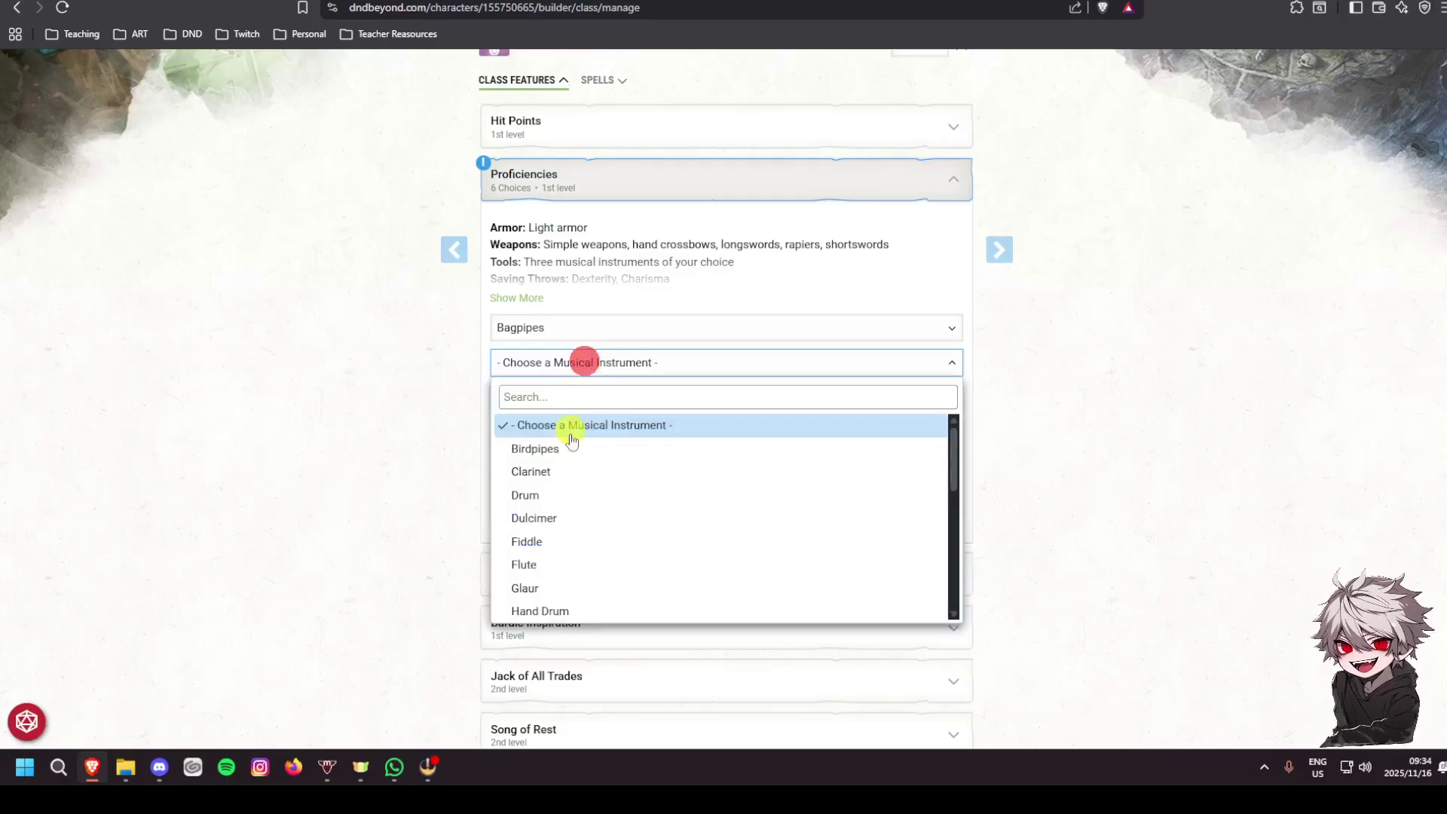
scroll(579, 554, down, 2)
click(573, 558)
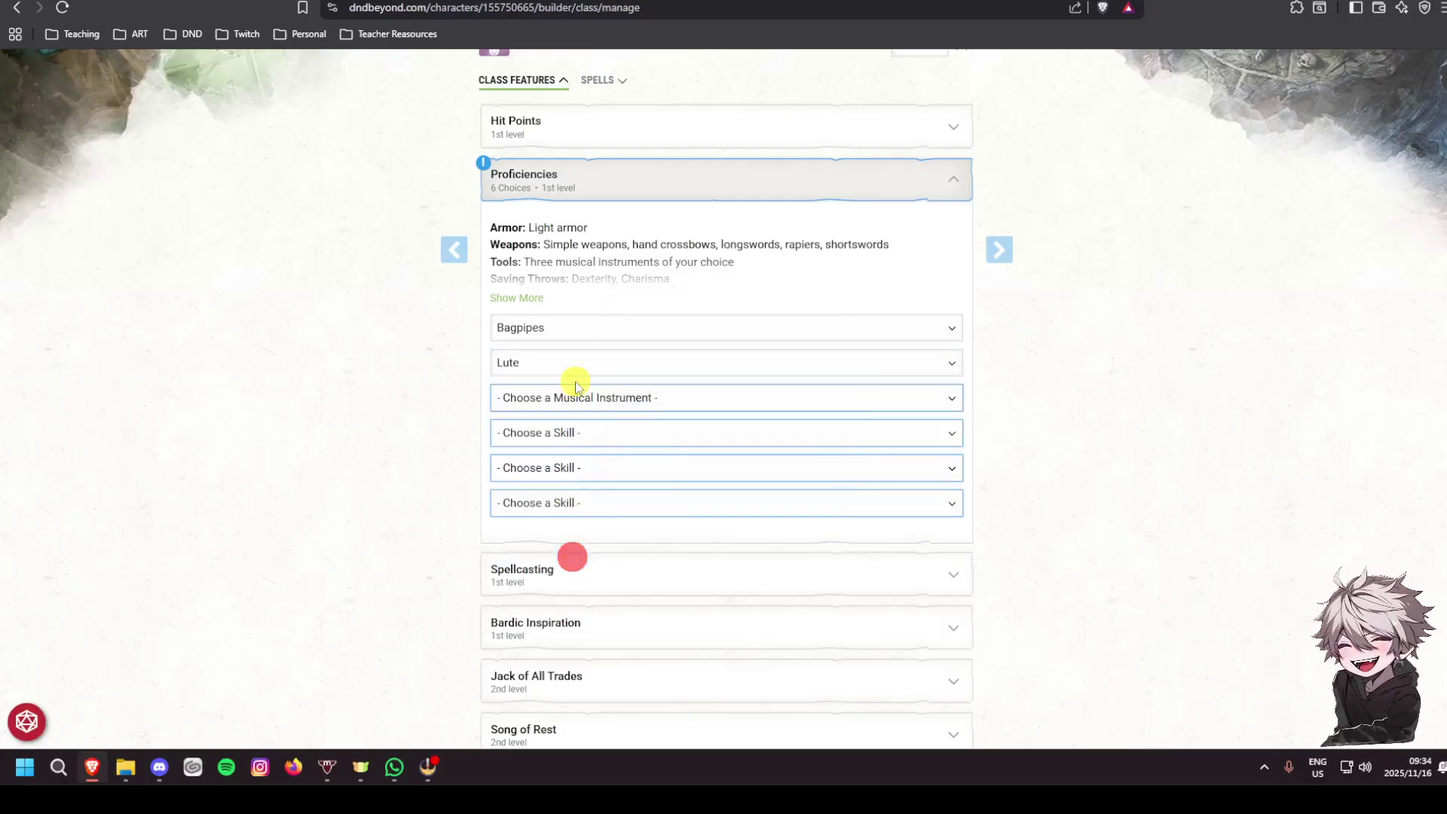
click(573, 397)
scroll(589, 603, down, 2)
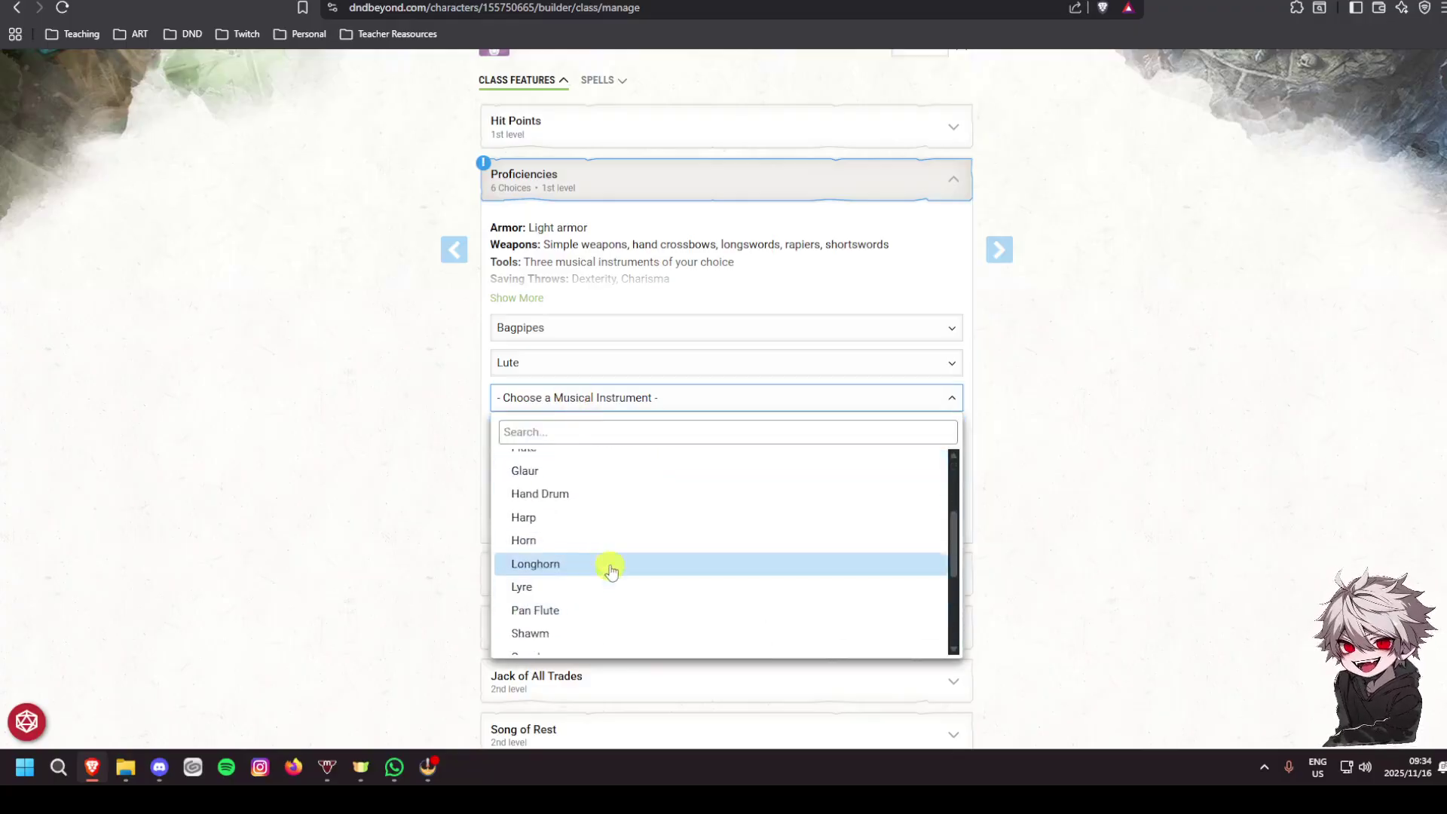
click(577, 540)
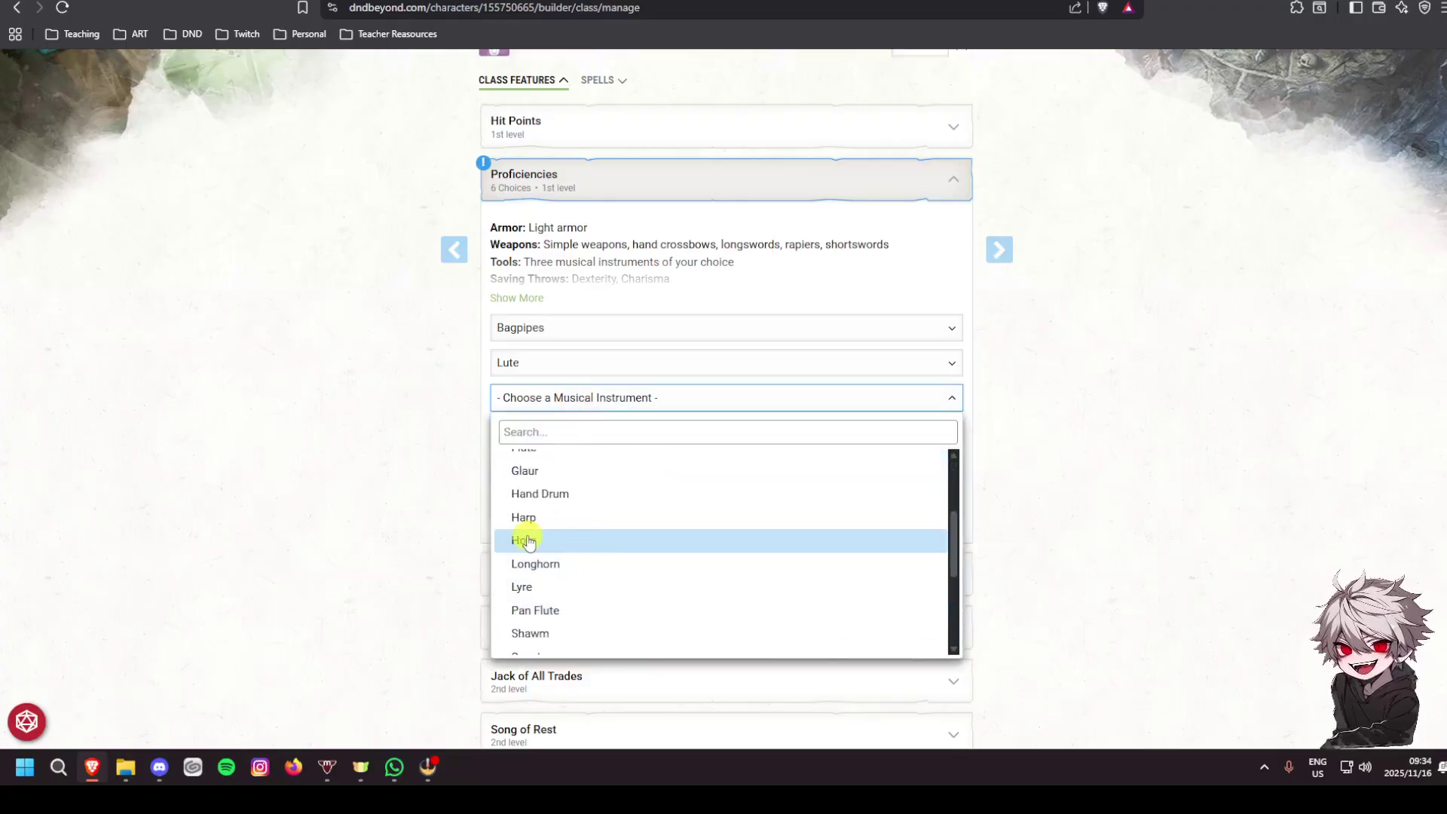
Choose Arcana, Performance and Persuasion as the Bard's three 1st-level skill proficiencies
click(526, 434)
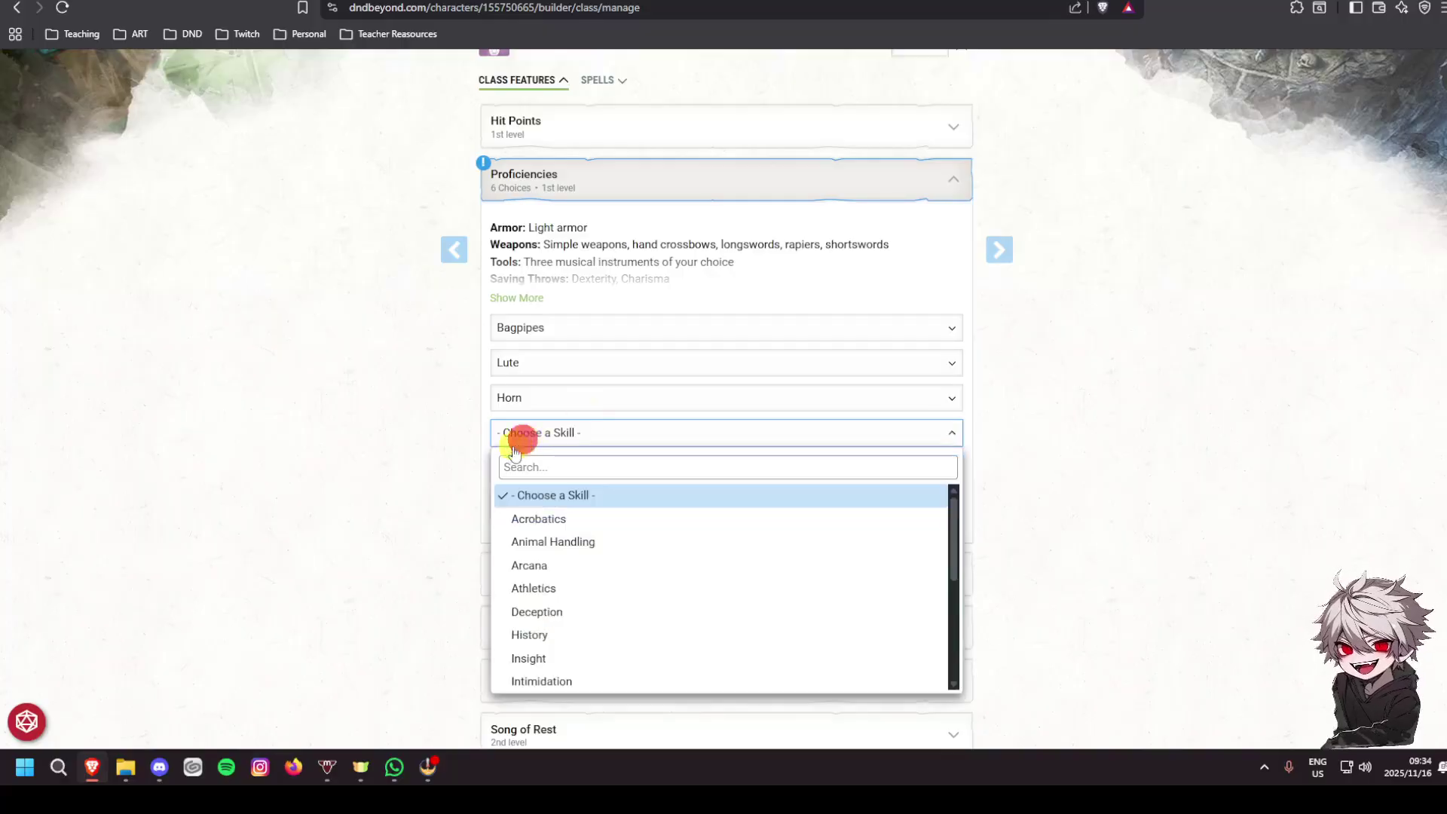
click(733, 567)
click(570, 467)
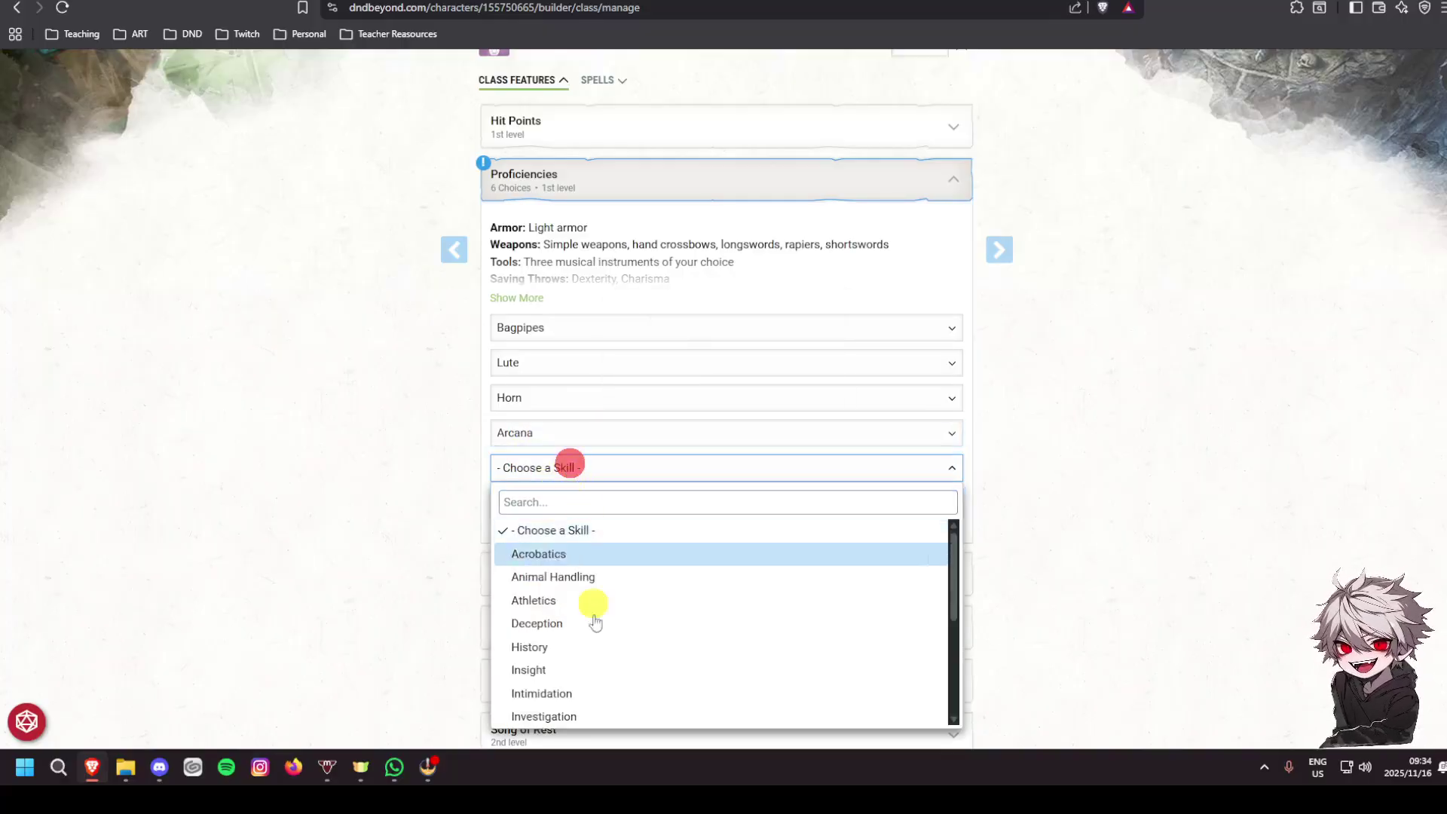
scroll(592, 633, down, 1)
scroll(581, 656, down, 1)
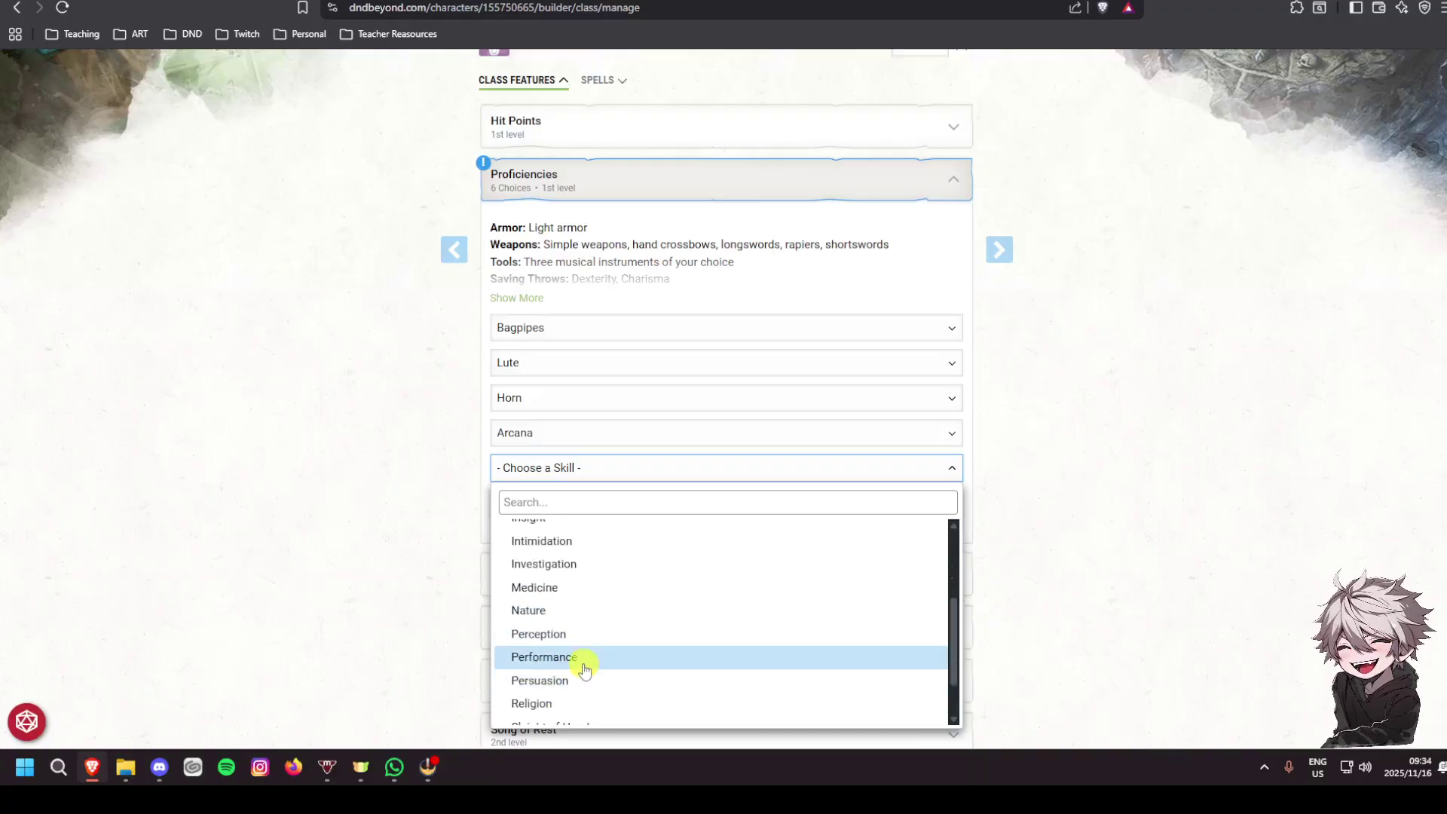
click(585, 669)
click(565, 502)
scroll(571, 682, down, 3)
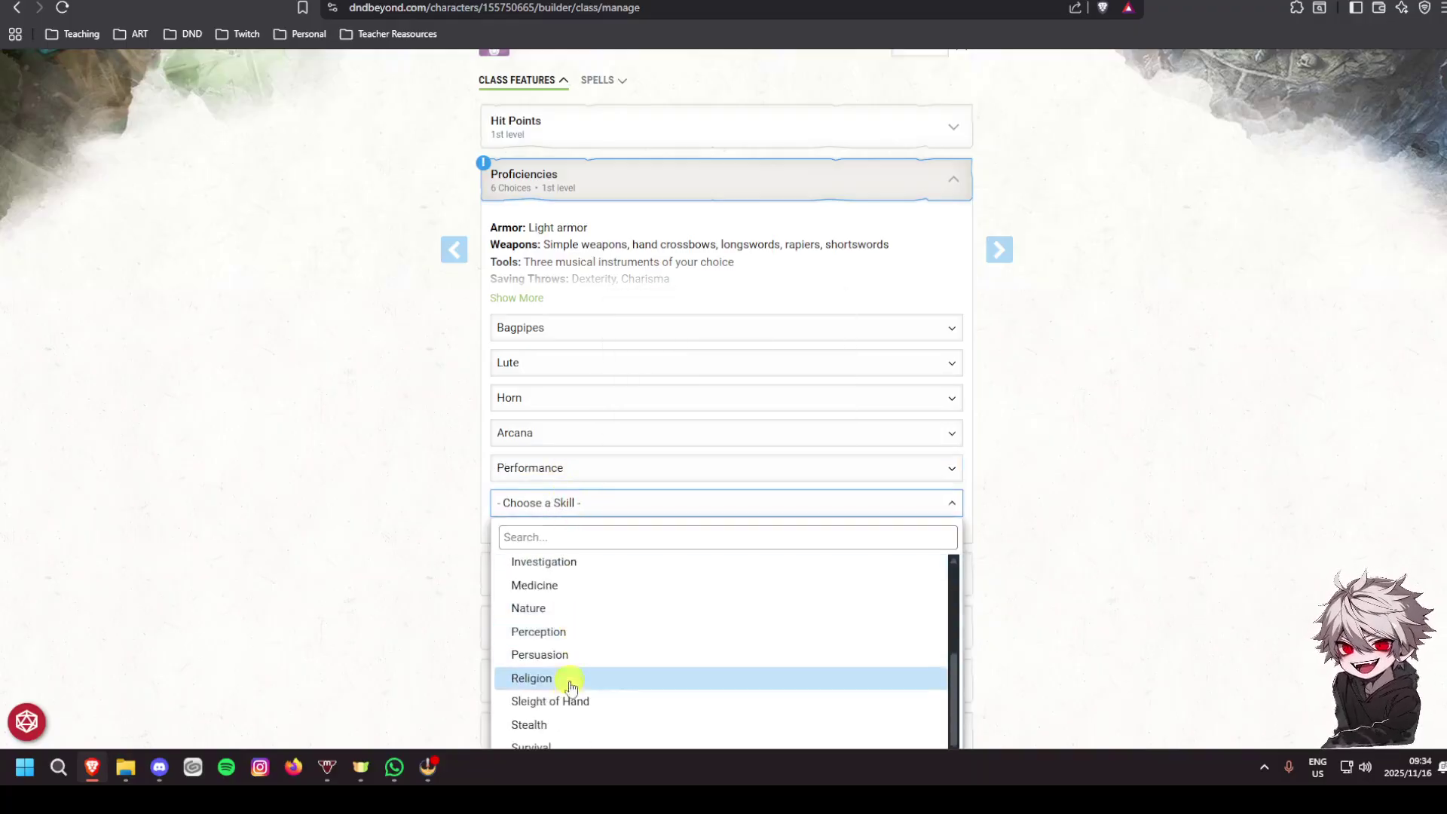
click(1120, 504)
scroll(676, 317, down, 2)
click(657, 355)
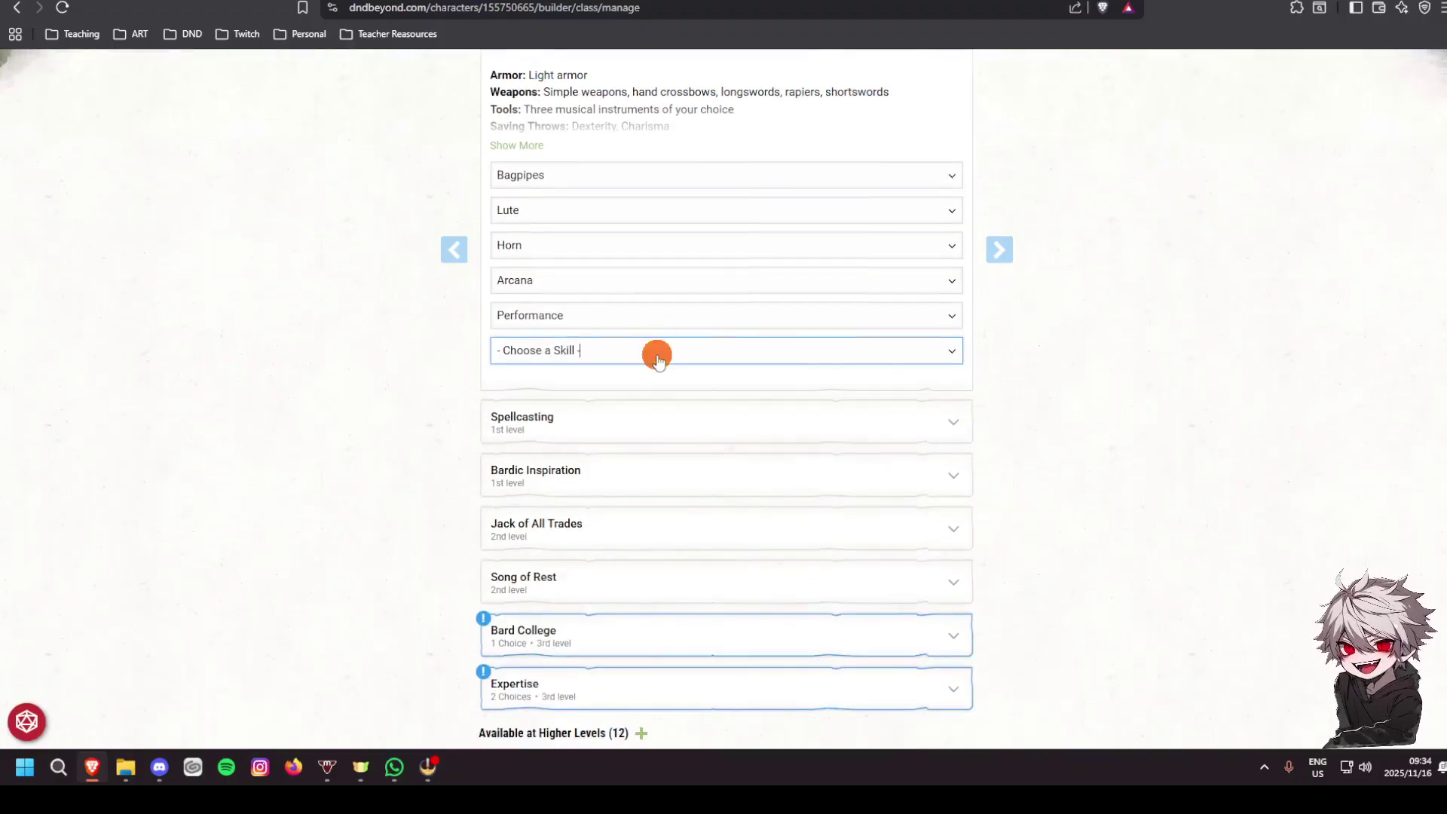
scroll(623, 500, down, 3)
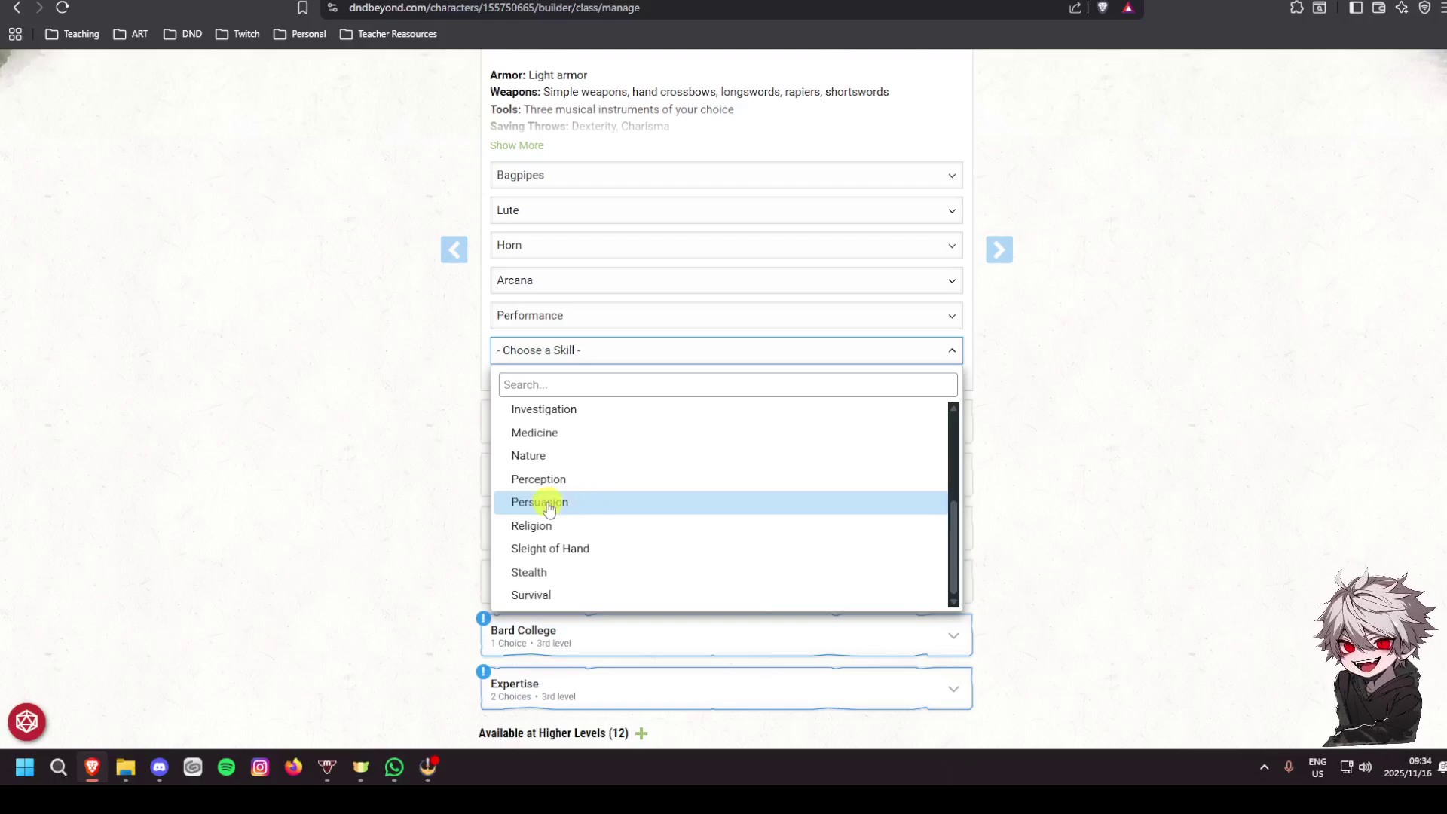
click(614, 504)
Look through the Spellcasting, Bardic Inspiration, Jack of All Trades and Song of Rest feature descriptions
click(694, 419)
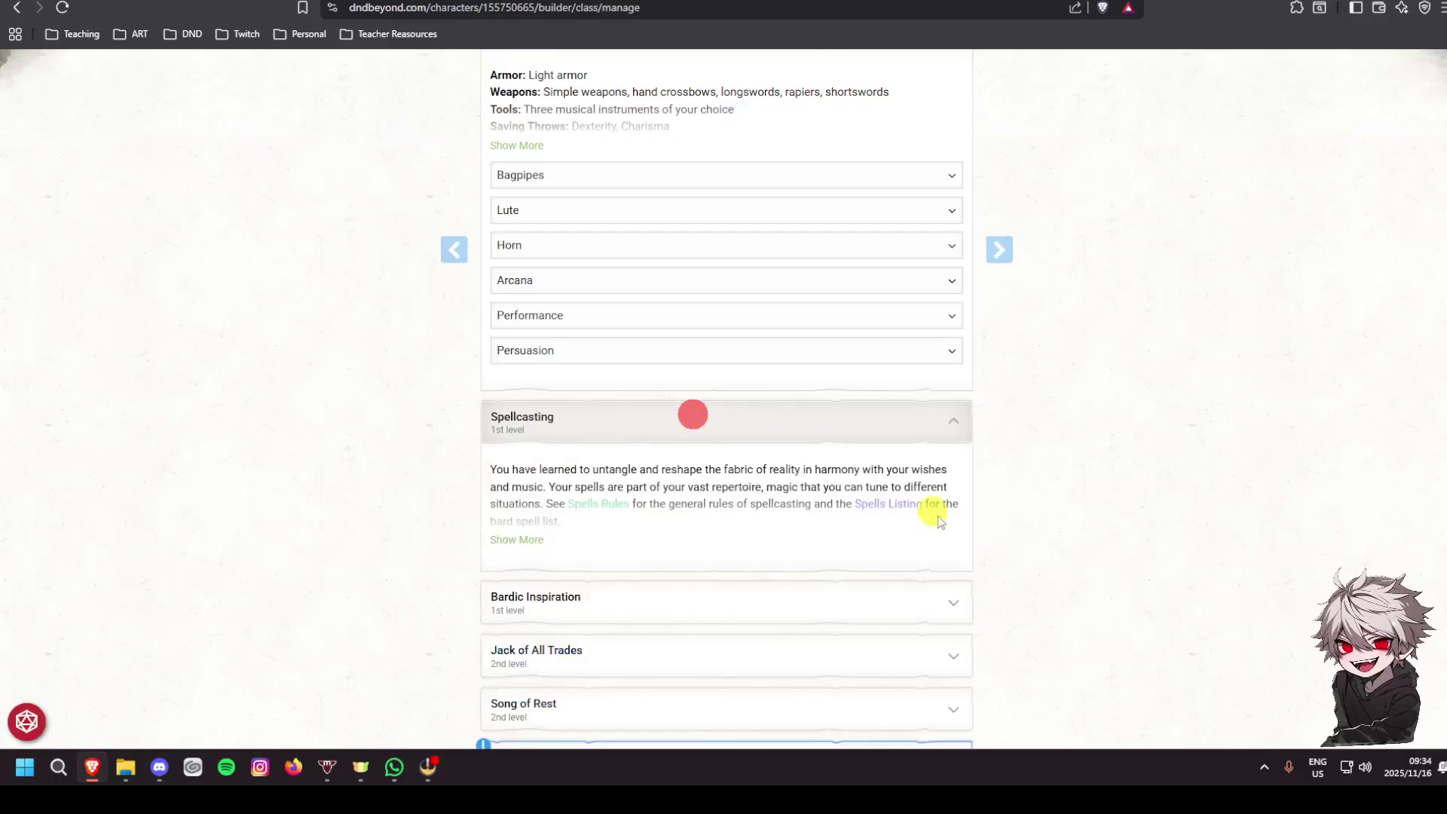
scroll(656, 417, down, 3)
click(668, 372)
scroll(1020, 404, down, 2)
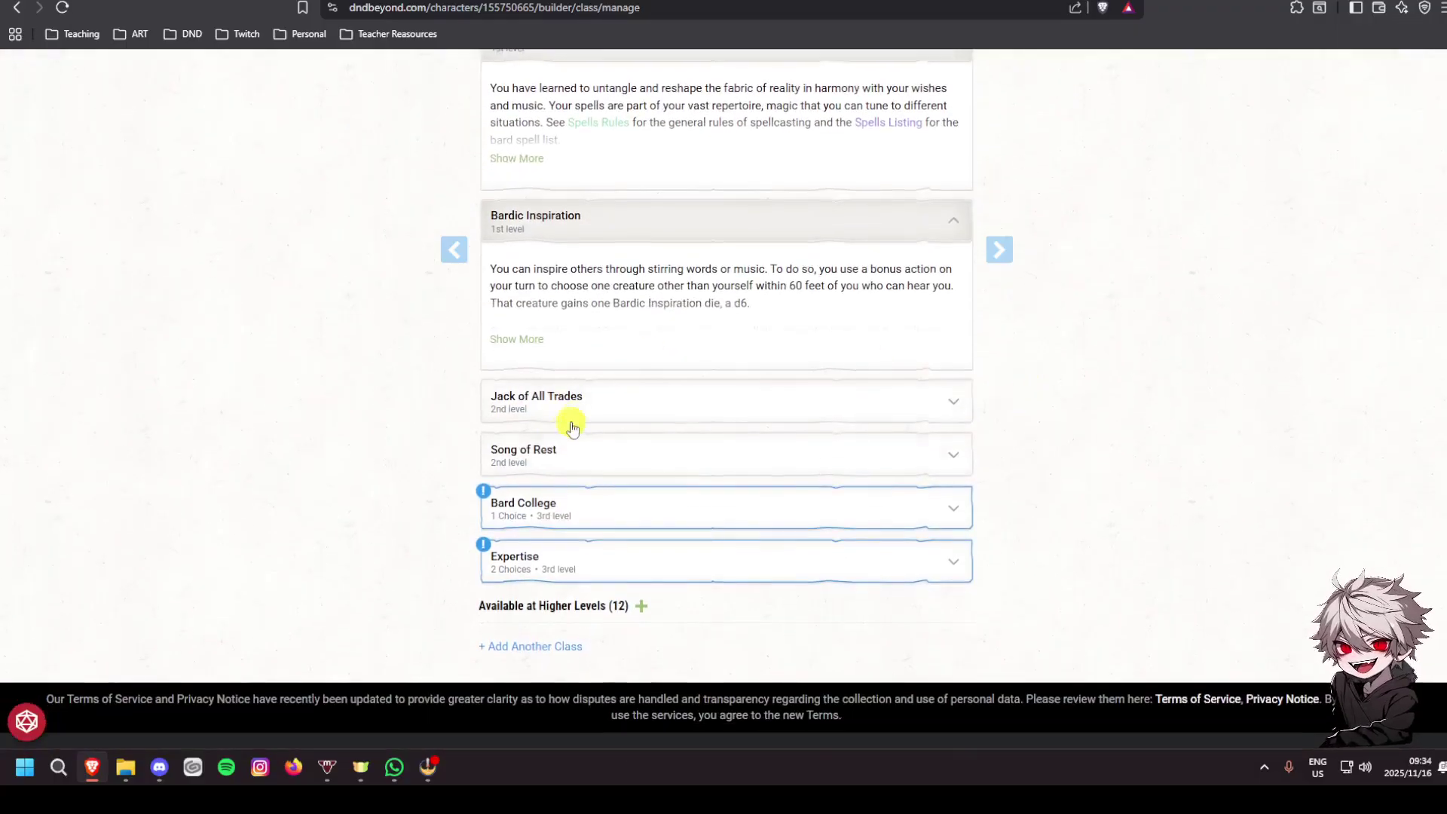
click(576, 400)
scroll(960, 404, down, 3)
click(610, 297)
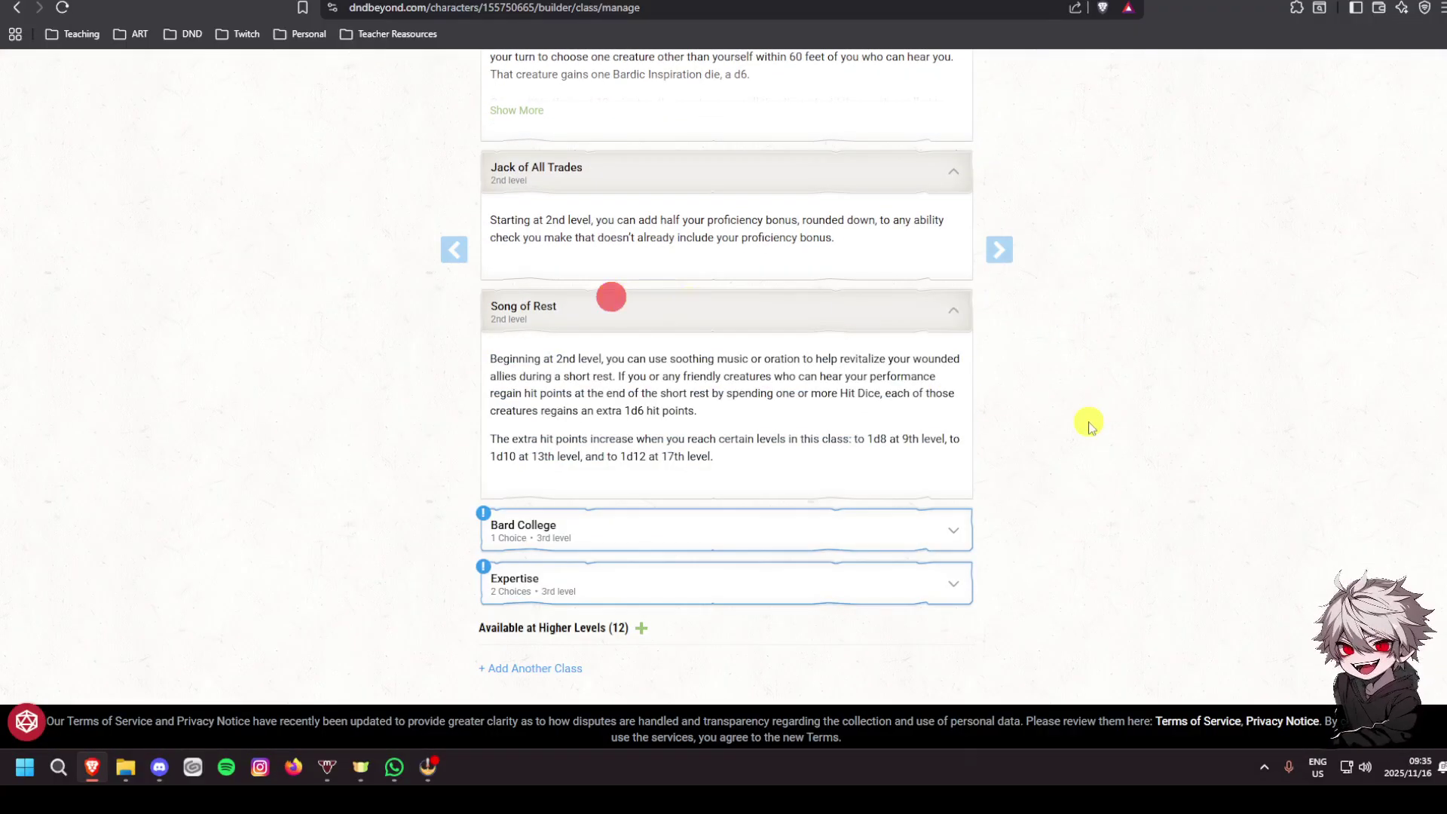
scroll(811, 444, up, 6)
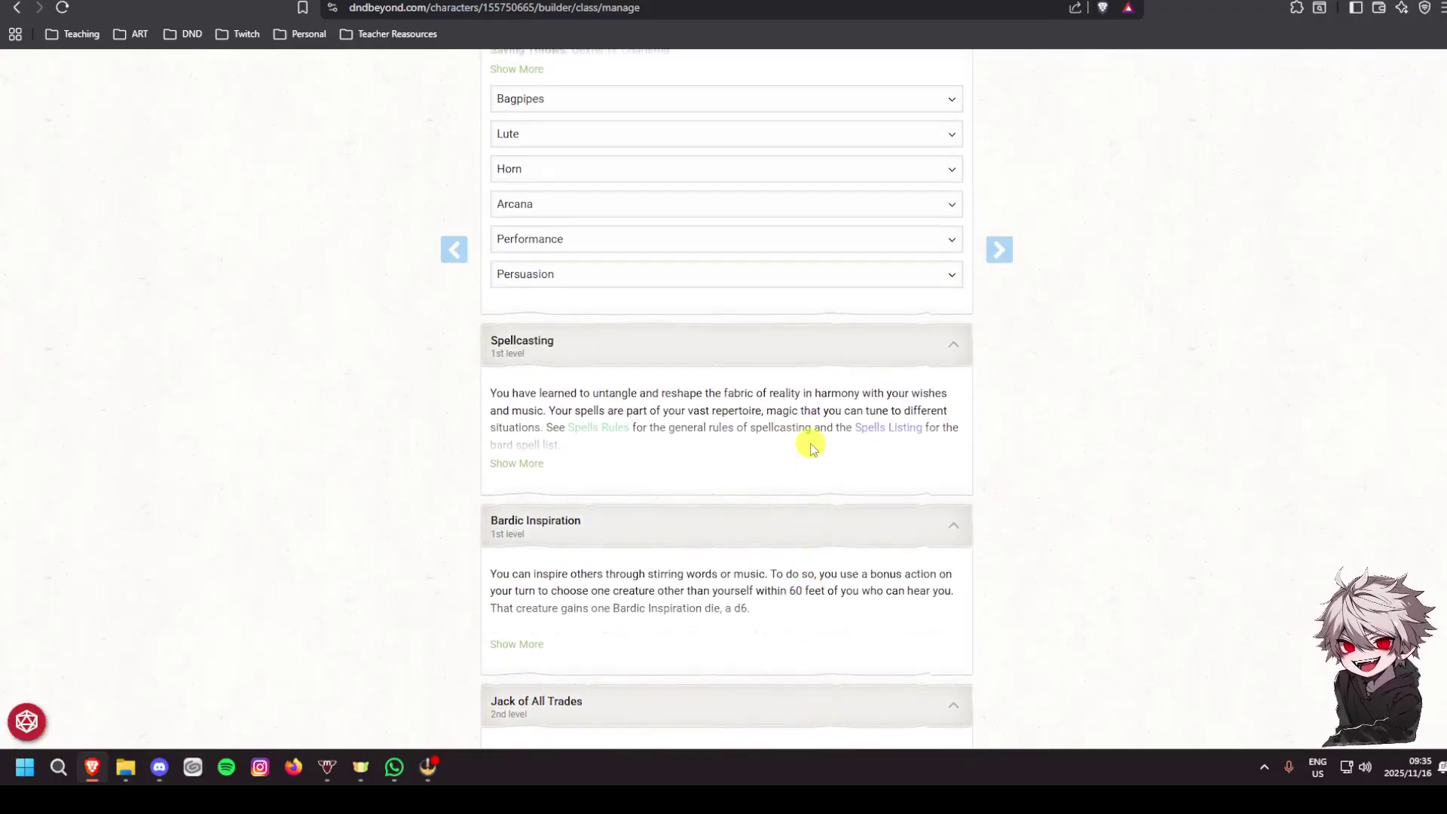
Browse the available Bard College options and choose College of Valor
scroll(811, 443, down, 5)
scroll(811, 444, down, 4)
click(601, 375)
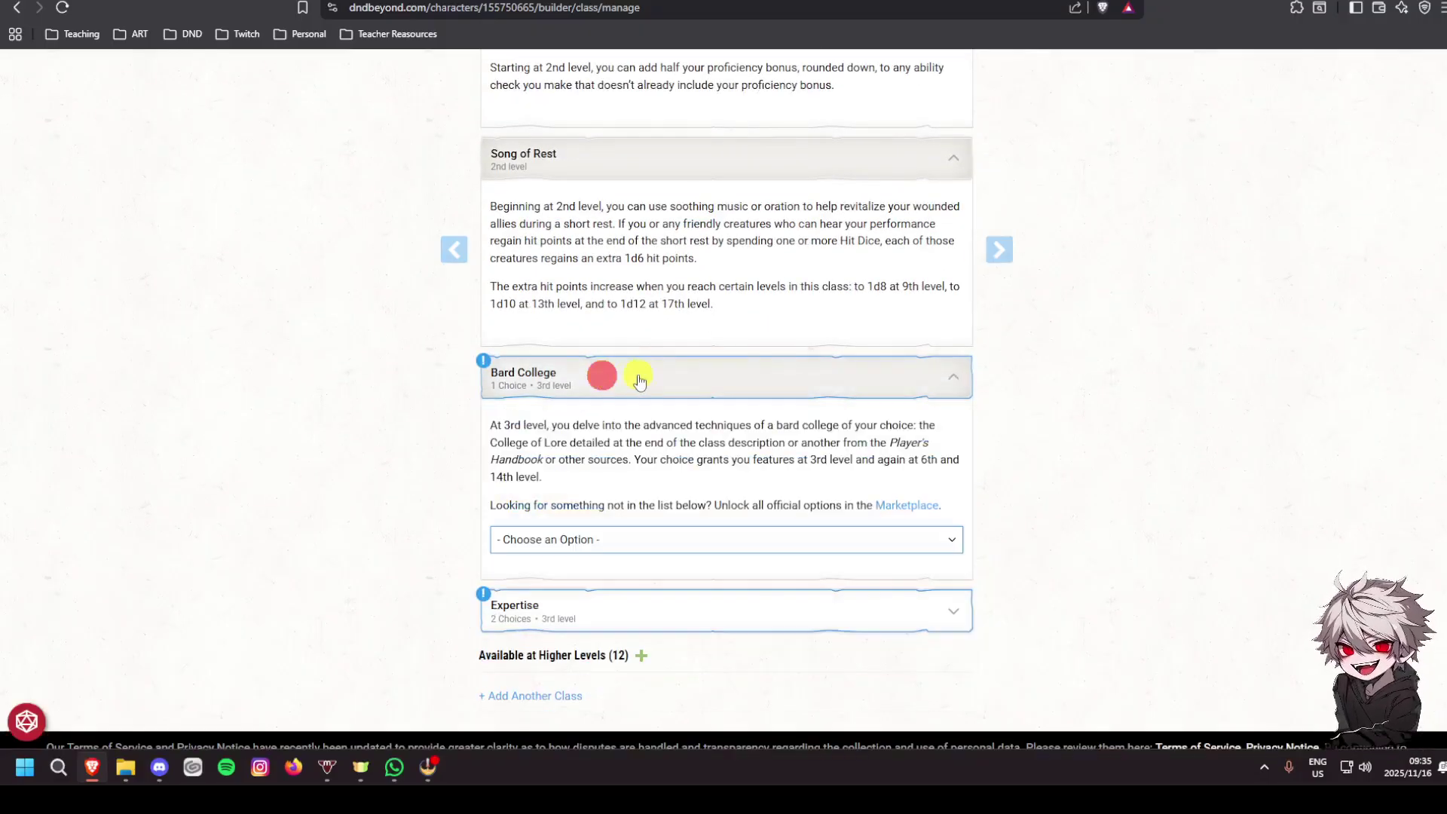
click(688, 541)
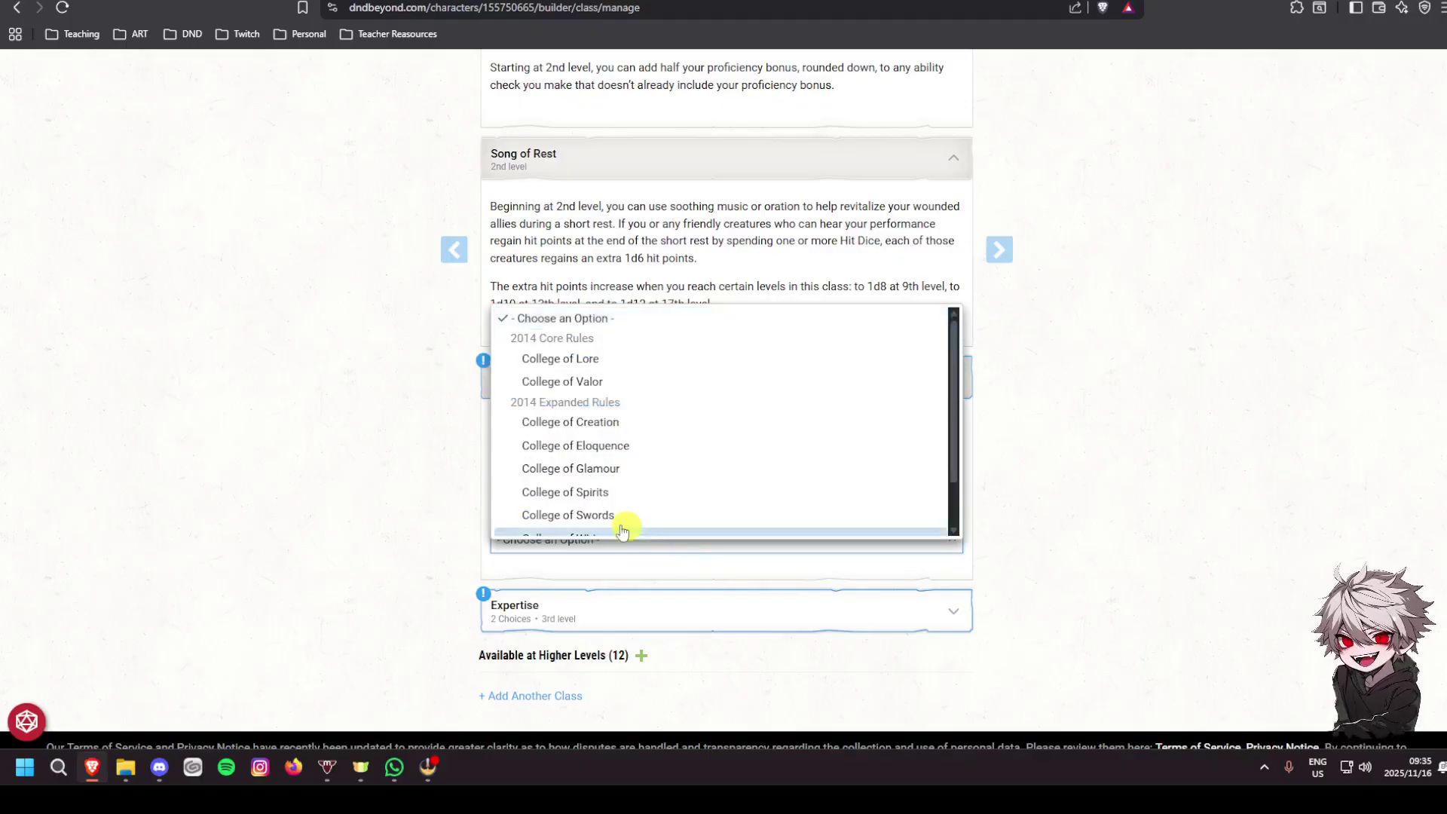
scroll(625, 452, down, 1)
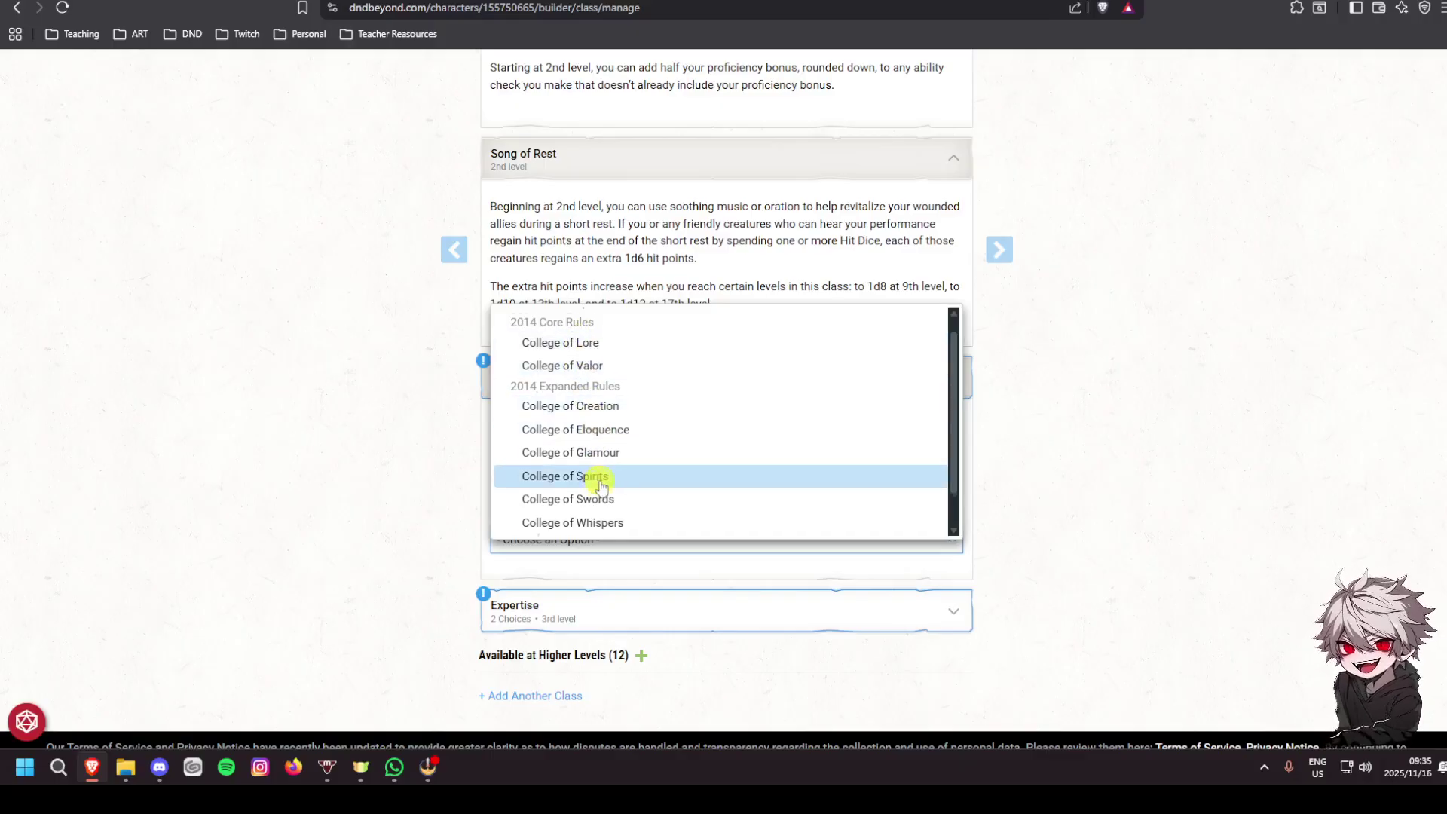
scroll(614, 510, down, 1)
scroll(613, 495, up, 2)
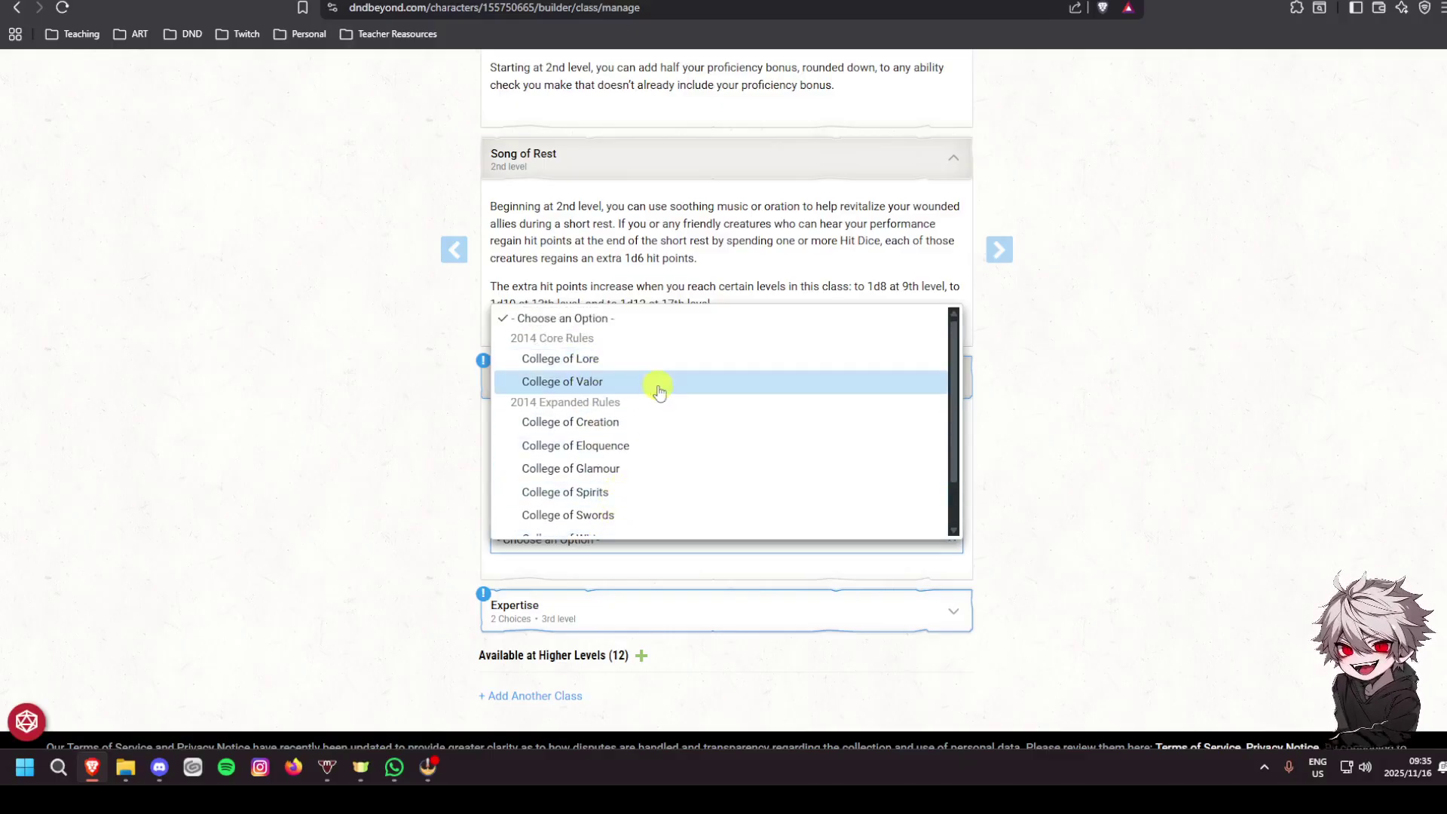
click(582, 383)
scroll(996, 514, down, 2)
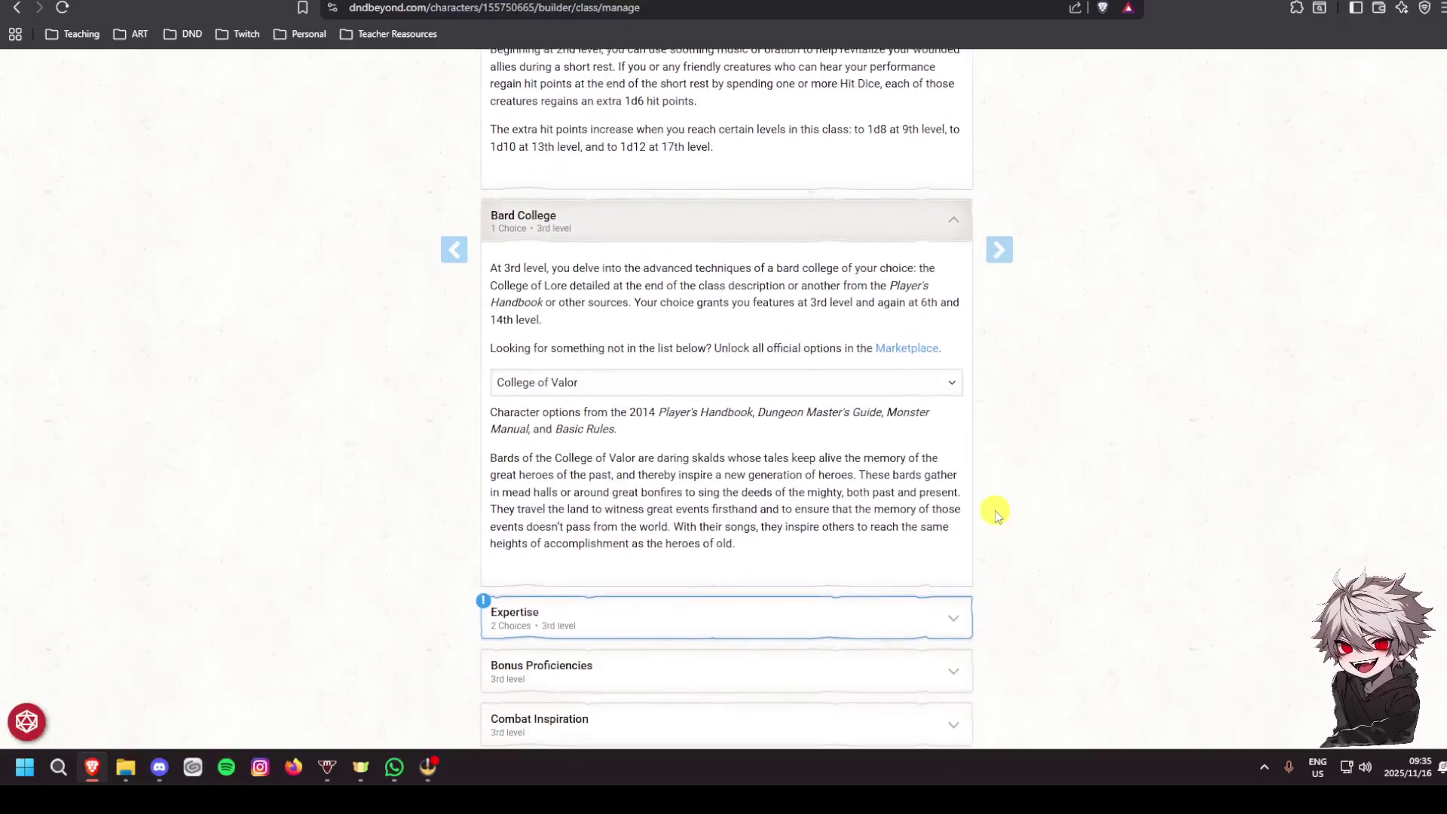
scroll(997, 515, down, 1)
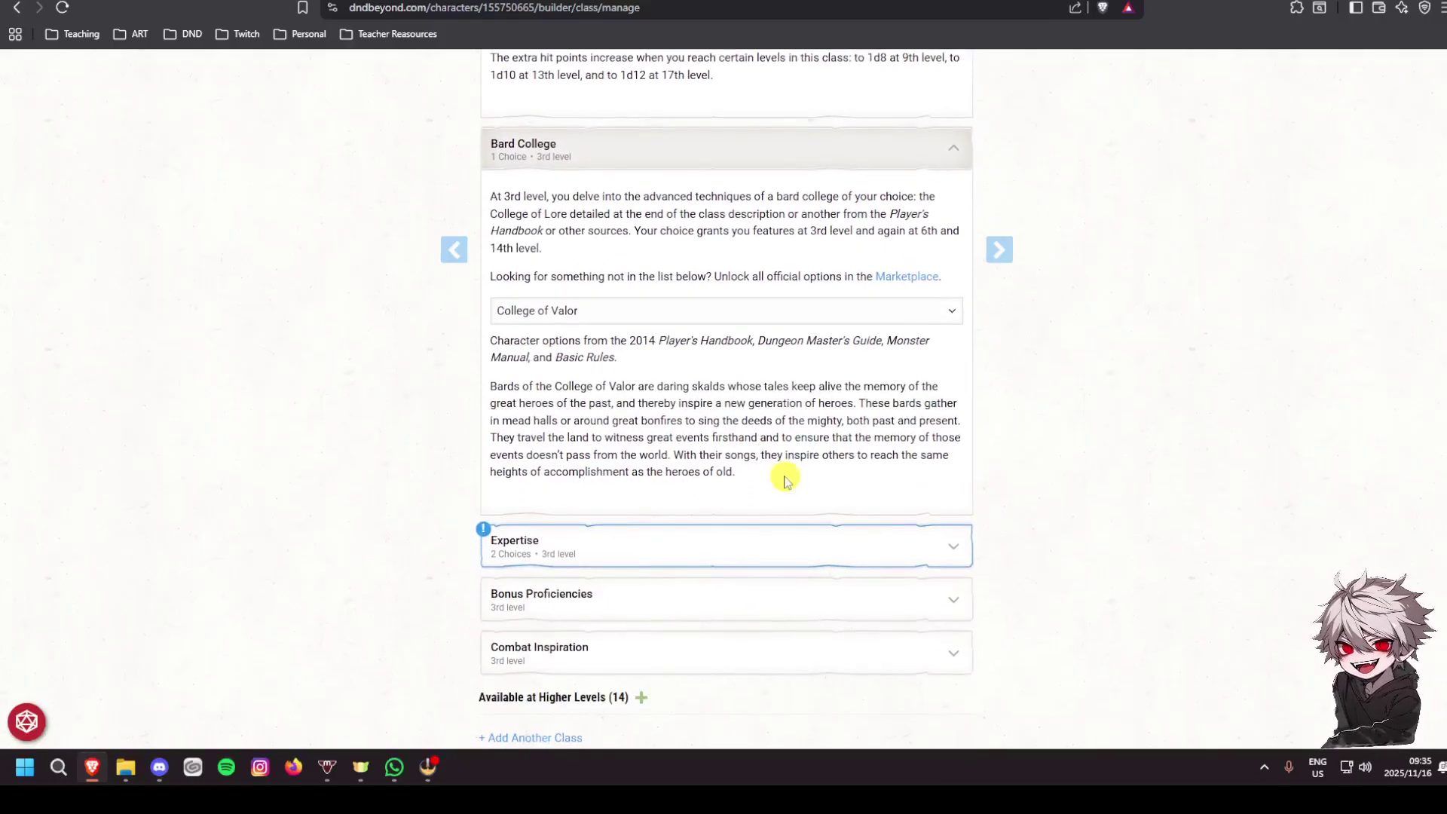
Set the Bard College to College of Lore
click(676, 326)
click(571, 383)
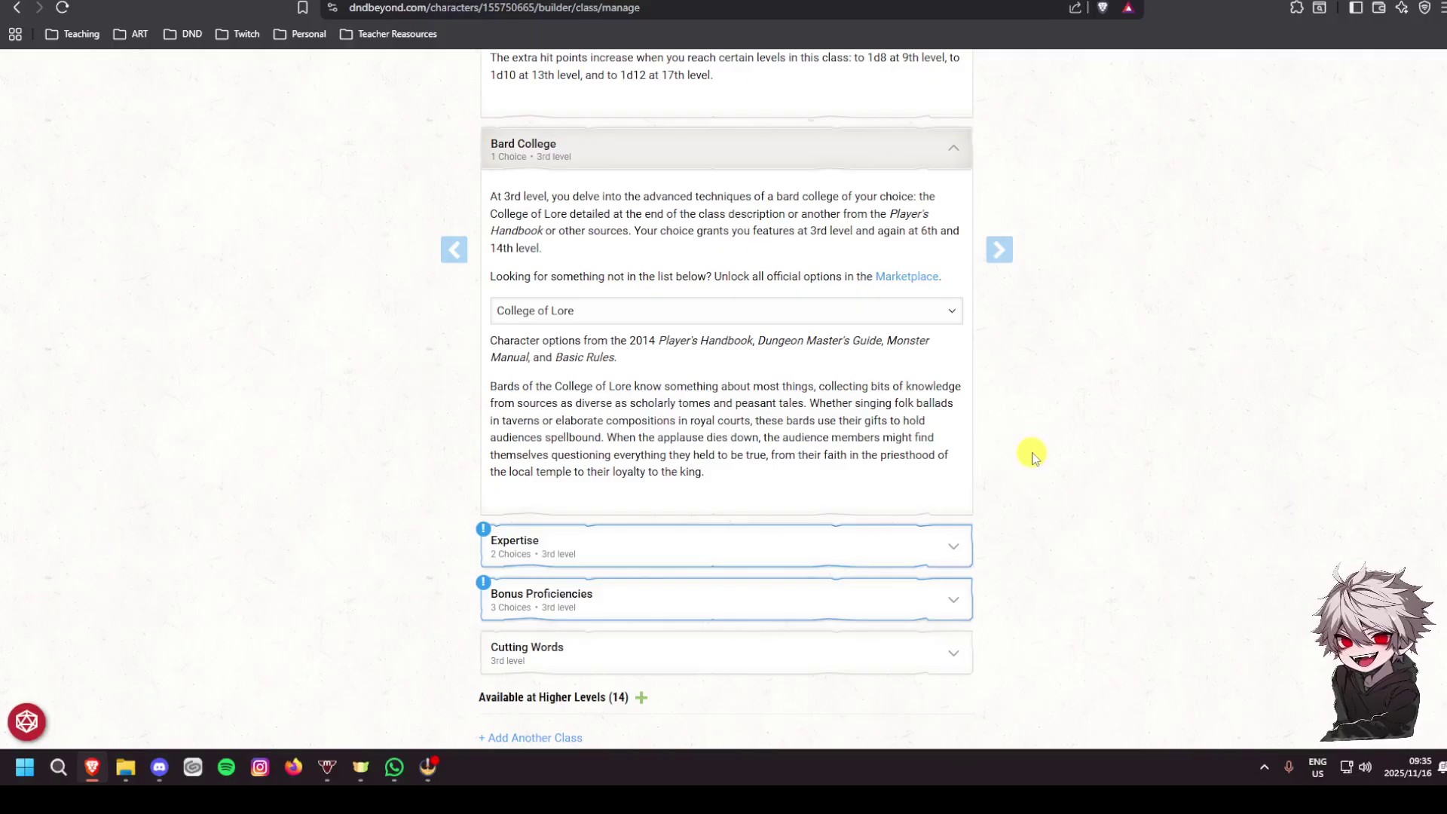
Choose Persuasion and Performance as the two 3rd-level Expertise skills
scroll(992, 490, down, 2)
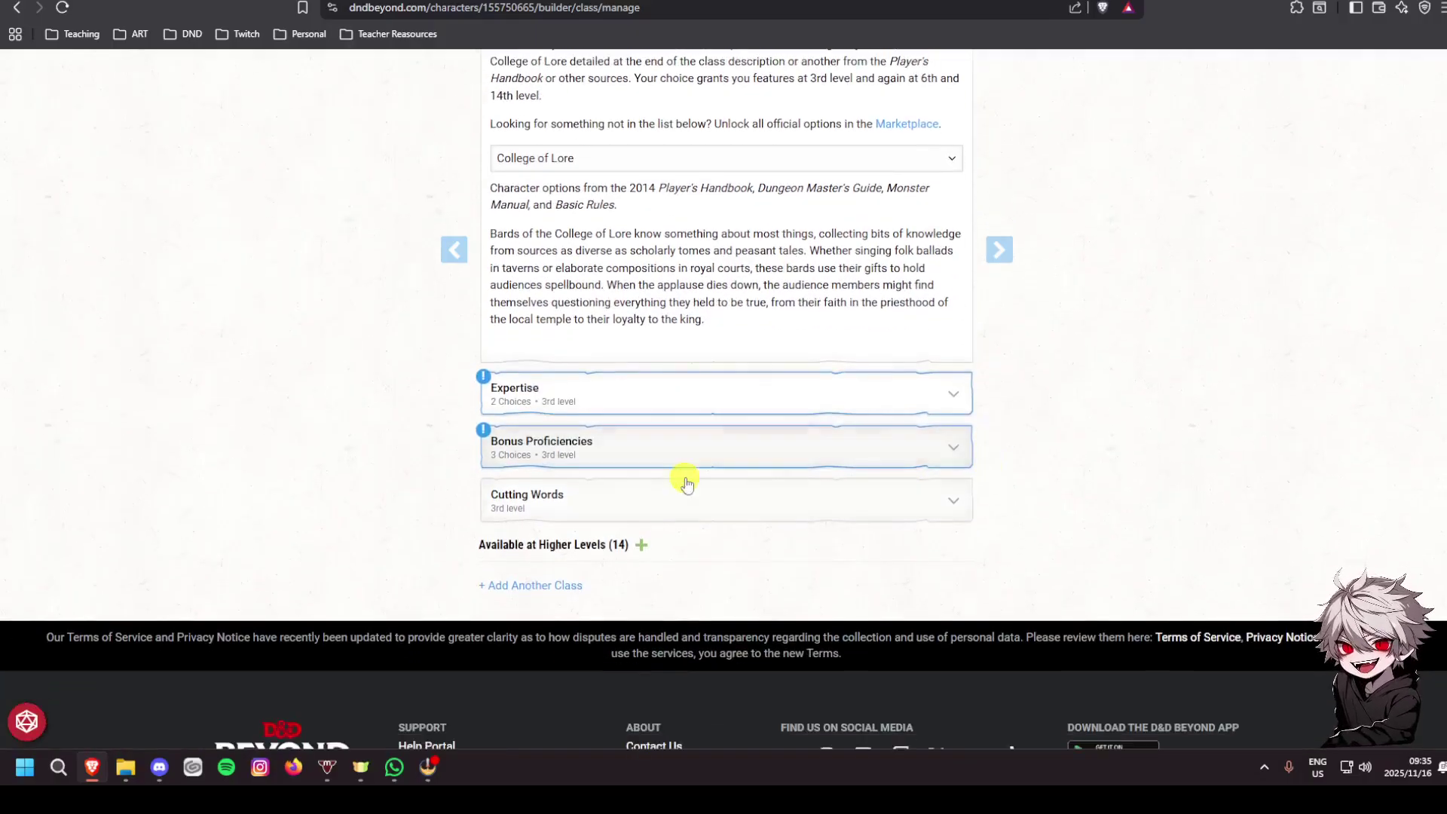
scroll(811, 555, up, 1)
click(801, 468)
scroll(486, 354, down, 2)
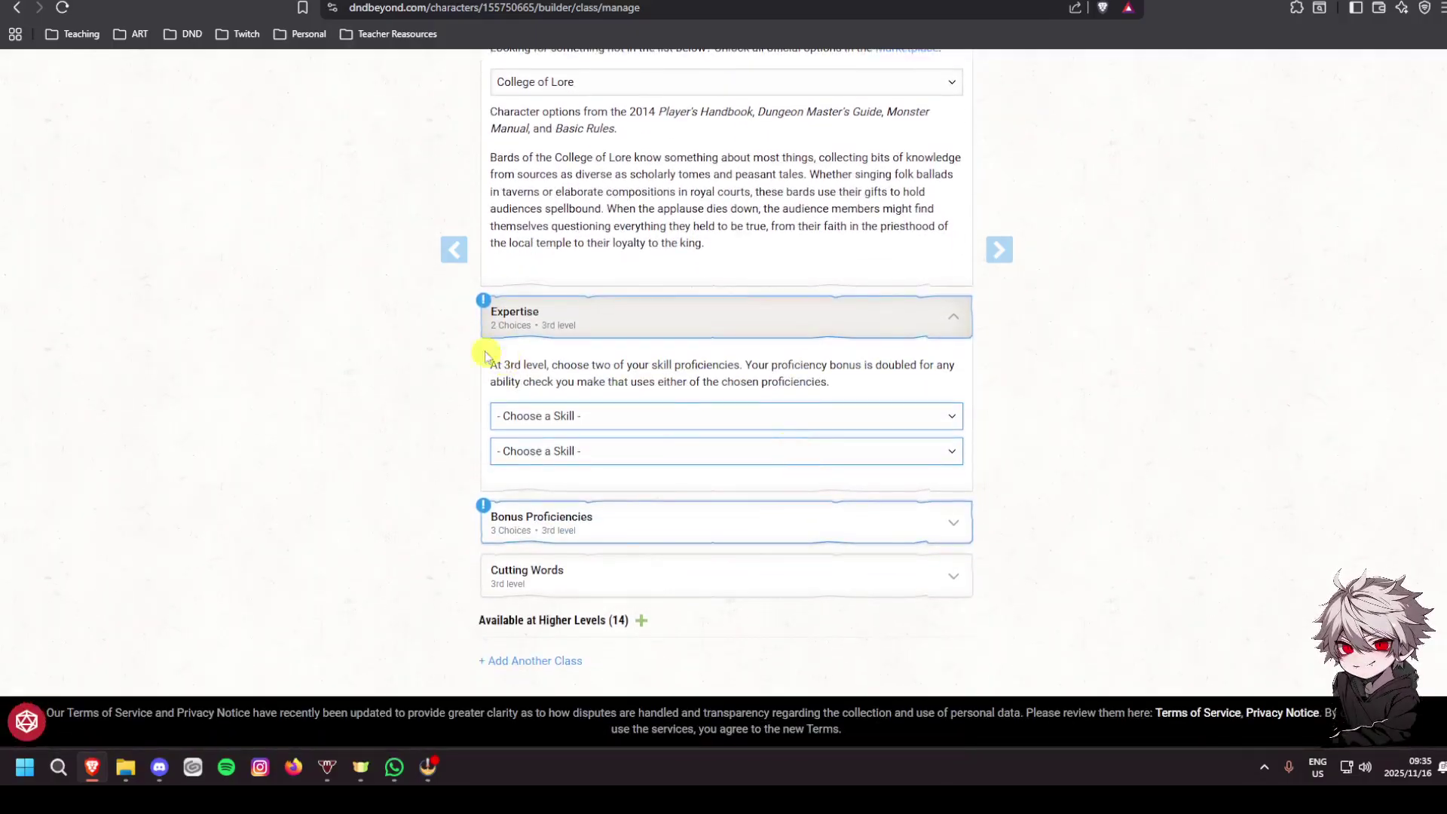
click(688, 422)
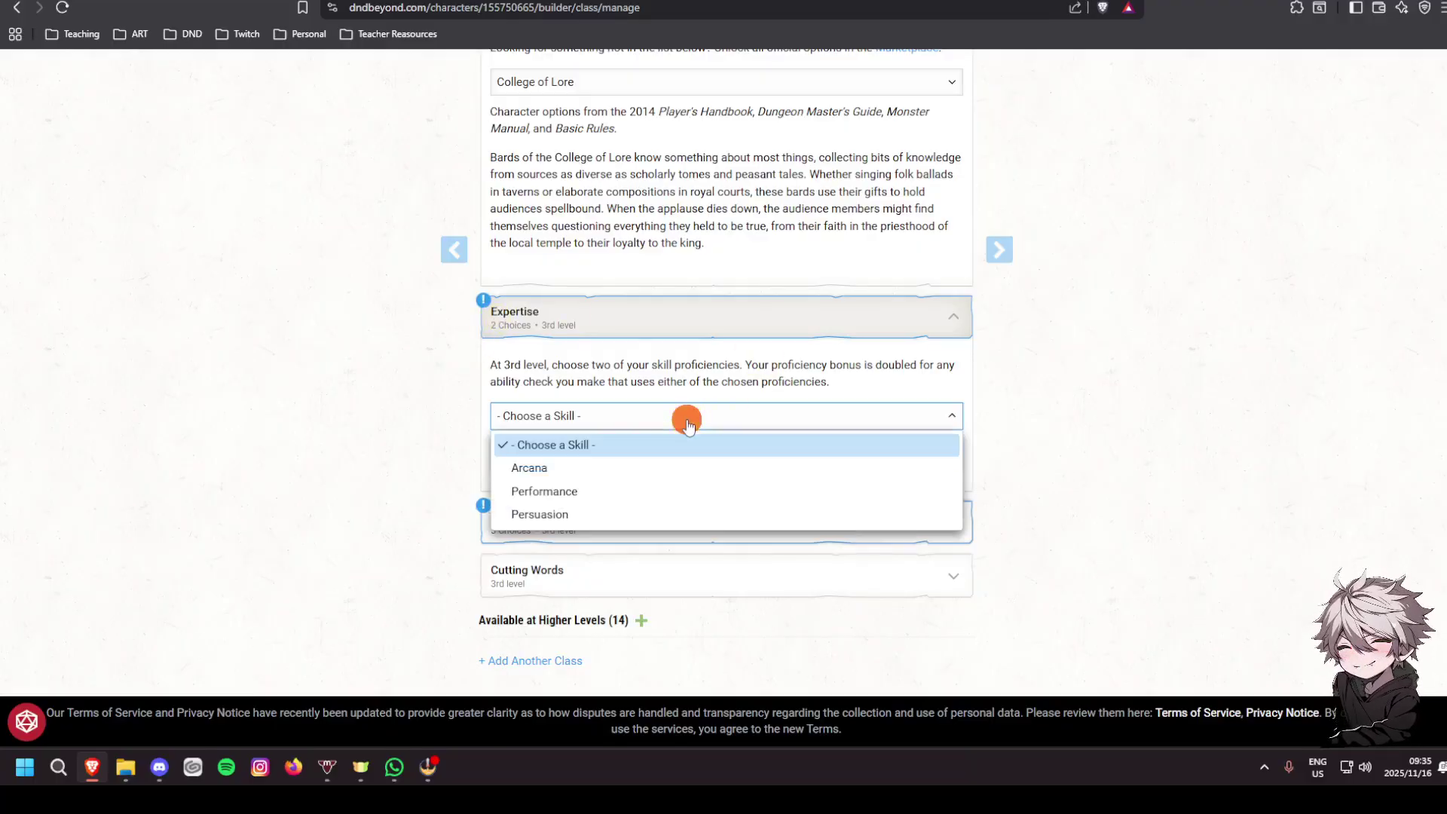
click(617, 518)
click(576, 452)
click(590, 523)
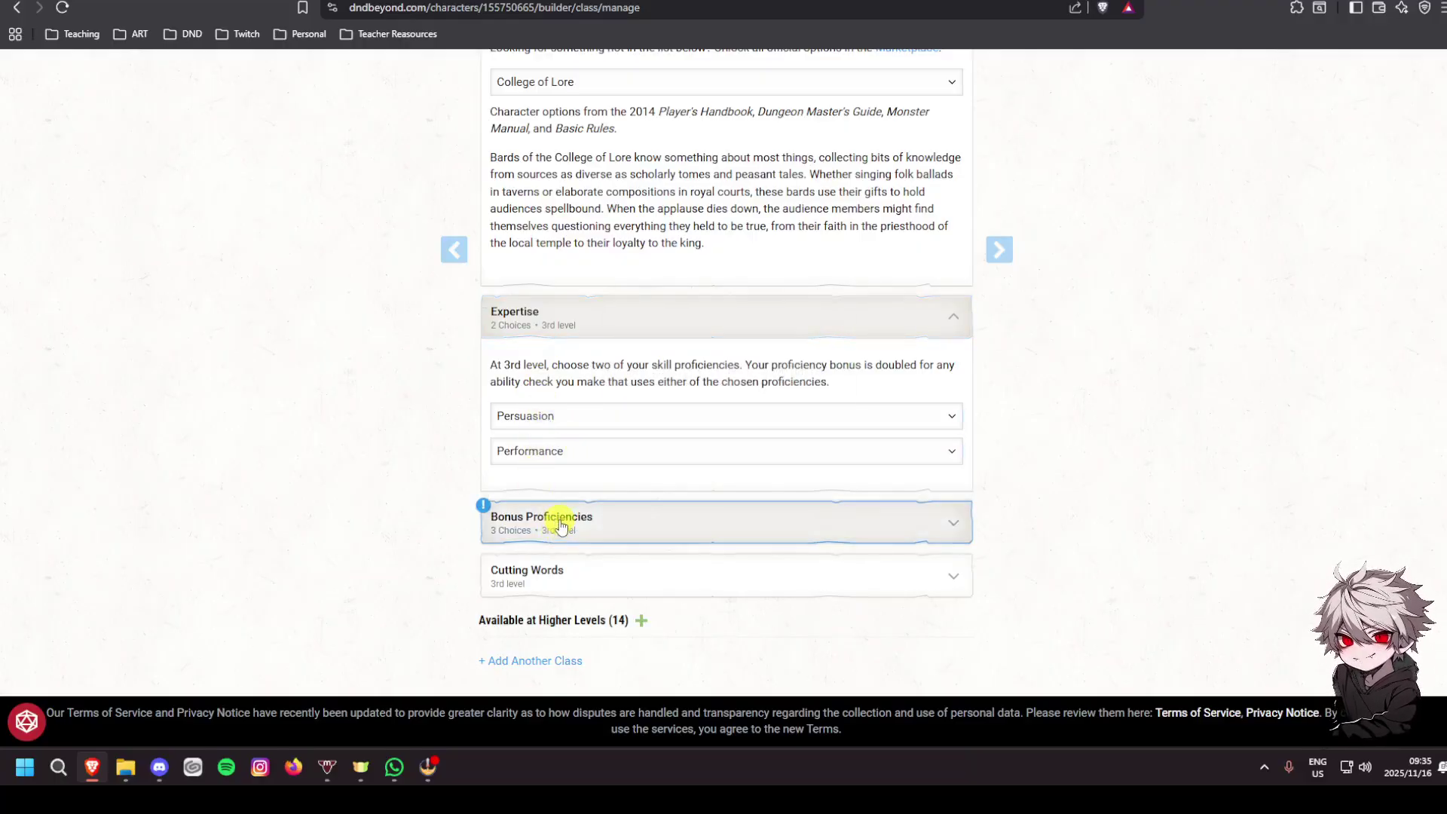
Choose Deception as the first skill of the College of Lore Bonus Proficiencies feature
click(561, 525)
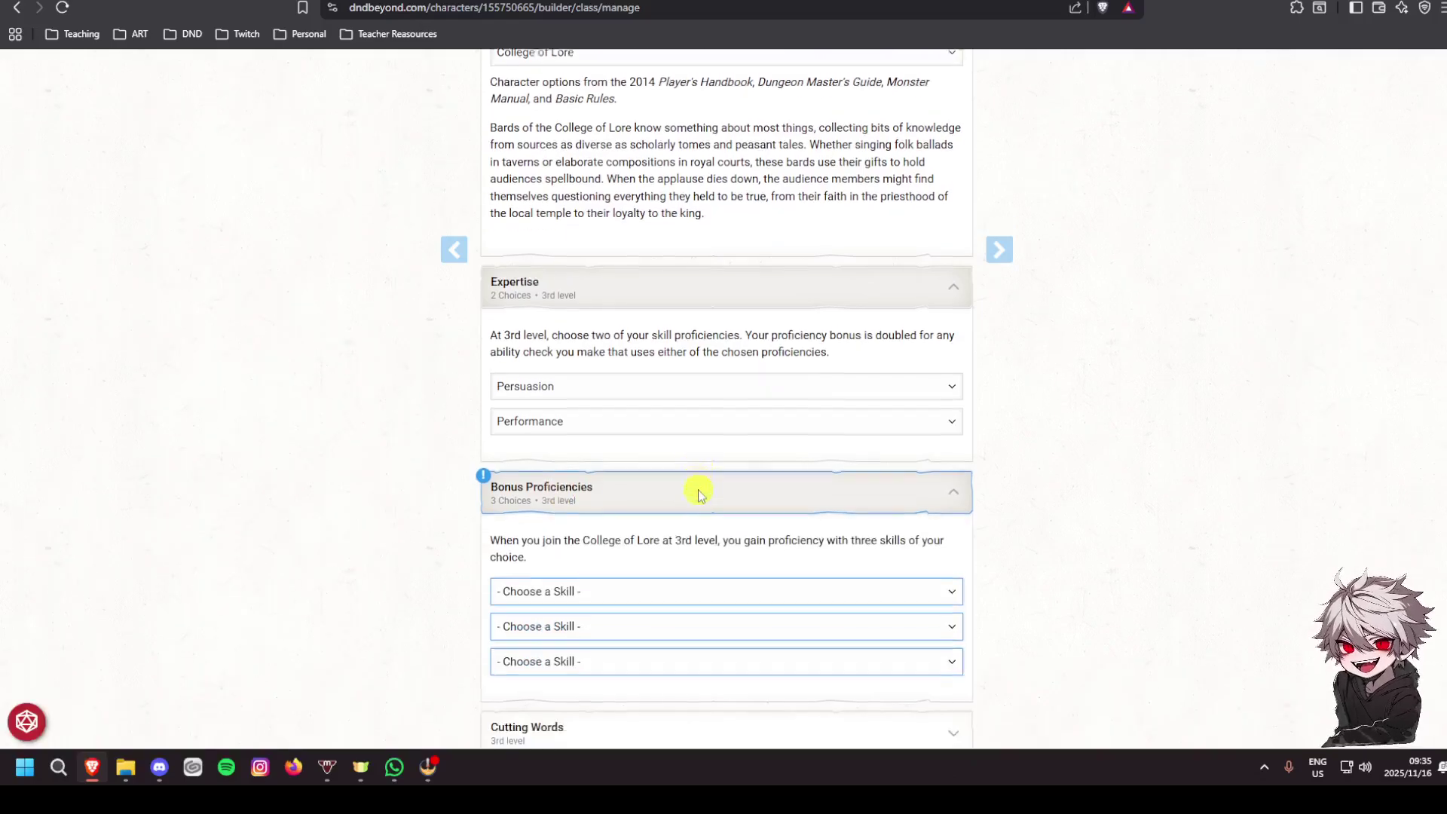
scroll(678, 490, down, 2)
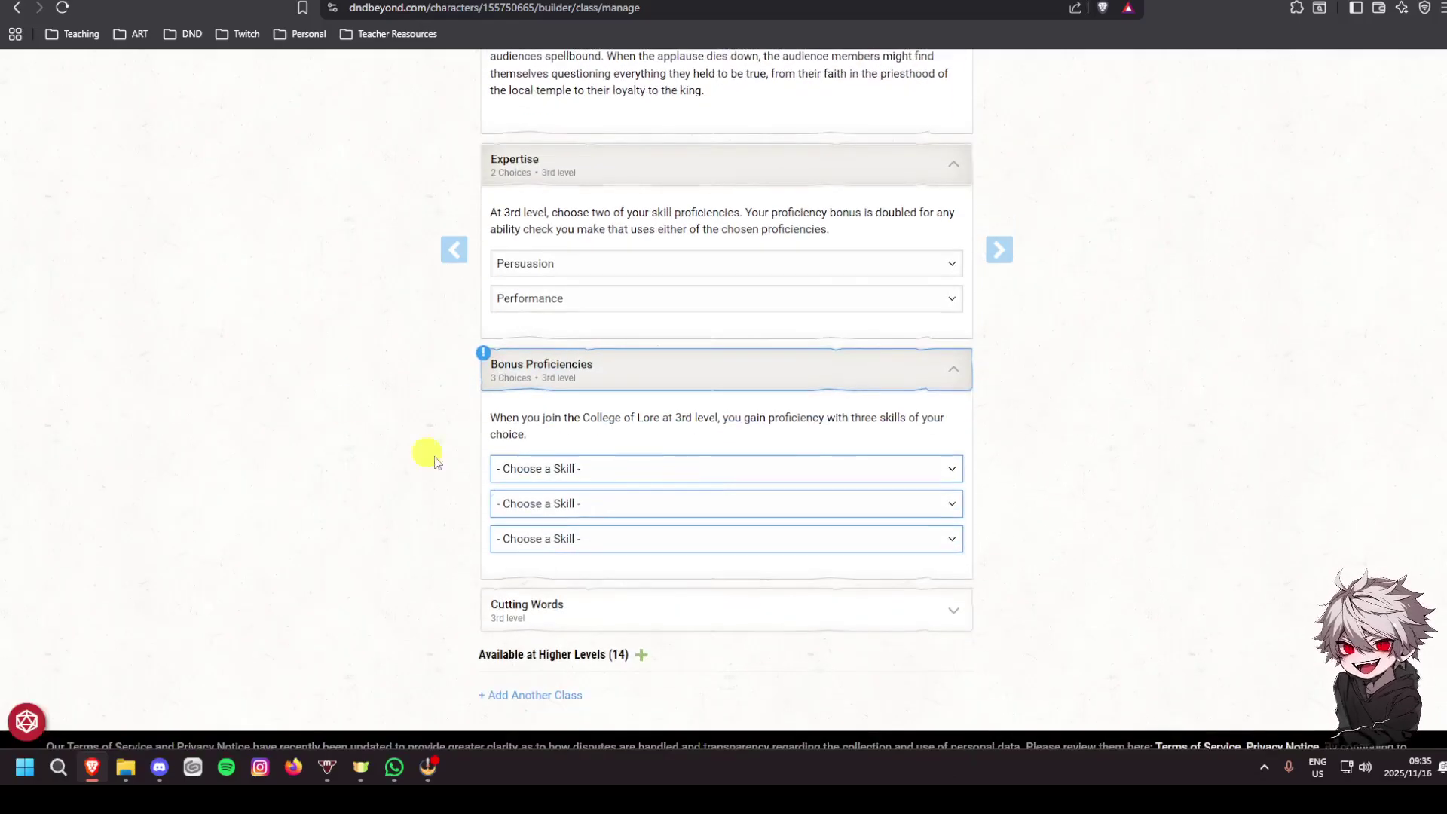
click(616, 471)
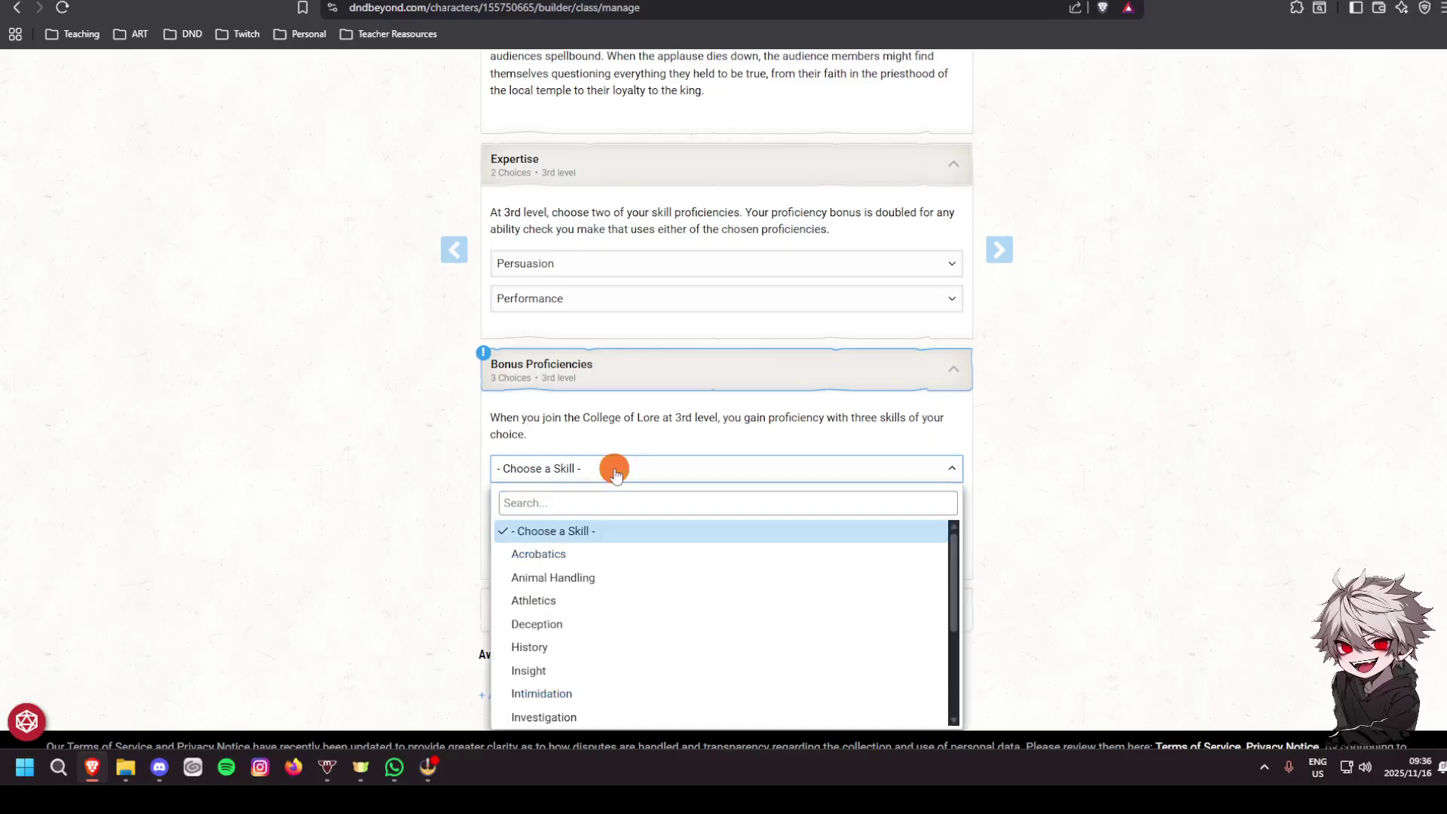
click(1092, 468)
scroll(1092, 465, down, 2)
click(858, 322)
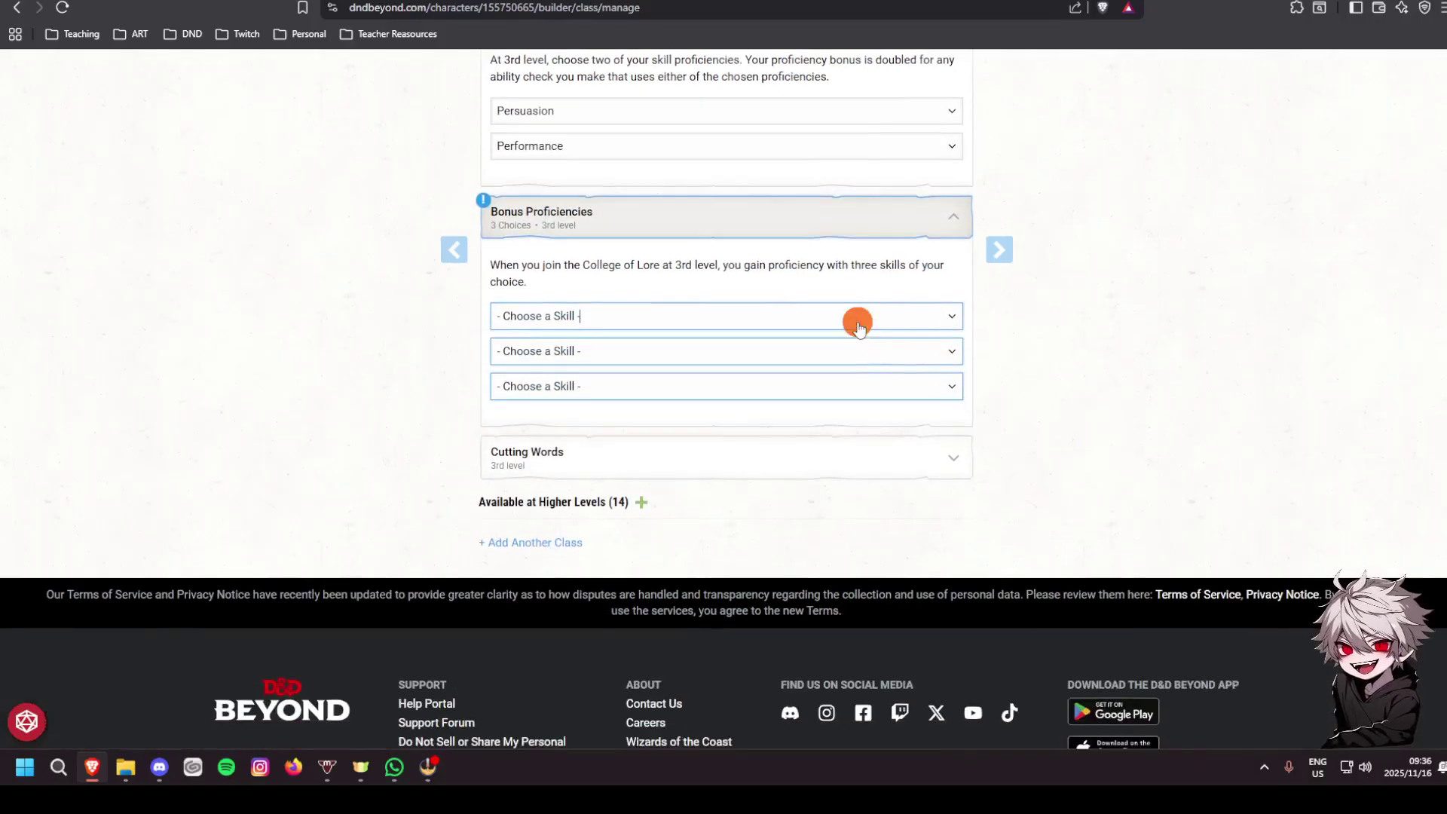
scroll(760, 450, down, 3)
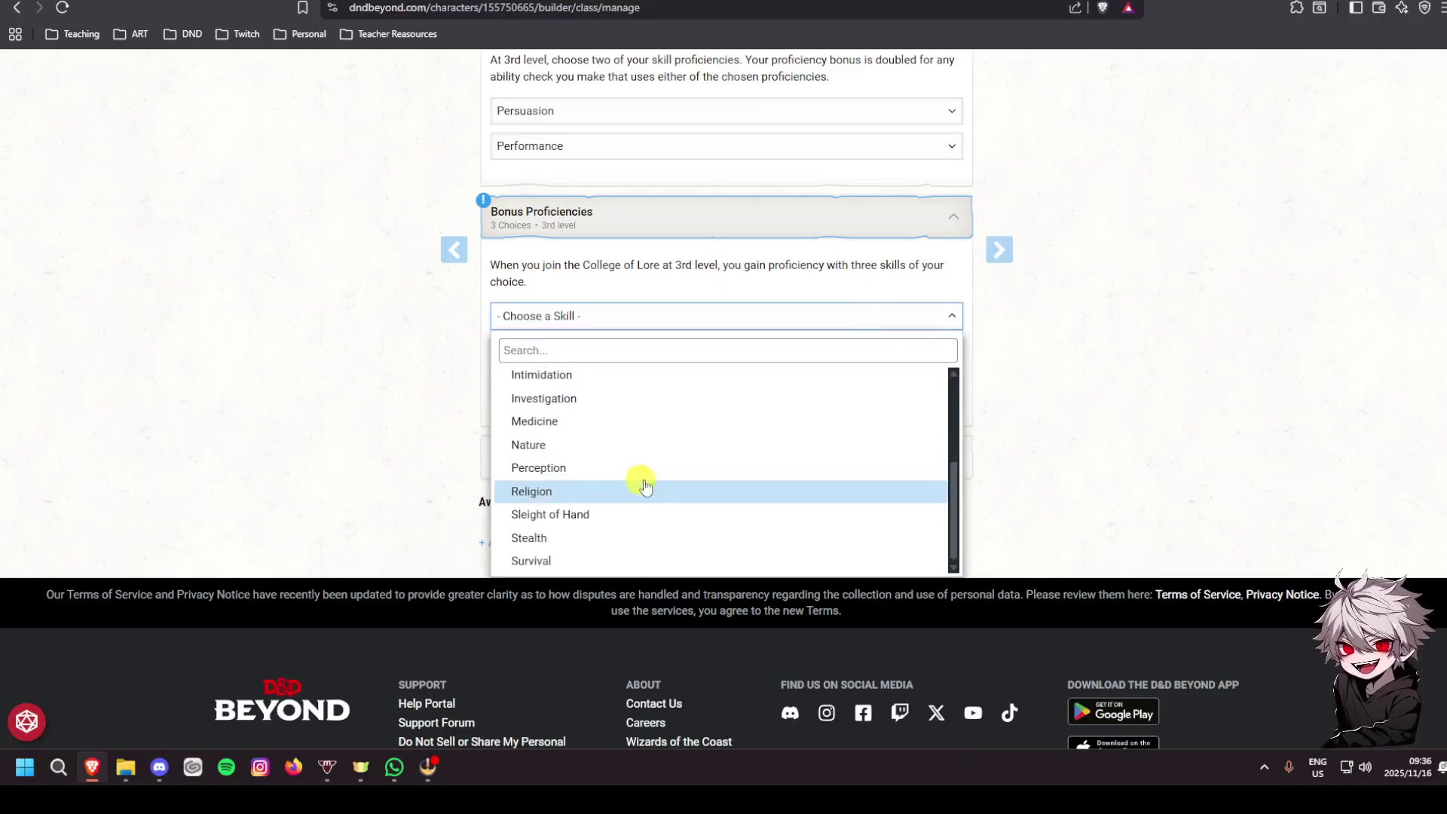
scroll(663, 475, up, 4)
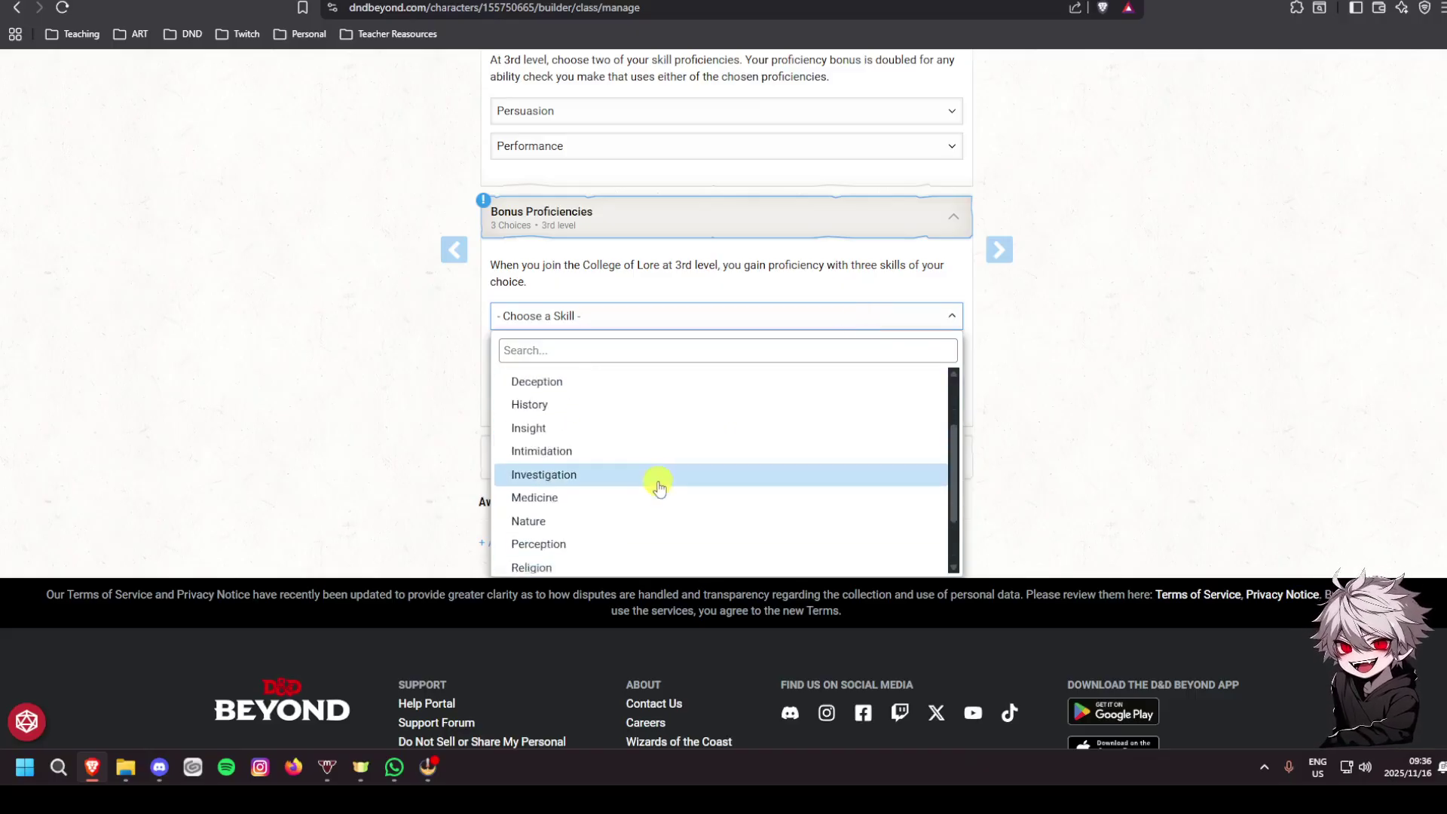
click(558, 455)
Choose Acrobatics and Insight as the second and third Bonus Proficiencies skills
click(554, 352)
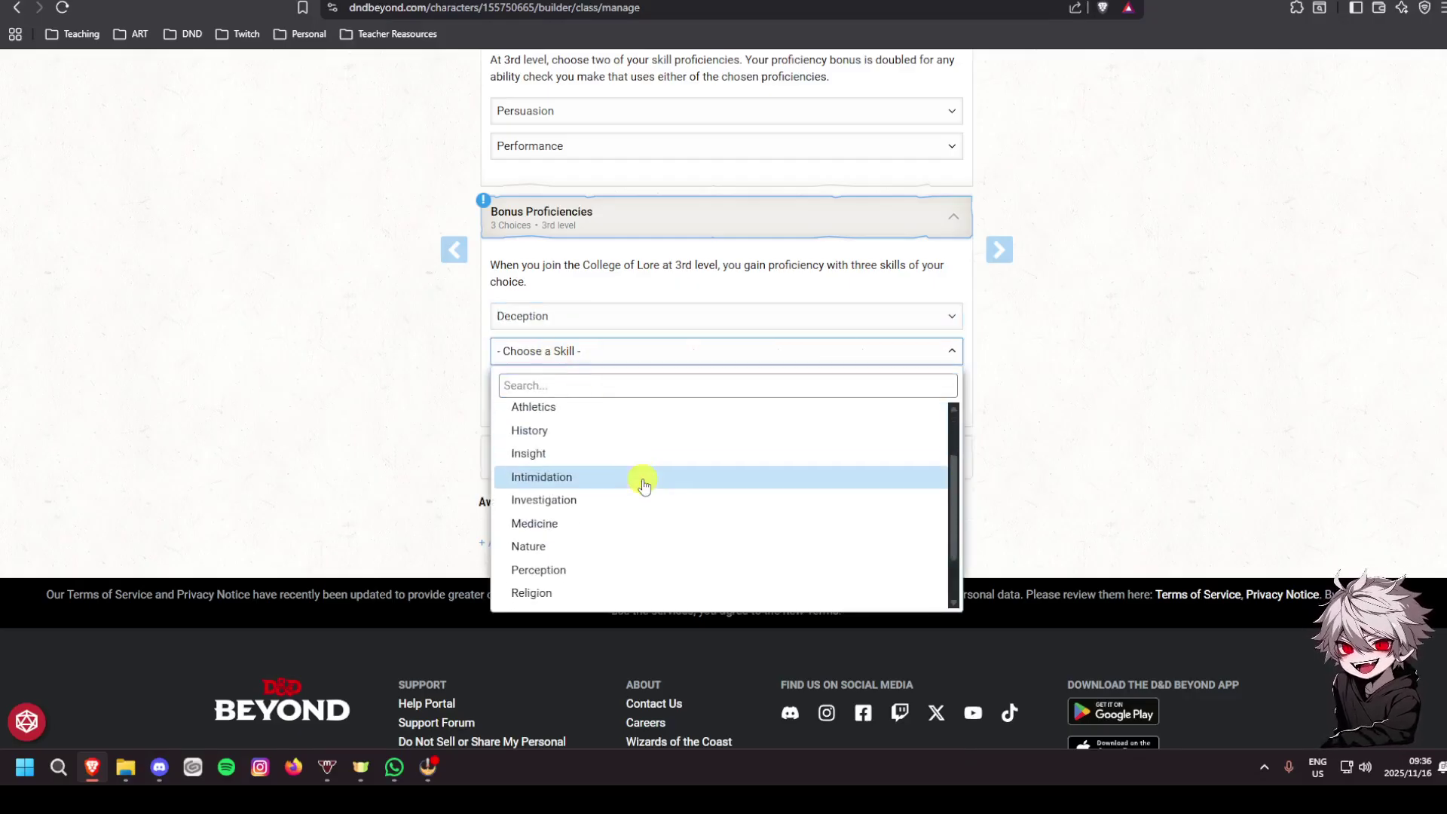
scroll(626, 498, down, 2)
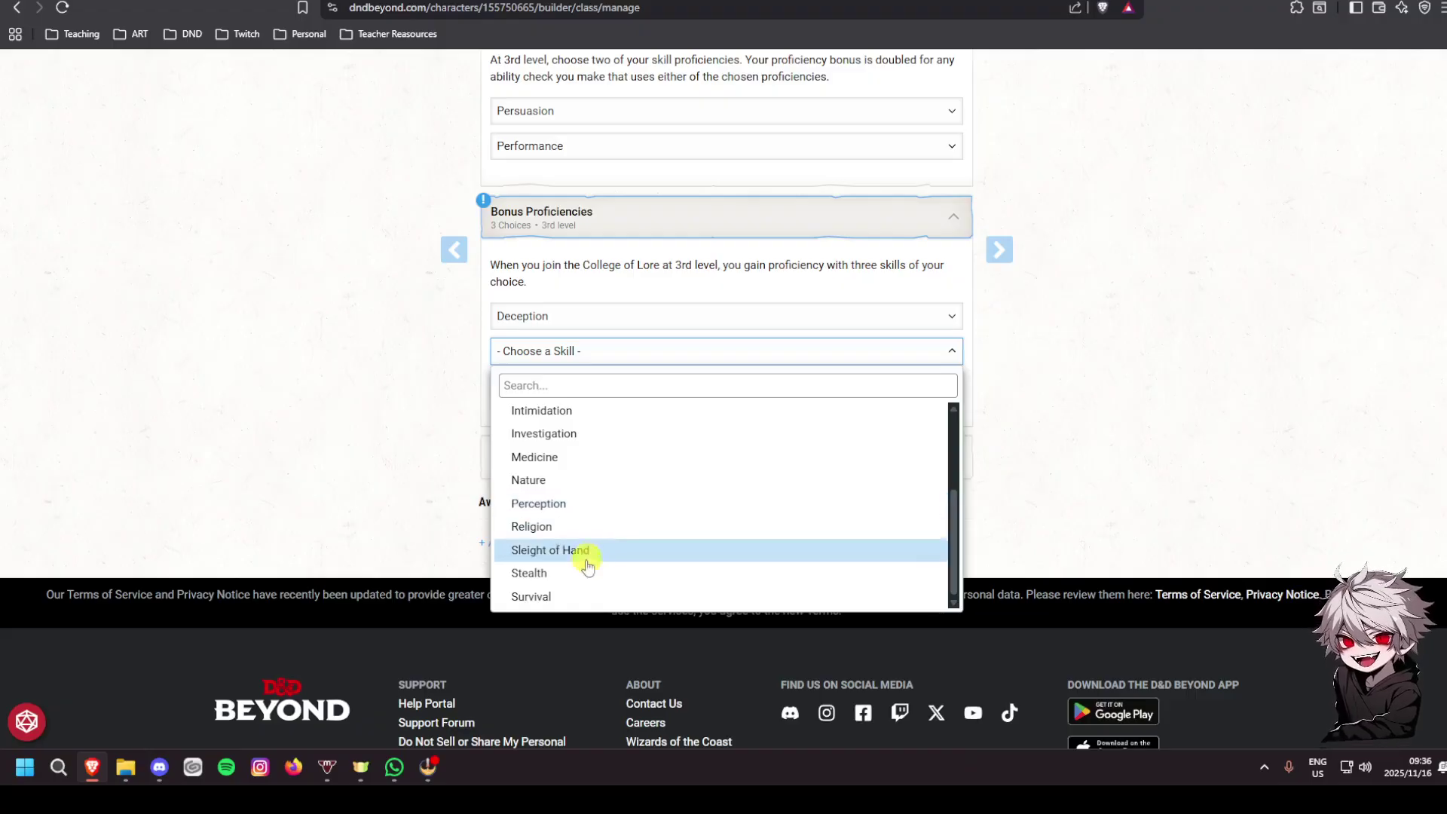
scroll(576, 584, up, 3)
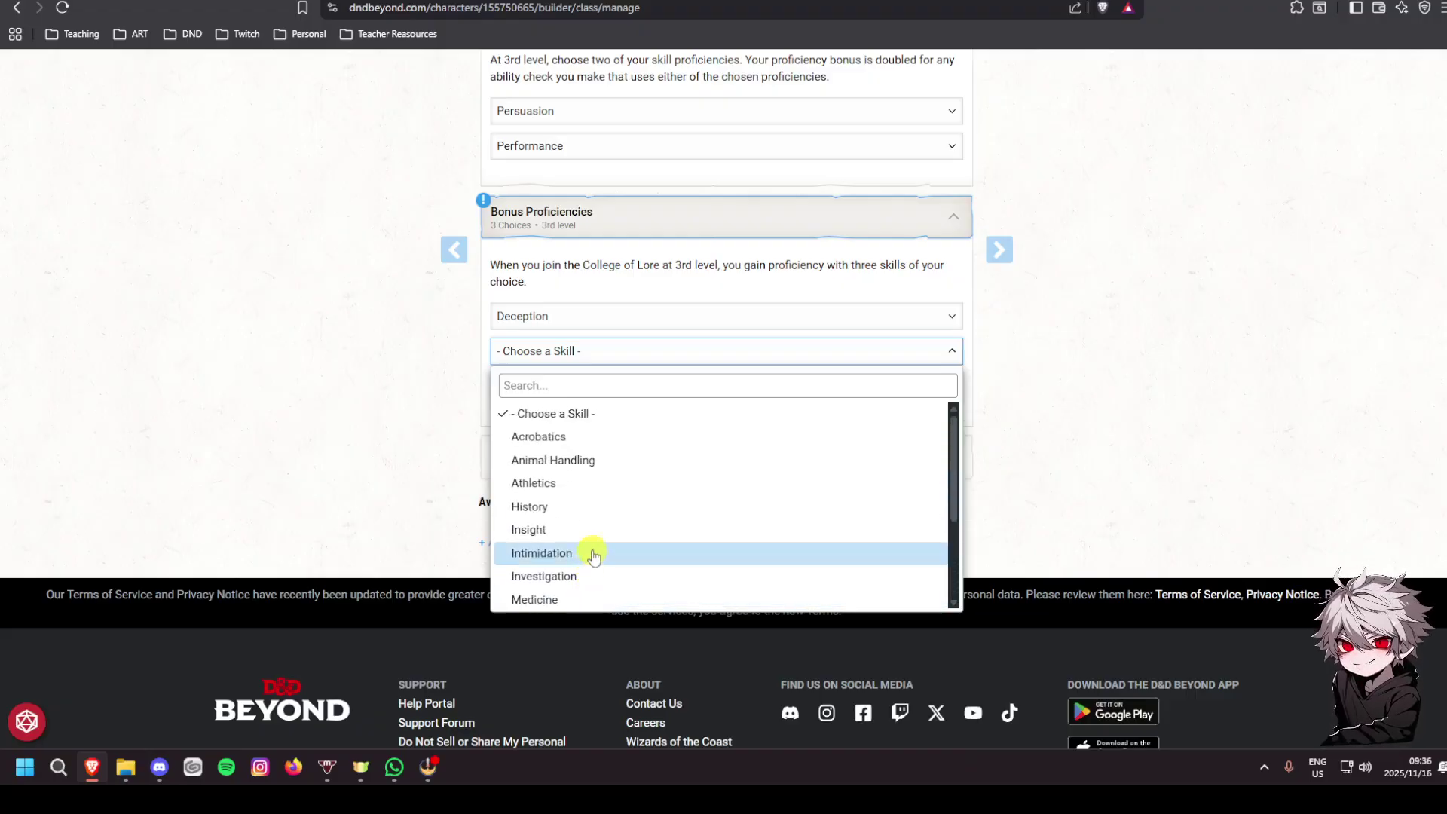
click(536, 441)
click(543, 385)
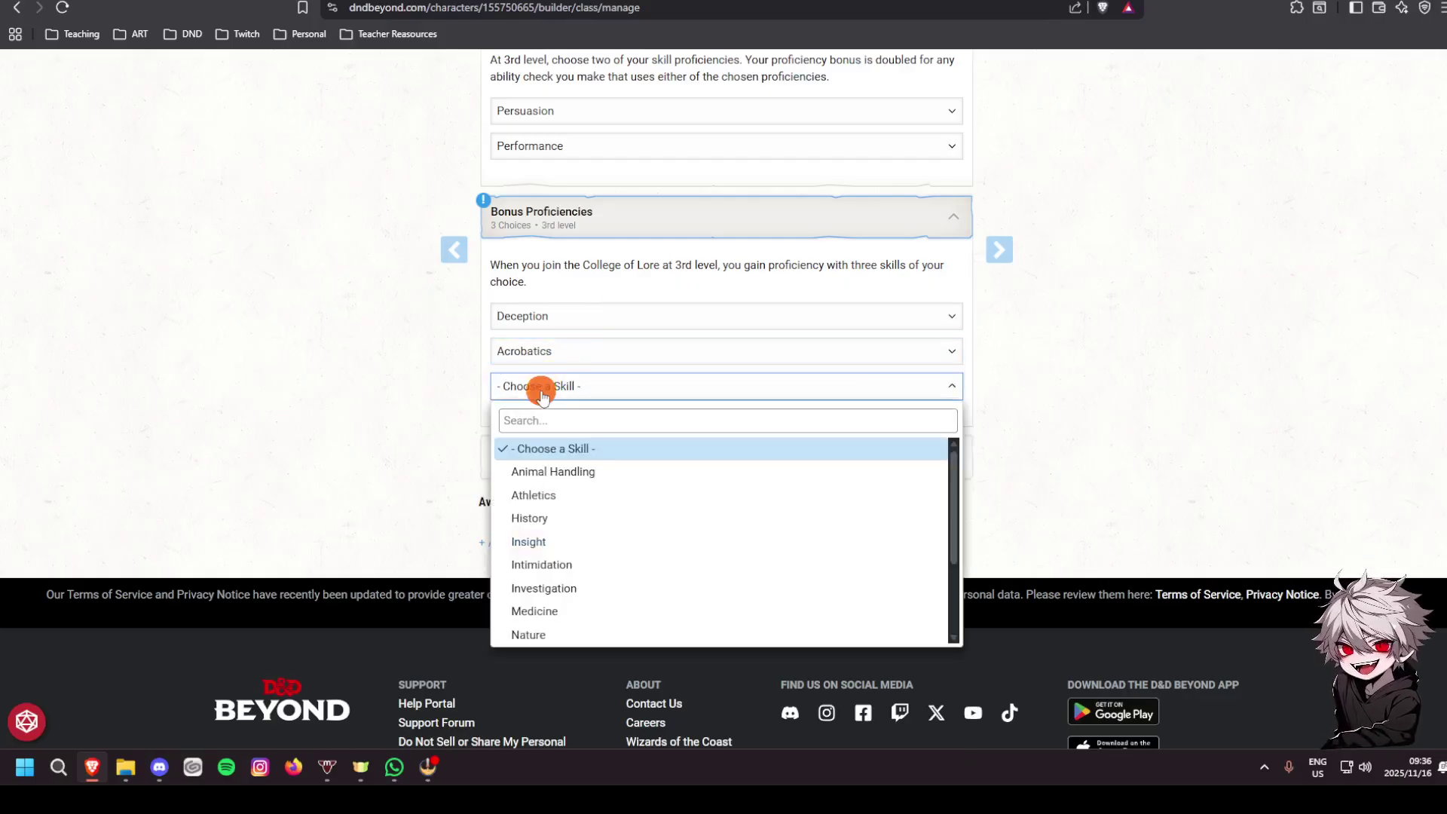
click(555, 542)
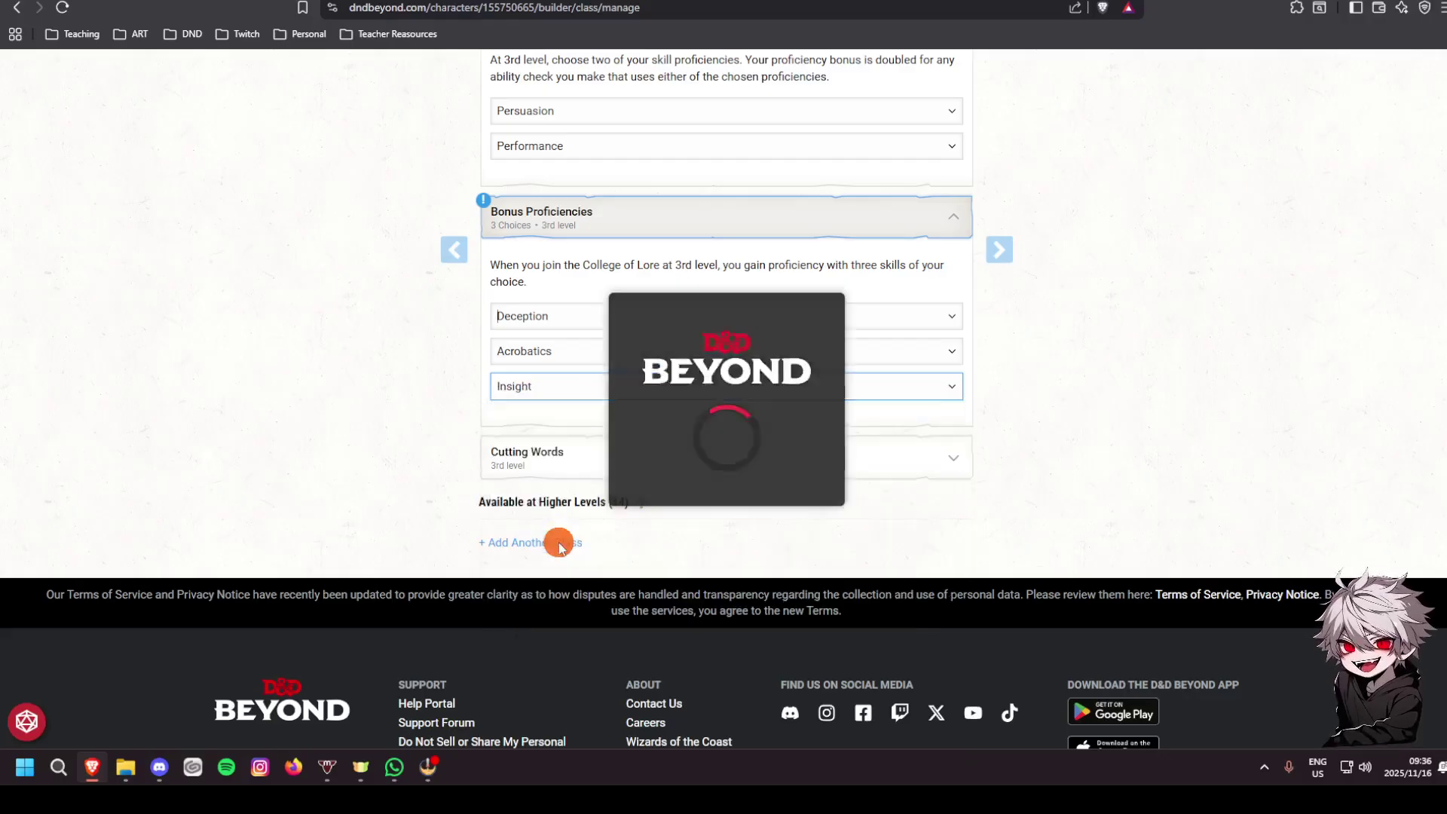
Read the full description of the Cutting Words feature
click(554, 472)
click(518, 577)
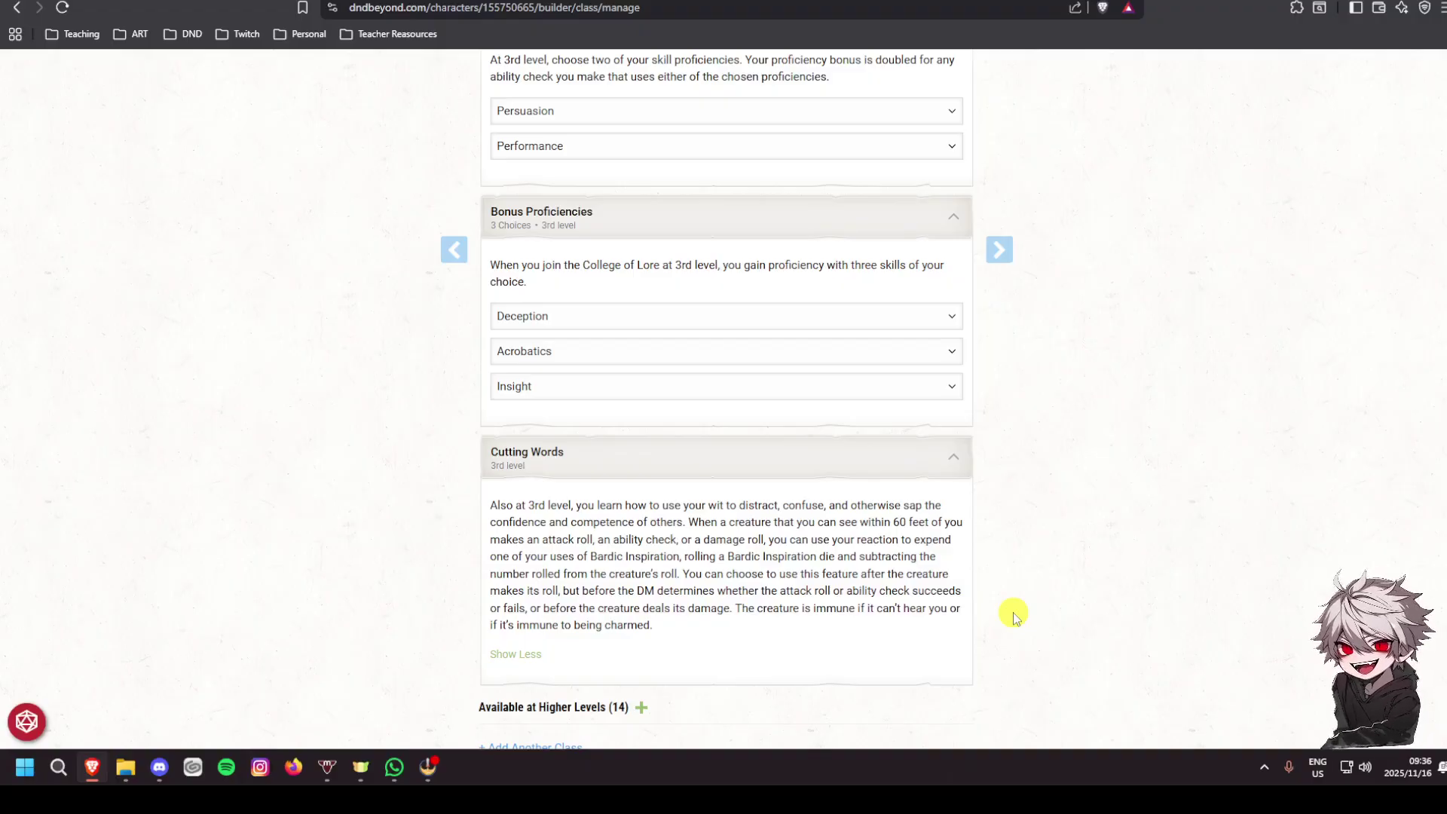
scroll(931, 594, up, 4)
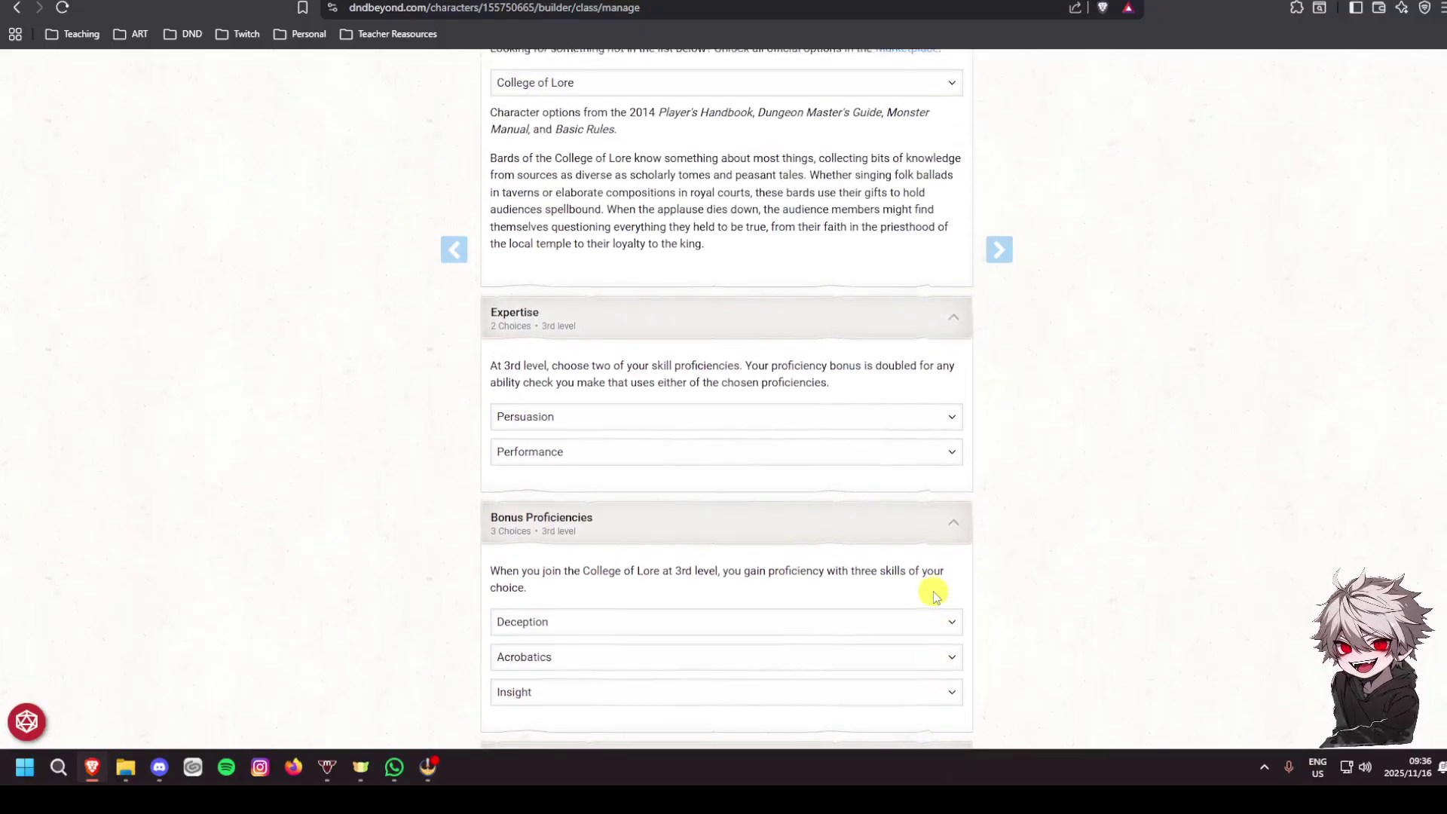
Go to the background section of the builder and set the background to Entertainer from the 2014 Core Rules
scroll(935, 596, up, 20)
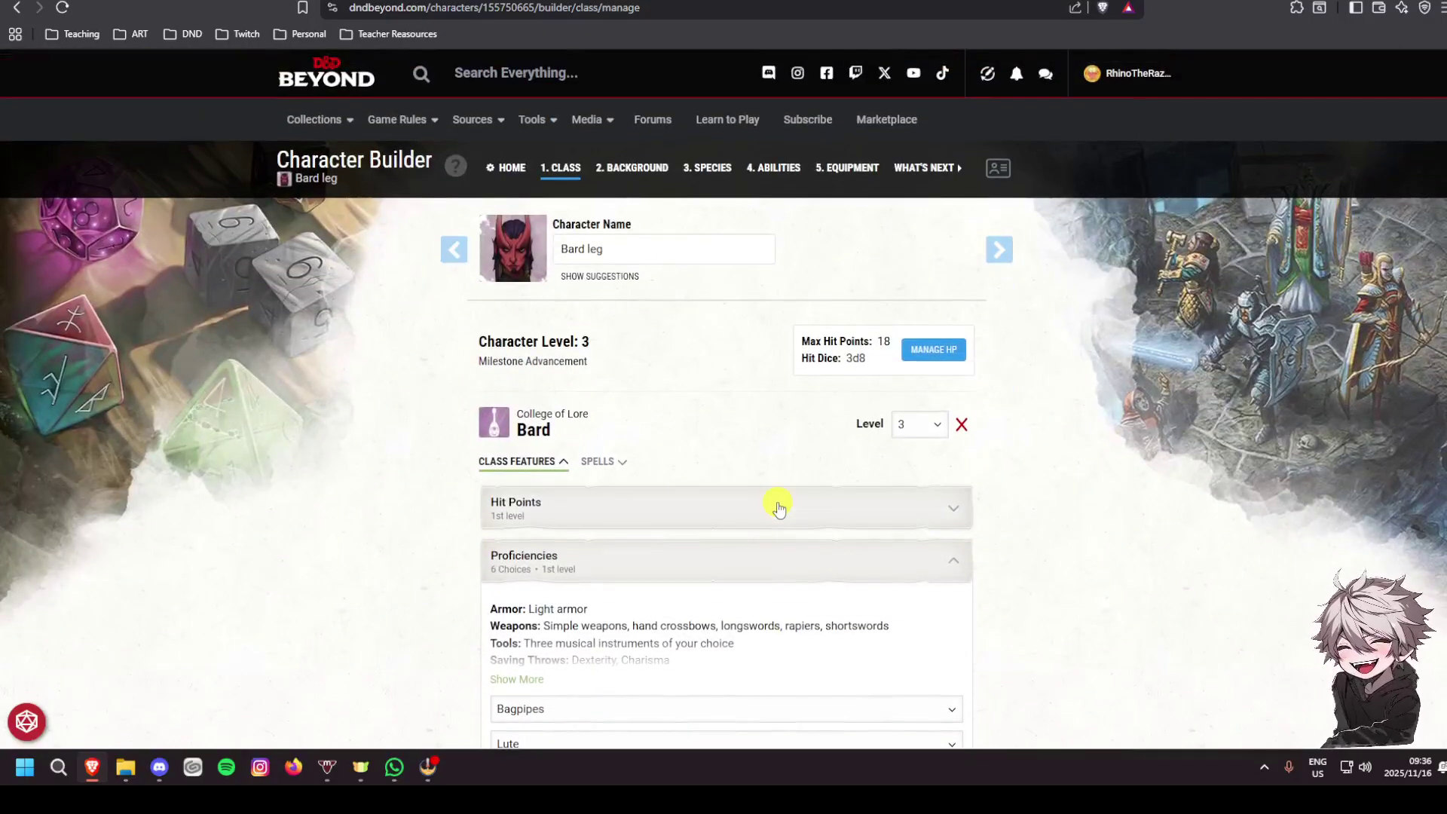
click(633, 166)
click(611, 427)
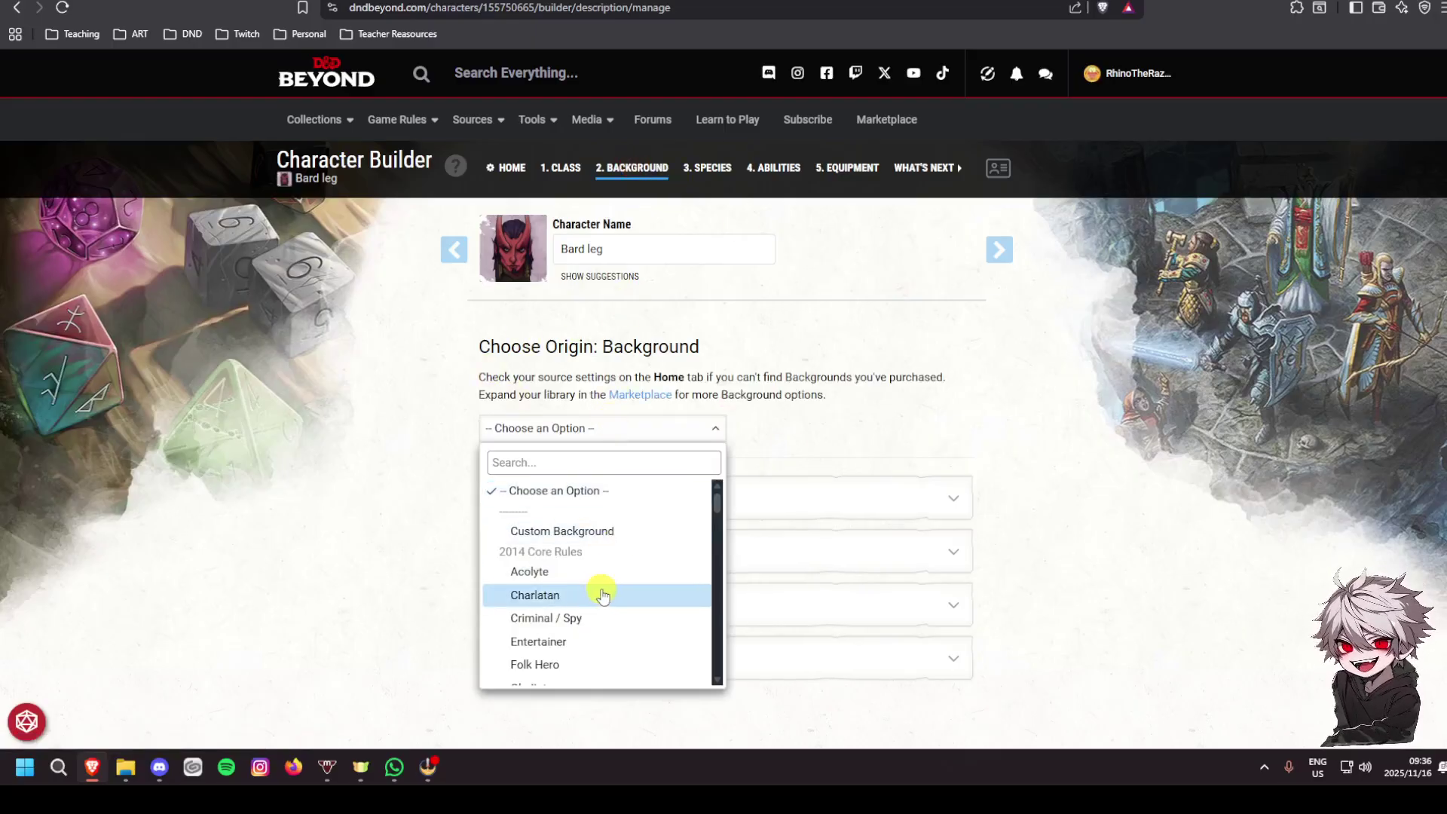
scroll(603, 596, down, 1)
click(516, 575)
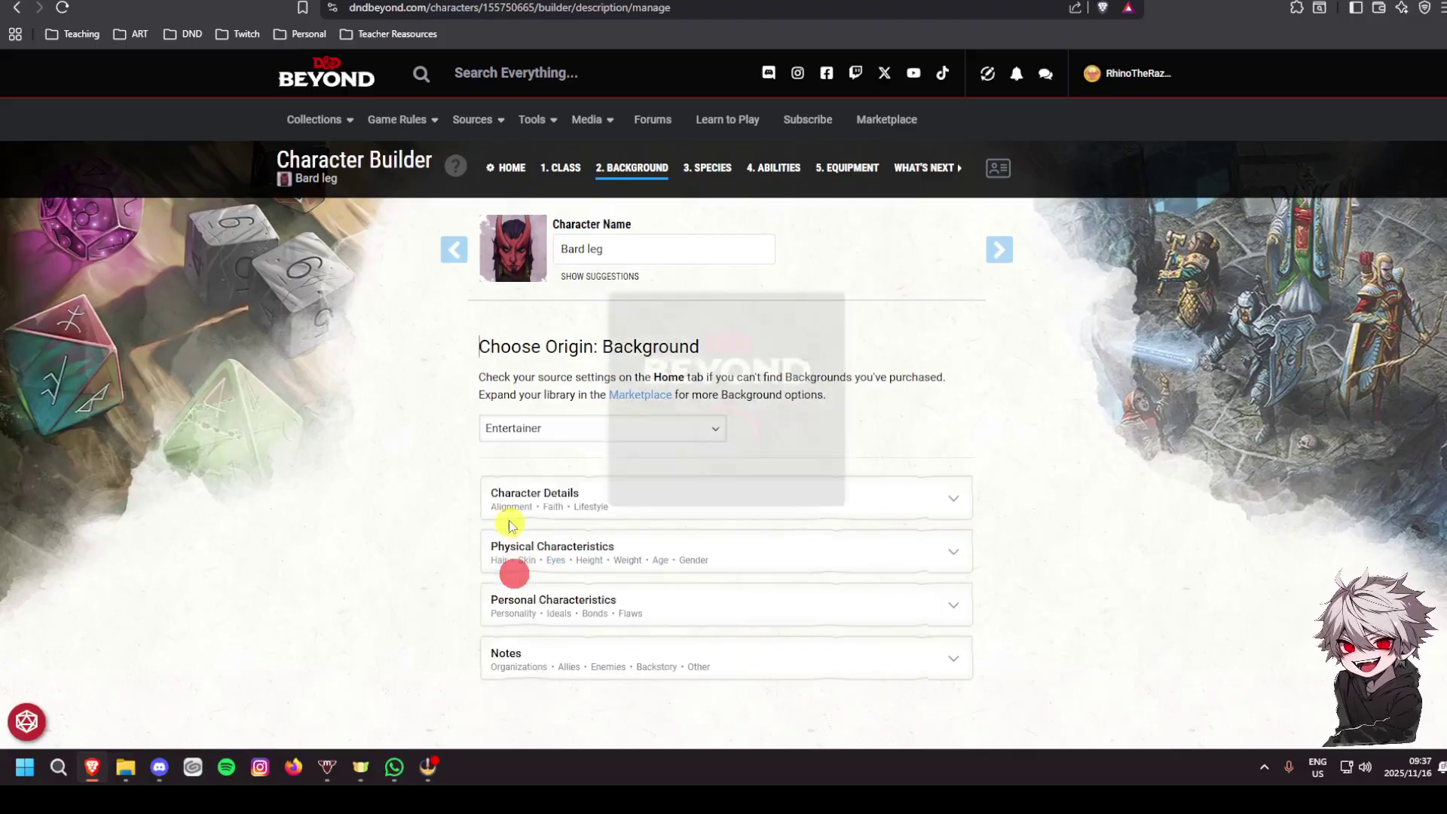
Choose History and Intimidation as the two skill proficiencies of the Entertainer background
scroll(490, 479, down, 1)
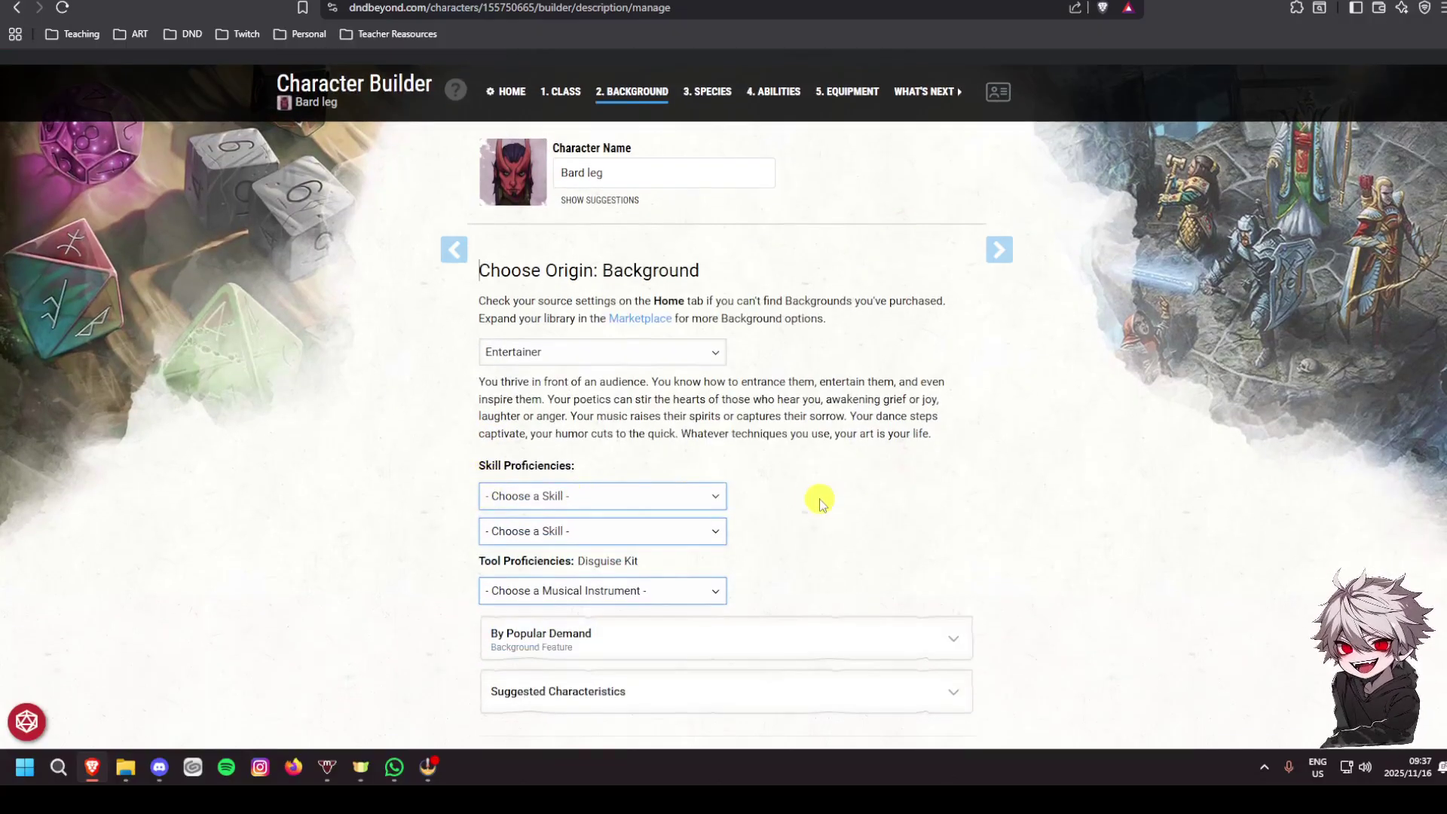
scroll(820, 499, down, 2)
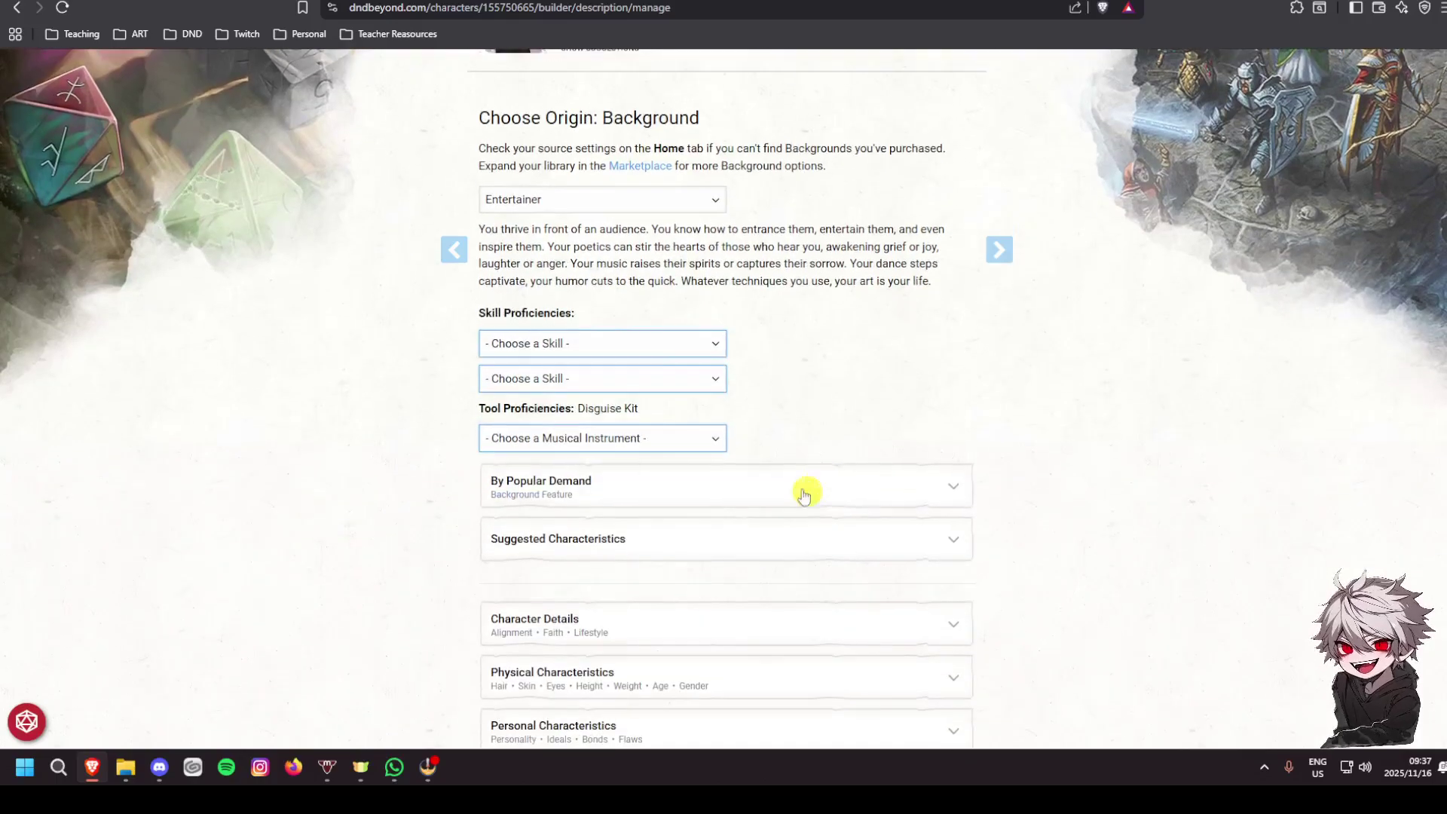
click(608, 343)
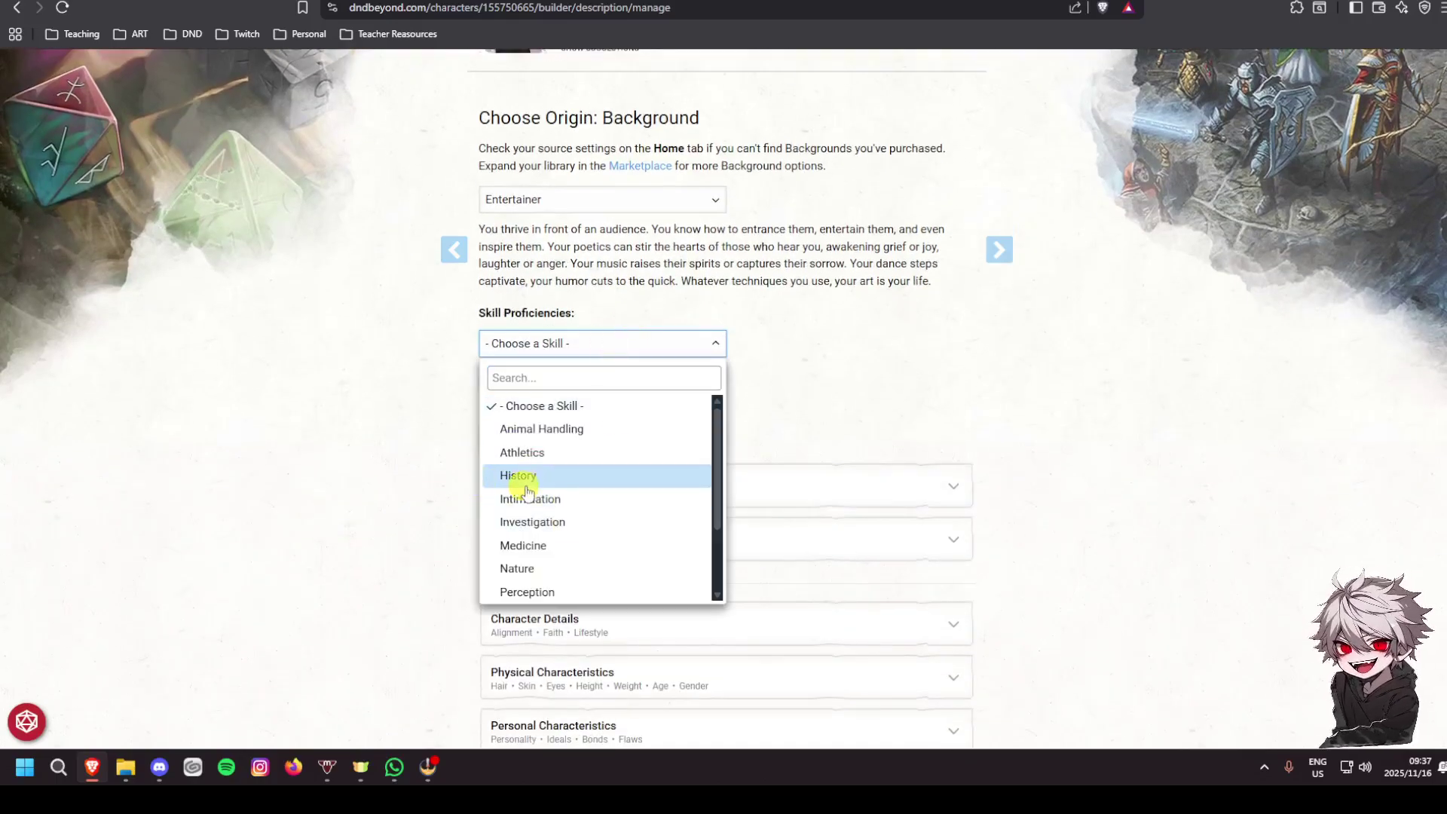
scroll(582, 558, down, 1)
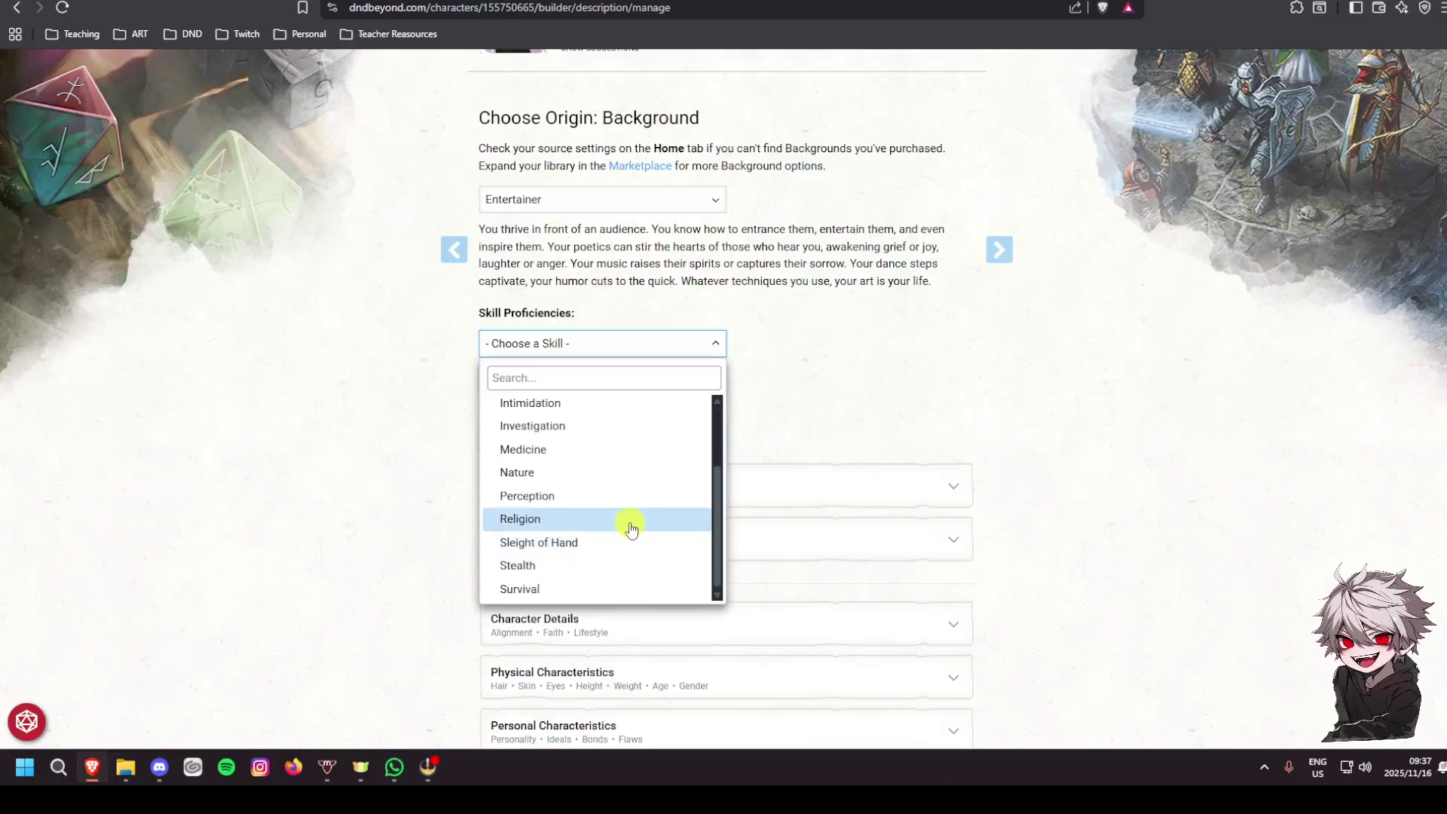
scroll(596, 538, up, 1)
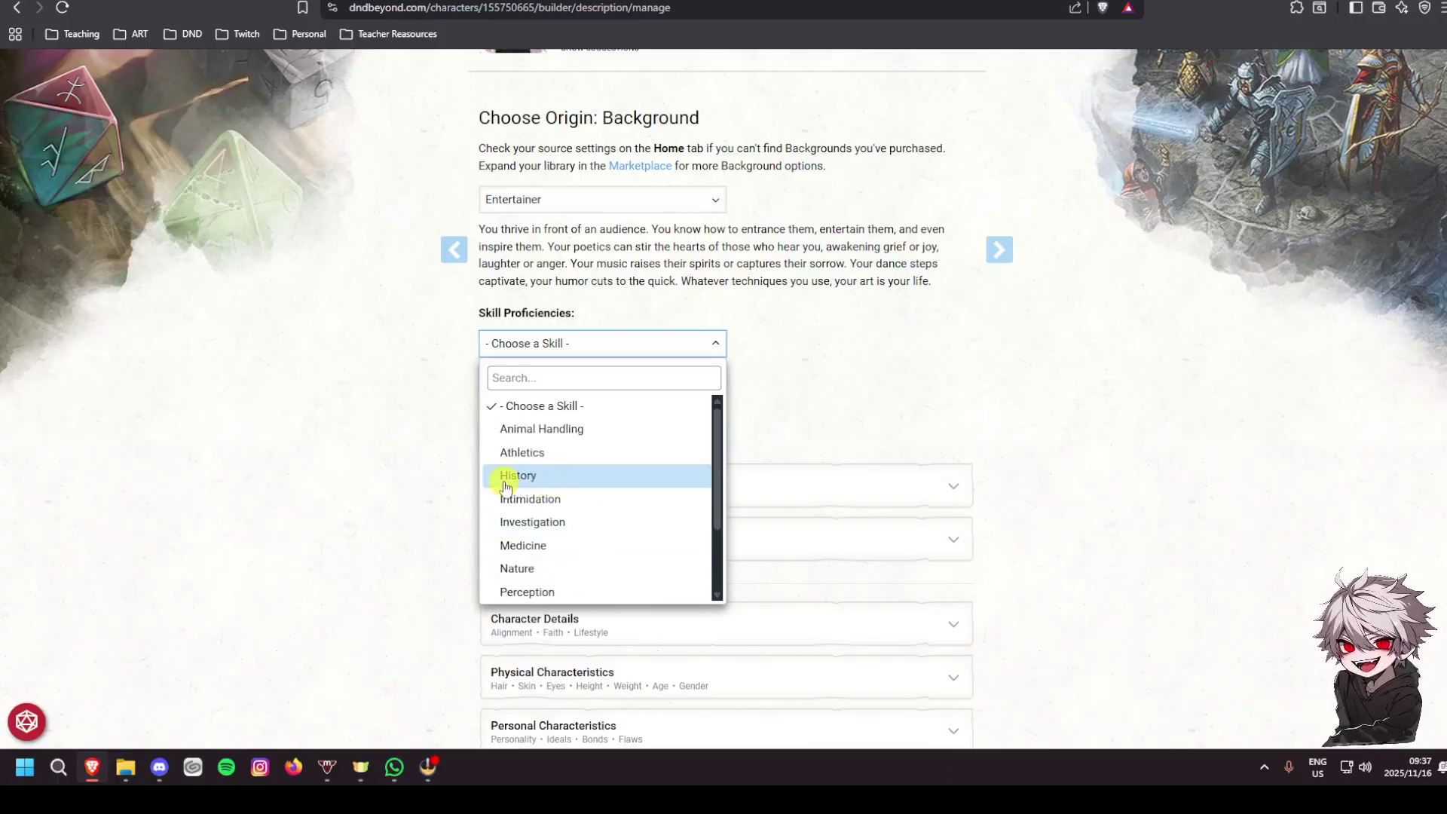
click(507, 477)
click(552, 382)
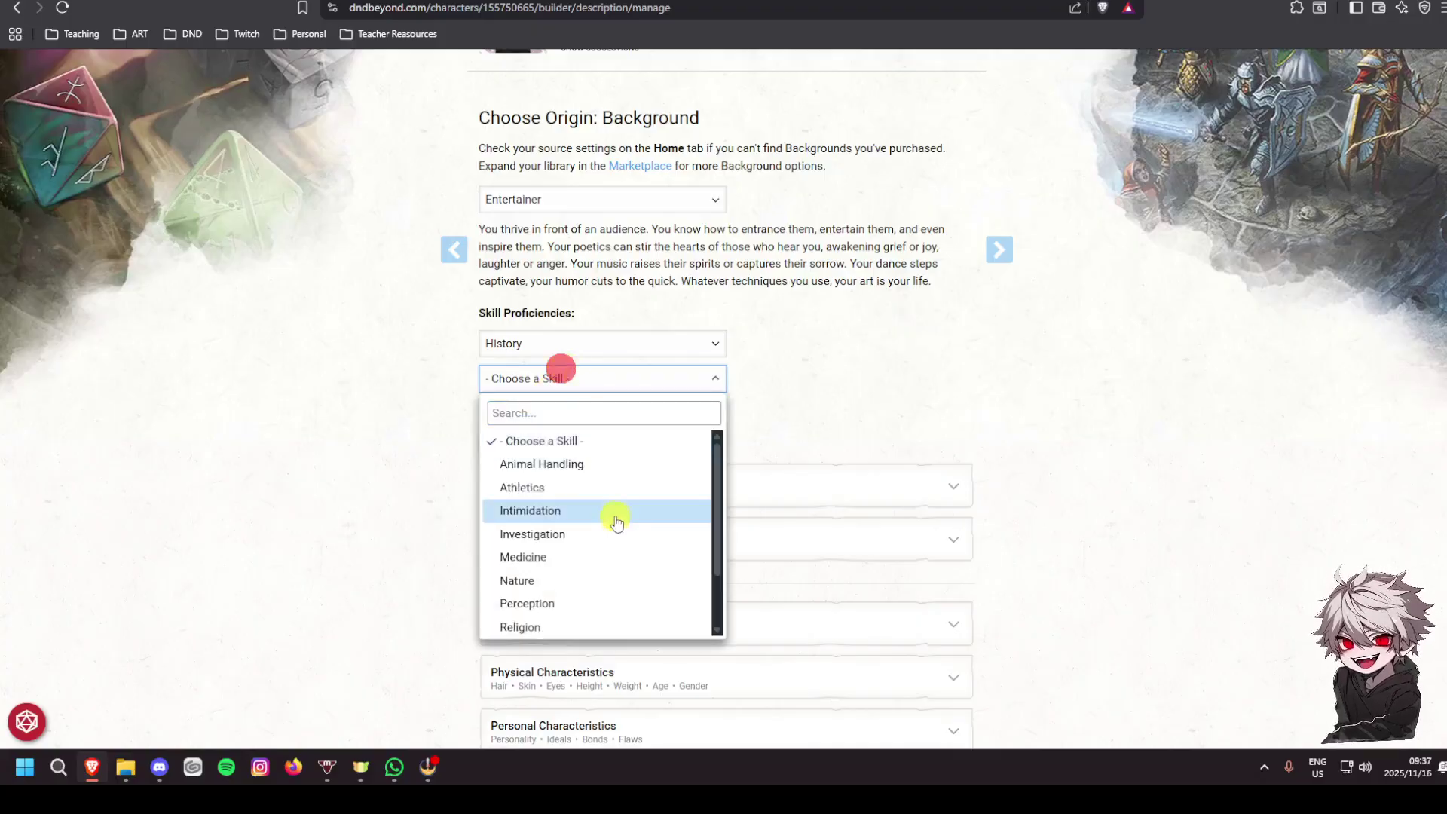
click(535, 513)
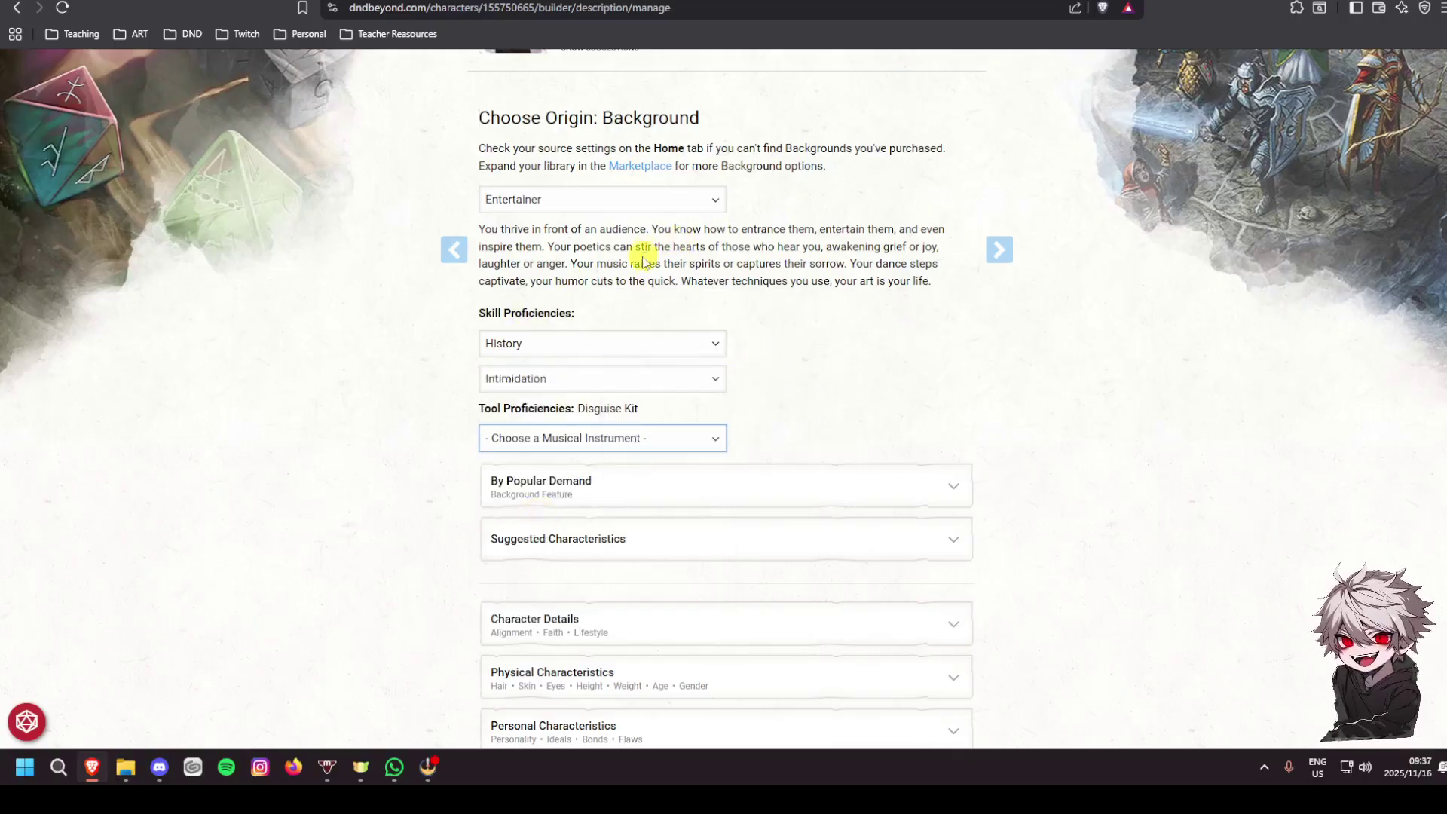
Choose Hand Drum as the musical instrument proficiency of the Entertainer background
click(700, 445)
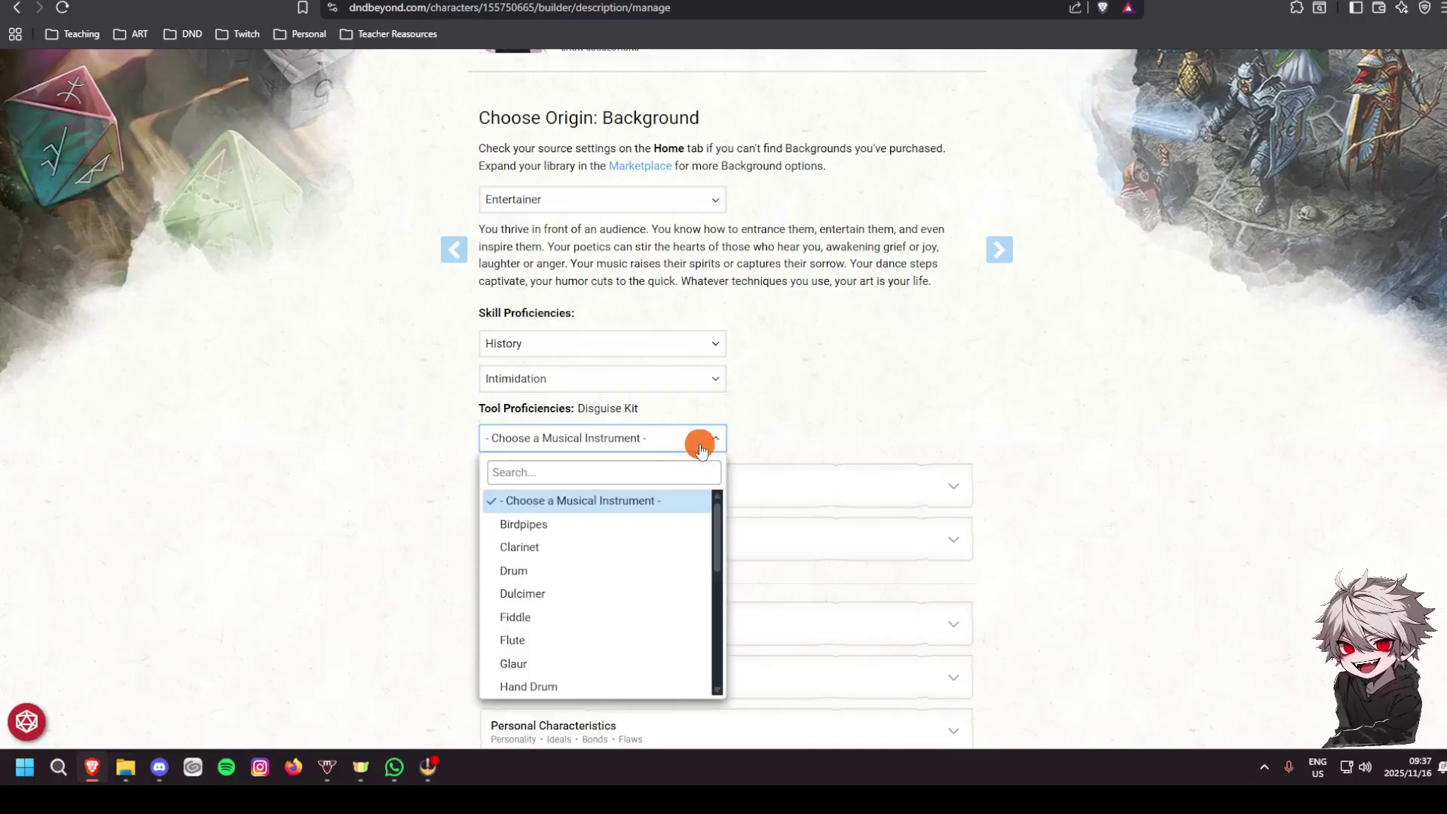
click(701, 447)
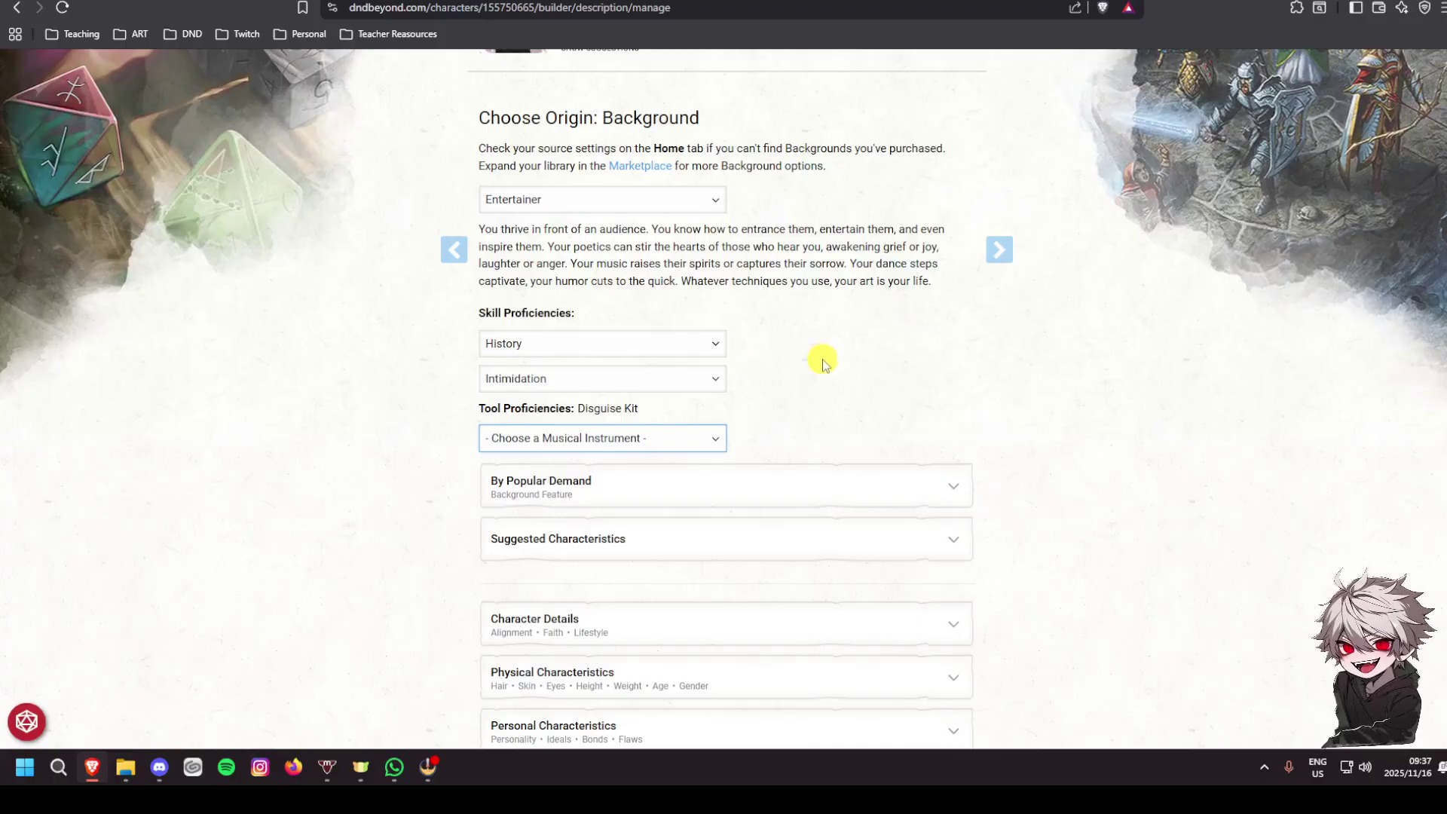
scroll(822, 359, down, 2)
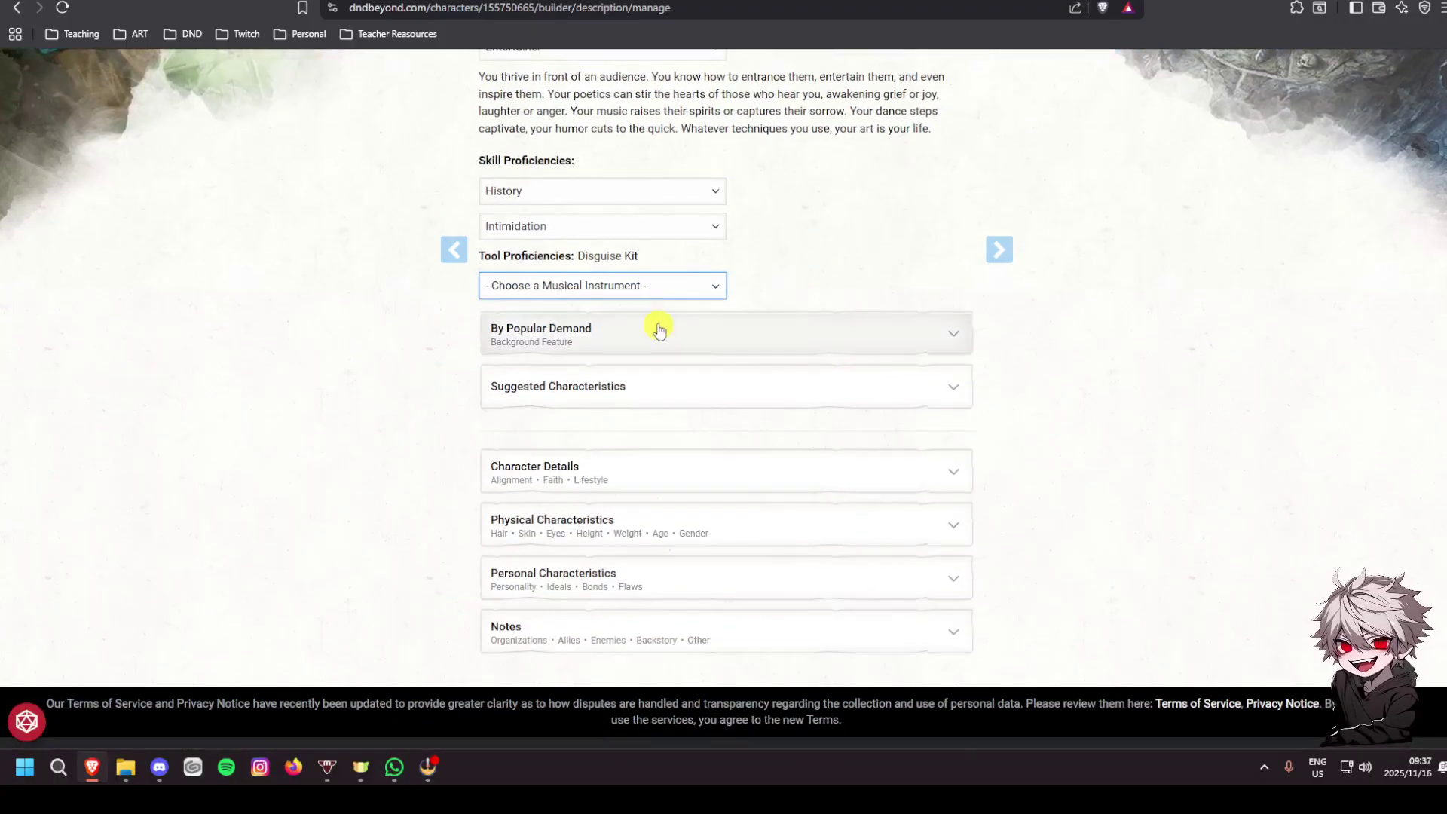
click(660, 279)
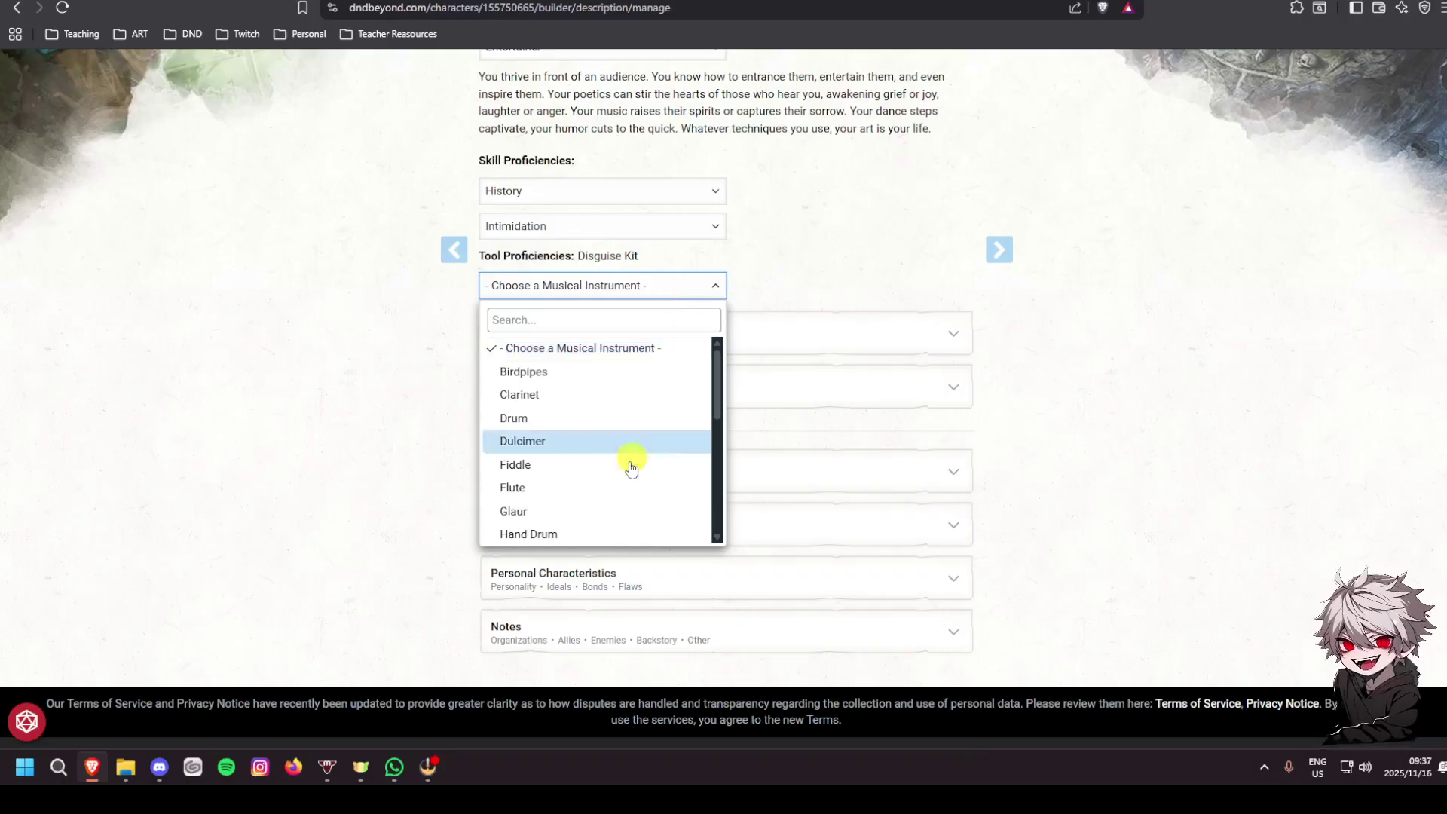
scroll(618, 472, down, 2)
click(557, 461)
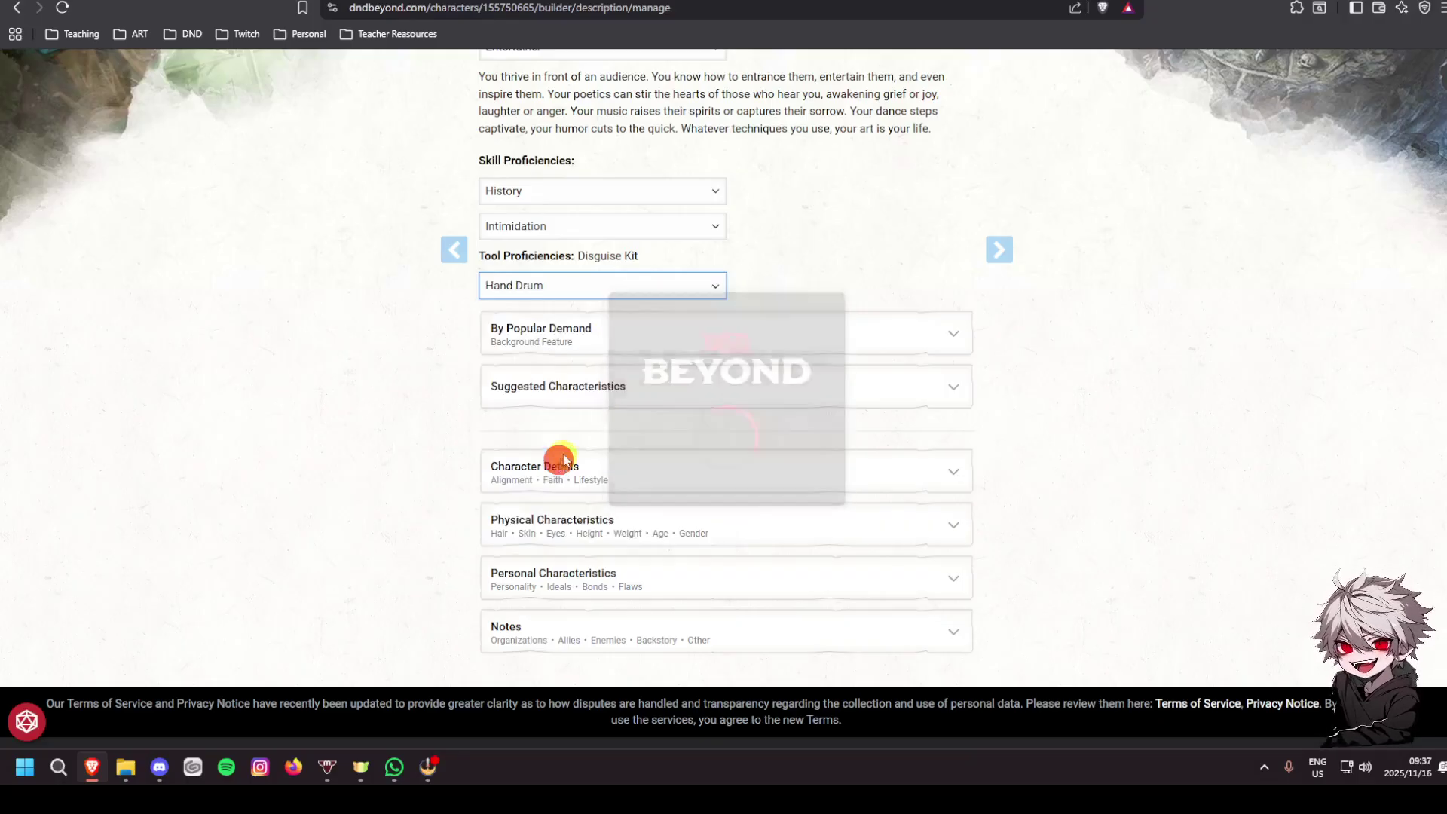
Open the Entertainer's suggested characteristics and bring up the personality traits table
click(552, 330)
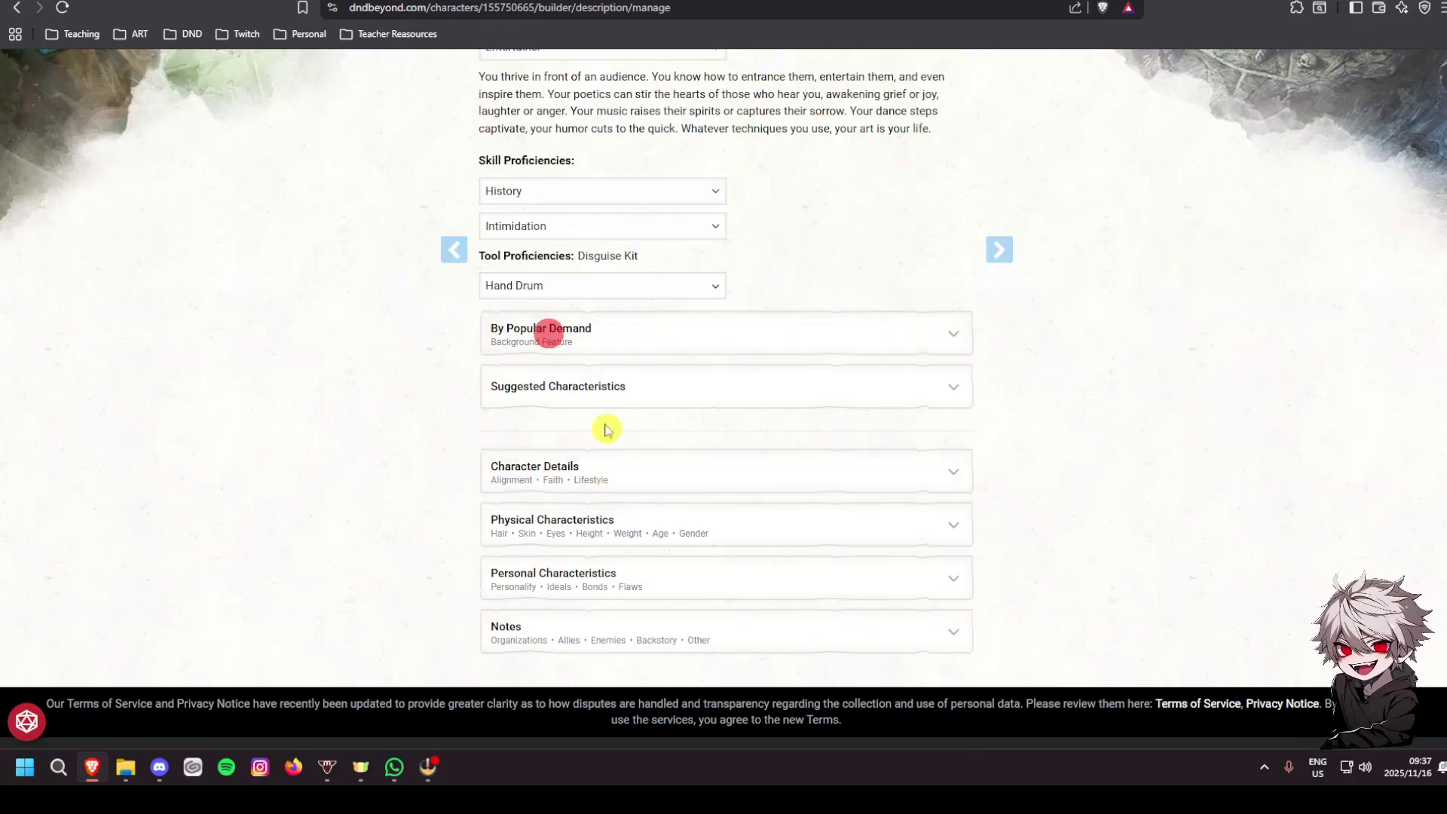
click(591, 383)
scroll(591, 378, down, 3)
scroll(325, 486, up, 2)
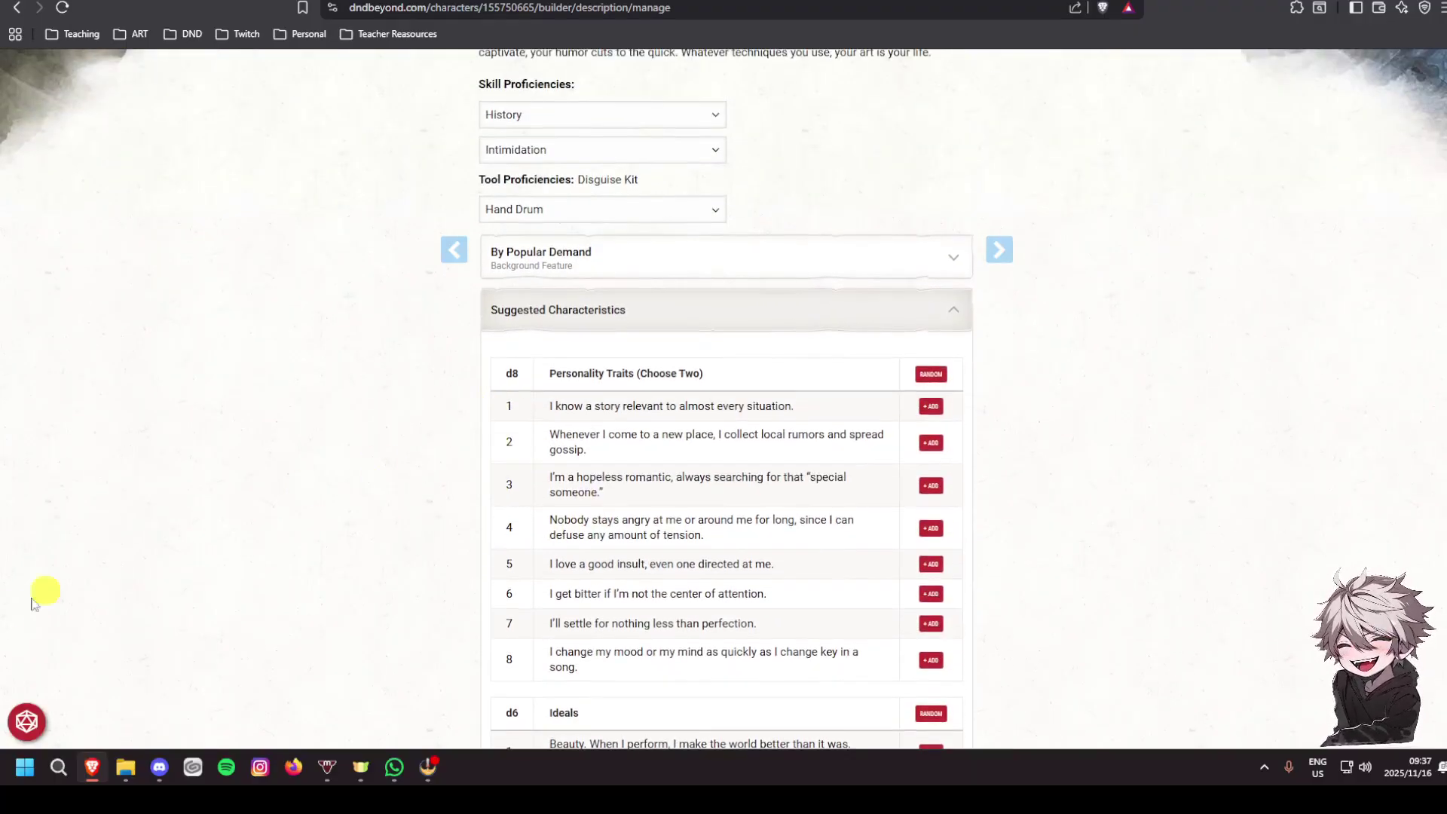
Roll two d8s for the personality traits and add trait 3, the hopeless romantic searching for that "special someone"
click(13, 735)
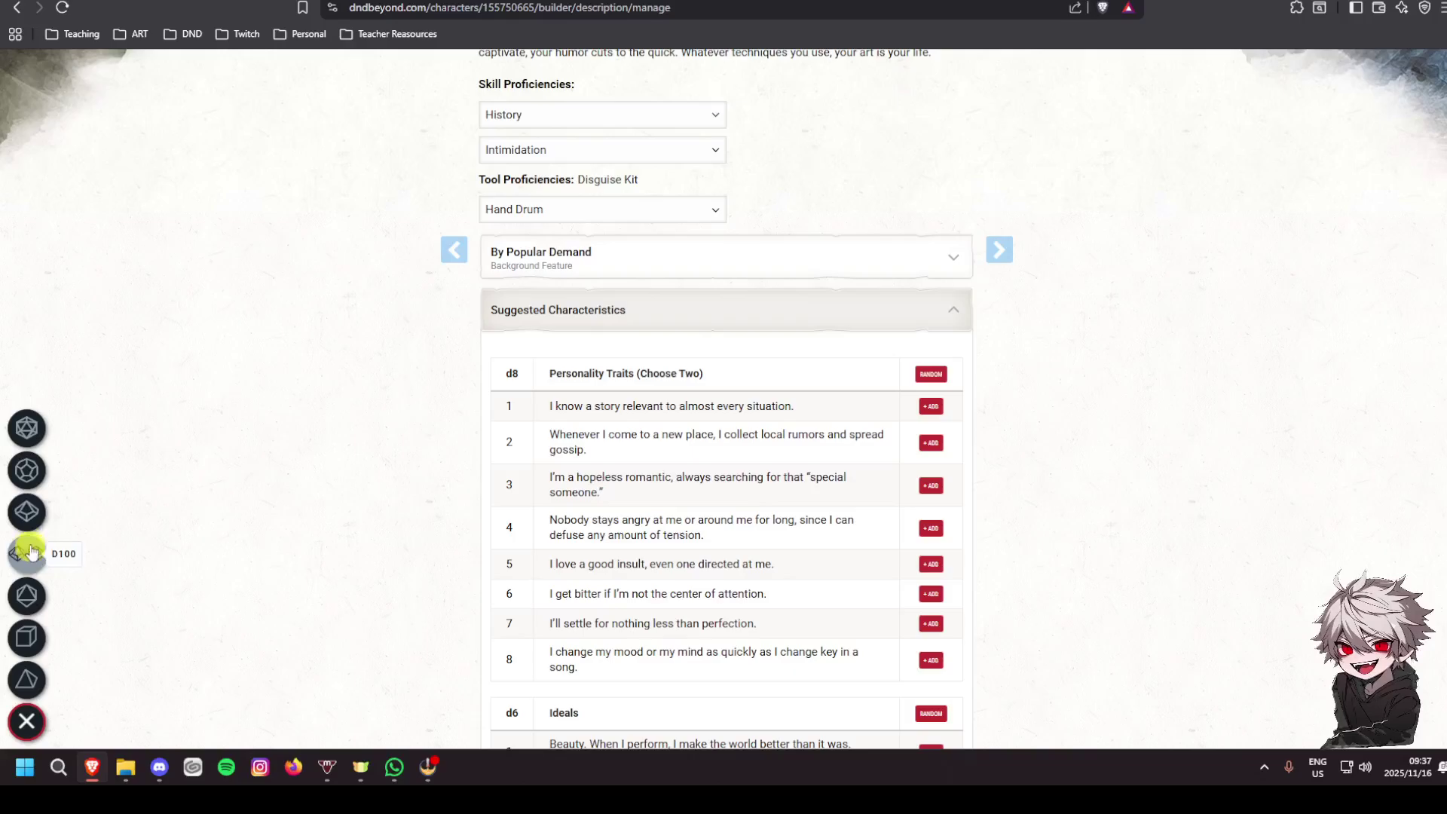
click(26, 596)
click(26, 596)
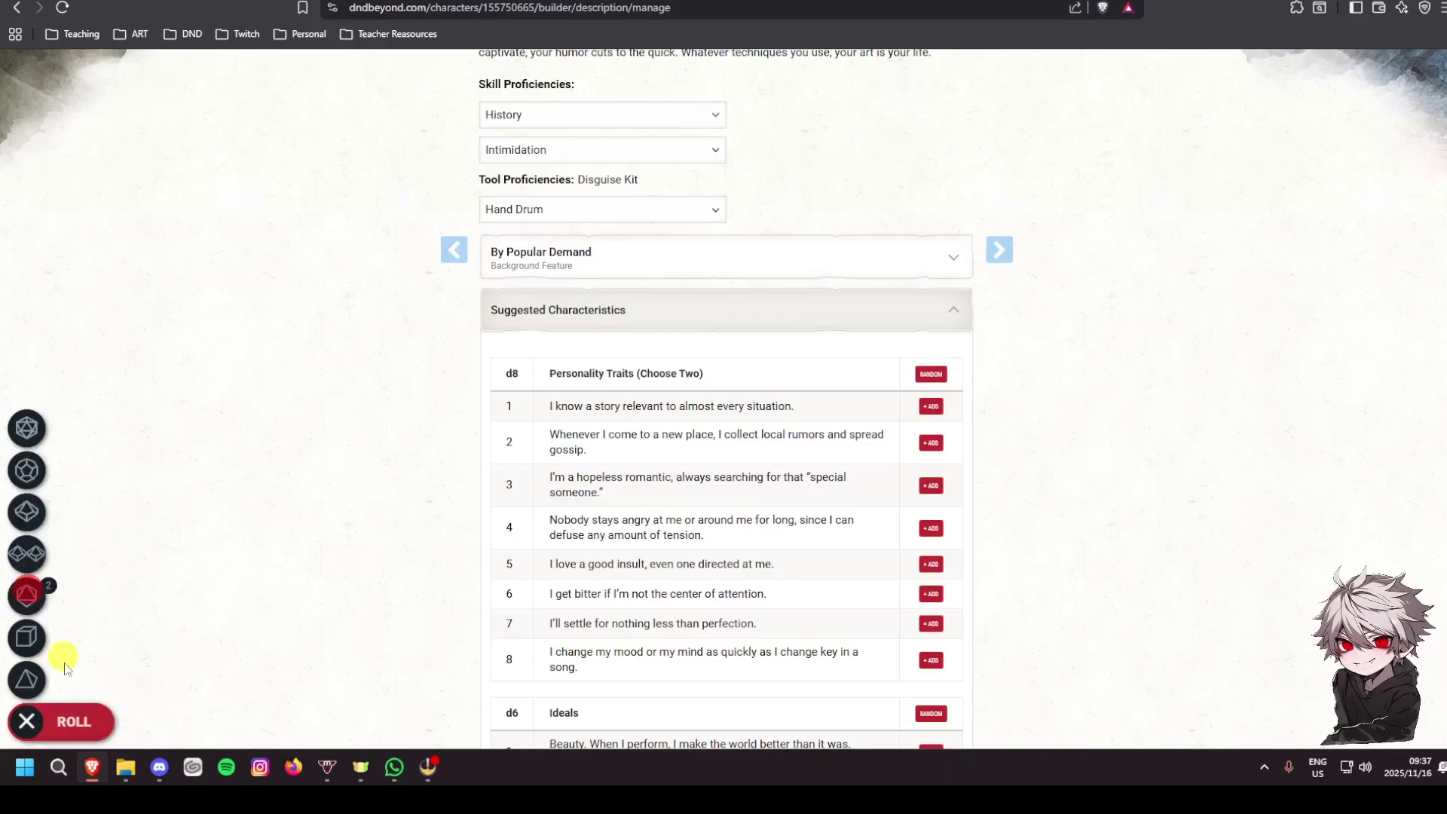
click(53, 722)
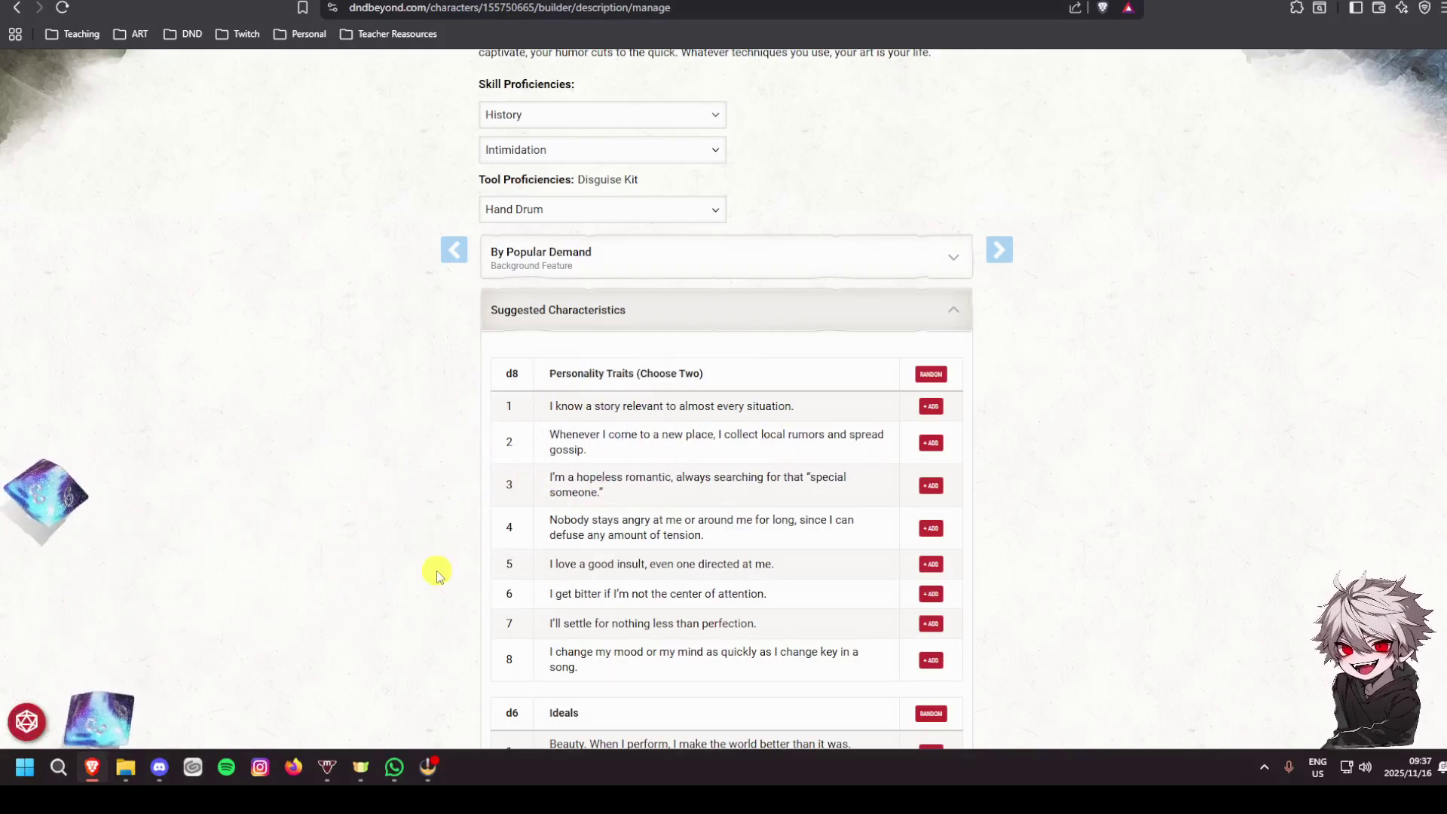
click(930, 484)
Roll one d8 for the second personality trait and add trait 1, knowing a story relevant to almost every situation
click(26, 722)
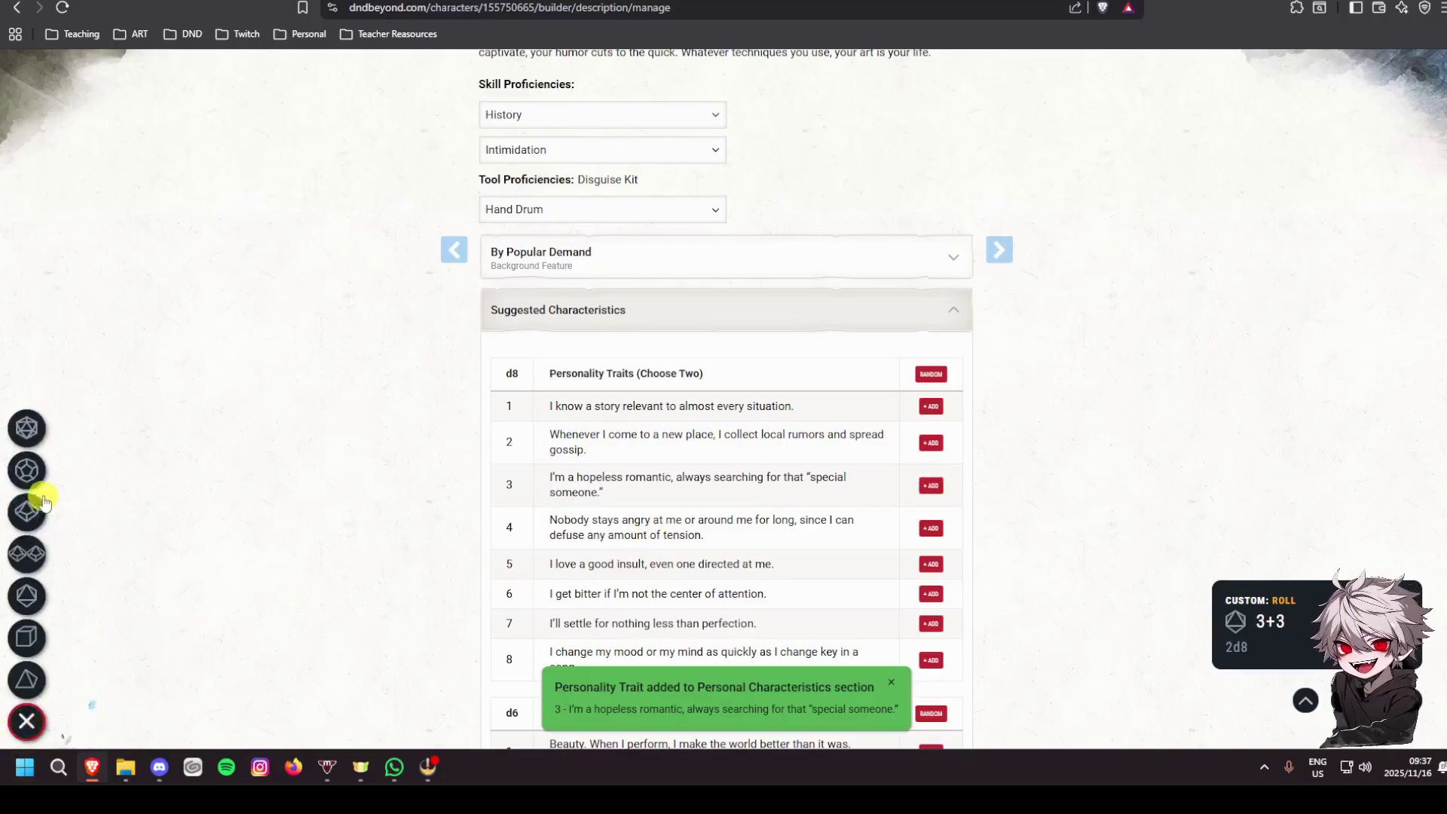
click(25, 603)
click(72, 721)
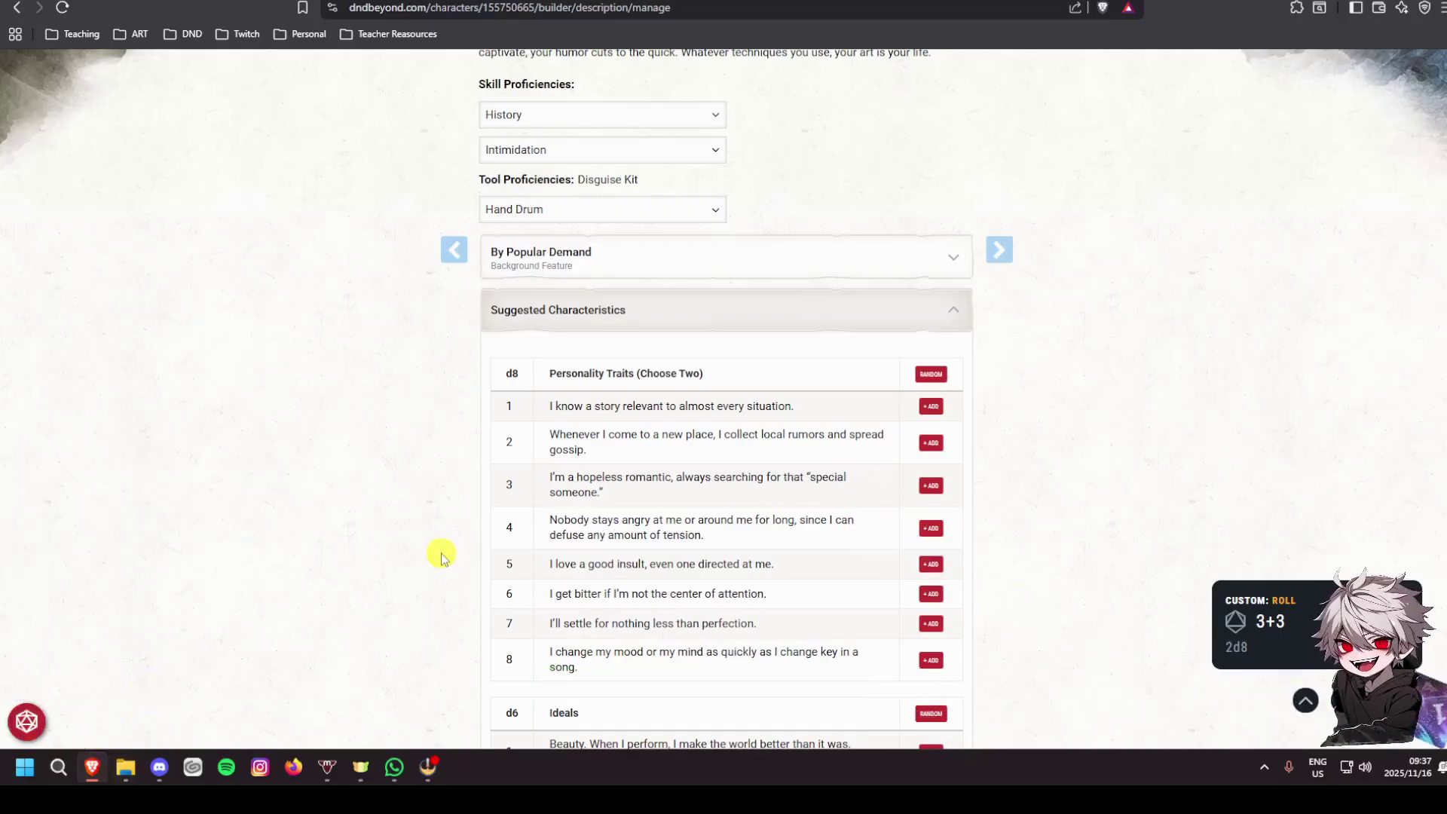
click(934, 406)
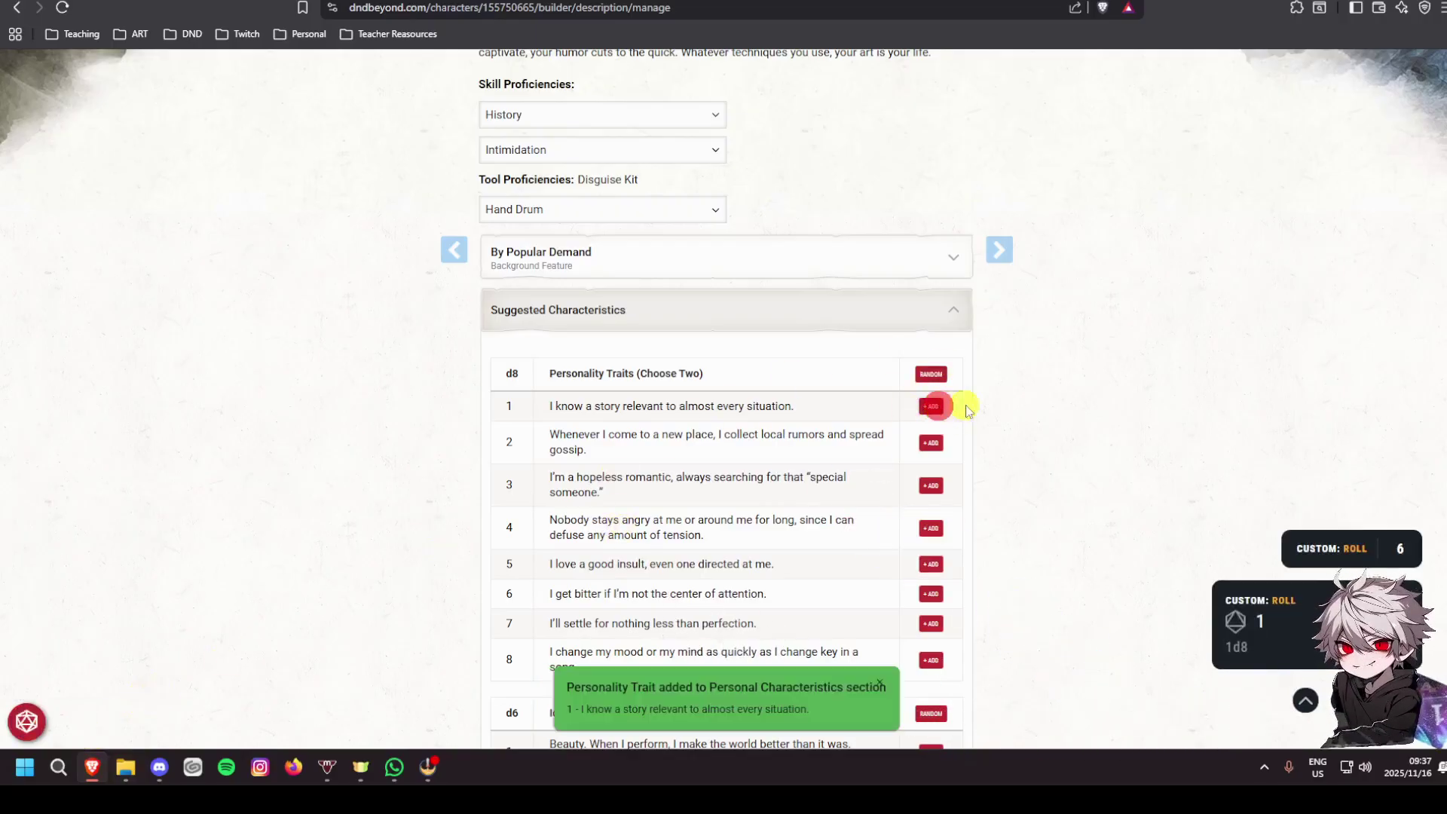
Roll three d6s for the remaining characteristics and add ideal 4, Greed, being in it only for money and fame
scroll(750, 327, down, 4)
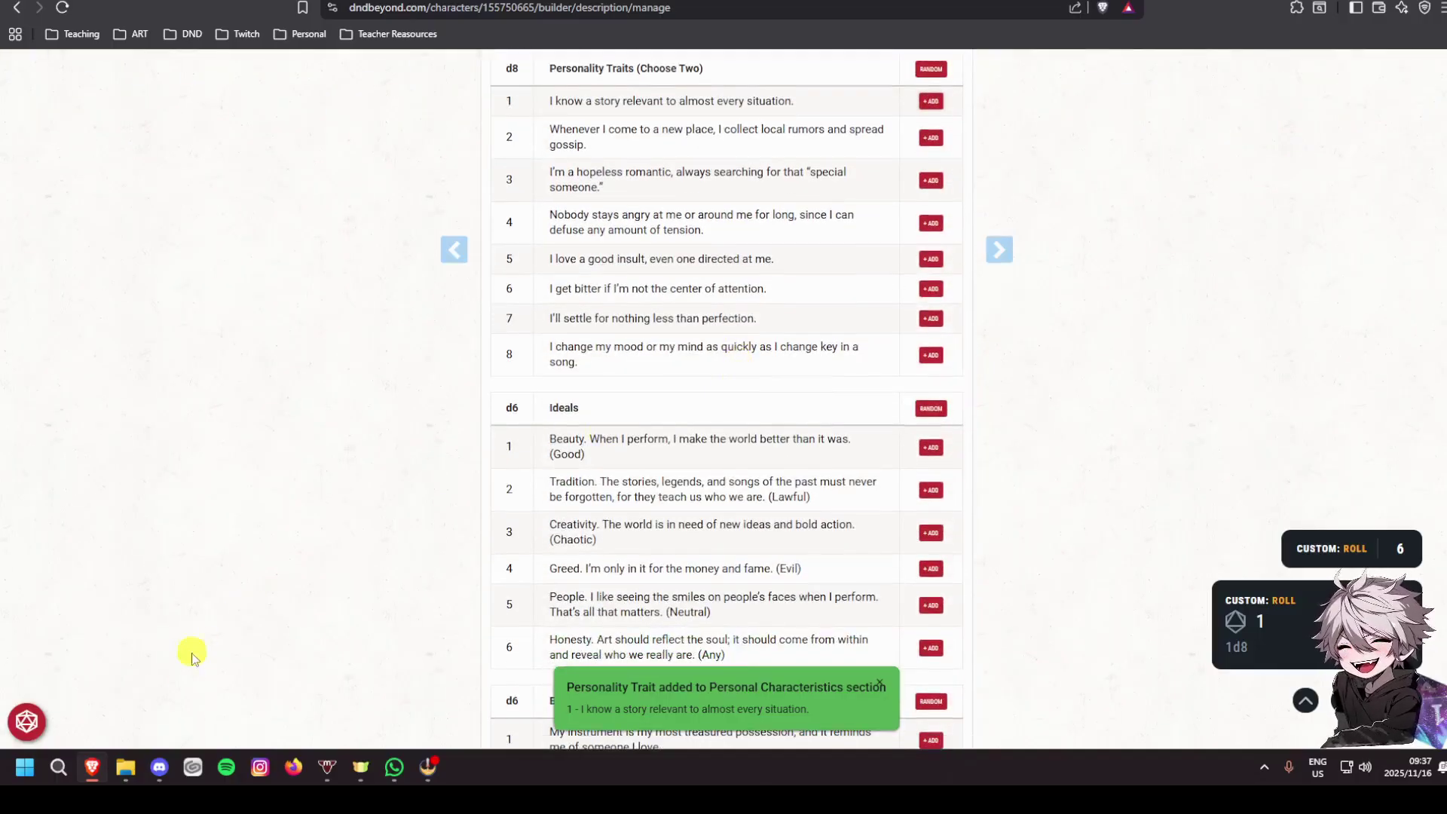
click(27, 721)
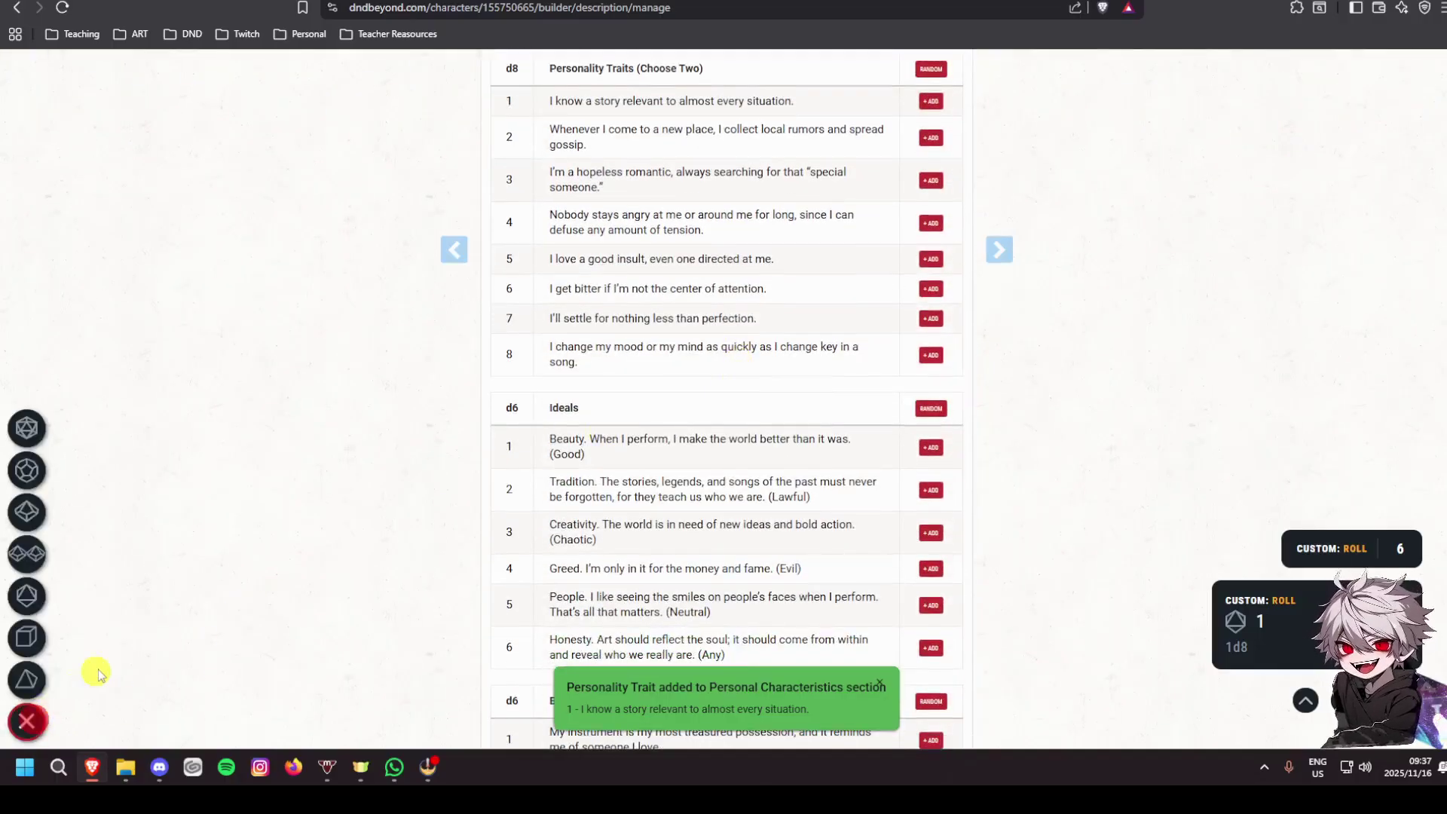
click(27, 640)
click(67, 719)
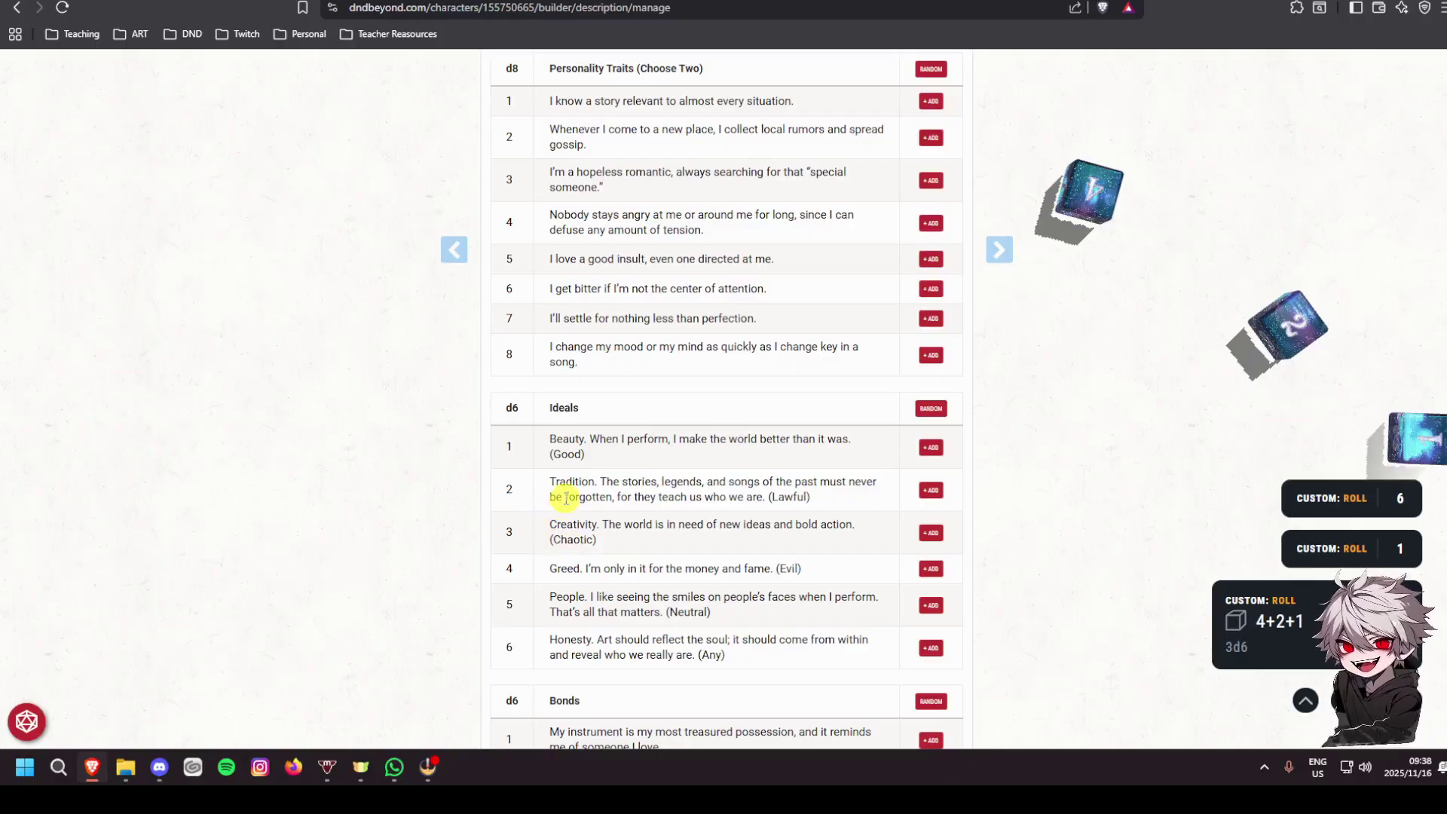
scroll(606, 476, down, 1)
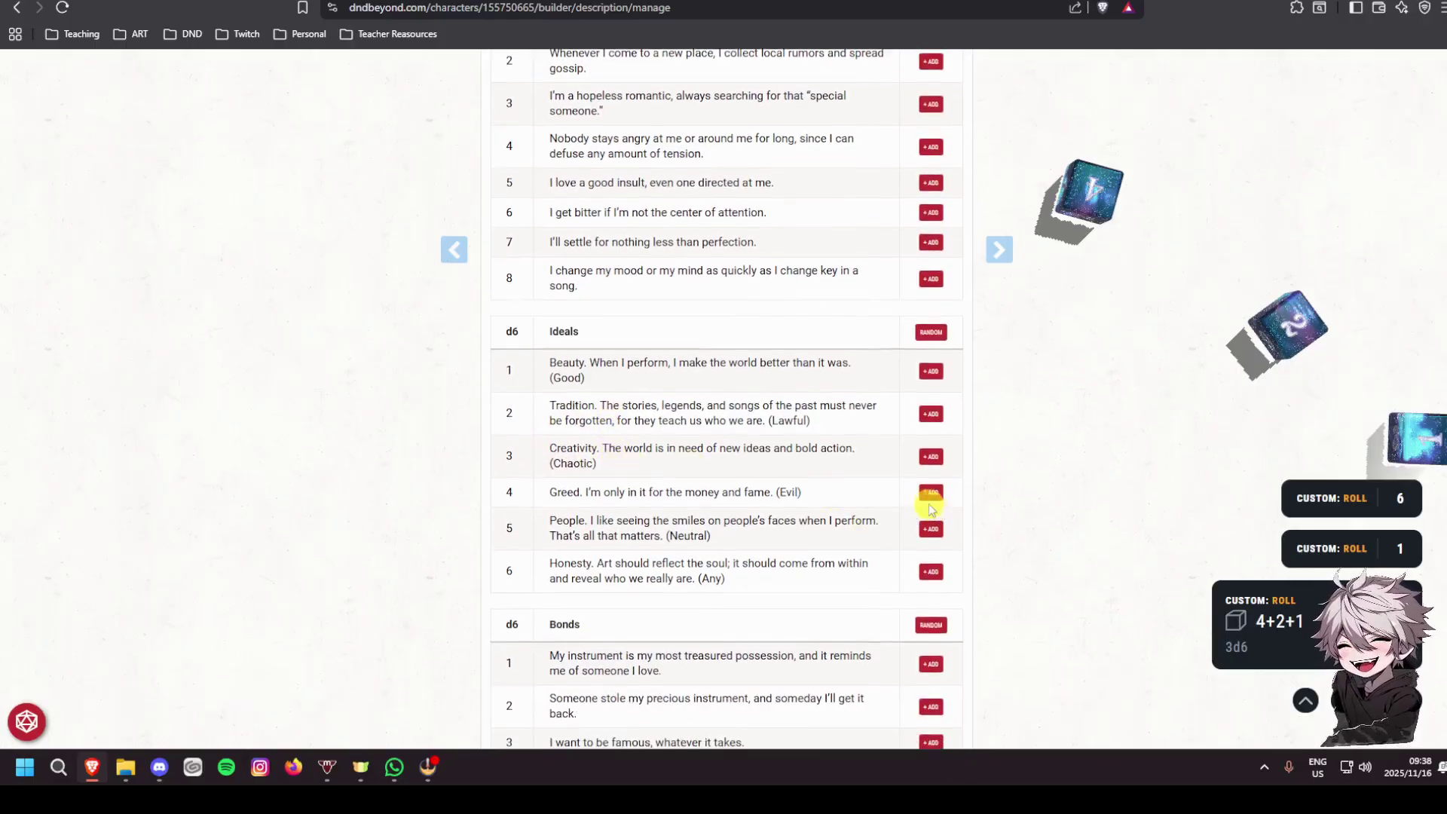
click(931, 496)
Add bond 2, the stolen precious instrument, and flaw 1, doing anything to win fame and renown
scroll(1041, 557, down, 2)
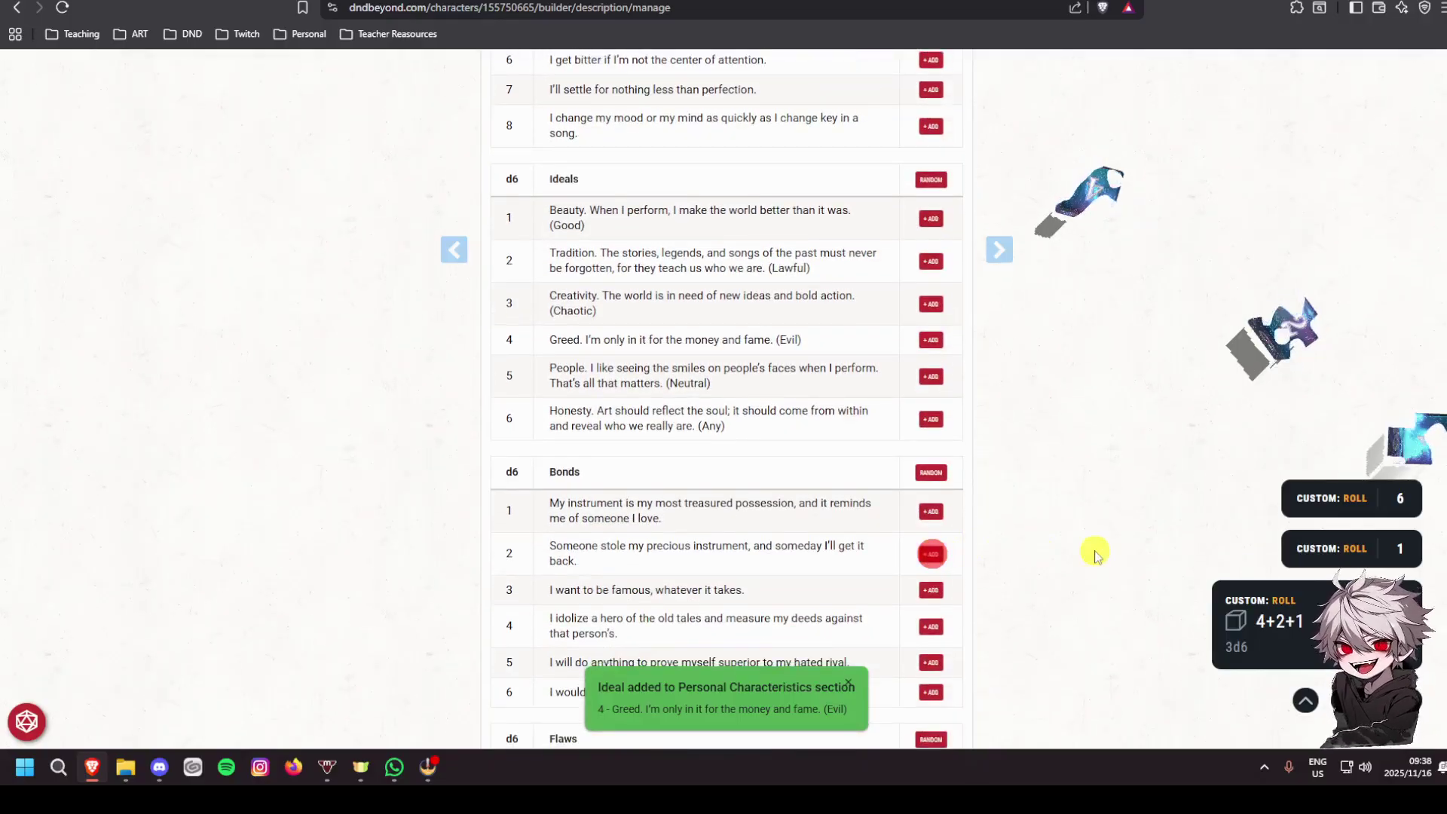
scroll(1095, 553, down, 5)
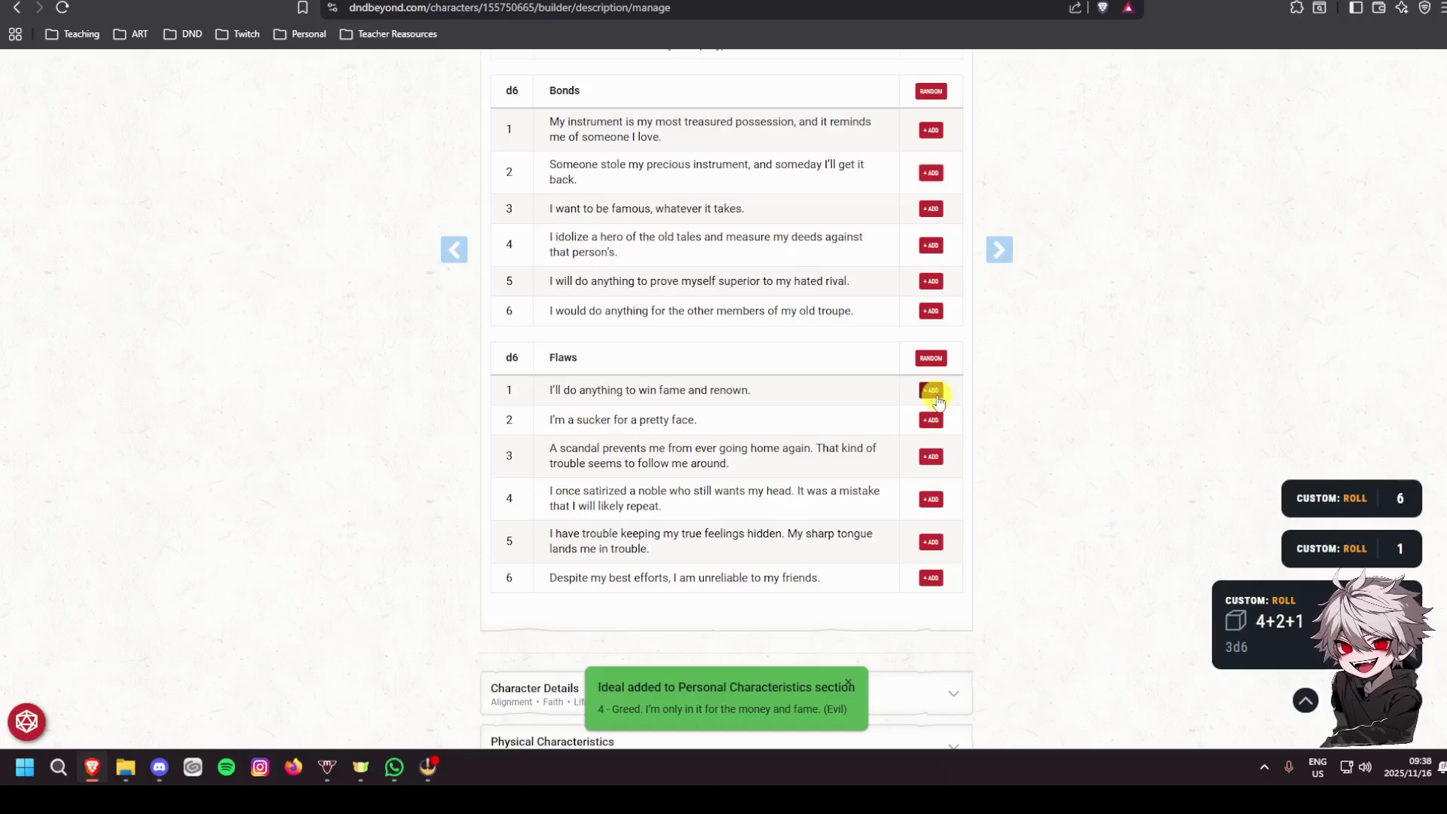
click(933, 394)
Choose the legacy Tiefling from the 2014 Core Rules as the character's species and confirm it
scroll(1029, 495, up, 5)
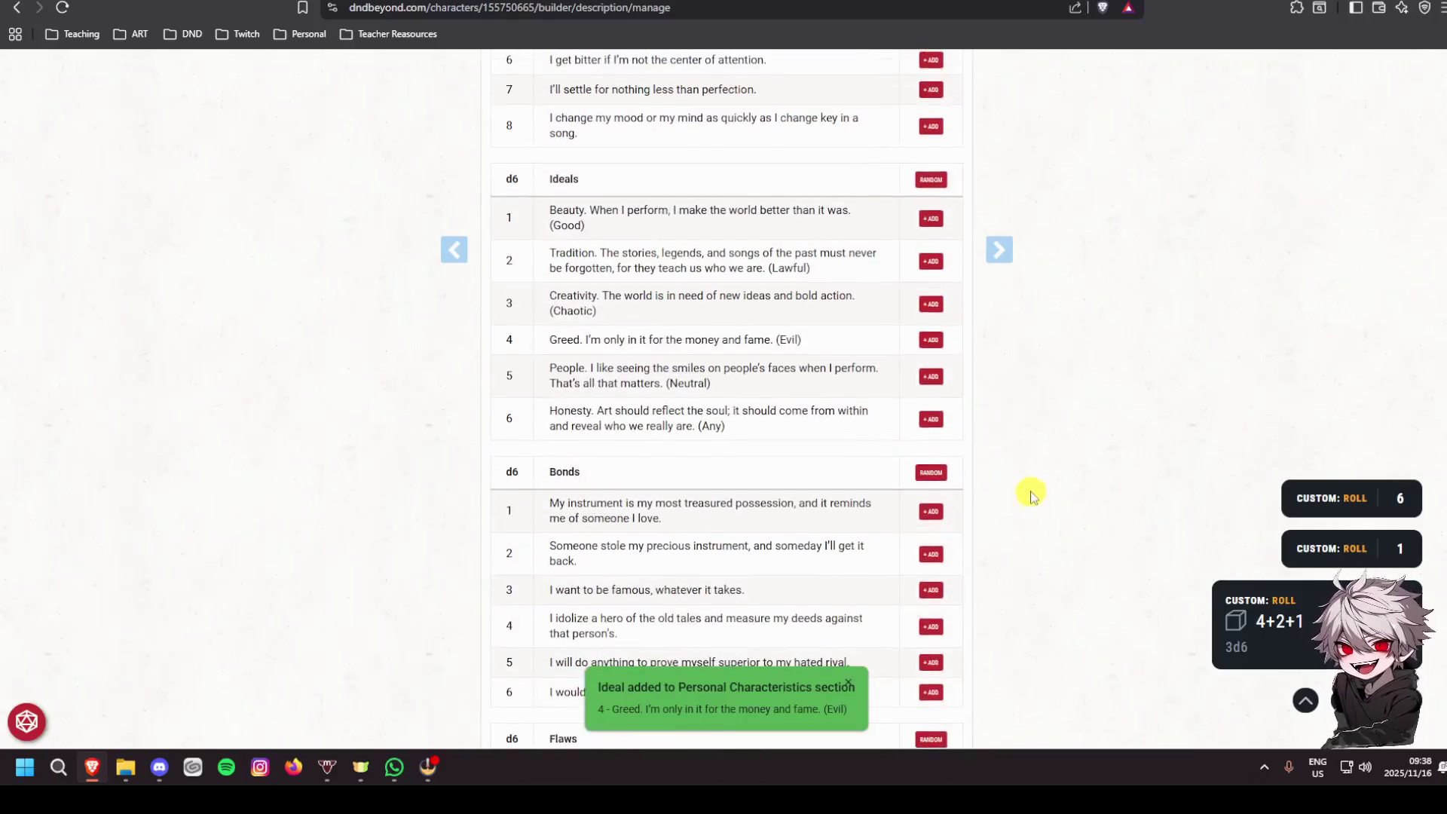
scroll(1031, 494, up, 10)
click(702, 166)
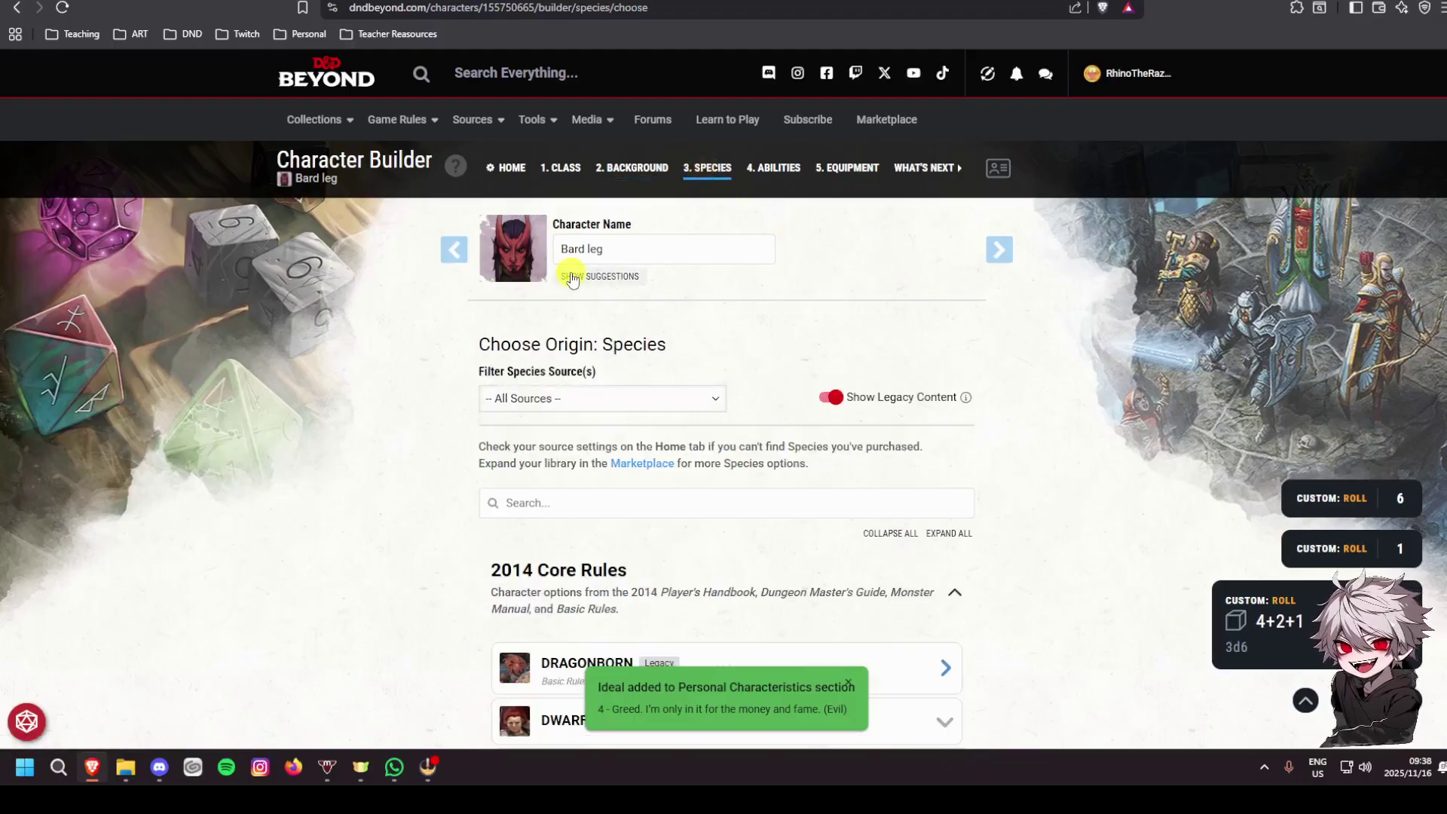
scroll(686, 317, down, 2)
scroll(704, 301, up, 2)
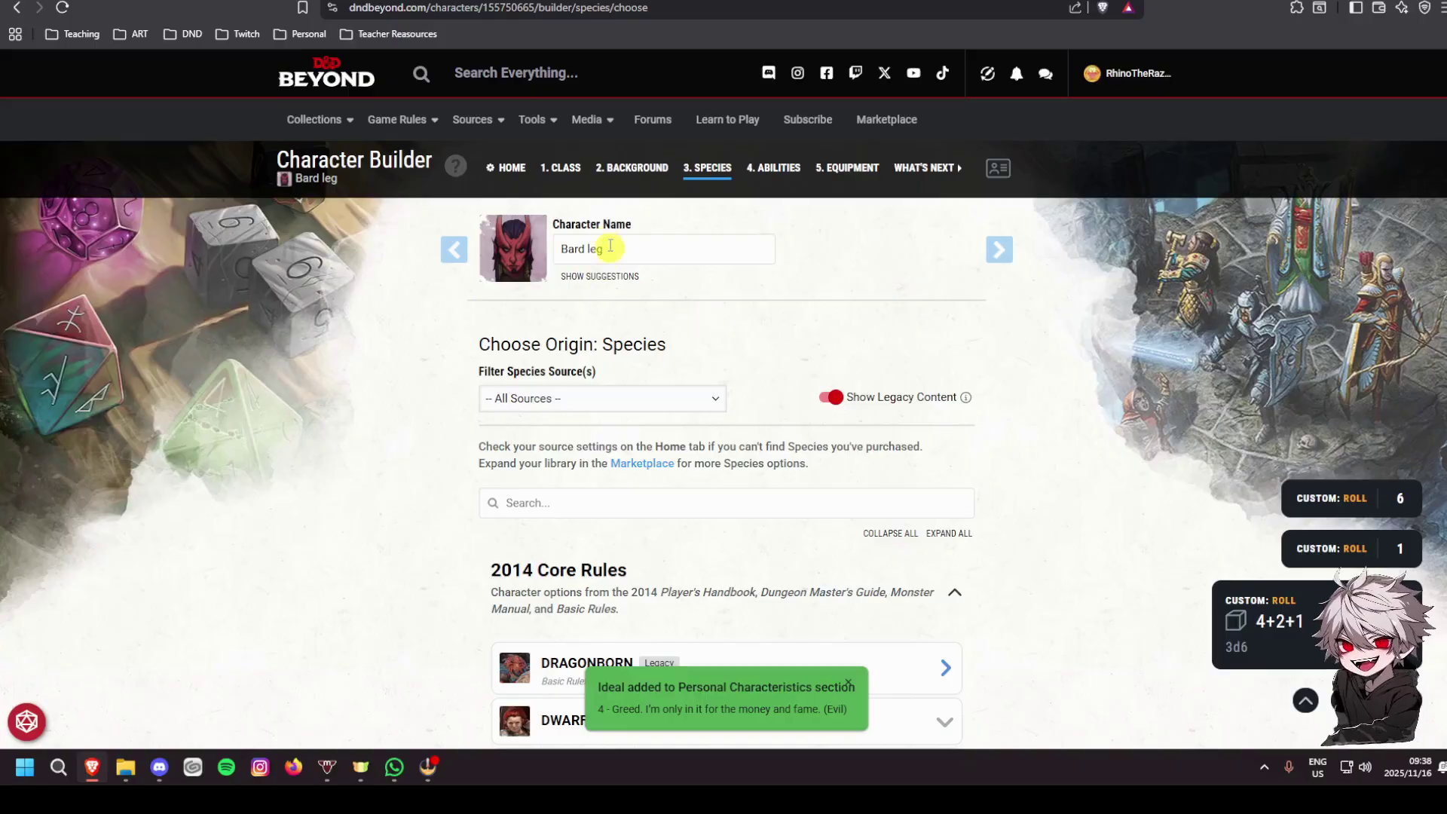
scroll(632, 373, down, 5)
scroll(632, 374, down, 3)
scroll(776, 411, up, 2)
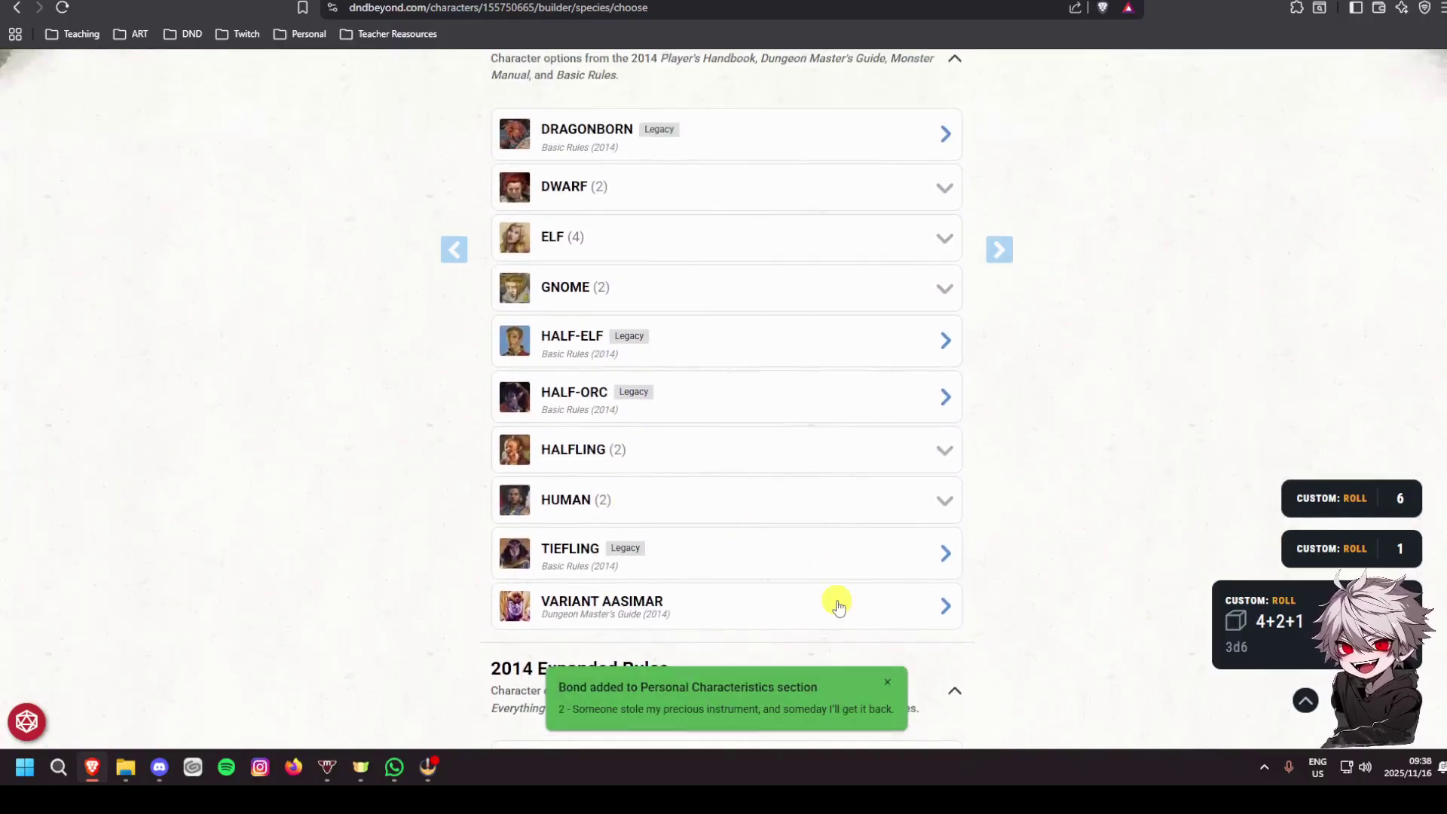
click(701, 563)
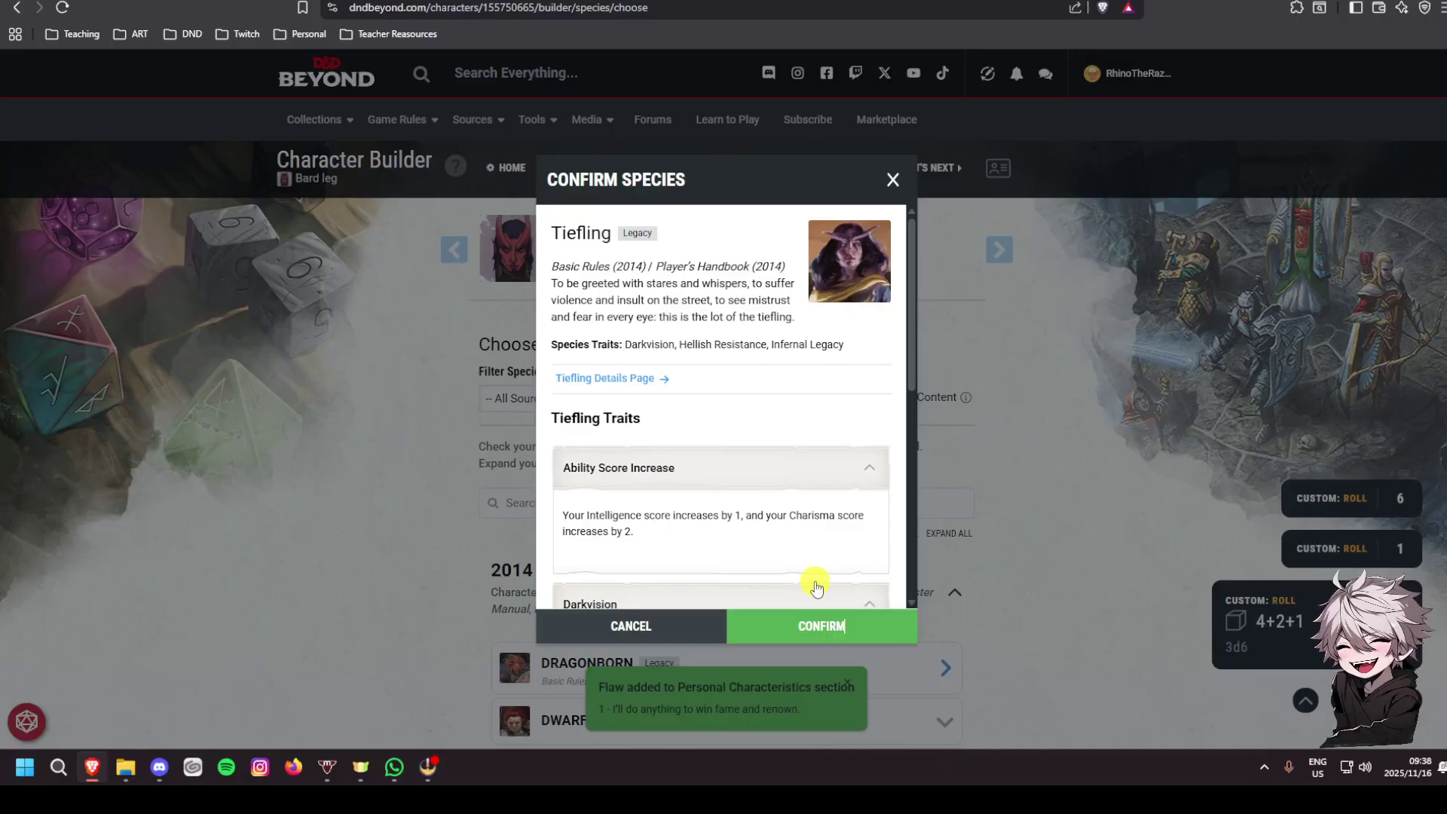
click(830, 618)
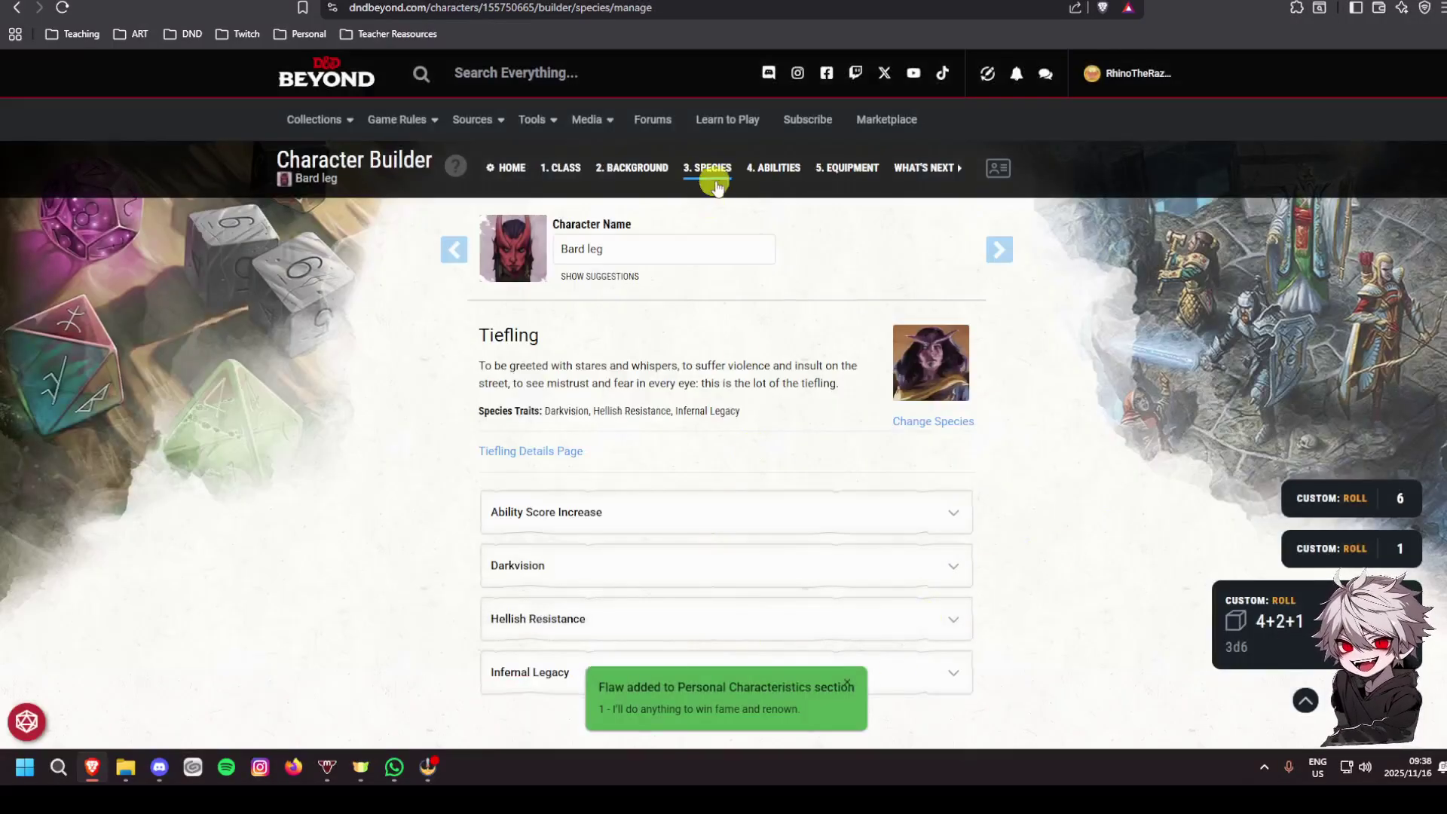
Go to the character's abilities and choose Point Buy as the ability score generation method
scroll(558, 415, down, 2)
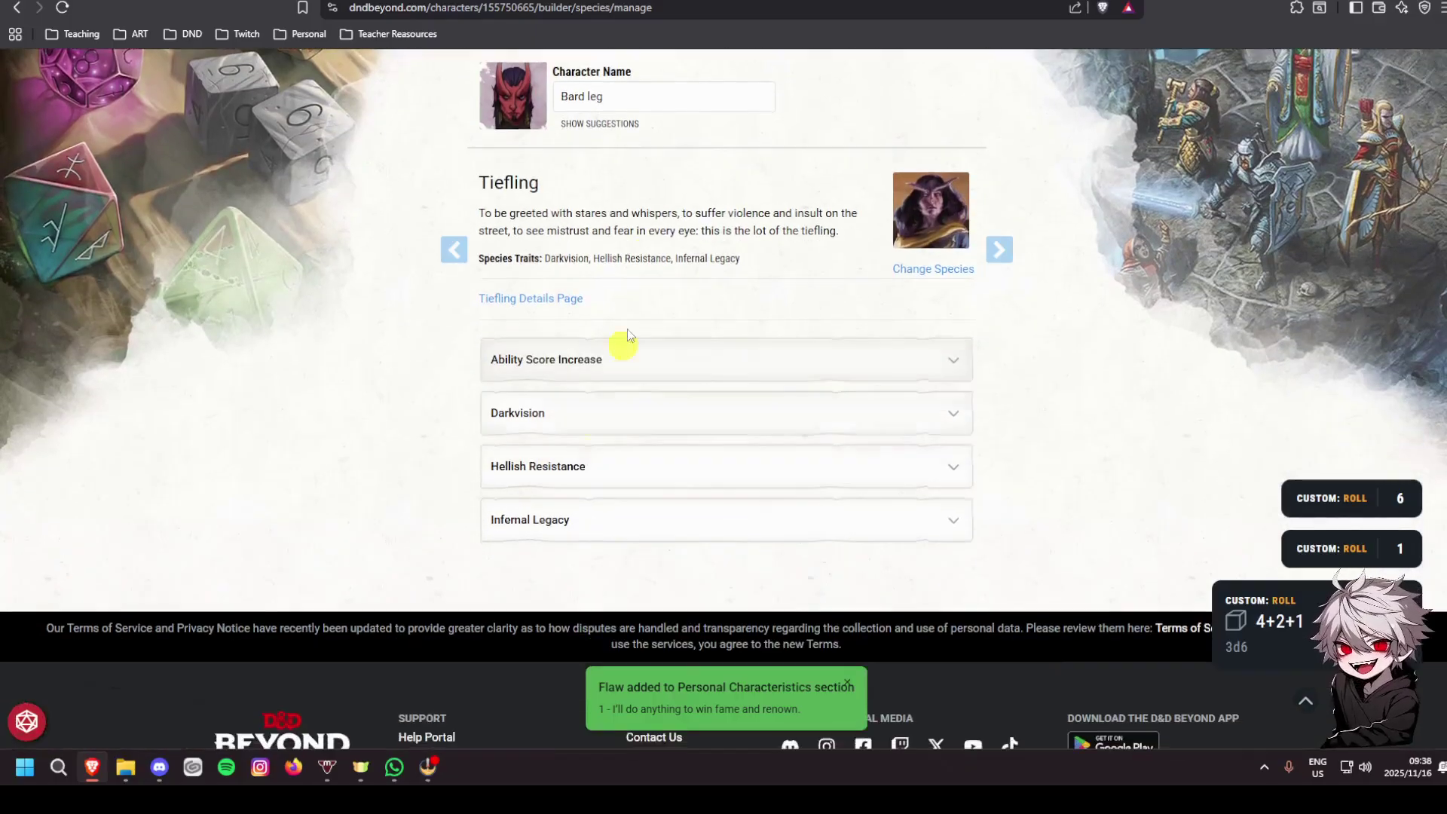
scroll(624, 347, up, 2)
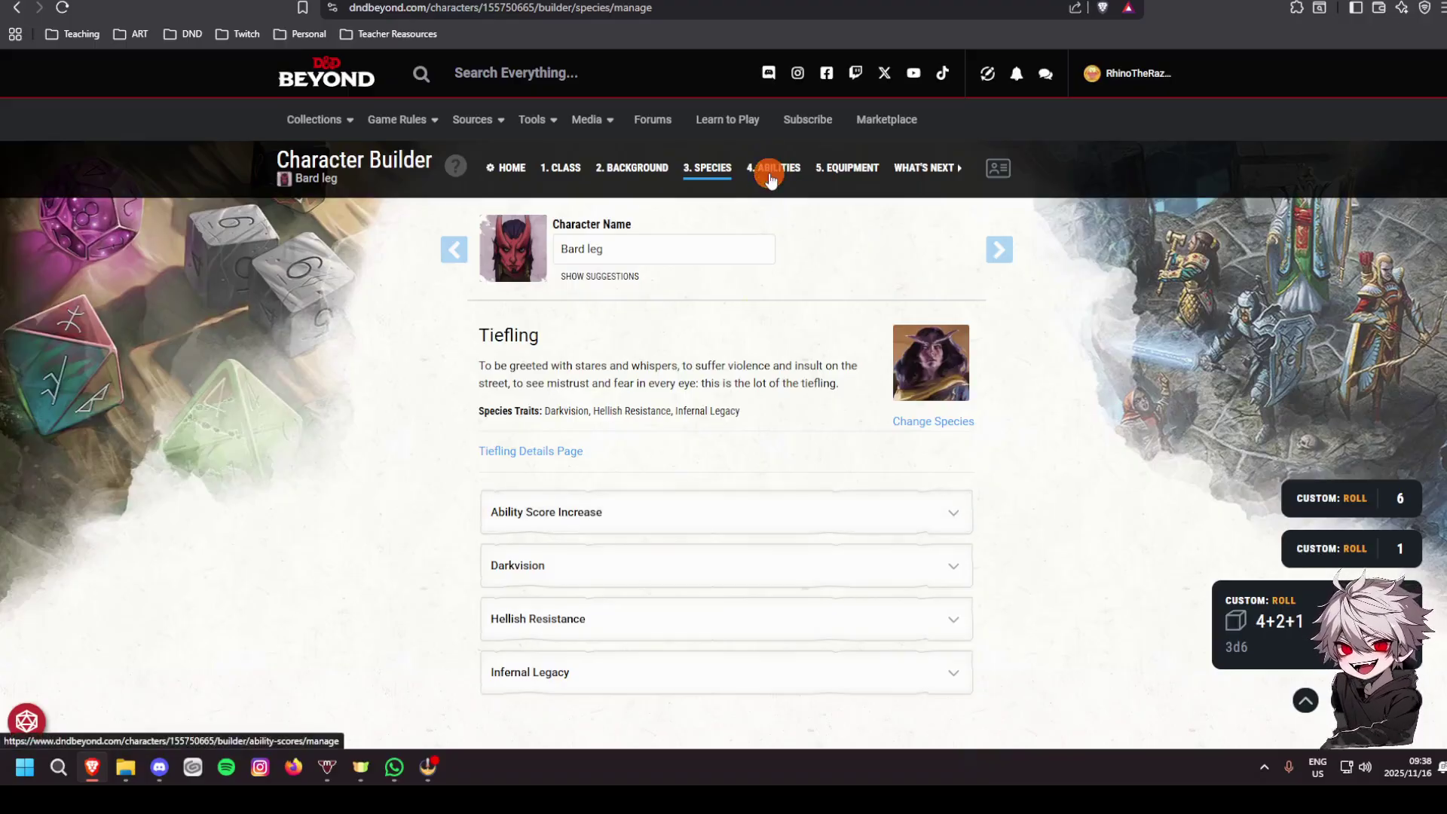
click(770, 177)
scroll(517, 346, down, 2)
scroll(689, 377, up, 2)
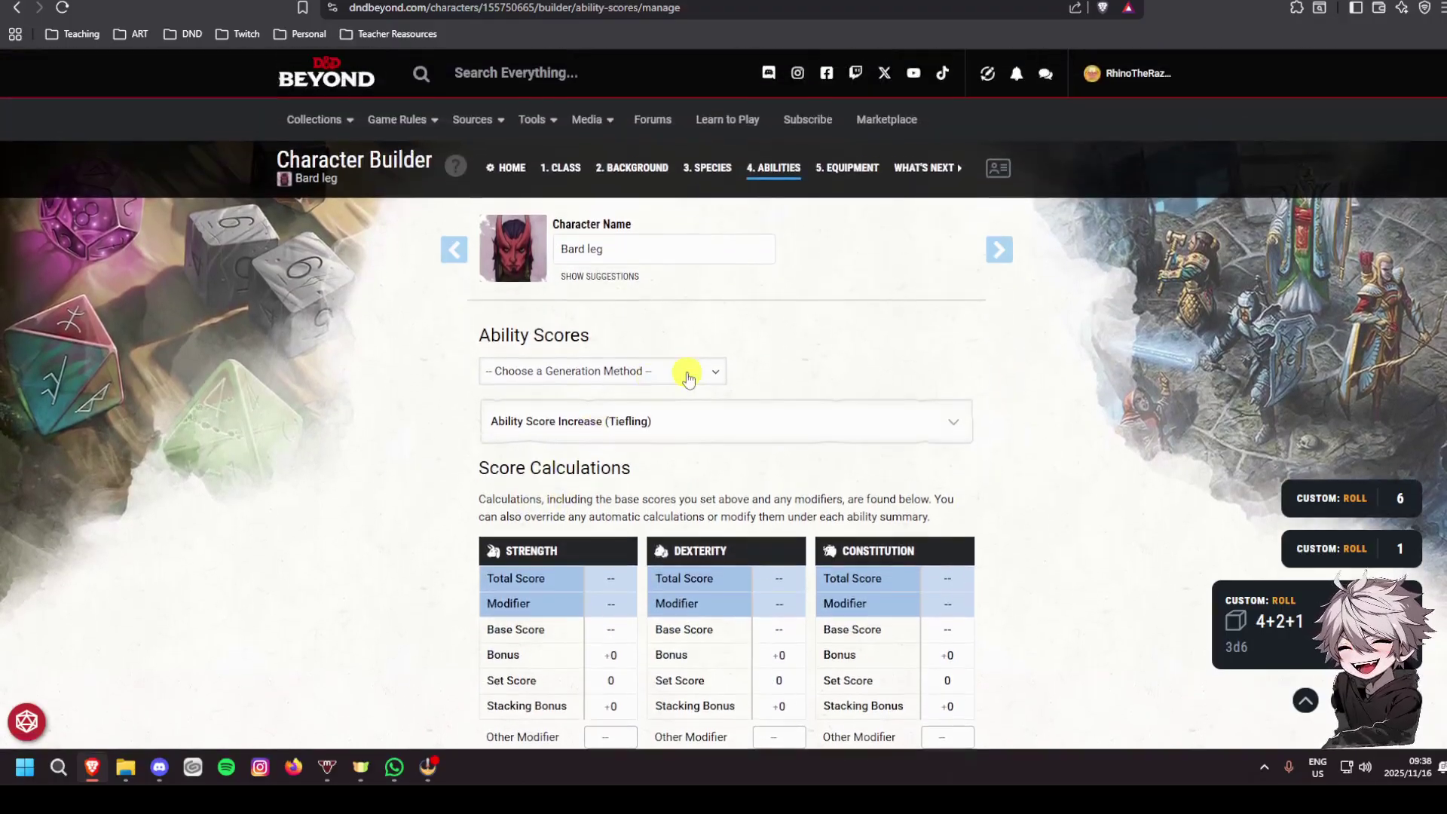
click(684, 373)
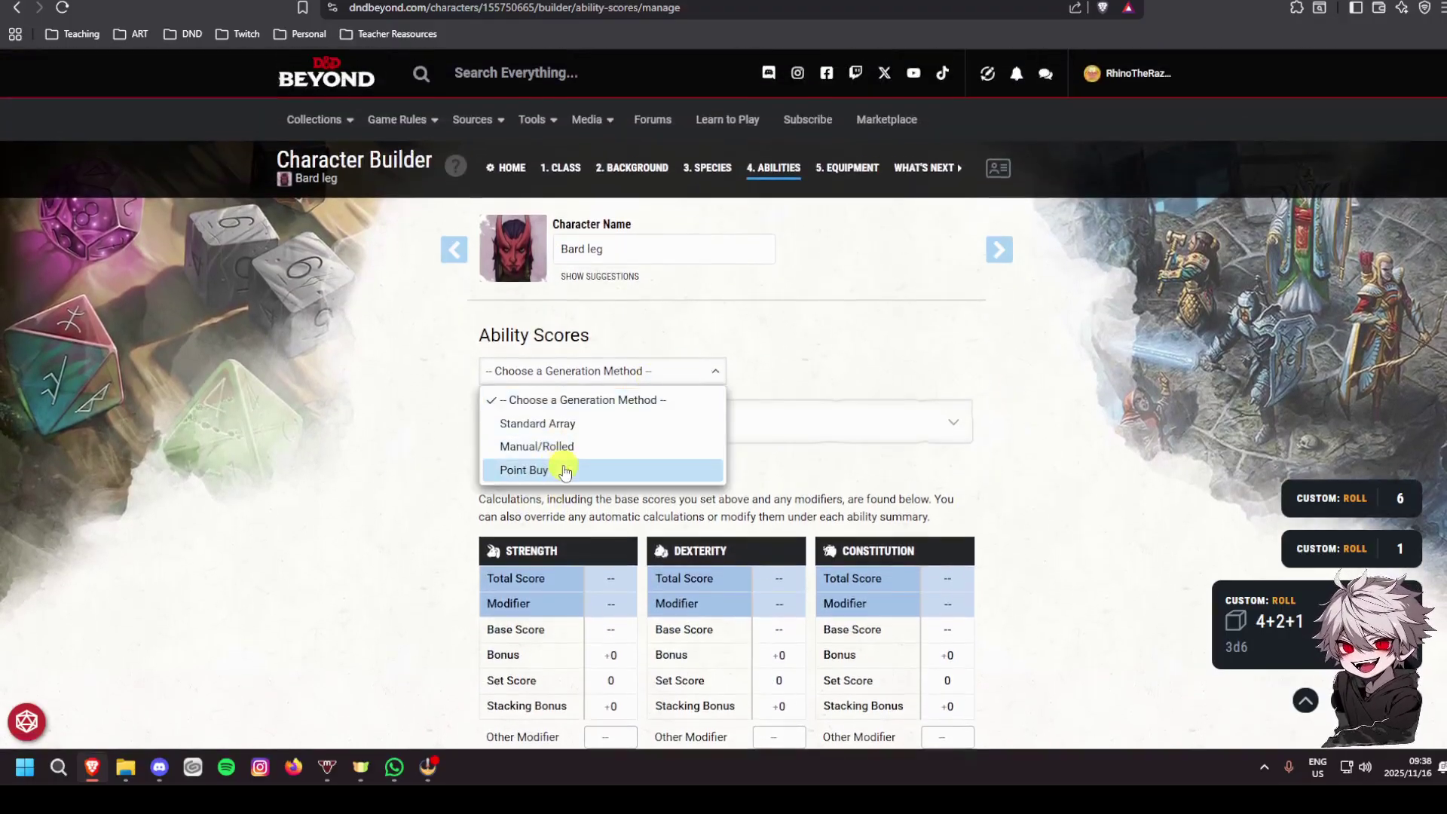
click(565, 470)
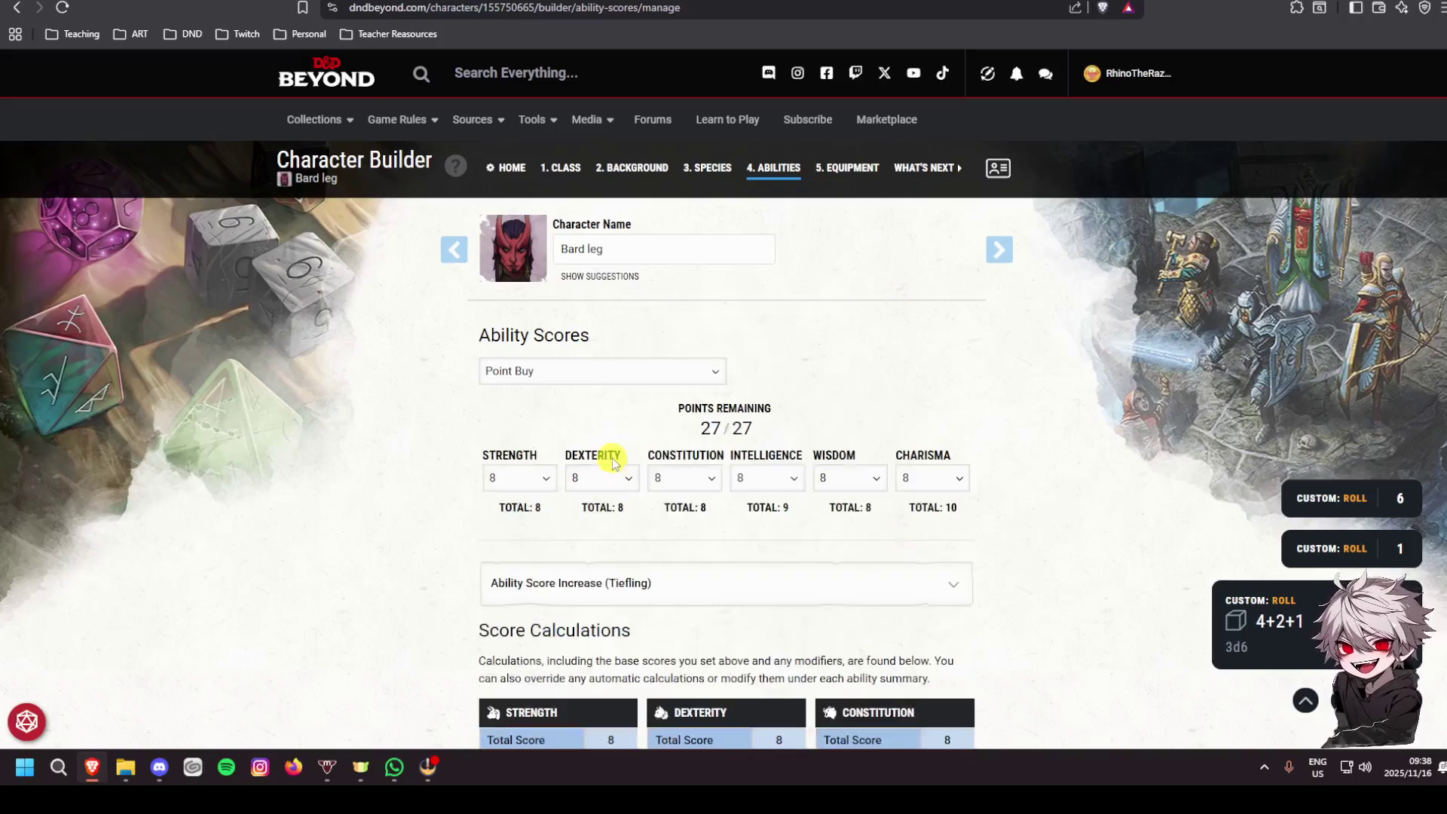
Set the base scores of Charisma, Wisdom, Intelligence, Constitution, Dexterity and Strength to 10 each
scroll(253, 407, down, 1)
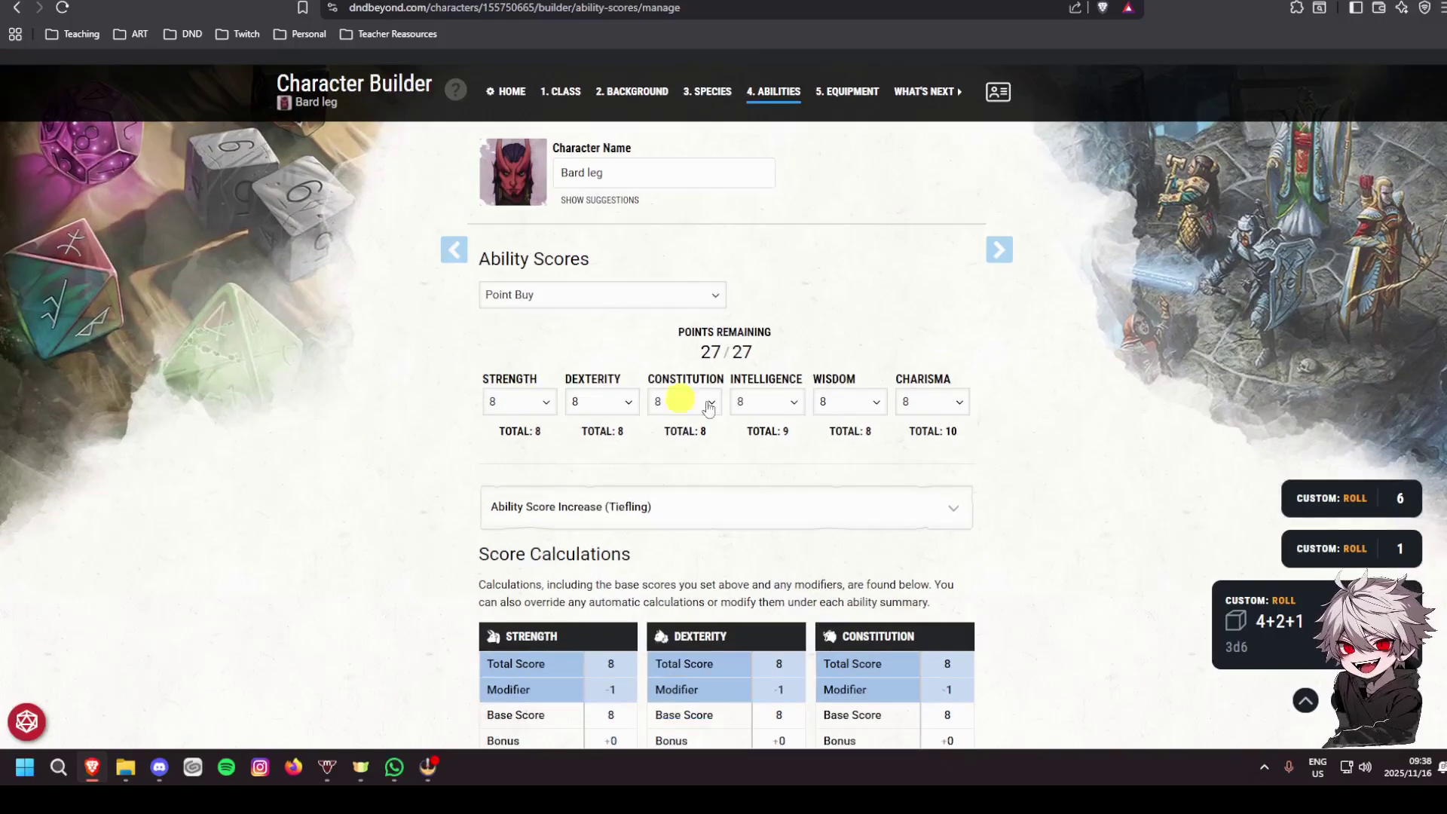
click(933, 416)
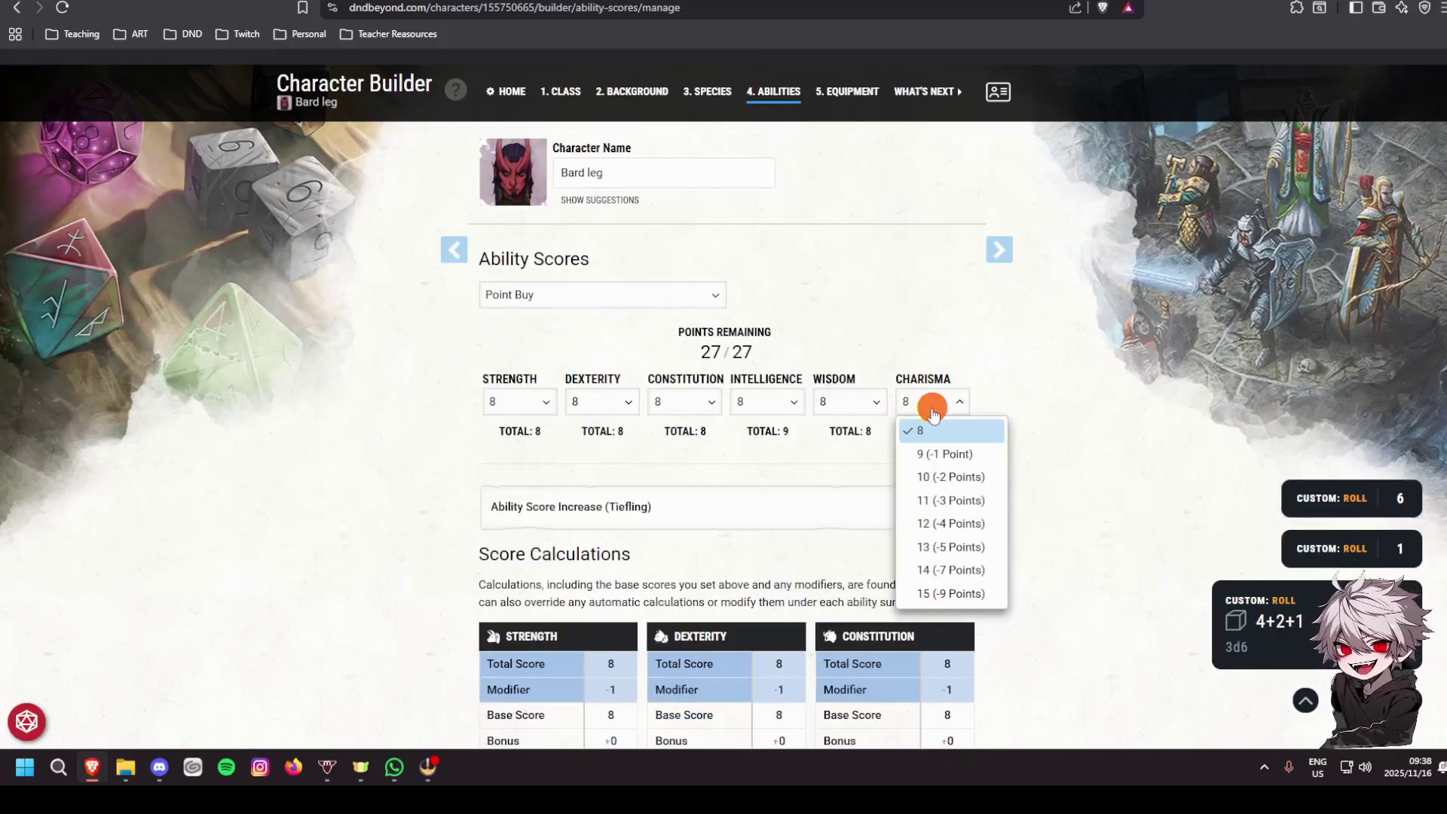
click(962, 478)
click(874, 409)
click(844, 476)
click(786, 413)
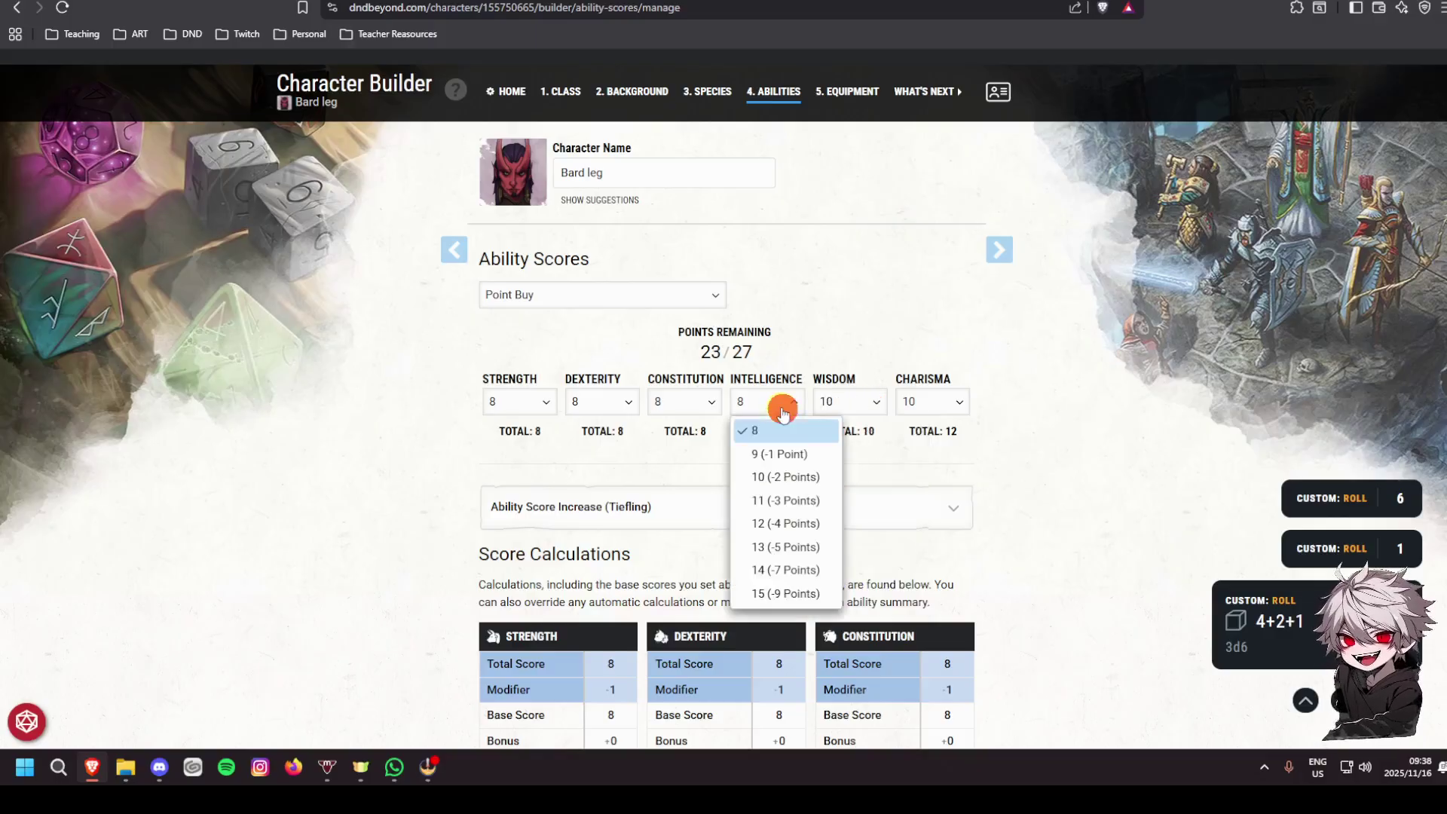
click(762, 477)
click(690, 405)
click(679, 477)
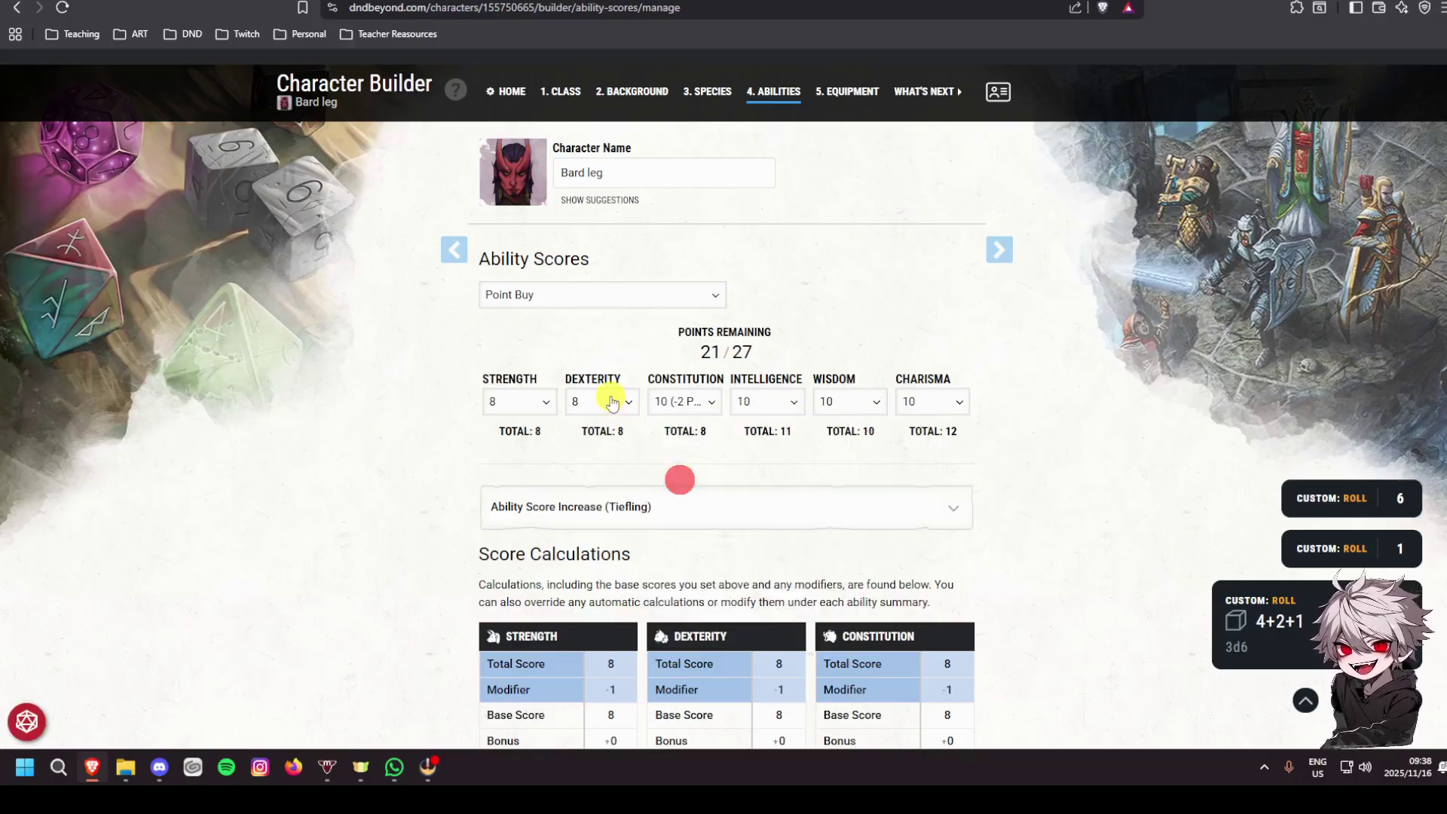
click(609, 399)
click(603, 476)
click(517, 399)
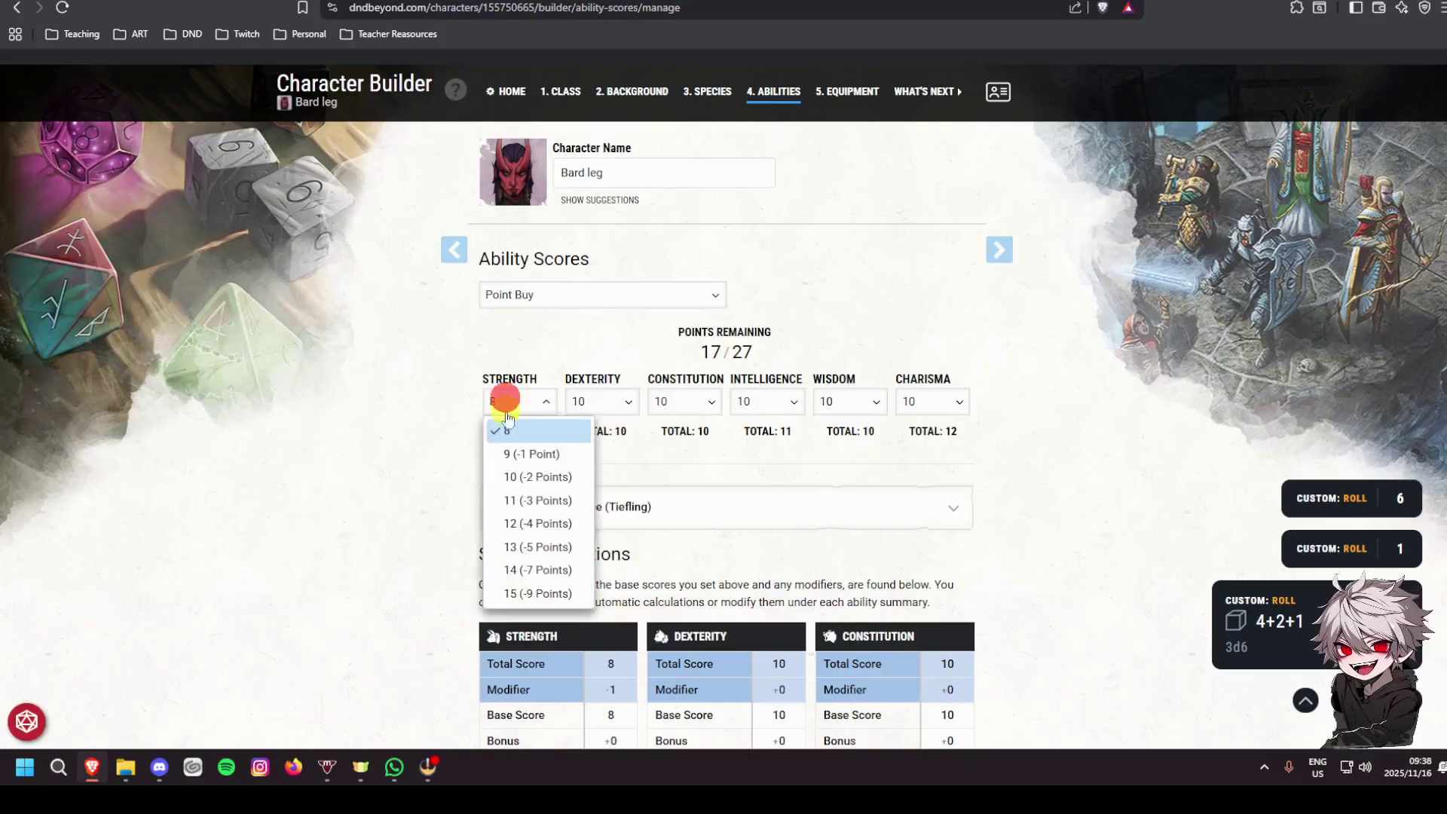
click(517, 477)
Examine the score calculations of all six abilities and the Tiefling ability score increase
scroll(1106, 451, down, 4)
scroll(1103, 445, down, 3)
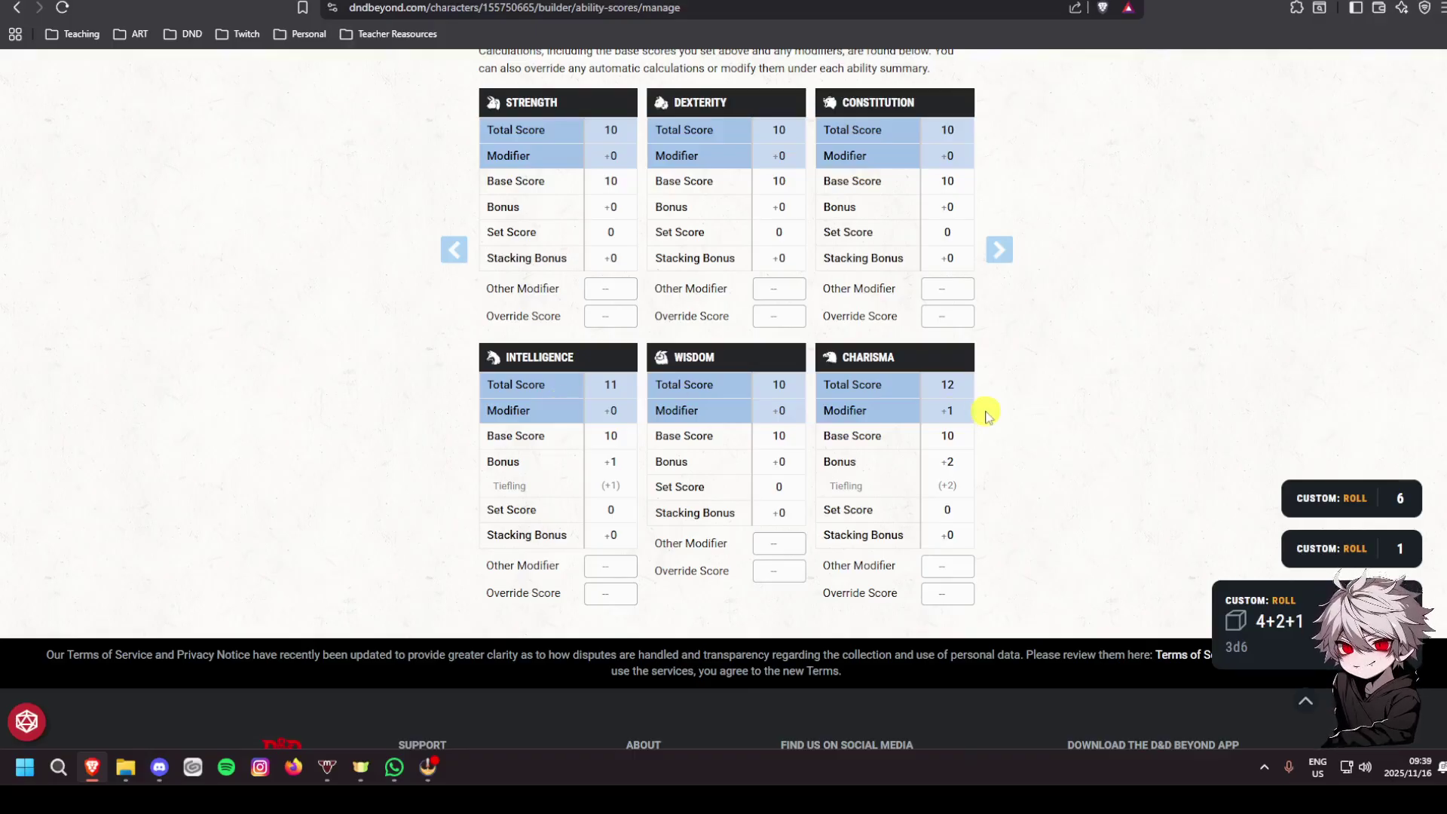
scroll(988, 413, up, 6)
scroll(988, 412, down, 5)
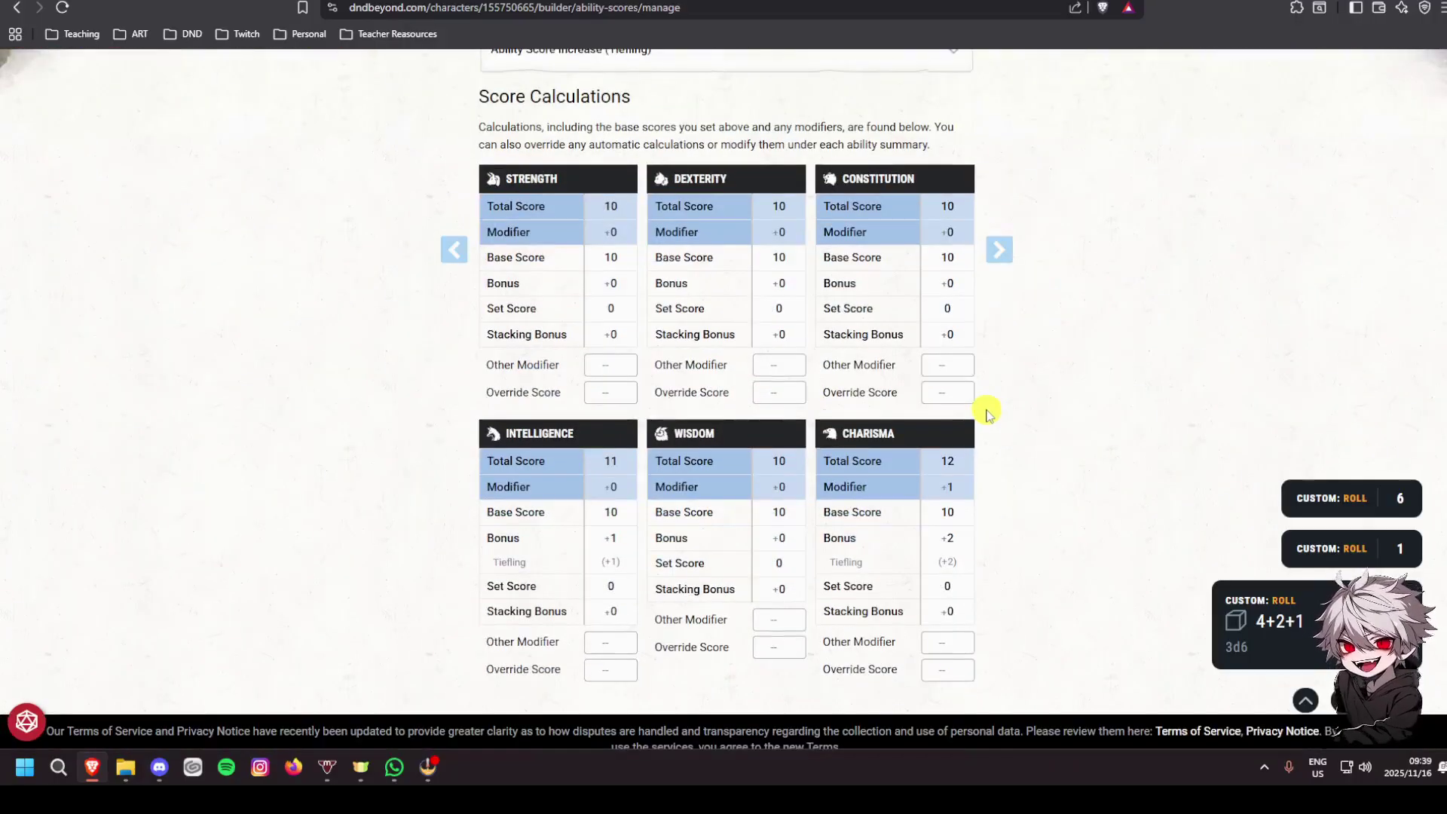
scroll(967, 519, up, 1)
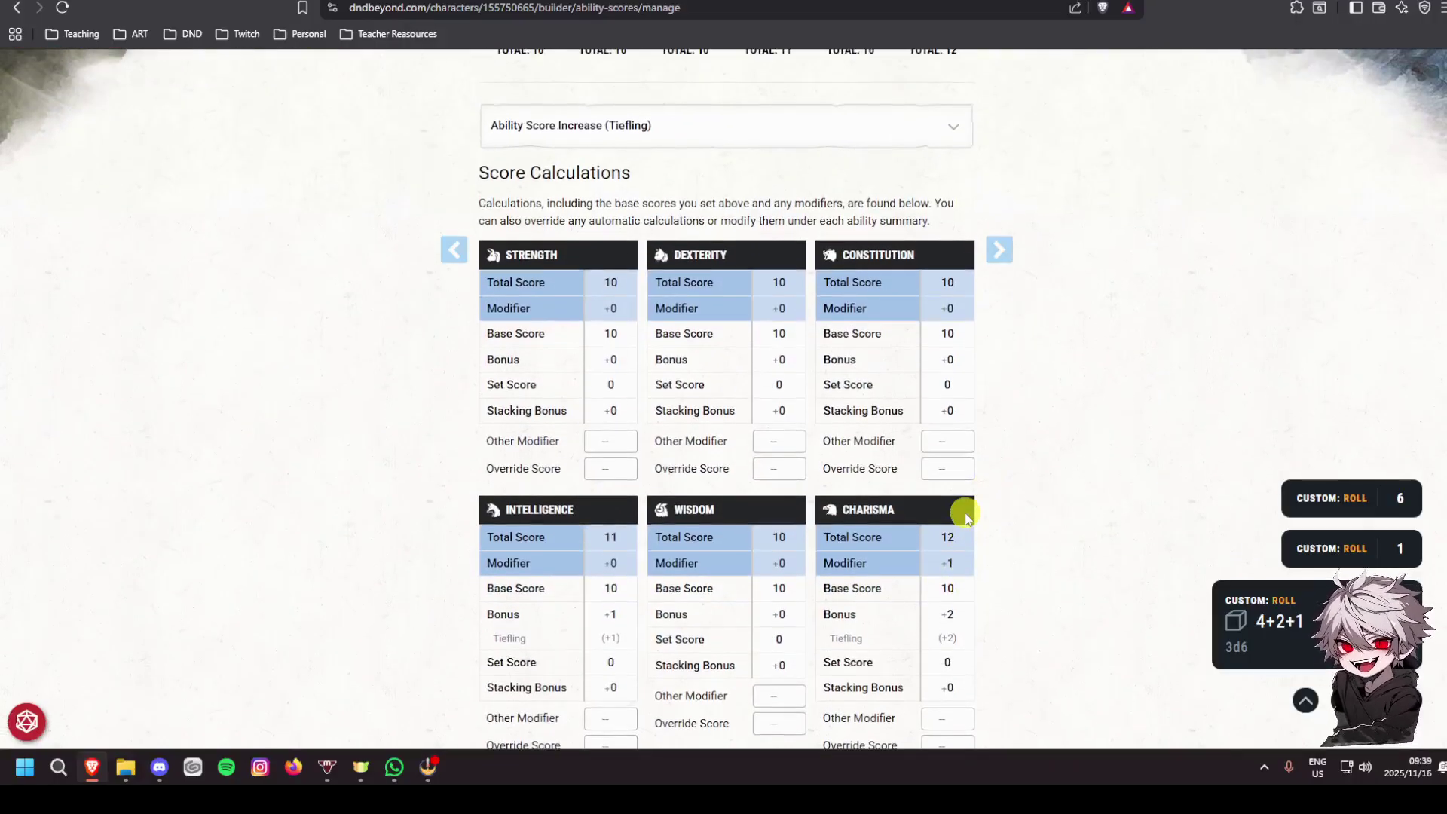
scroll(1016, 510, up, 3)
click(832, 369)
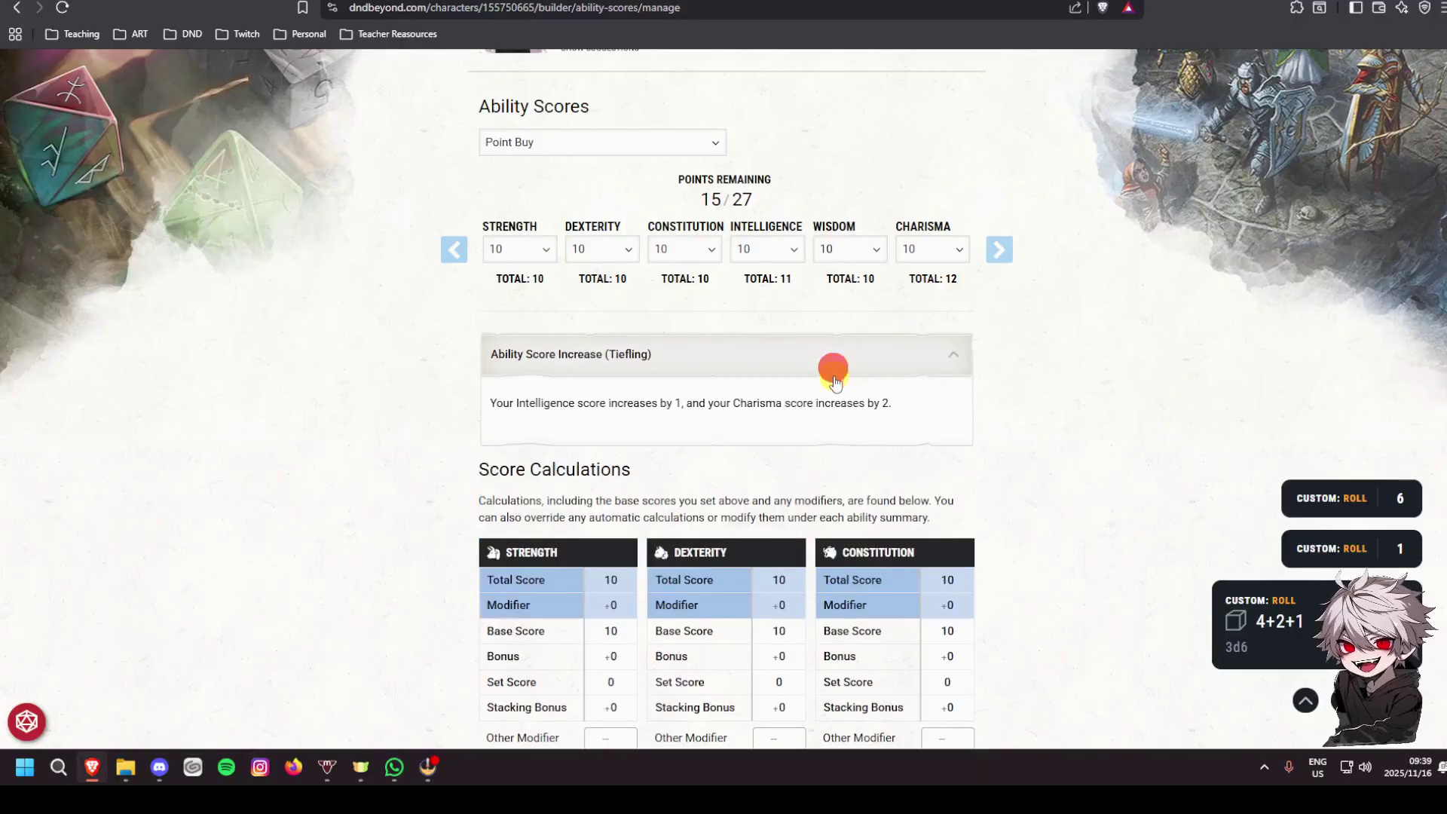
scroll(867, 419, down, 6)
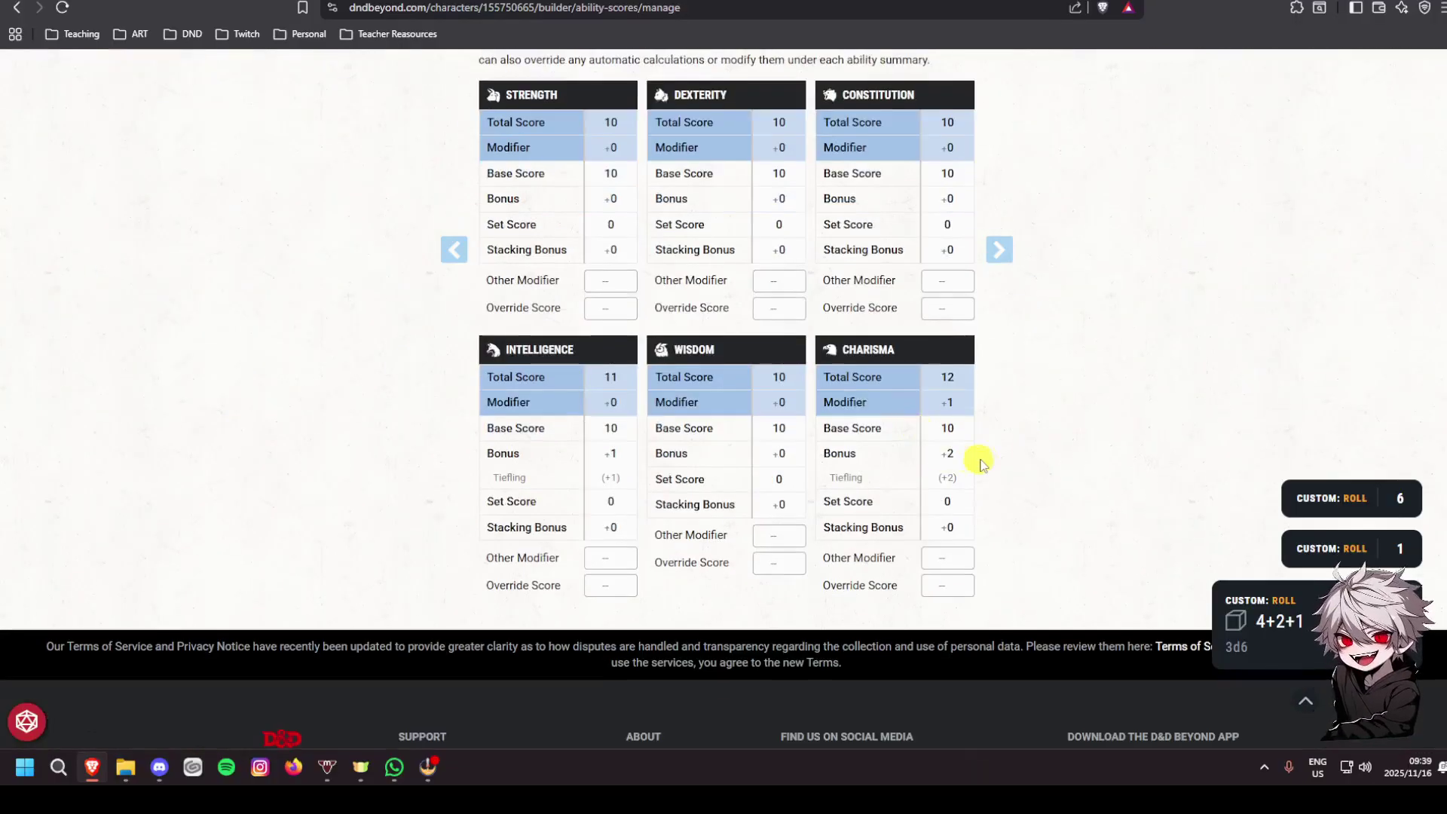
Try a base Charisma score of 15 and check its score calculation
scroll(965, 460, up, 5)
click(952, 169)
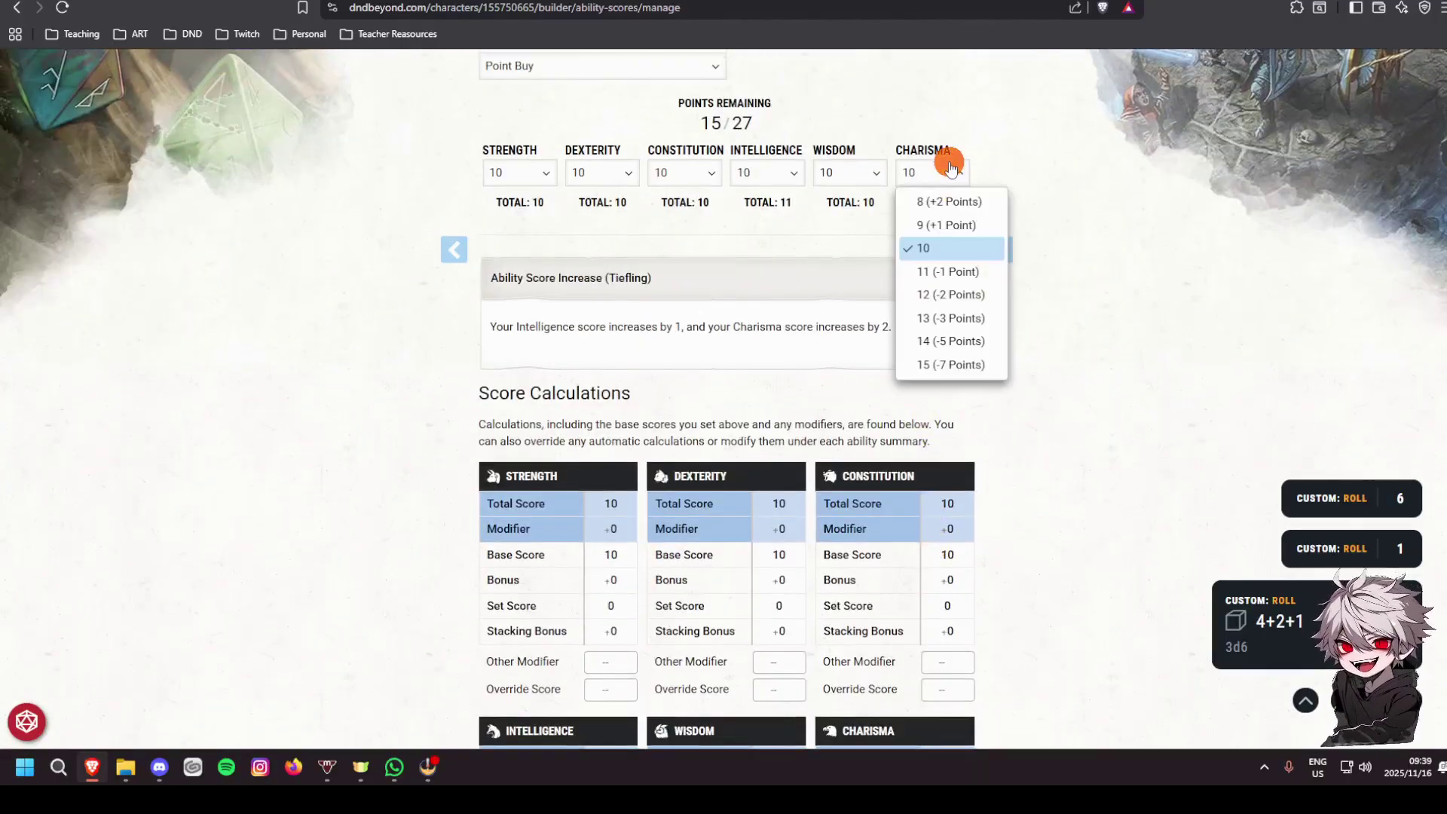
click(958, 364)
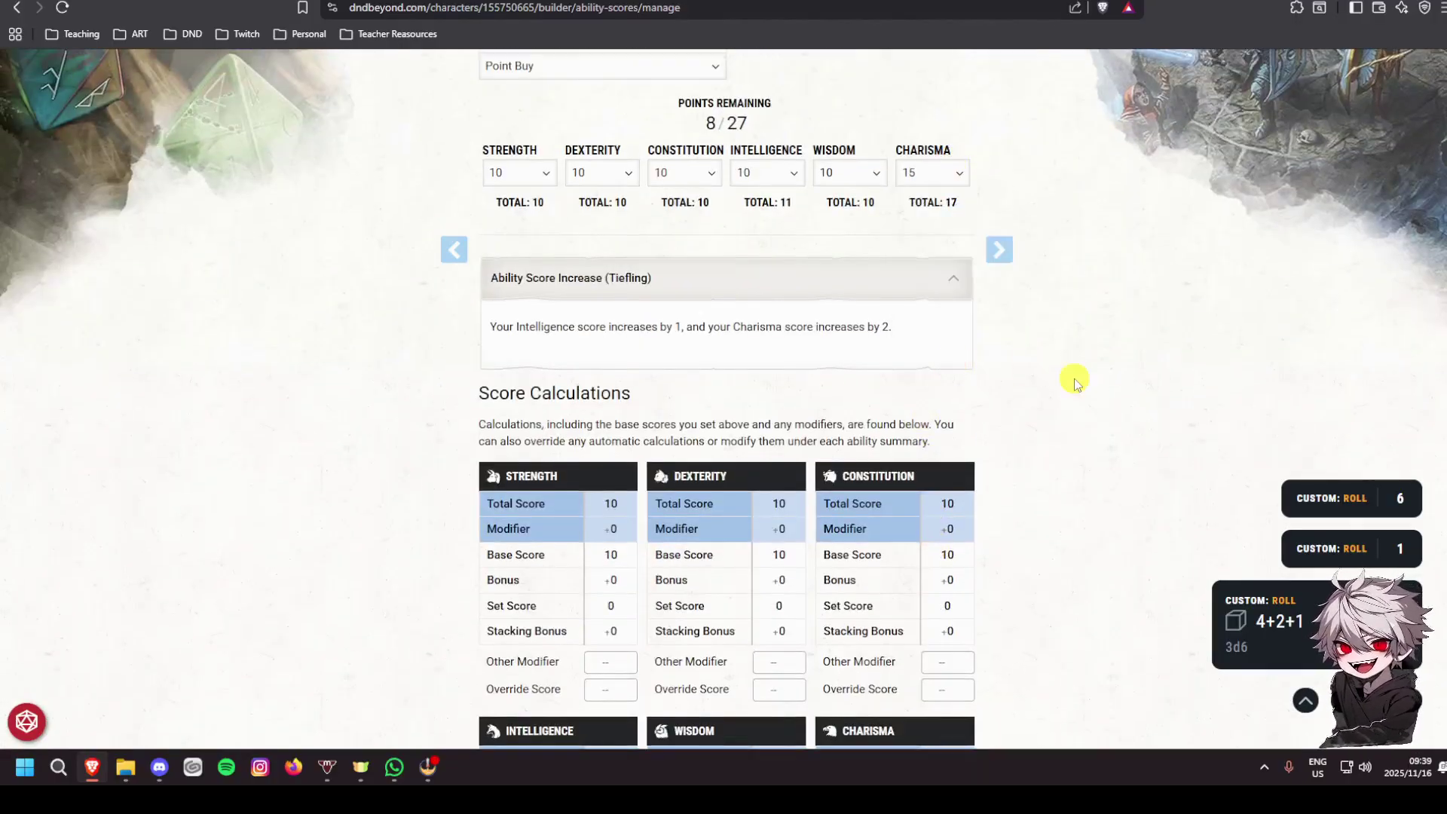
scroll(1071, 452, down, 4)
scroll(946, 468, up, 5)
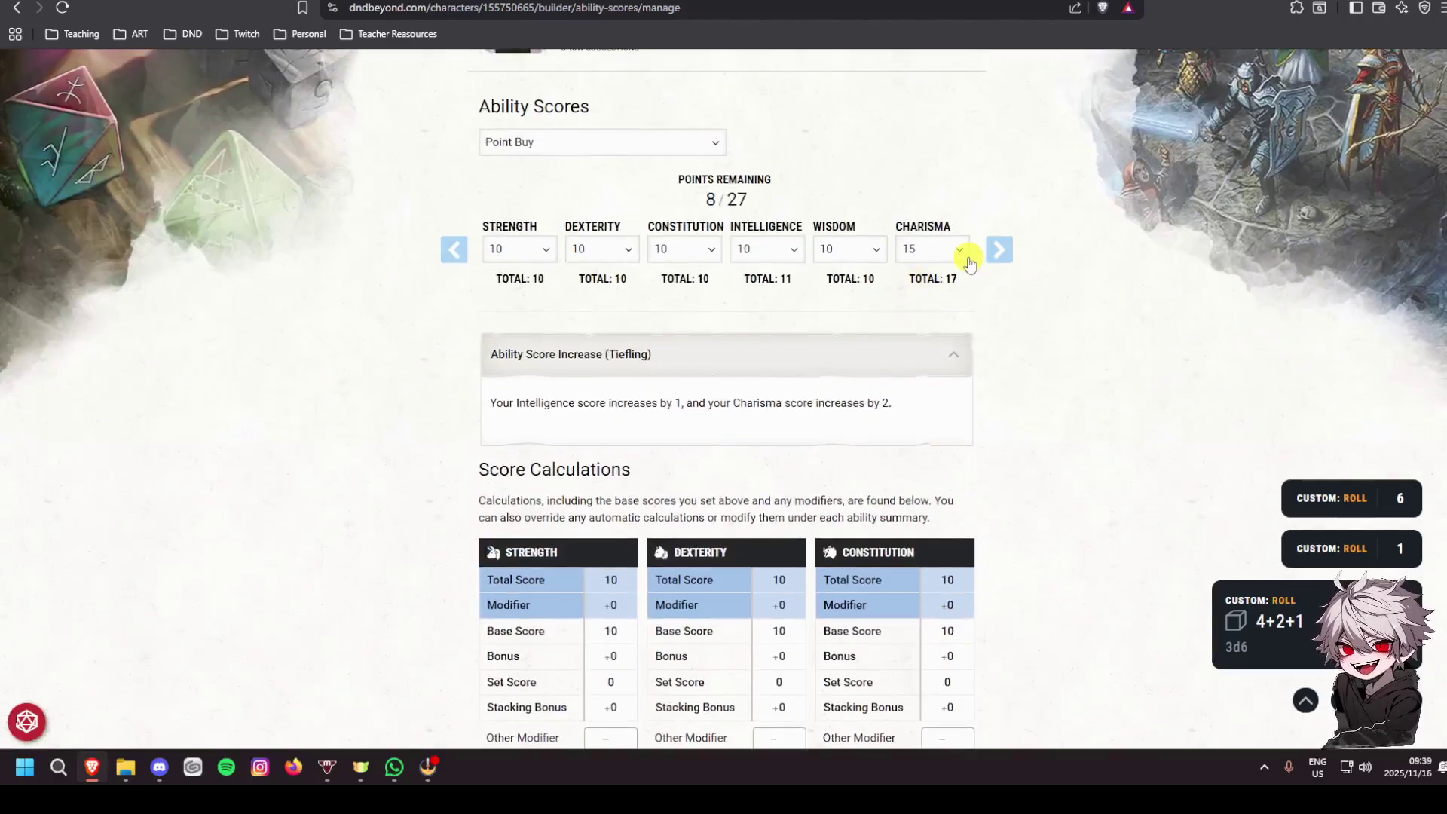
Set the base Charisma score to 14 and check the resulting Charisma modifier
click(951, 249)
click(952, 417)
scroll(930, 423, down, 5)
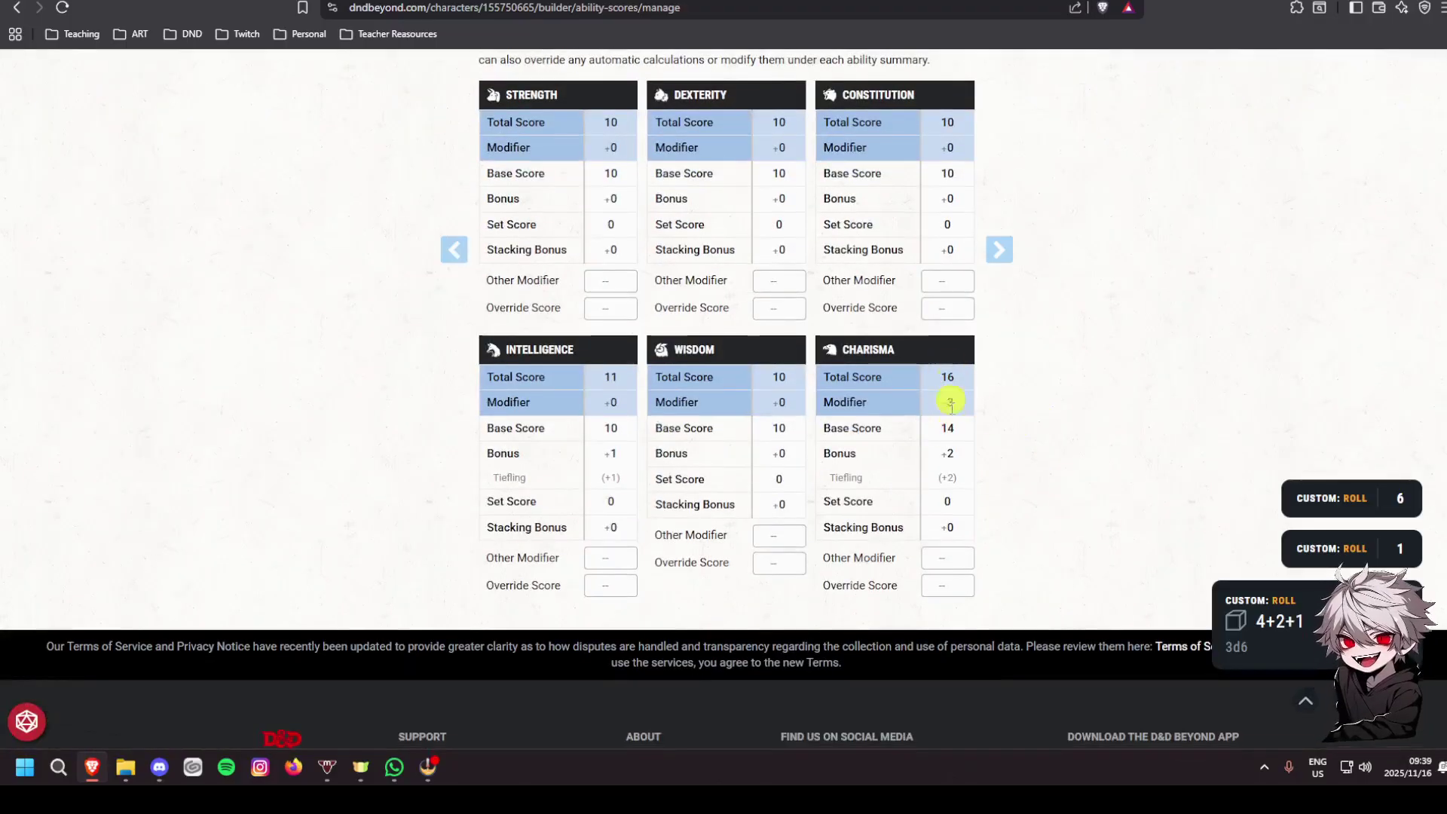
scroll(862, 461, up, 5)
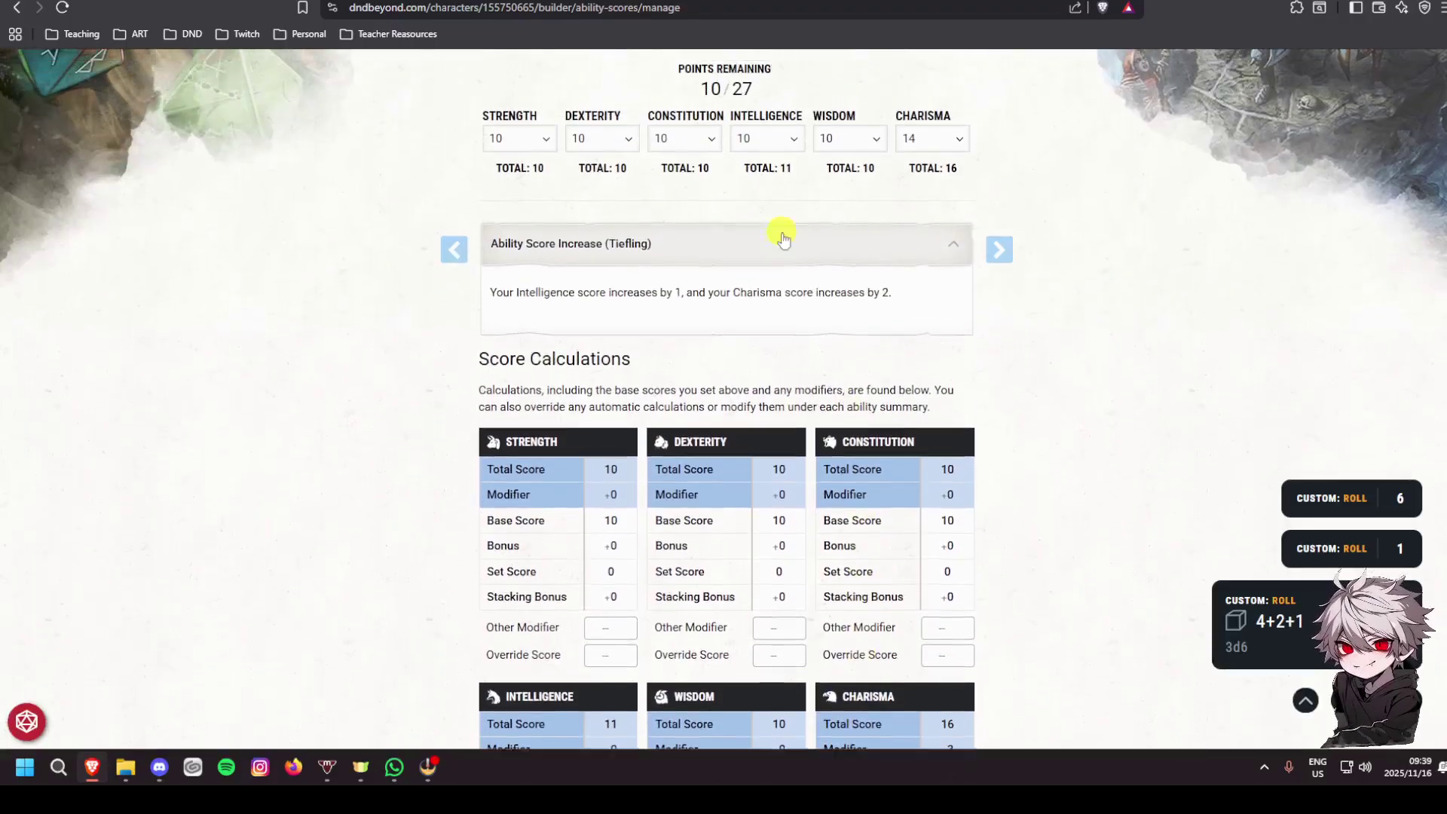
Set the base Intelligence score to 13 and check its score calculation
click(769, 173)
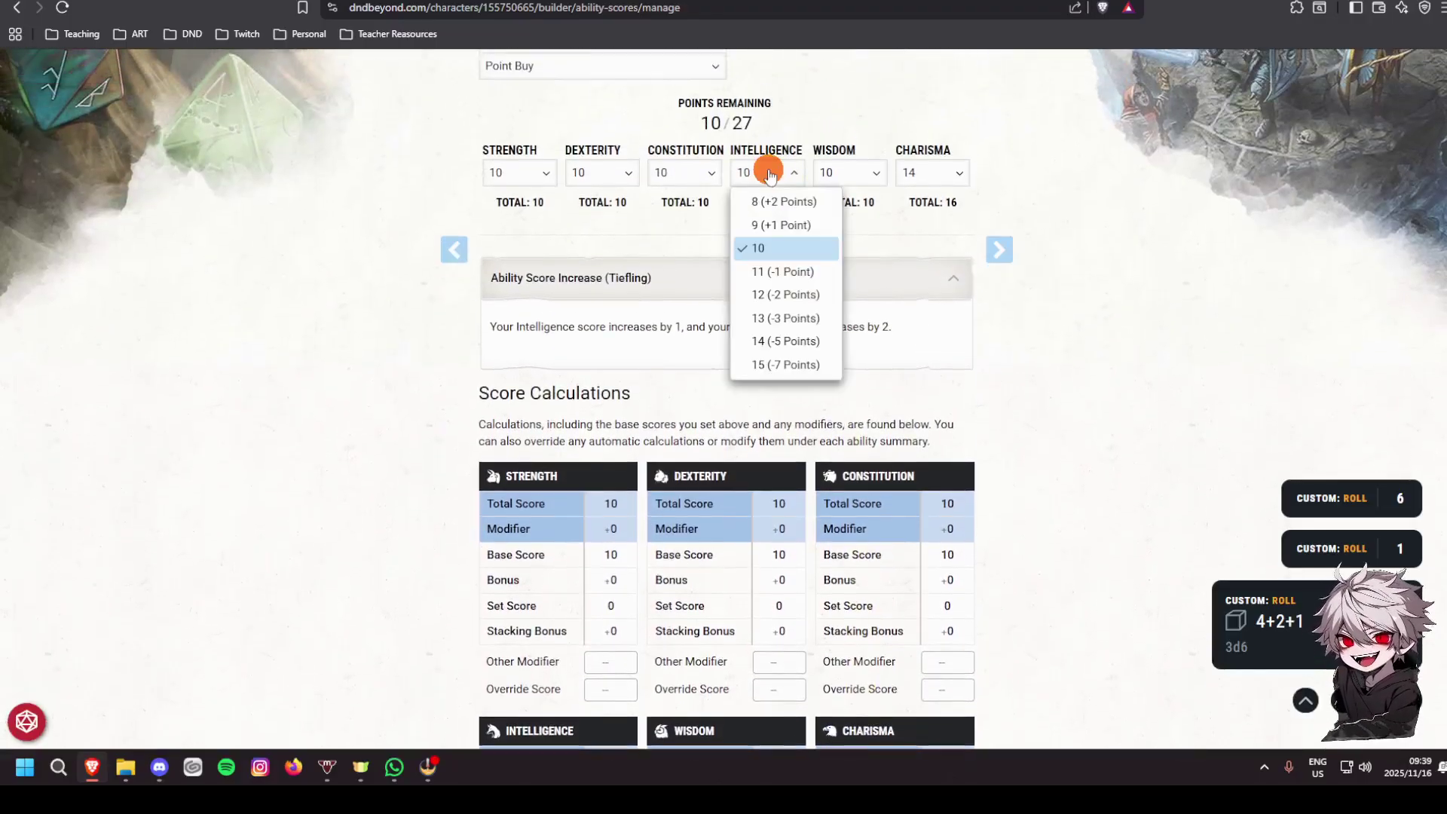
click(818, 318)
scroll(588, 301, down, 6)
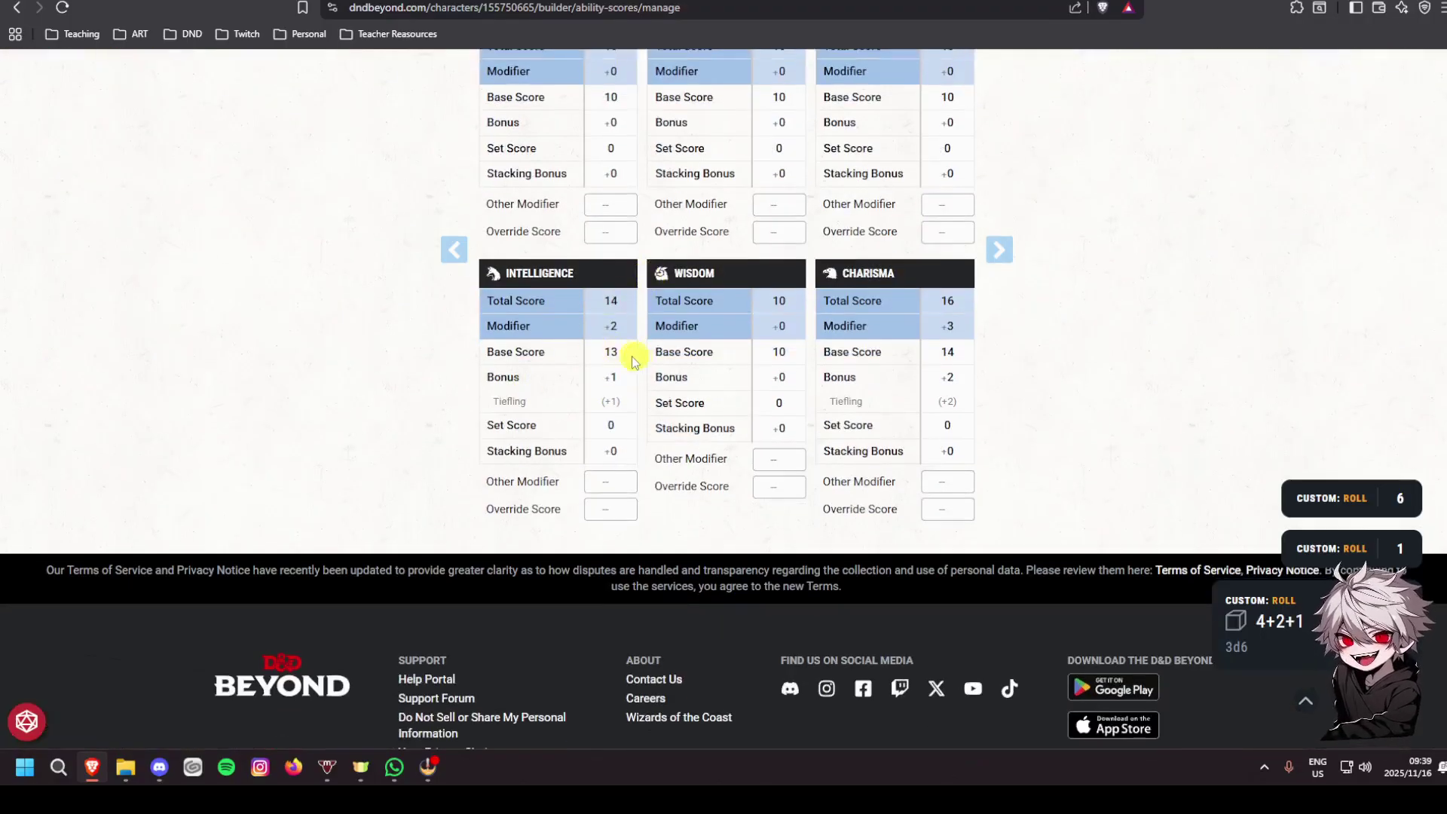
scroll(701, 362, up, 4)
scroll(972, 374, up, 2)
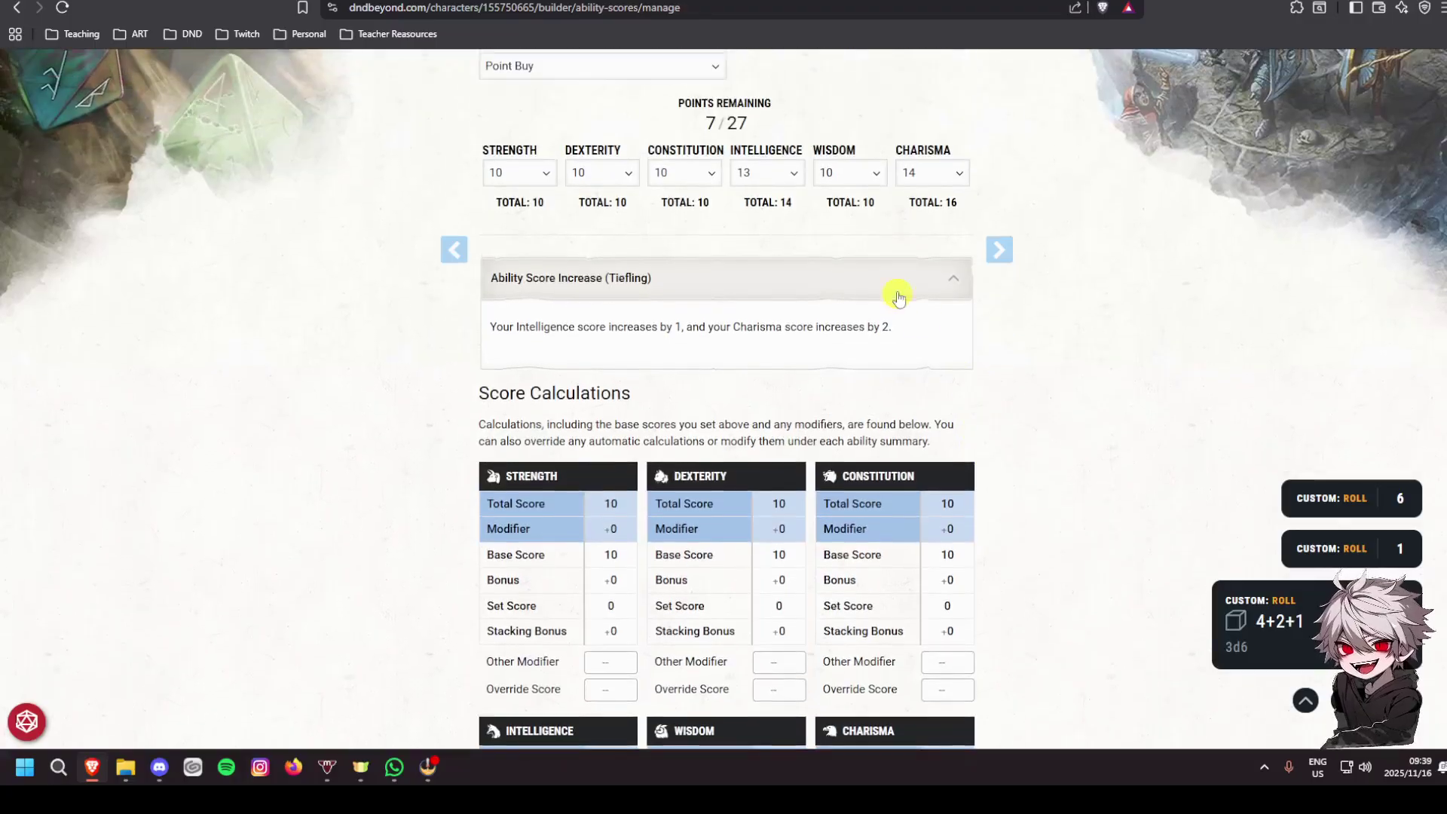
Set the base Constitution score to 14 and Dexterity to 12, and check the score calculations
click(687, 174)
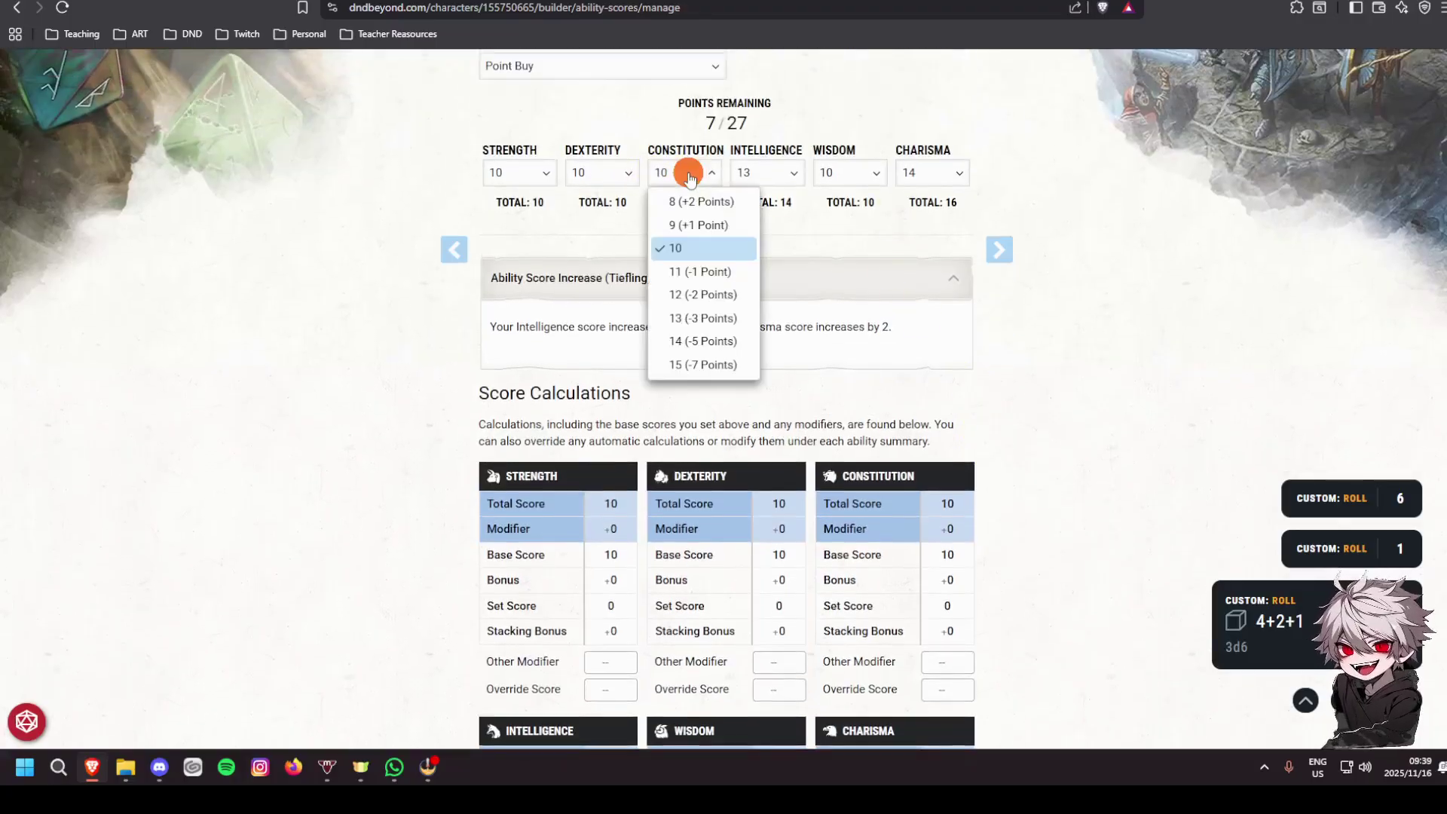
click(725, 343)
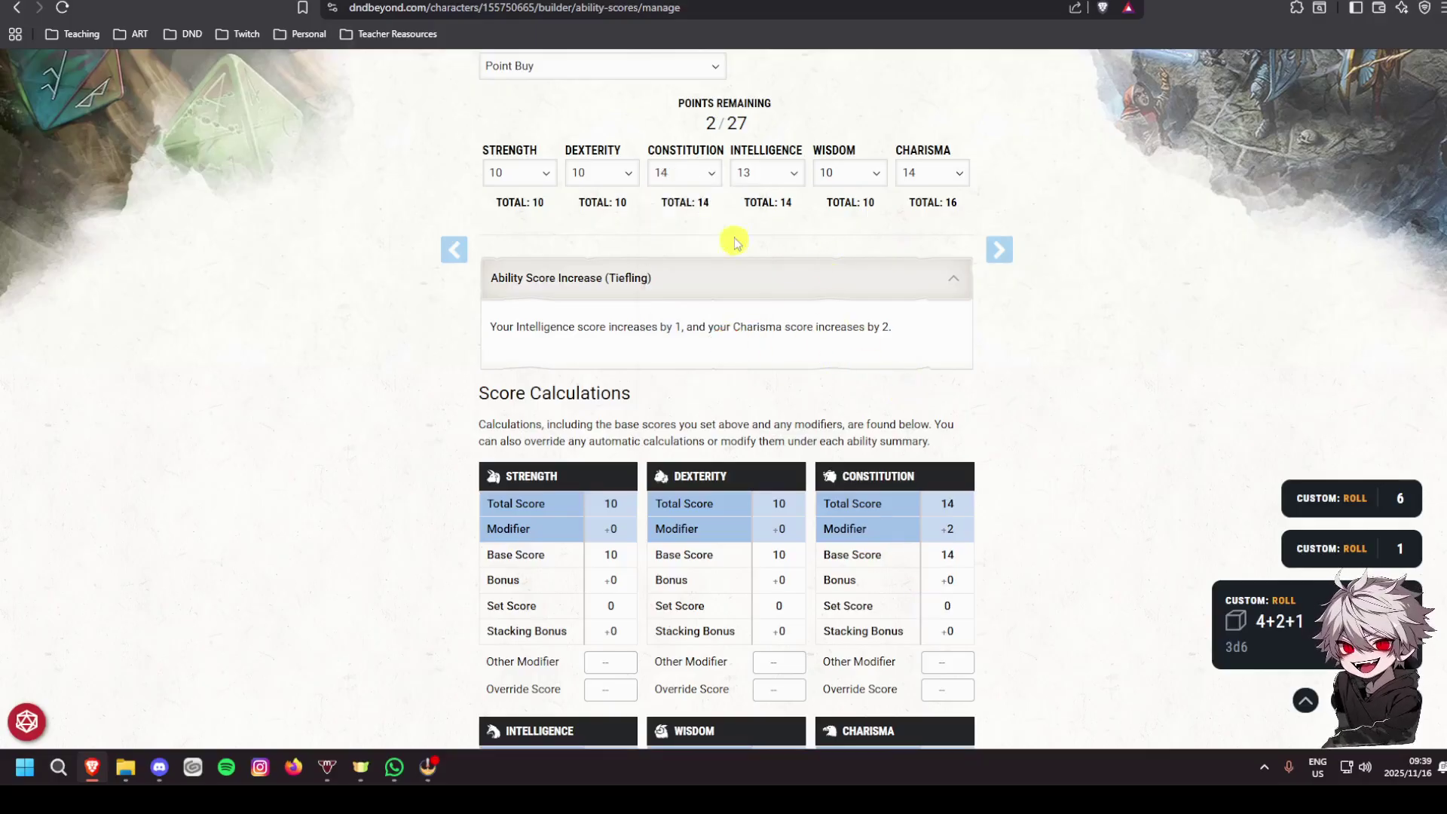
click(581, 180)
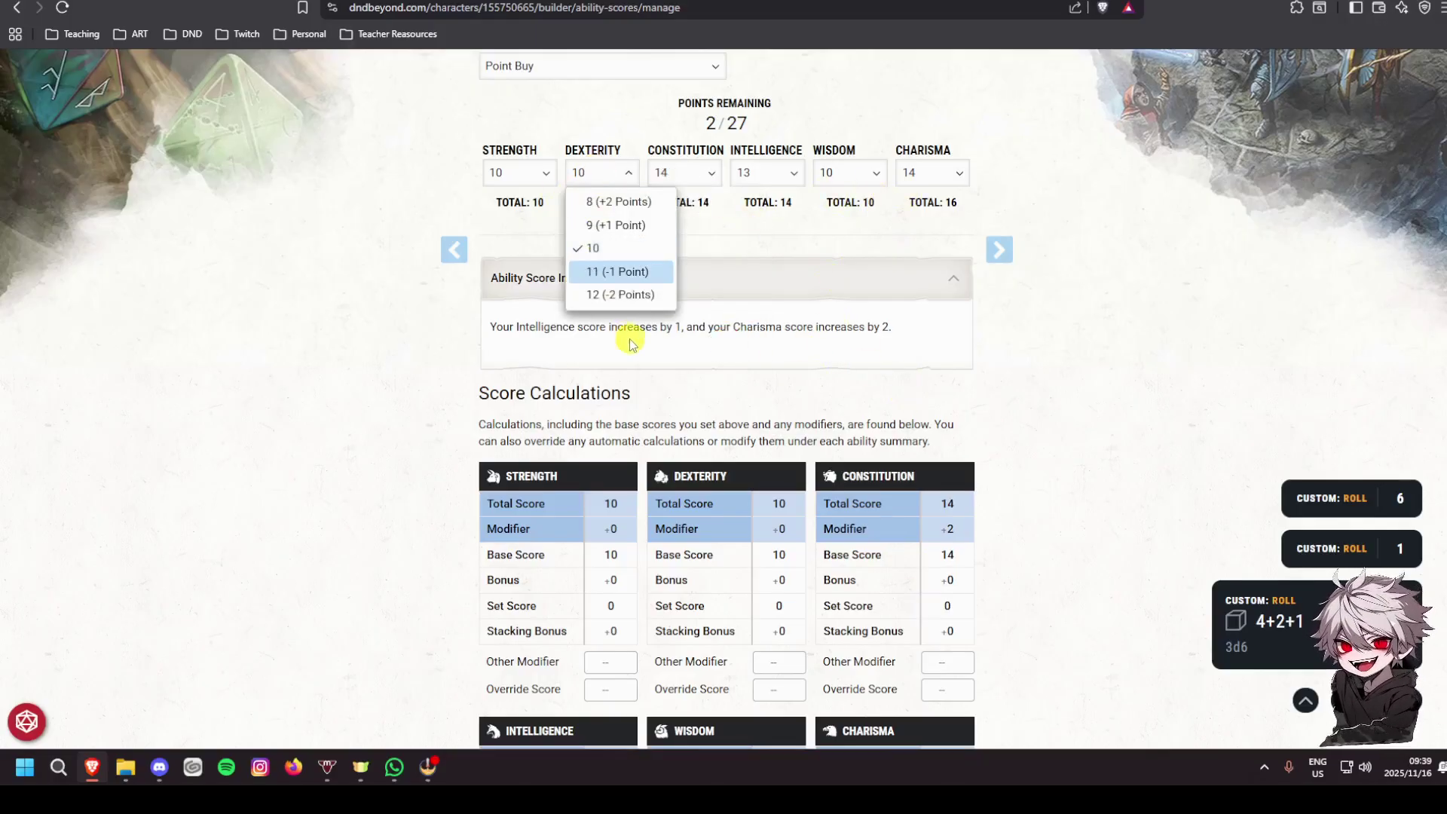
click(625, 290)
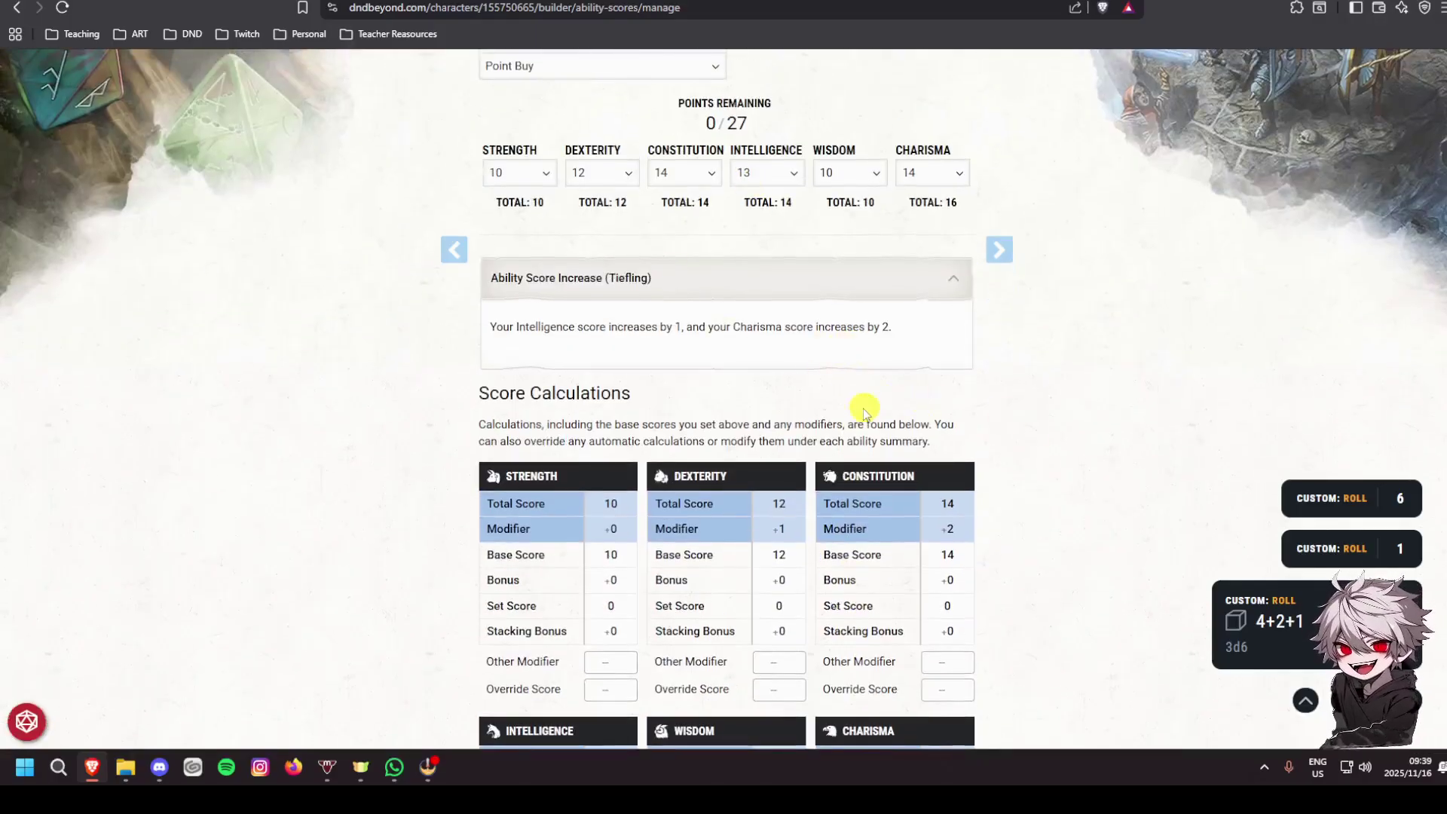
scroll(865, 411, down, 3)
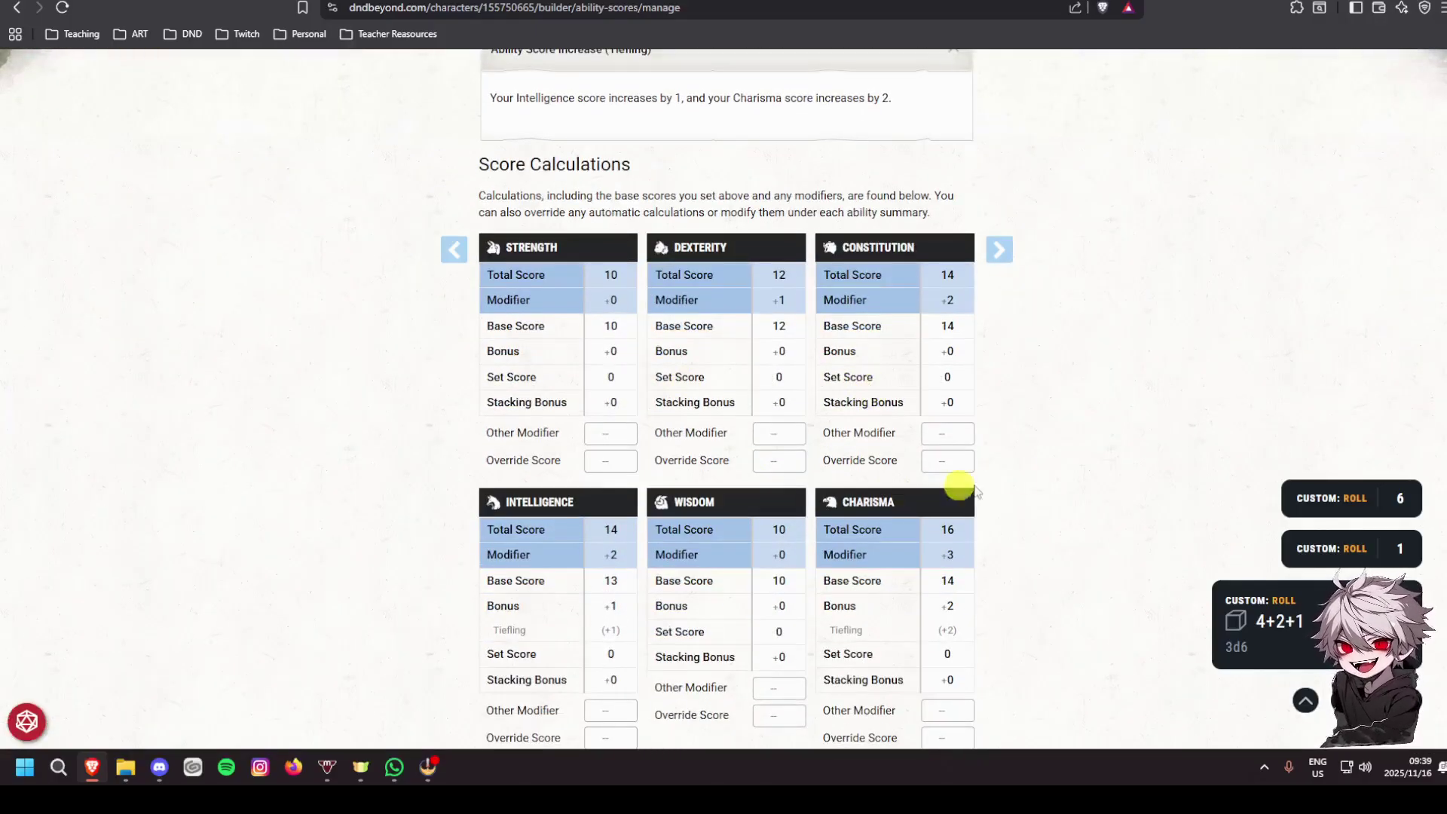
scroll(956, 484, up, 3)
Try a base Strength score of 8 and compare the point-buy options for the other abilities
click(540, 176)
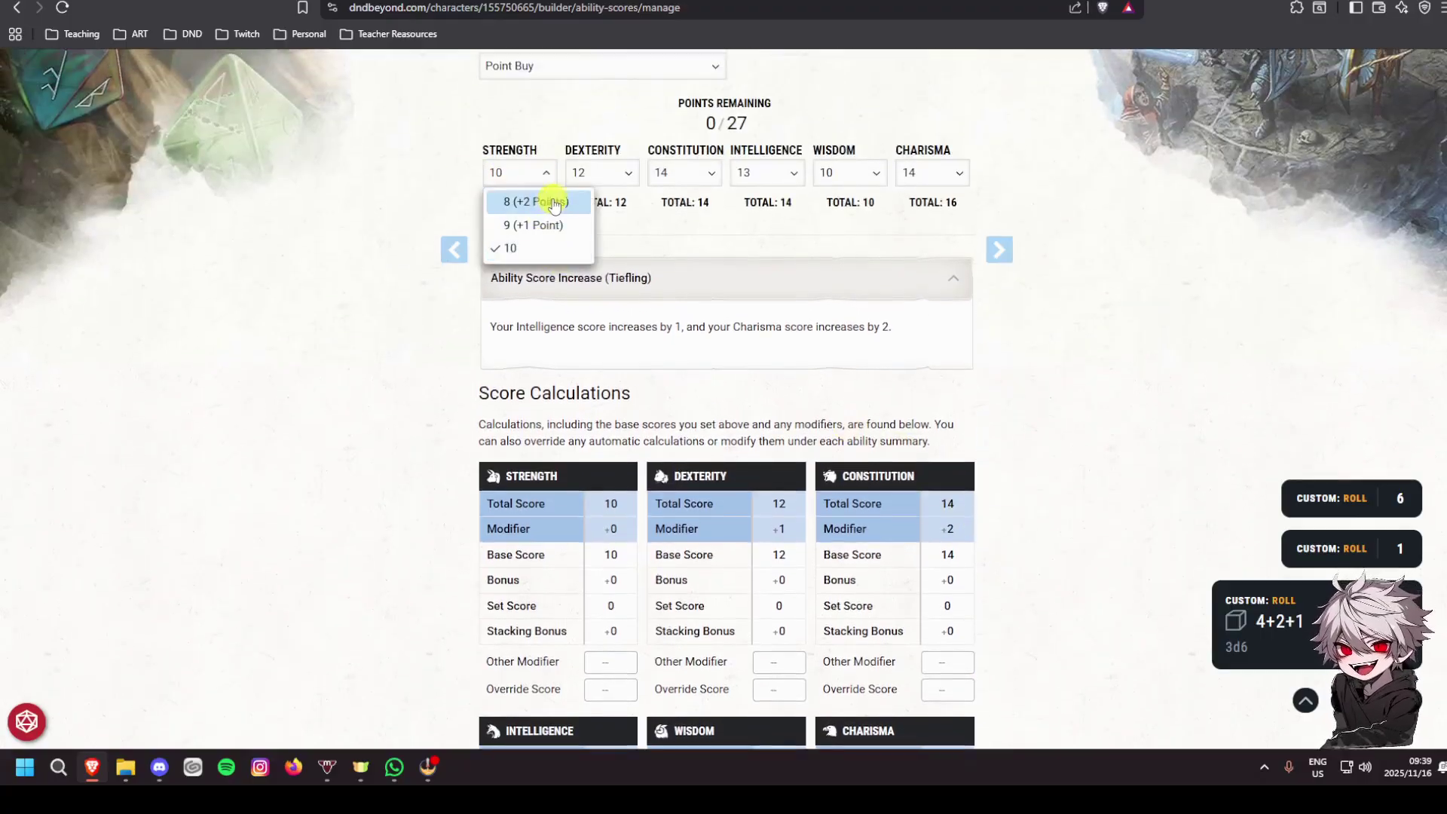
click(559, 202)
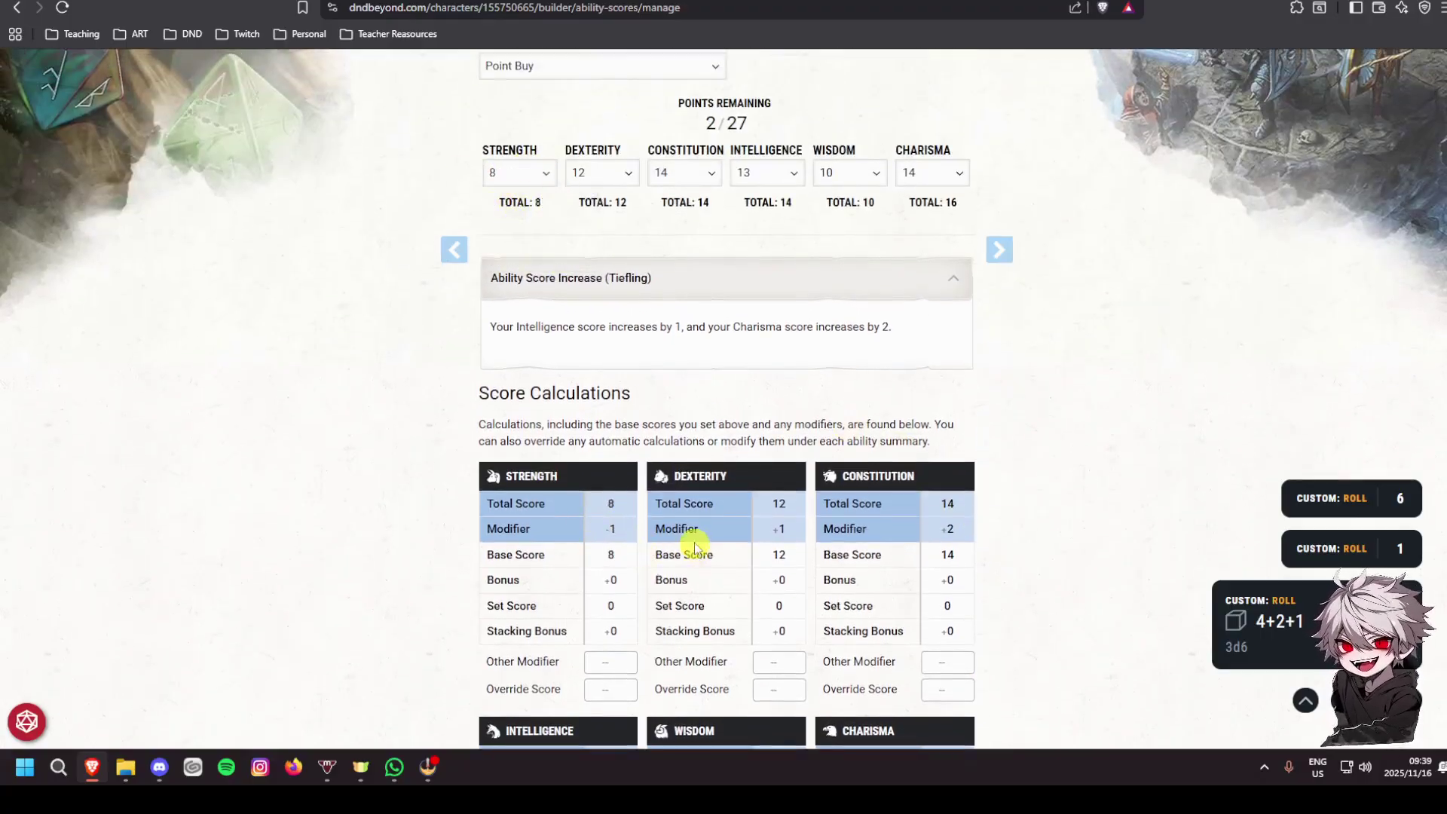
click(603, 176)
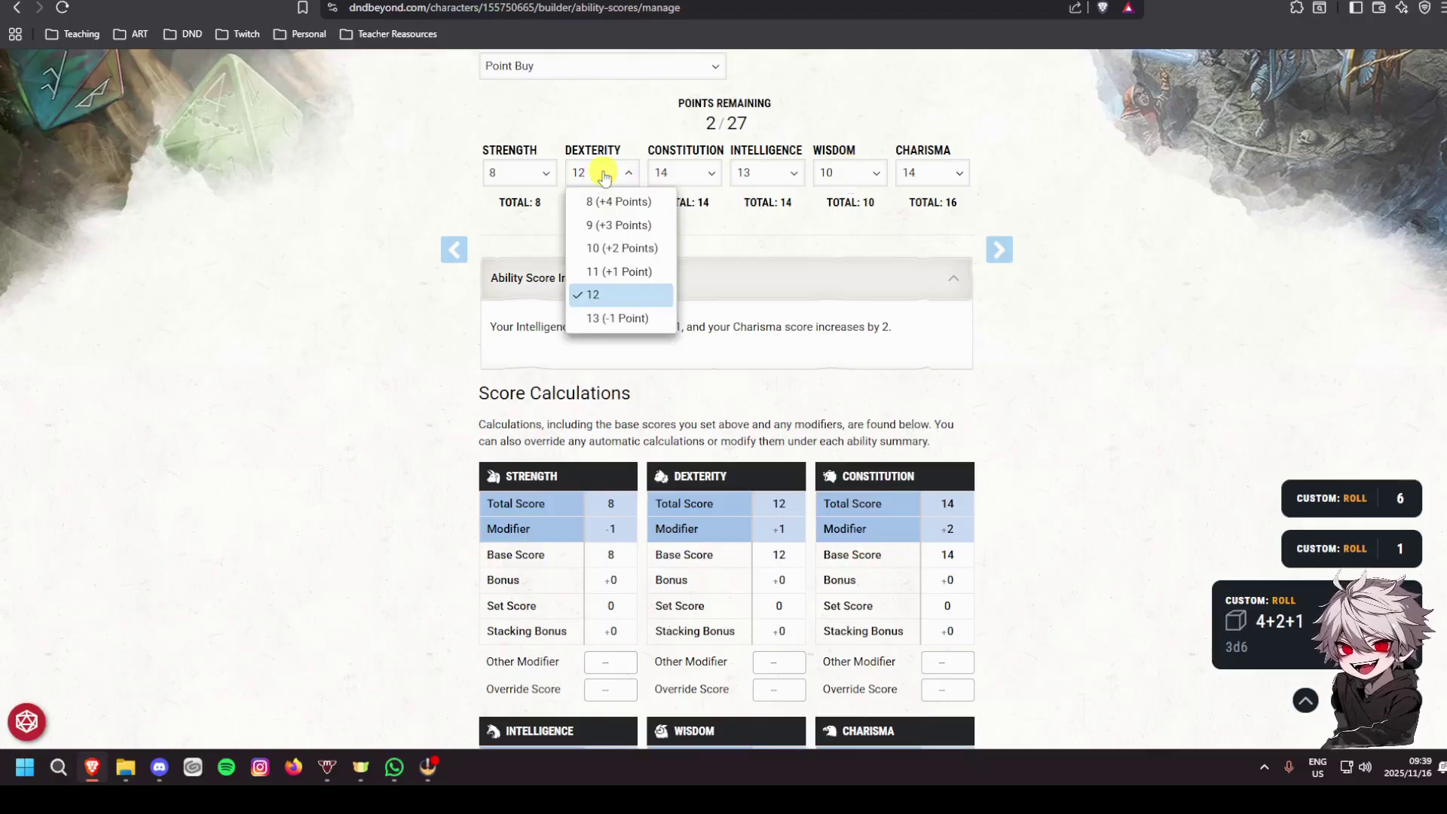
click(603, 176)
click(673, 170)
click(673, 170)
click(801, 180)
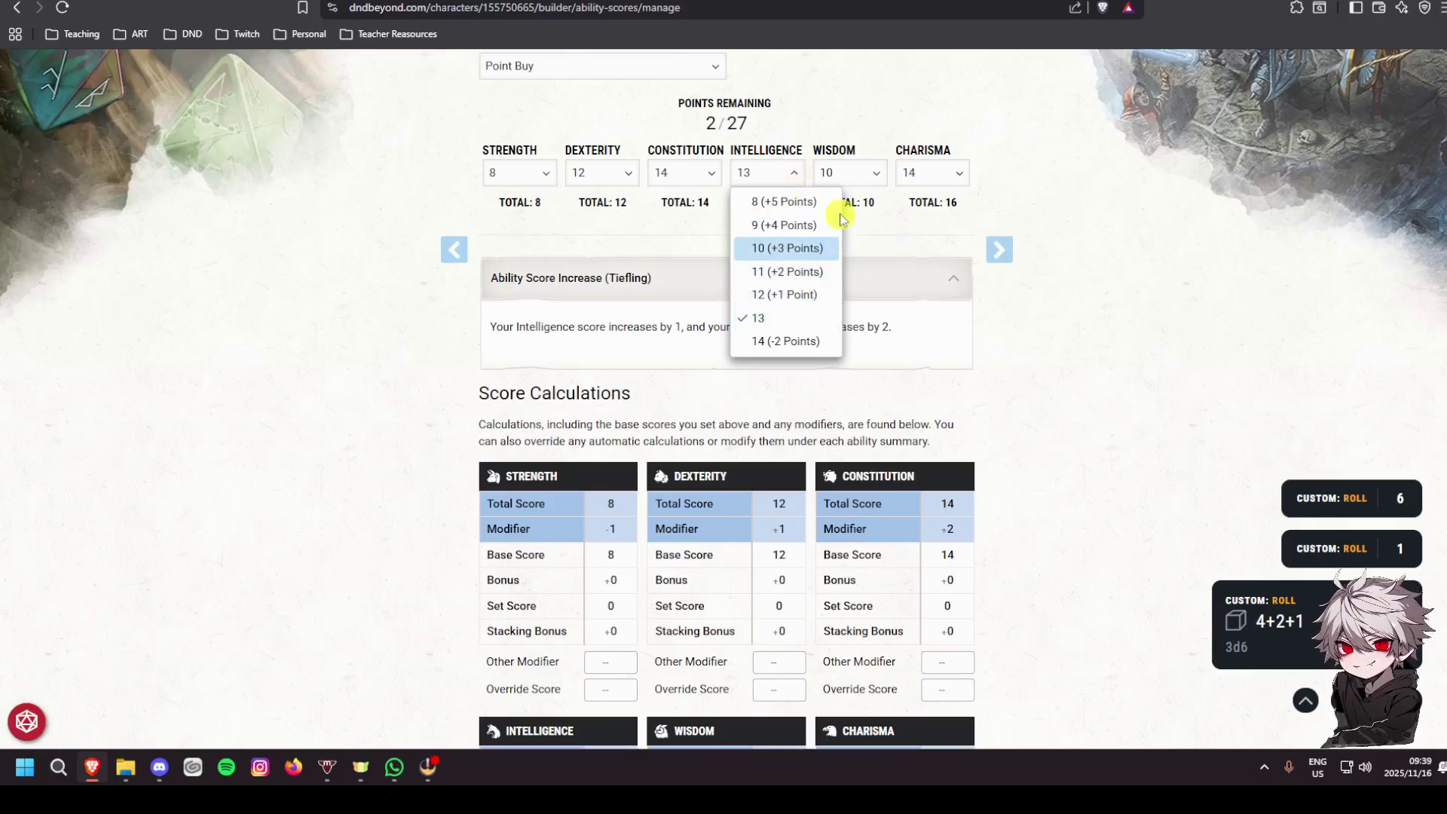
click(856, 178)
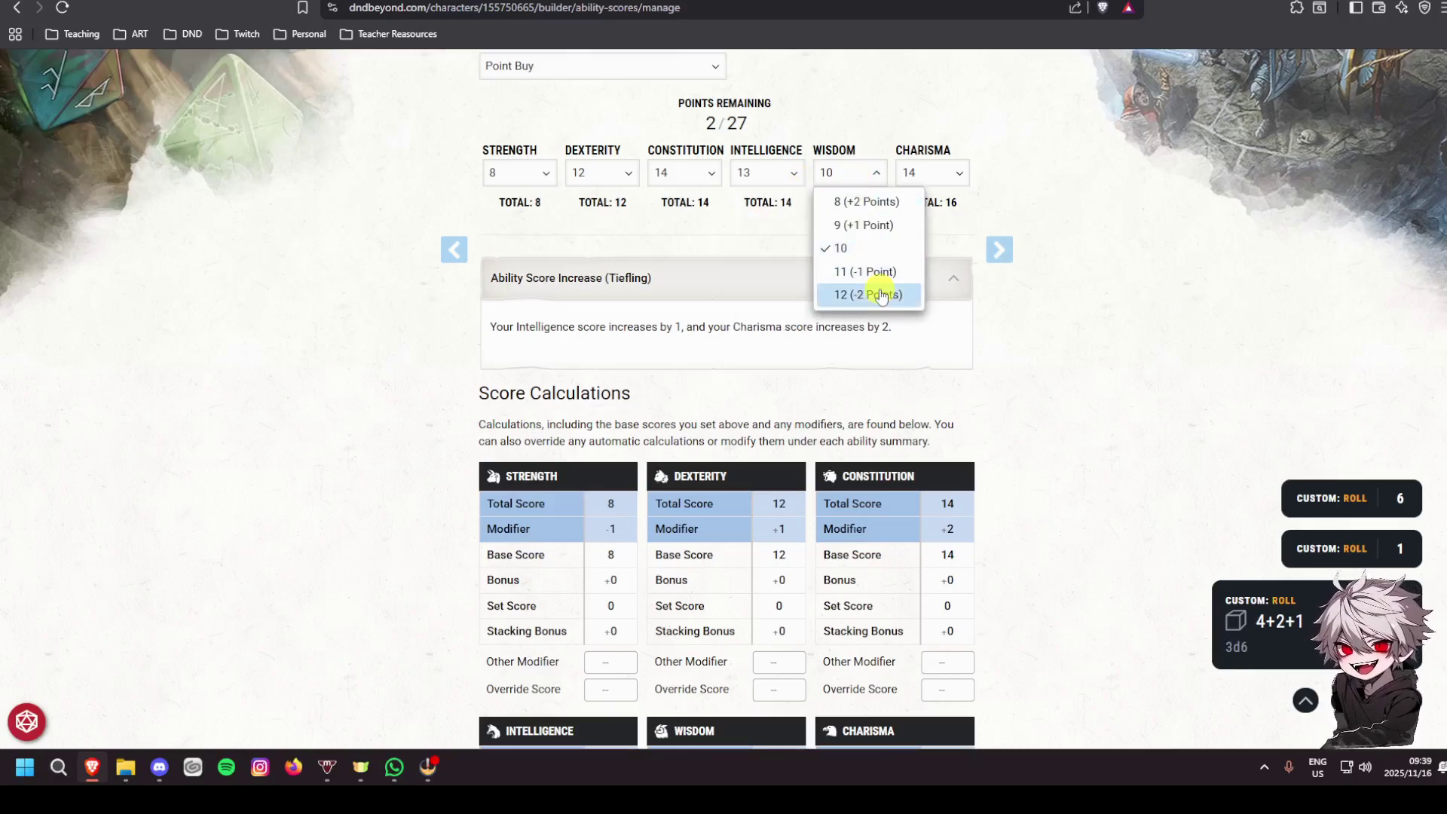
Return the base Strength score to 10 and review the score calculations of all abilities
click(511, 184)
click(541, 246)
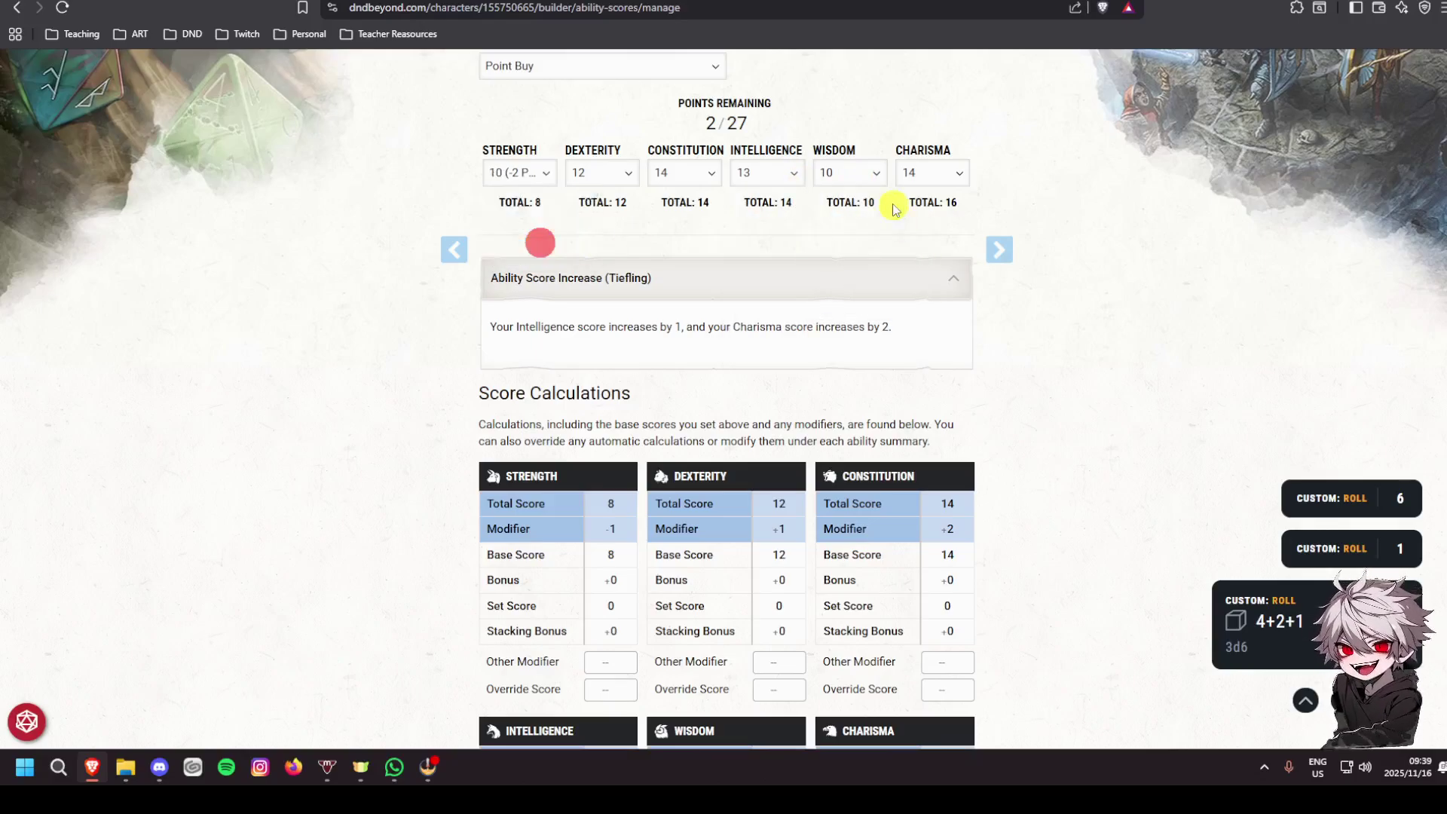
scroll(872, 307, down, 6)
scroll(726, 591, up, 3)
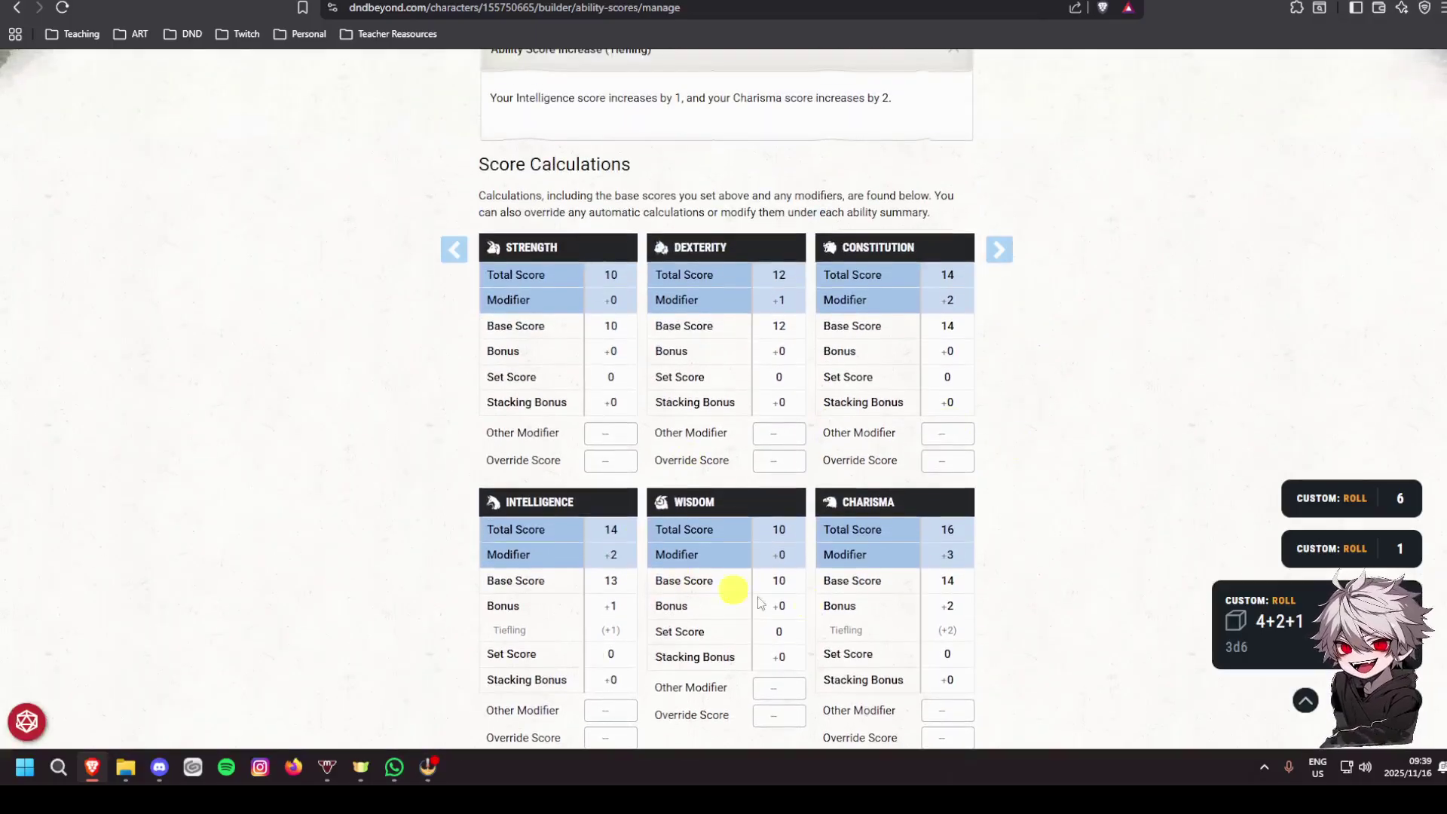
Choose equipment rather than gold for the starting equipment, selecting a rapier, an entertainer's pack and a lute
scroll(965, 498, up, 7)
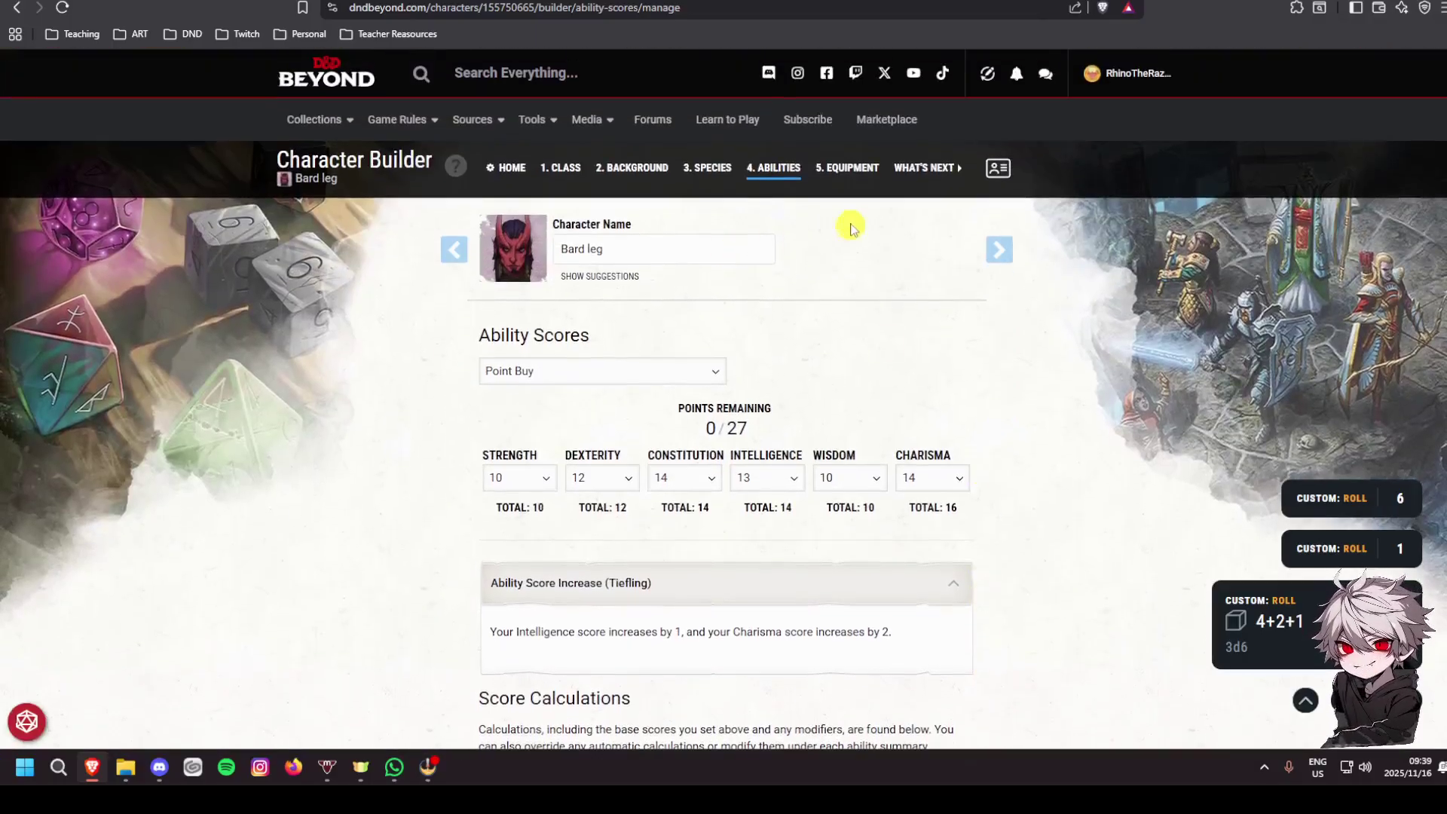
click(835, 175)
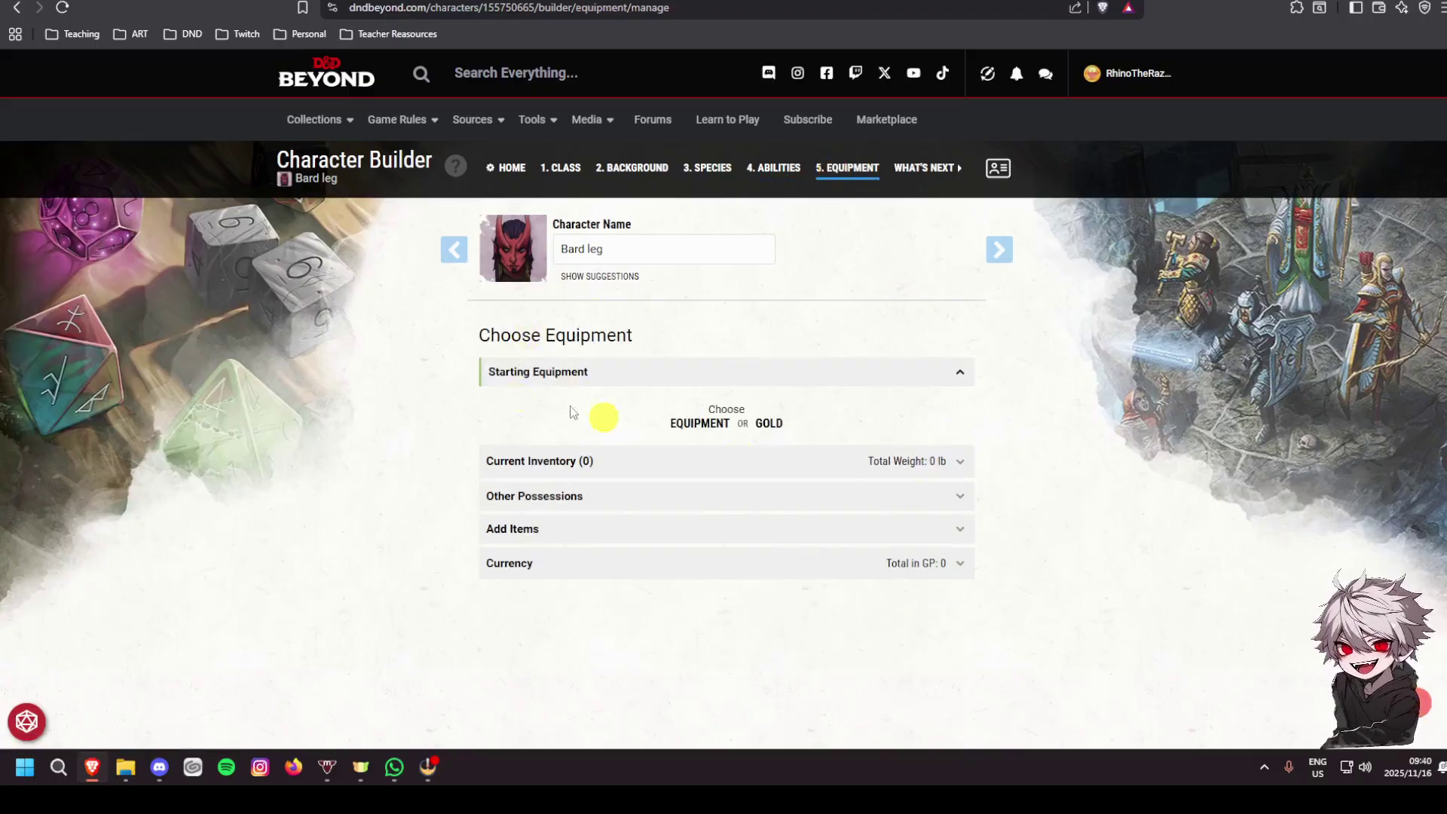
click(689, 422)
scroll(573, 326, down, 2)
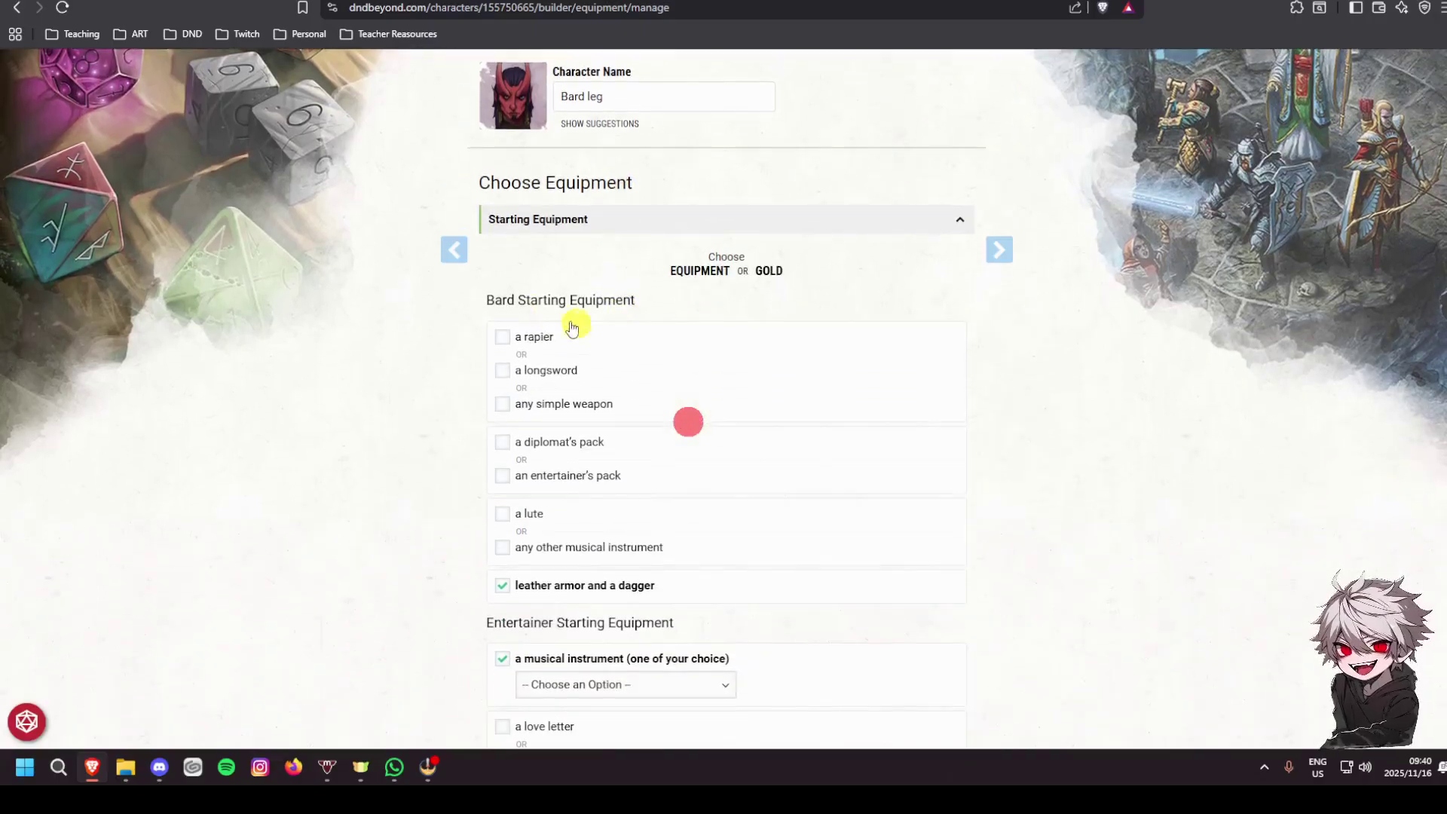
click(501, 339)
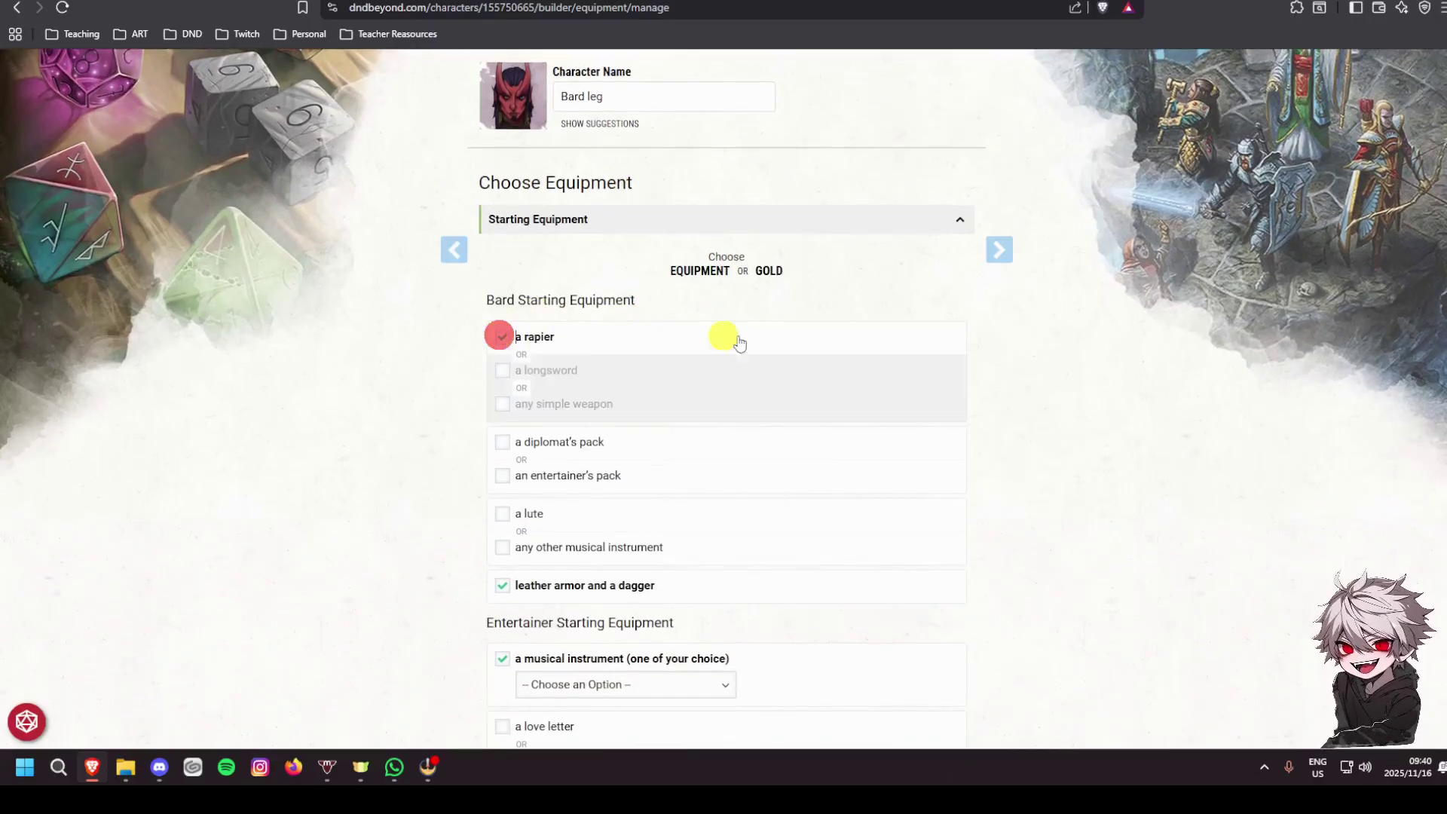
click(500, 474)
scroll(640, 354, down, 4)
scroll(467, 320, up, 2)
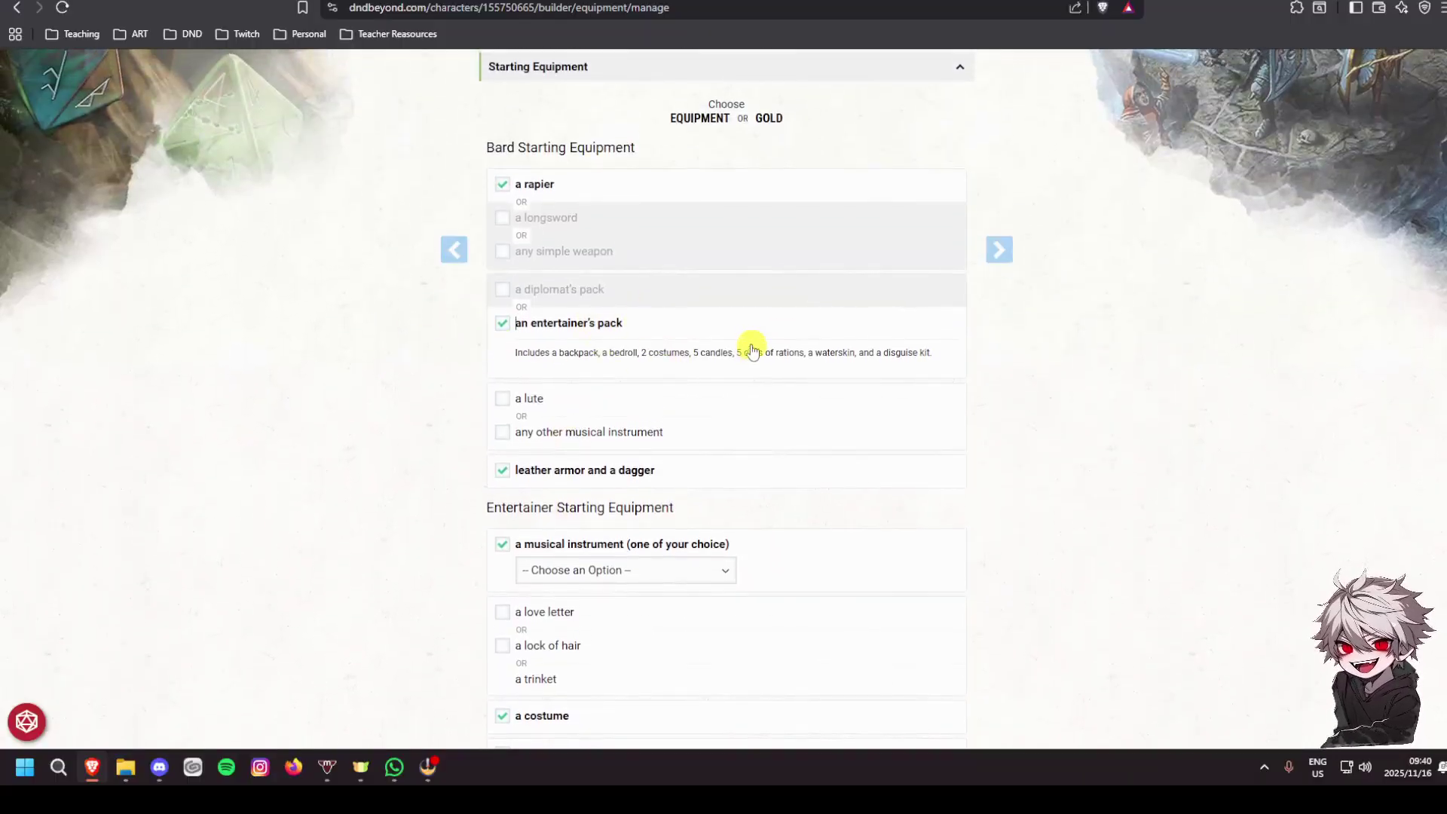
click(501, 399)
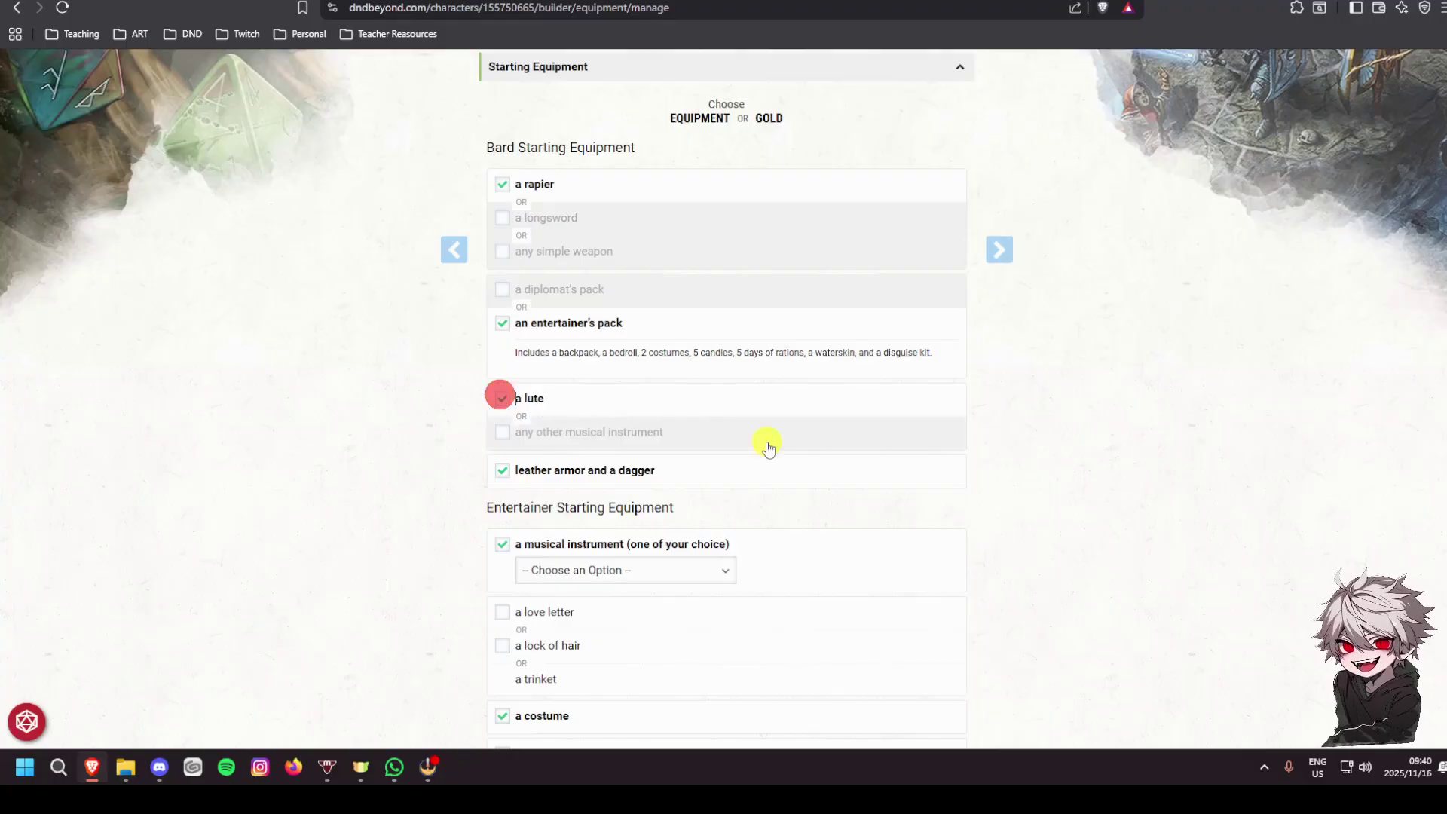
Choose the Flute as the musical instrument in the Entertainer starting equipment
scroll(754, 441, down, 1)
click(660, 503)
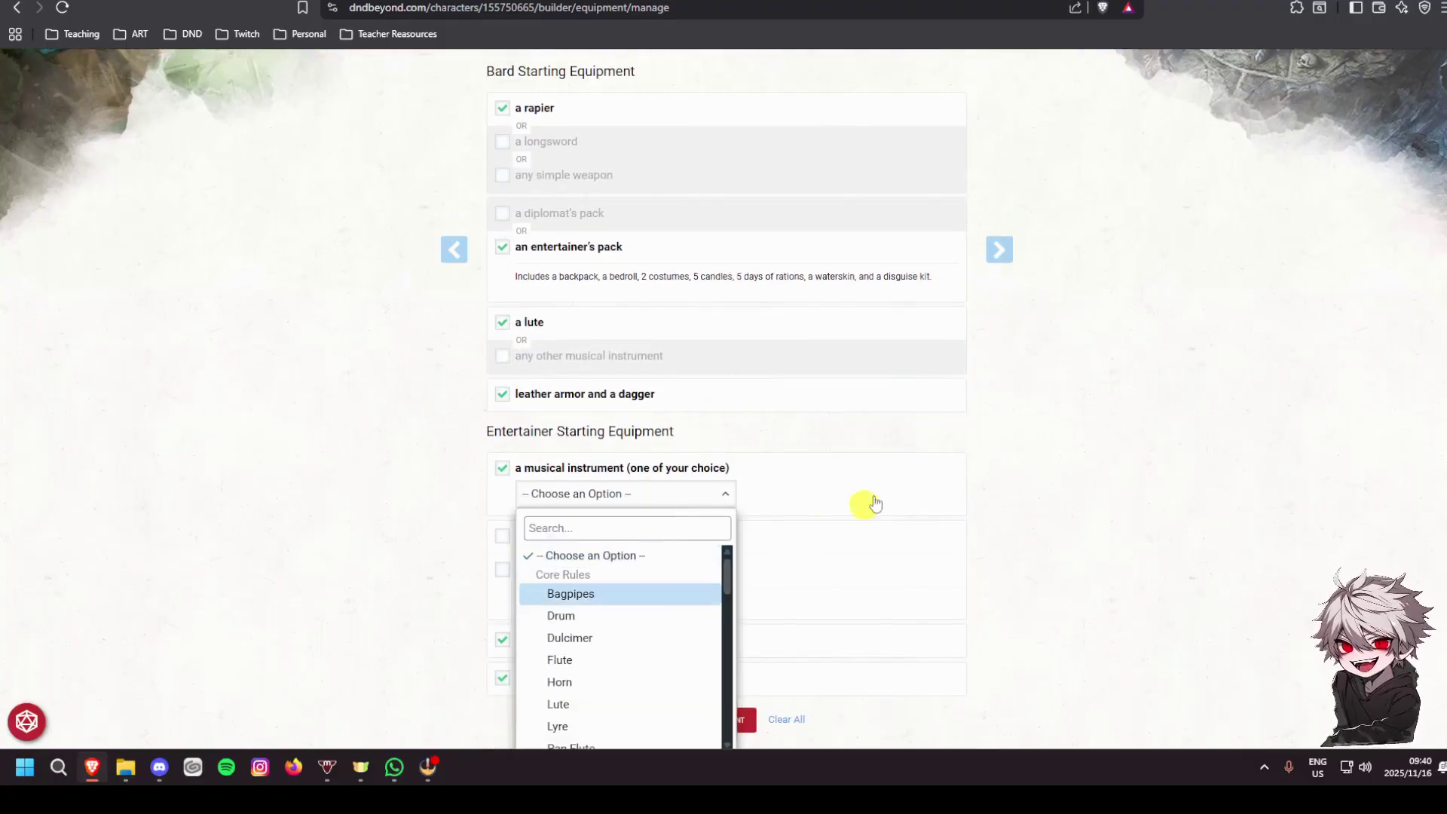
click(978, 494)
scroll(665, 294, down, 3)
click(647, 266)
scroll(648, 437, down, 4)
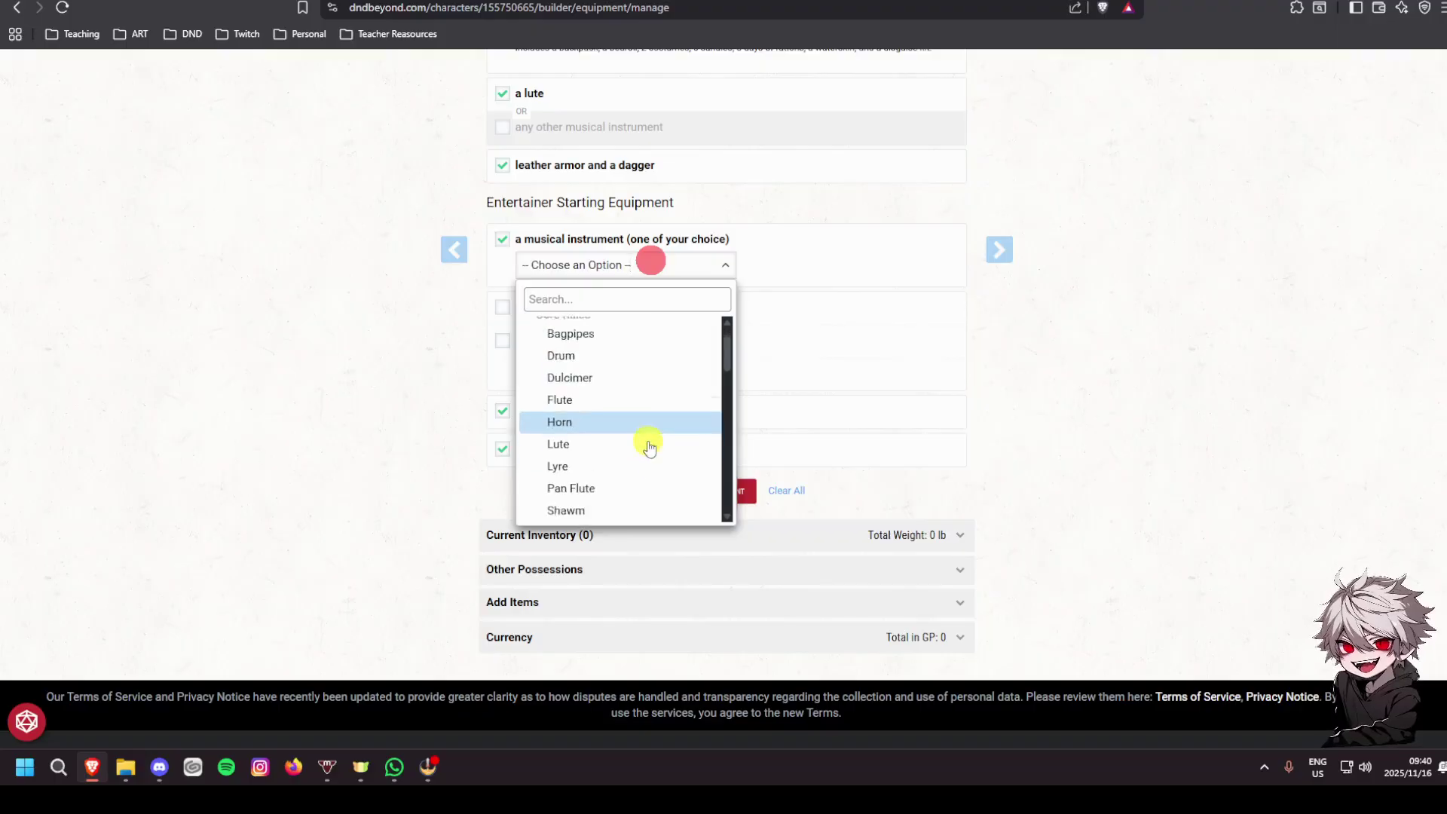
scroll(648, 426, up, 1)
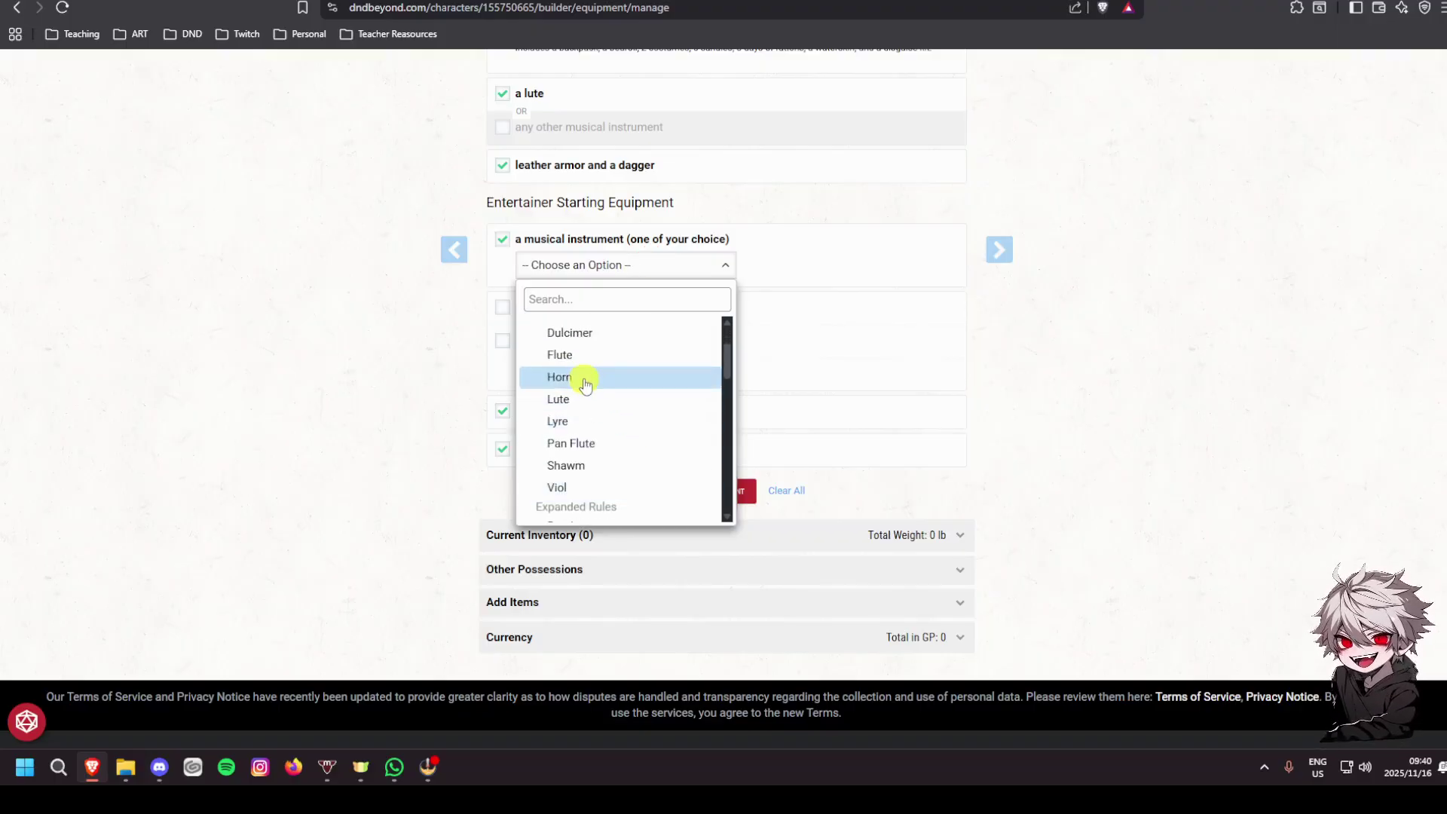
click(571, 358)
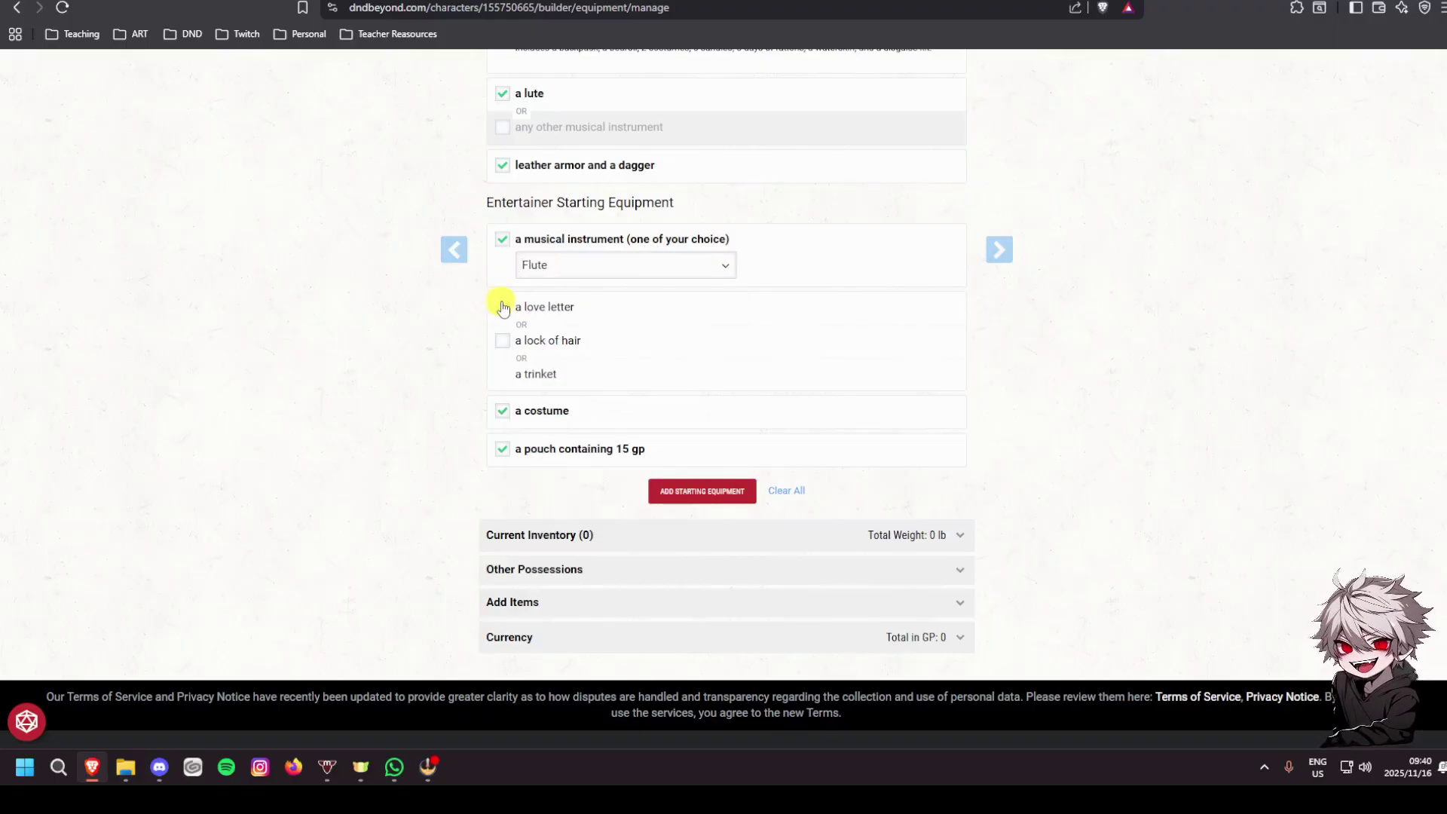
Select the love letter in the Entertainer equipment and add the starting equipment to the inventory
click(504, 305)
scroll(733, 458, up, 1)
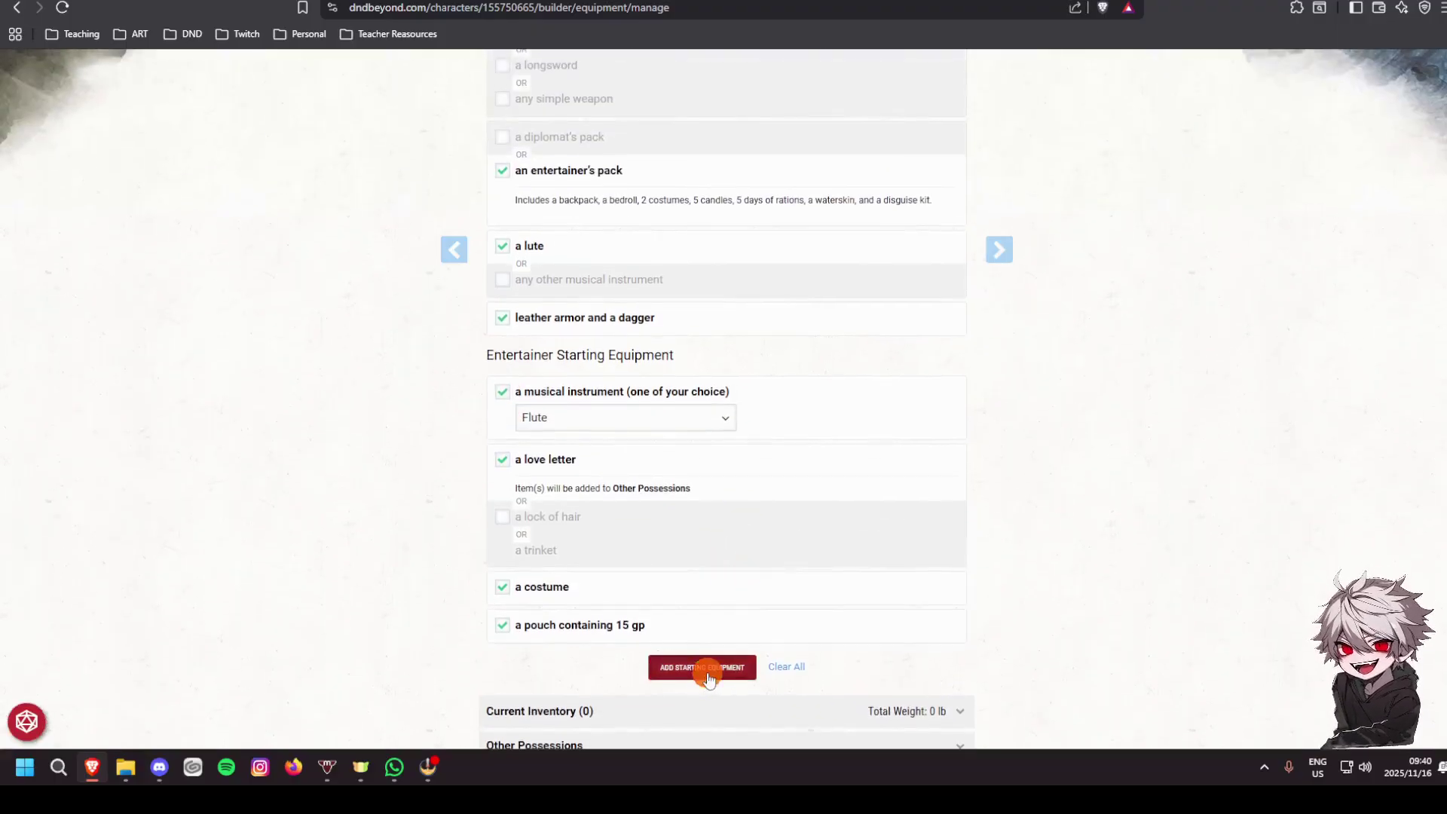
click(708, 676)
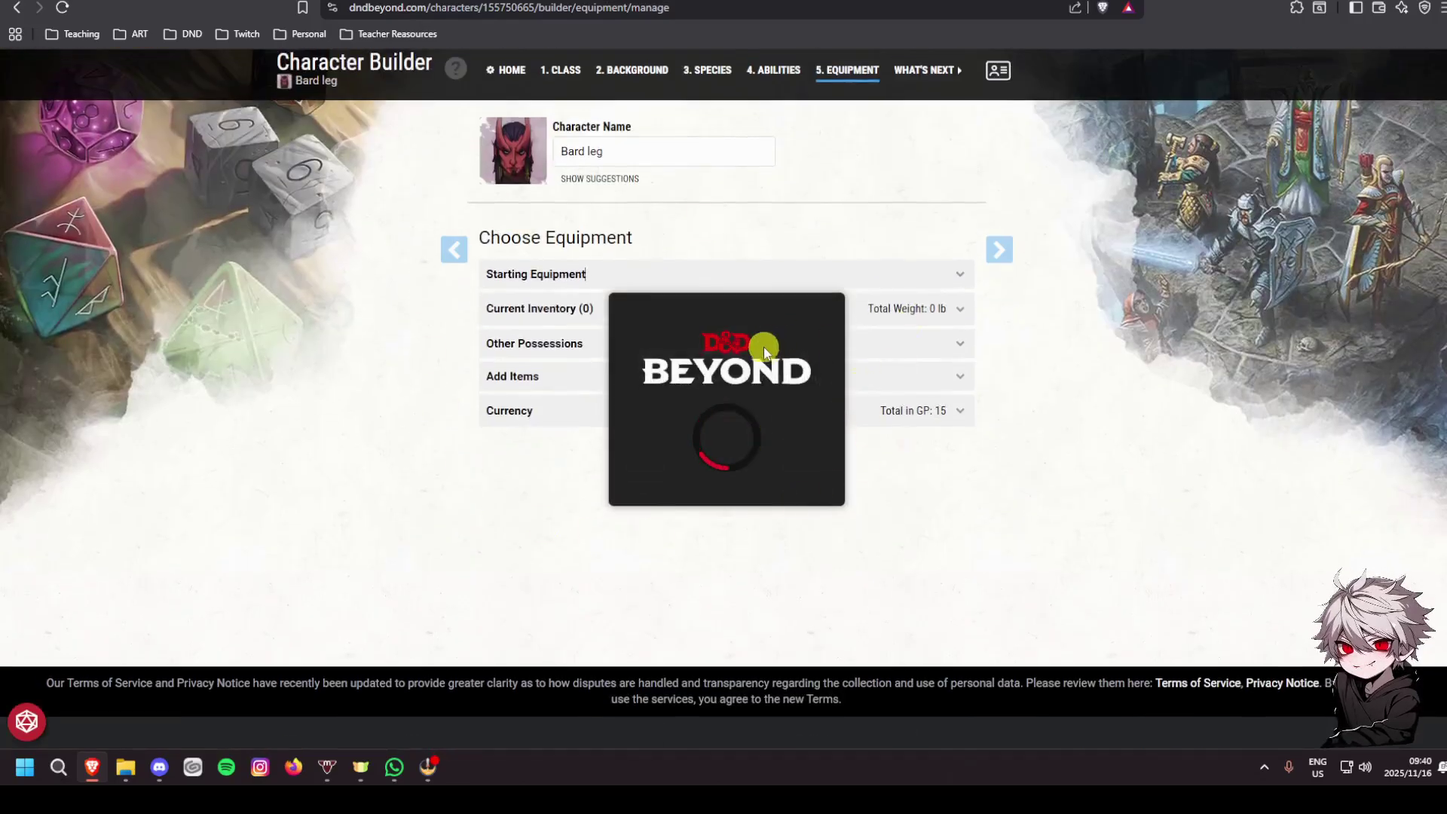
Equip the character from the current inventory by wearing the Leather armor and wielding the Rapier
scroll(792, 302, down, 2)
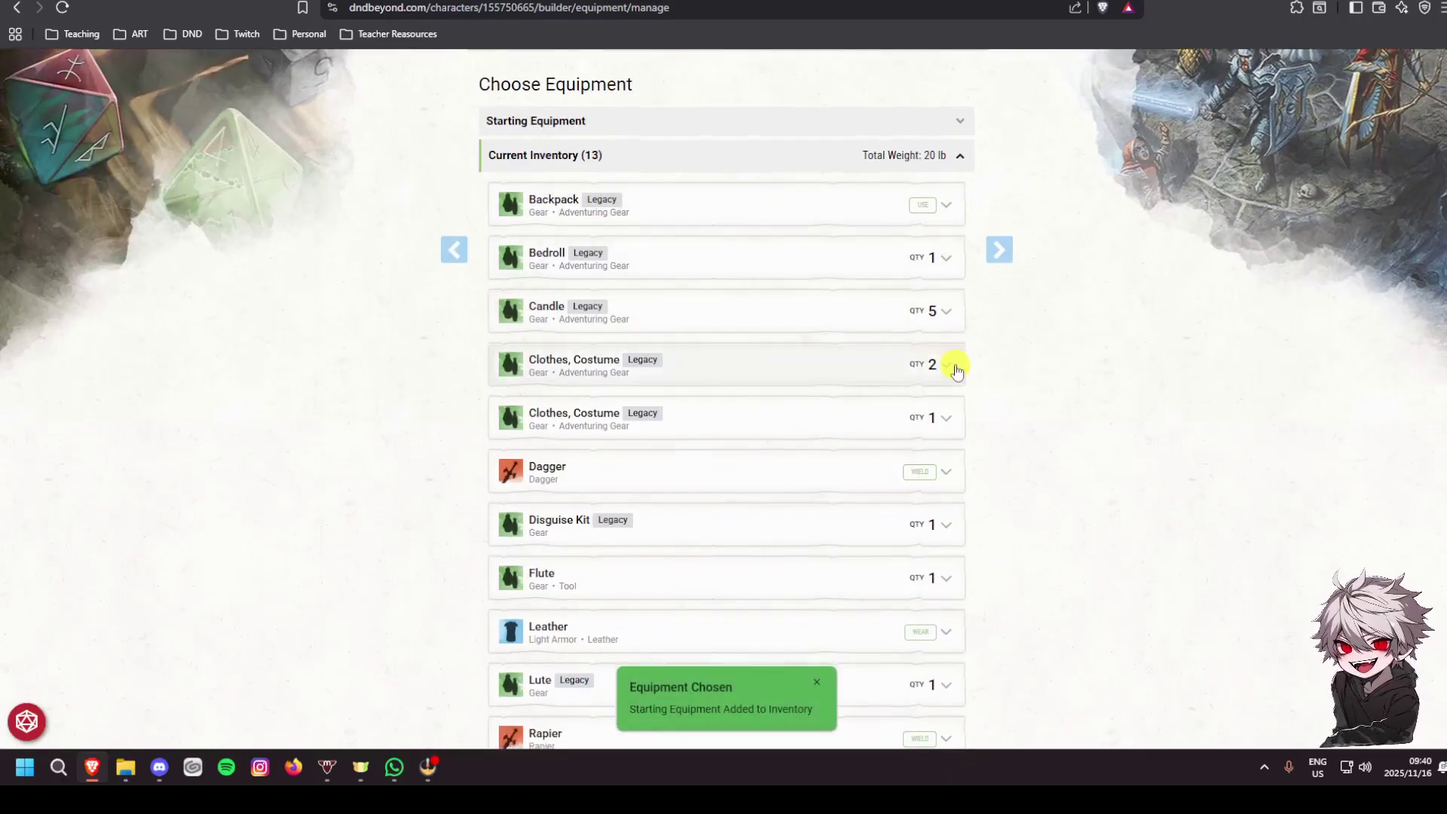
scroll(927, 369, down, 2)
scroll(894, 320, down, 2)
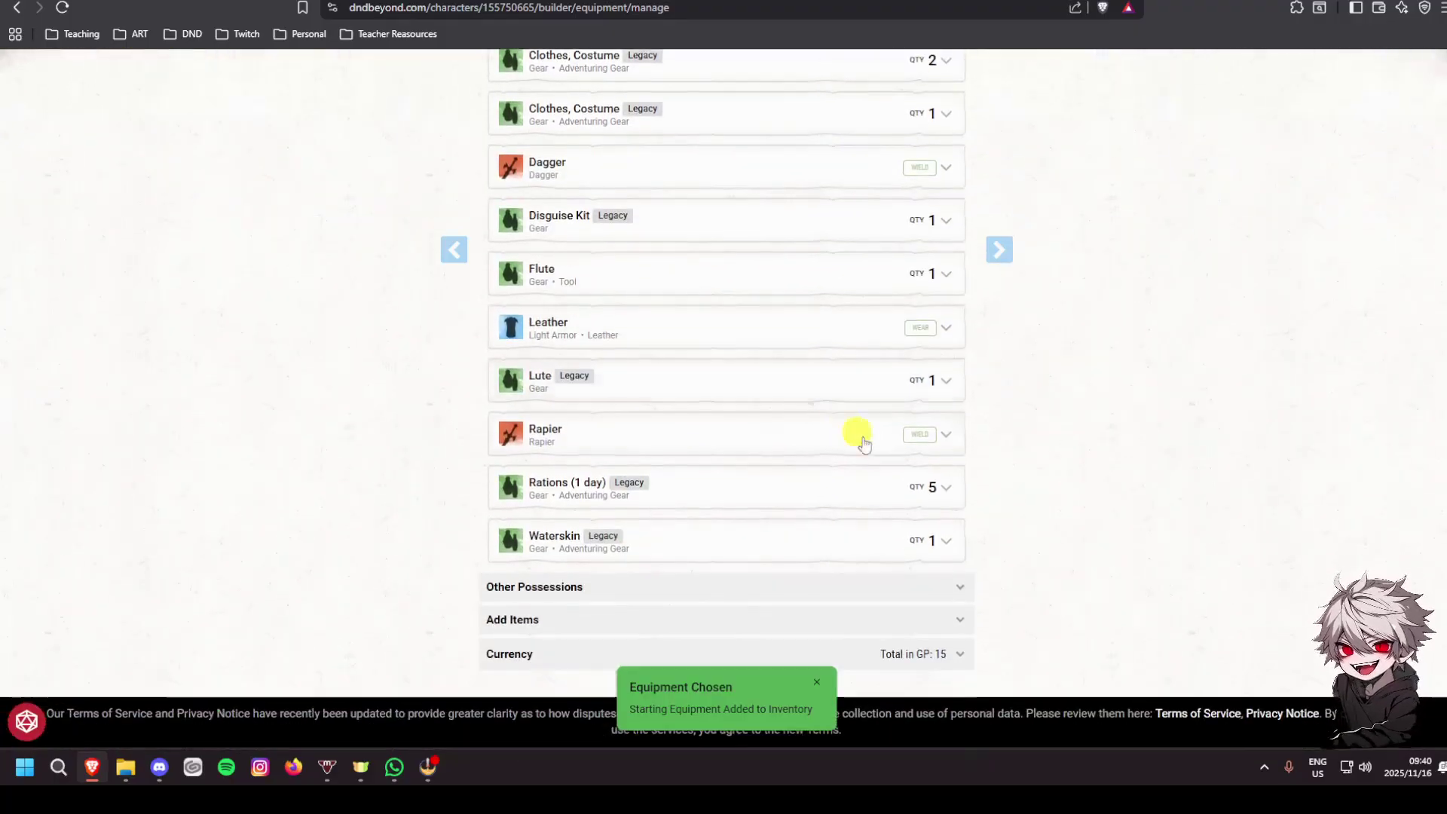
click(916, 438)
scroll(924, 437, up, 2)
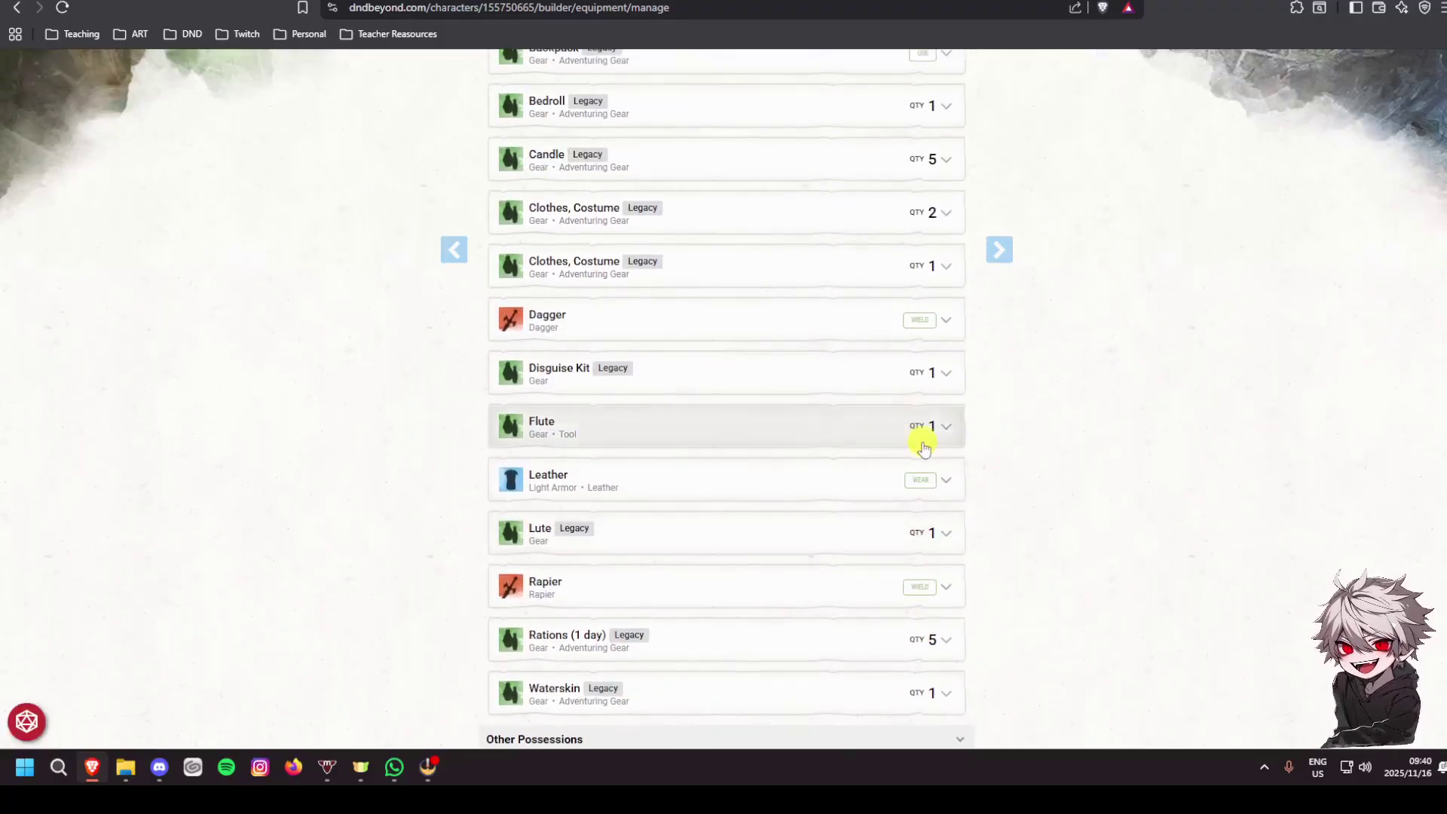
click(918, 480)
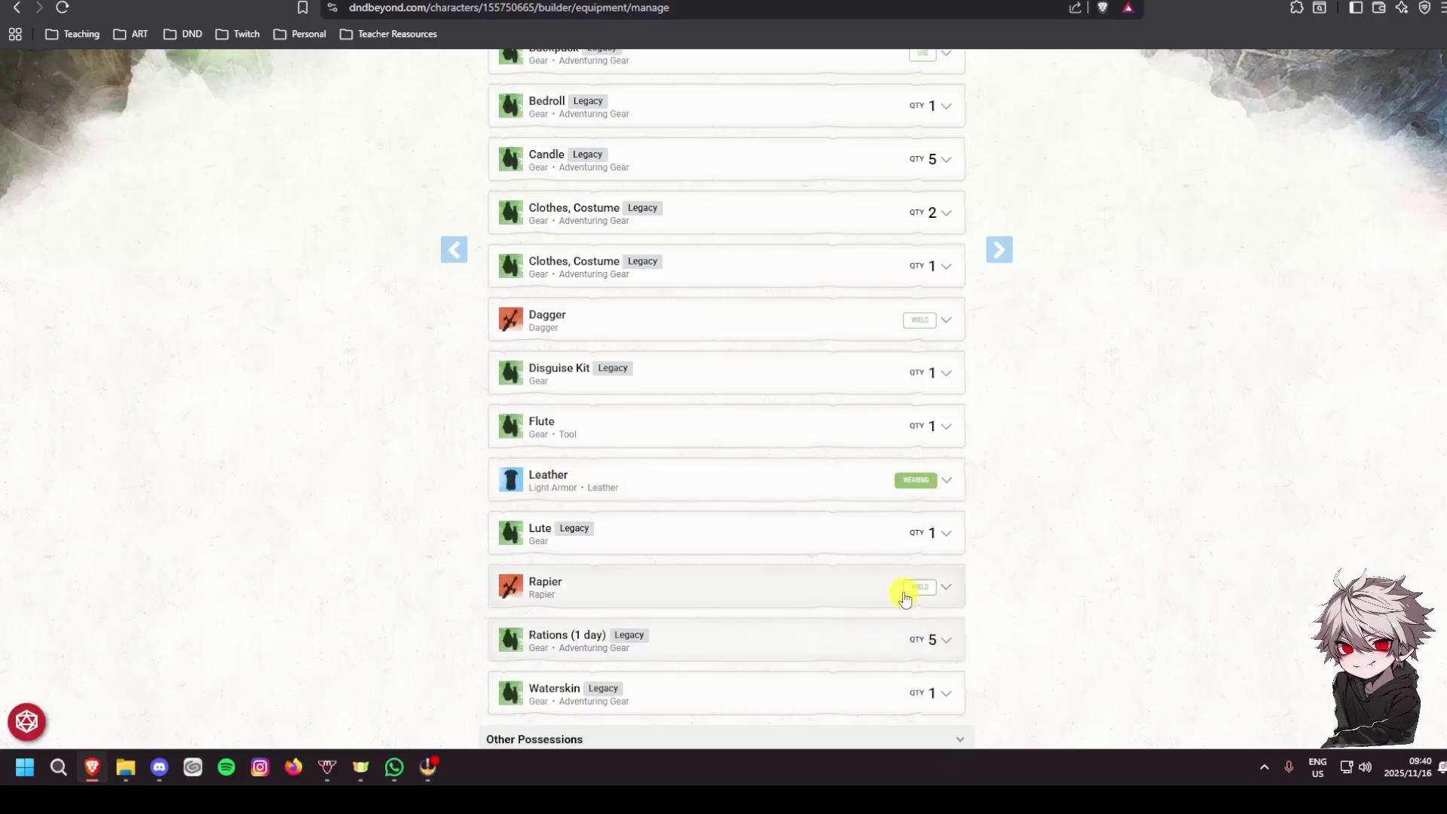
click(913, 587)
Open the finished character sheet and examine the ability scores, skills, actions and bonus actions
scroll(1040, 585, up, 5)
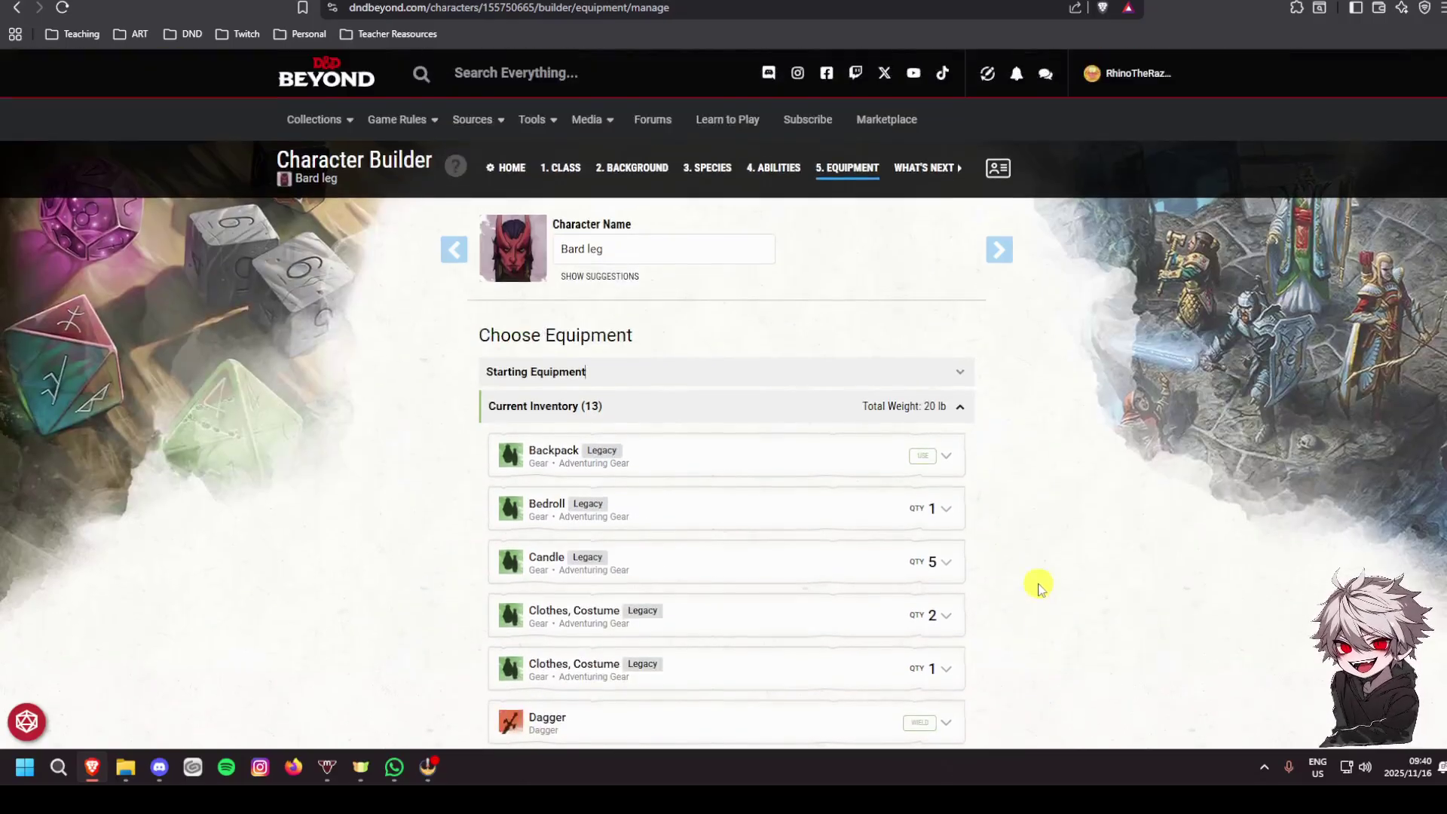
click(914, 168)
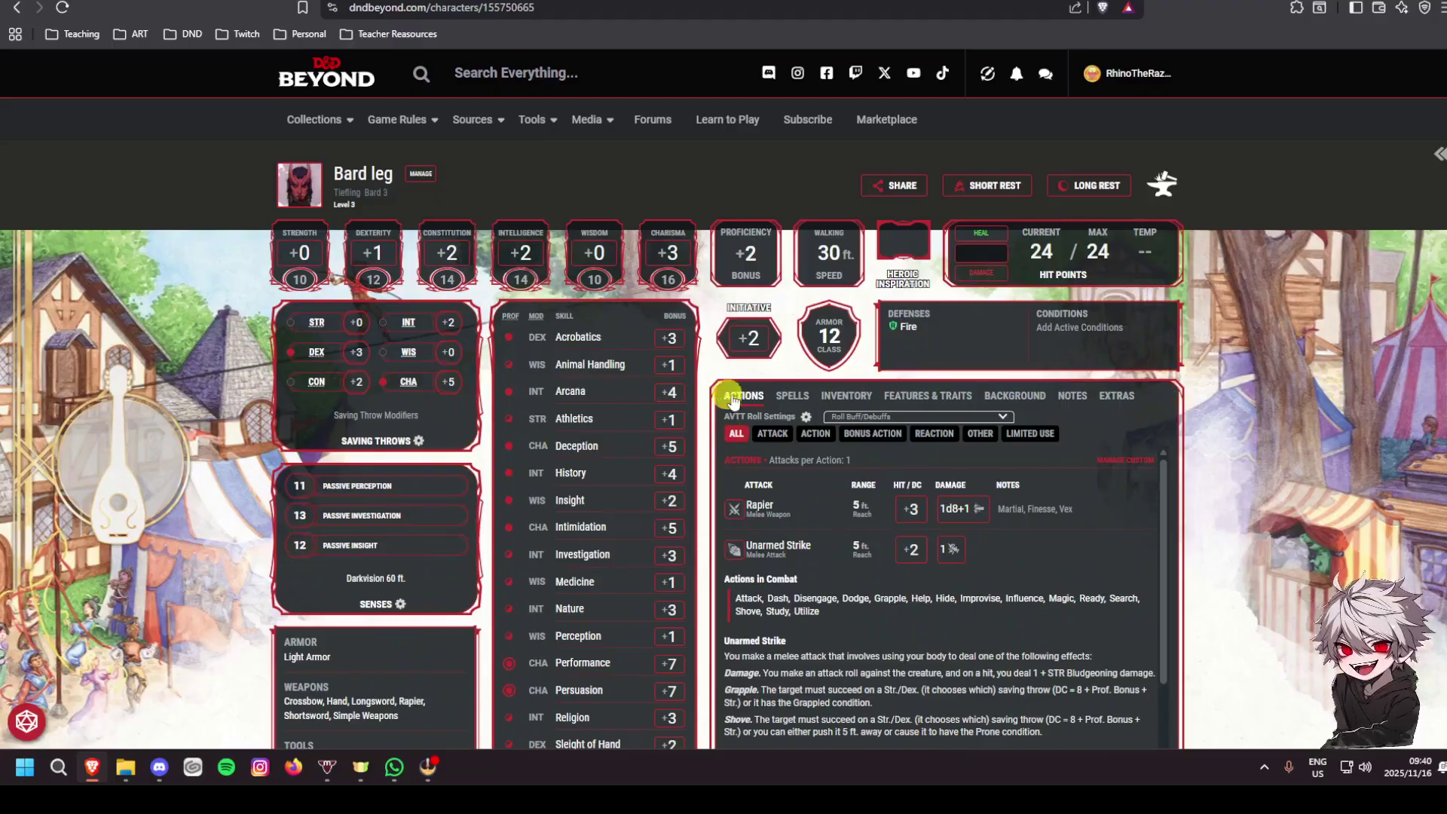
scroll(688, 445, down, 2)
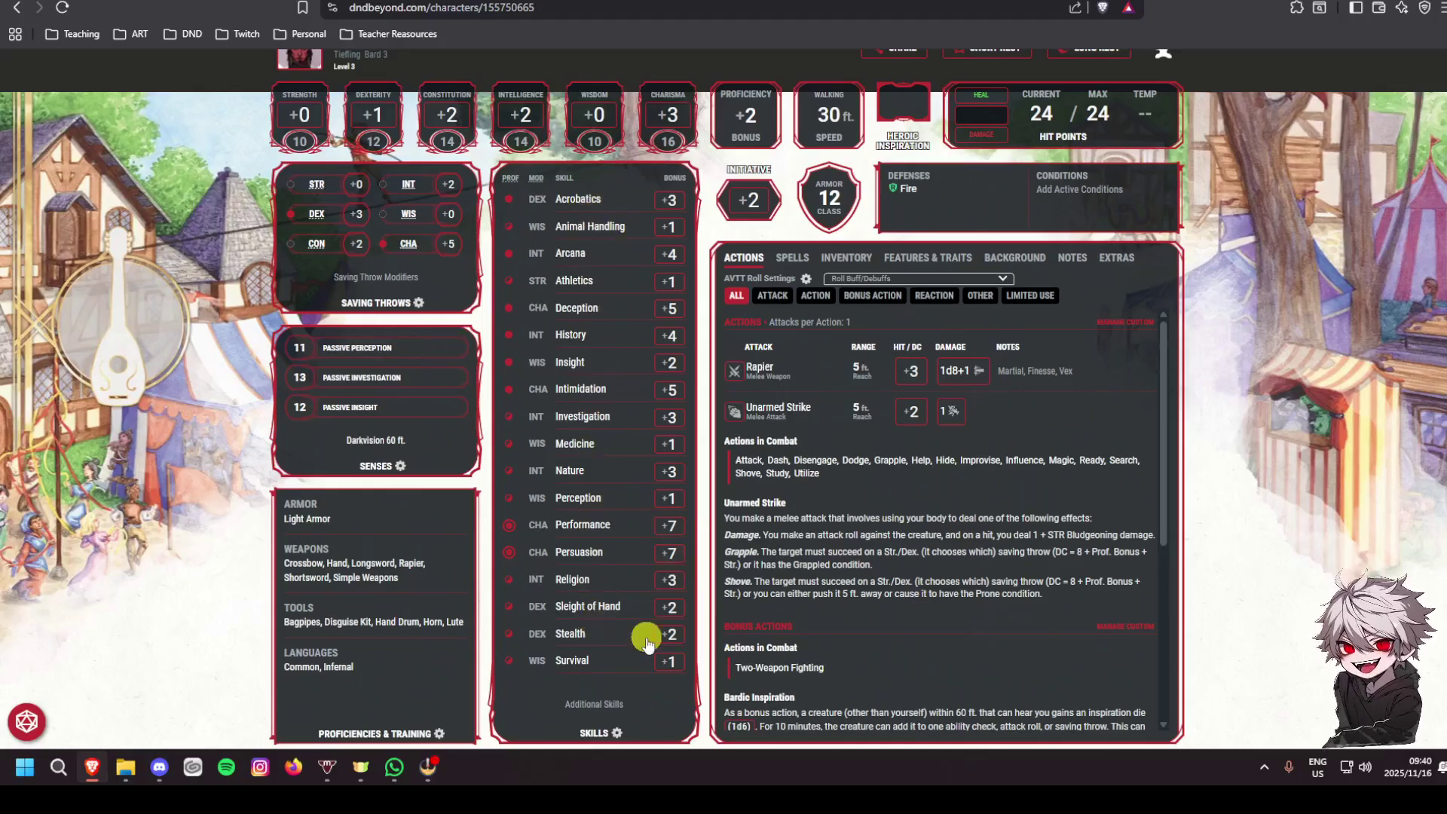
scroll(961, 591, down, 2)
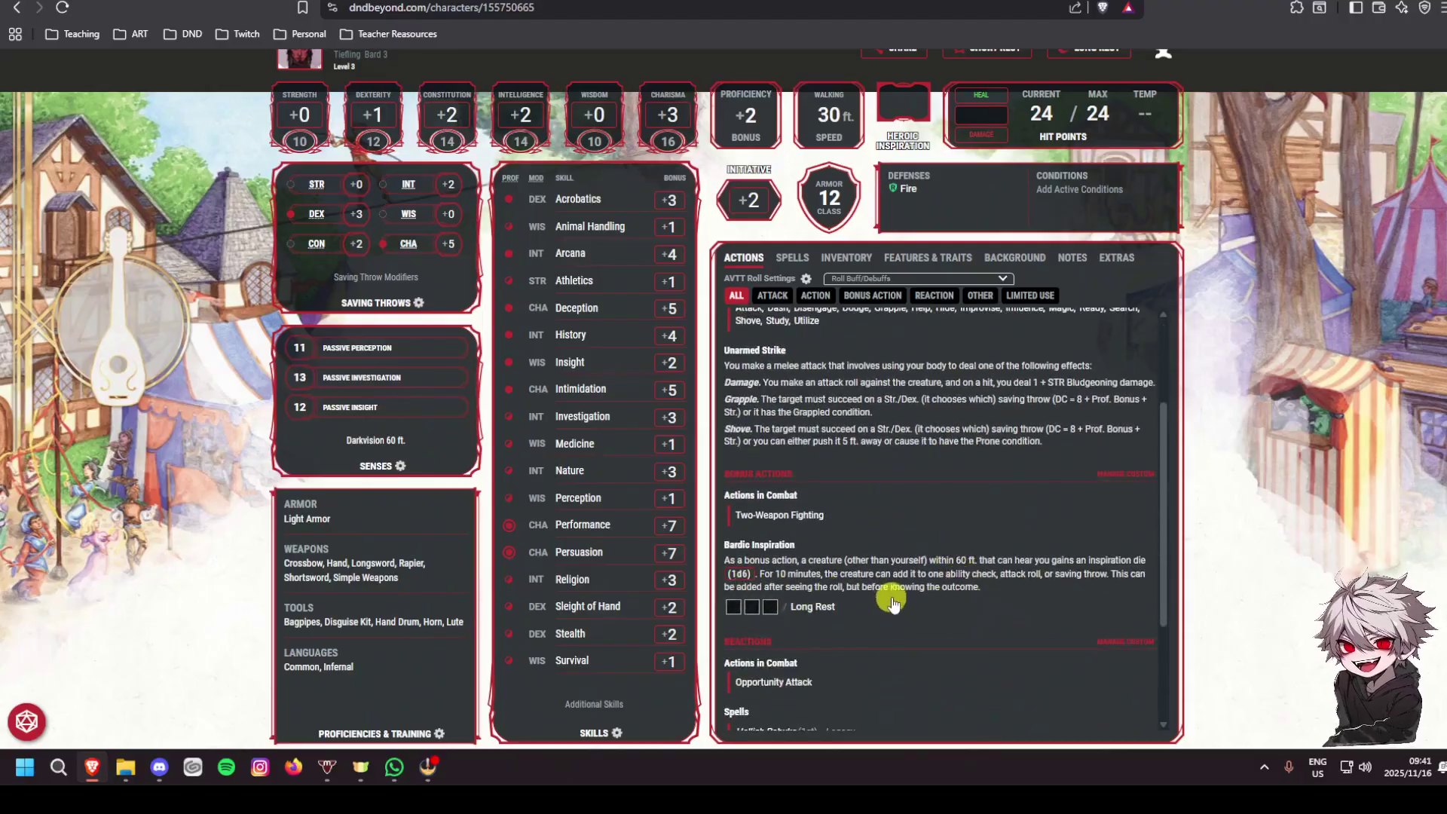
Review the bonus actions, reactions and other actions listed on the character sheet
scroll(821, 577, down, 2)
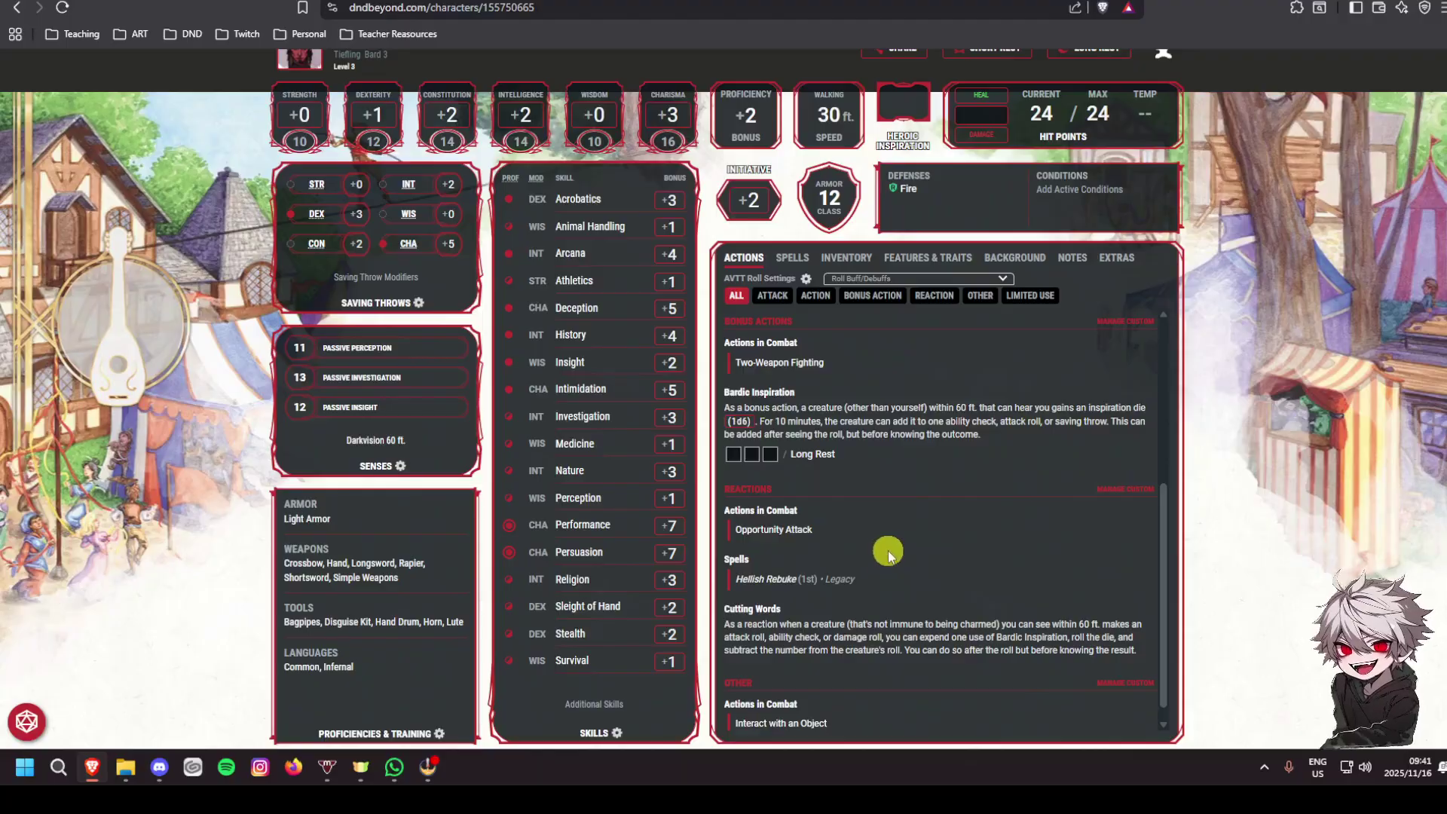
scroll(882, 554, down, 1)
scroll(860, 490, up, 5)
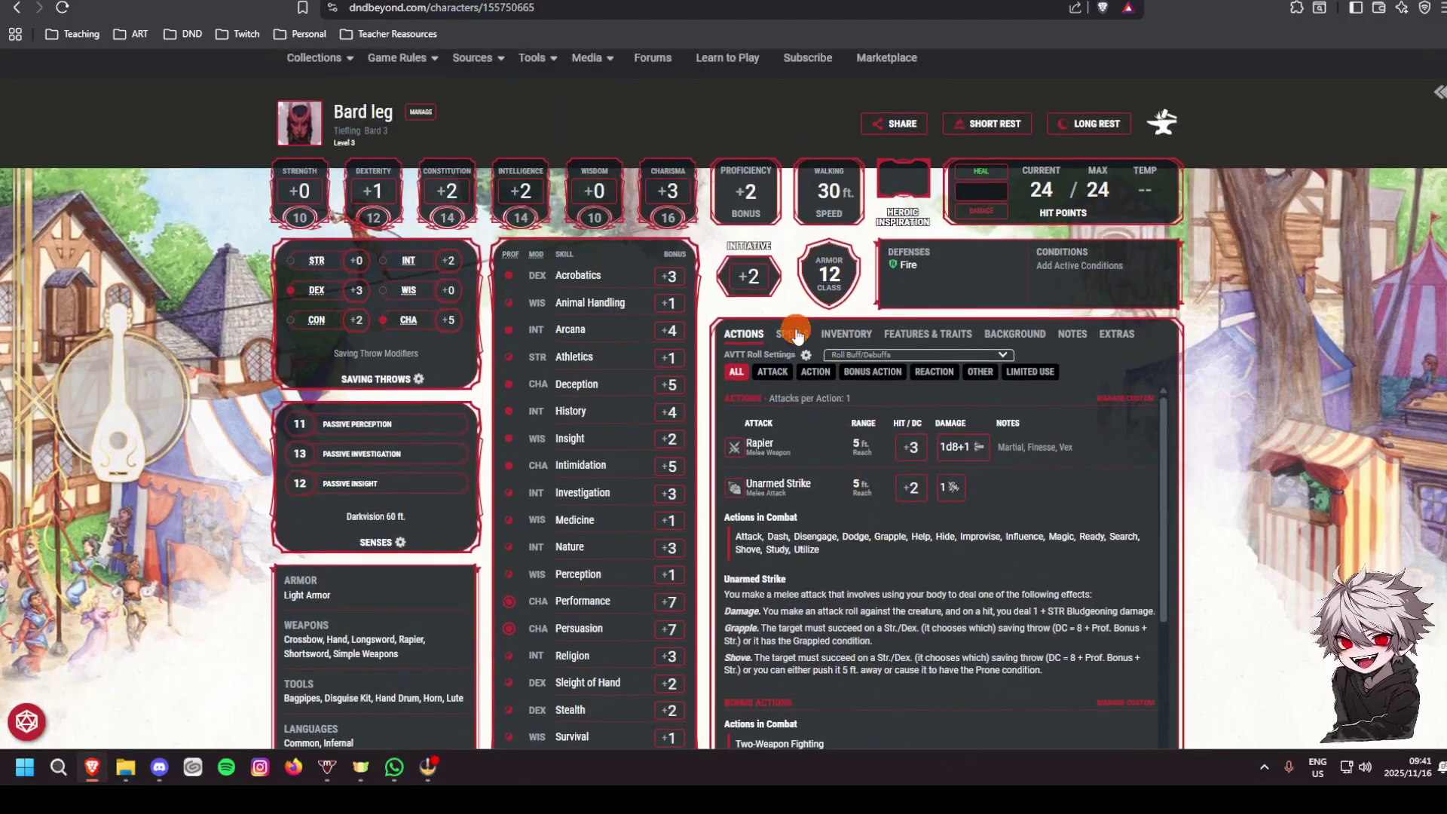
Open spell management from the character's spells and expand the Bard's list of spells to add
click(796, 334)
scroll(958, 437, down, 1)
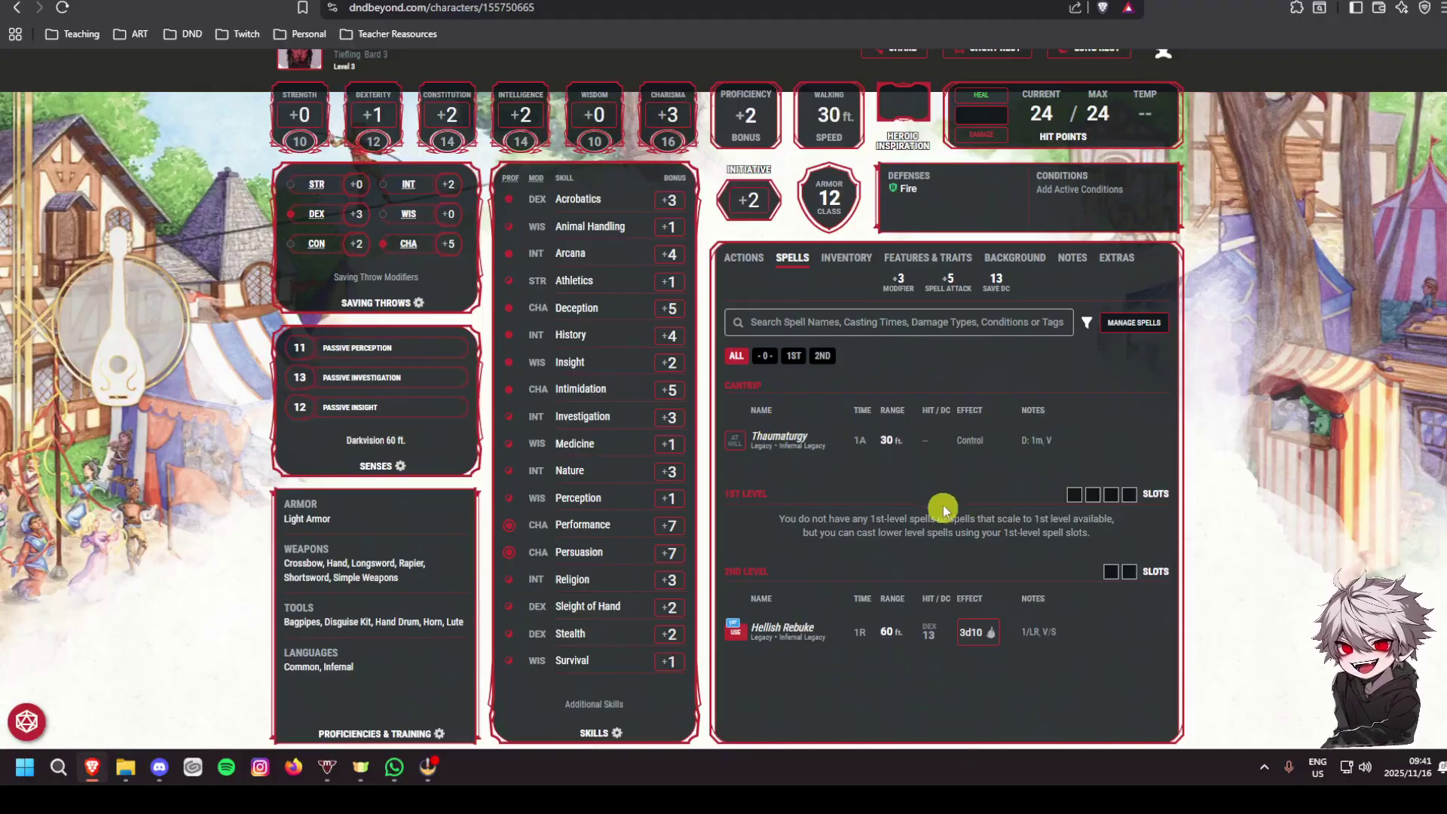
click(1122, 334)
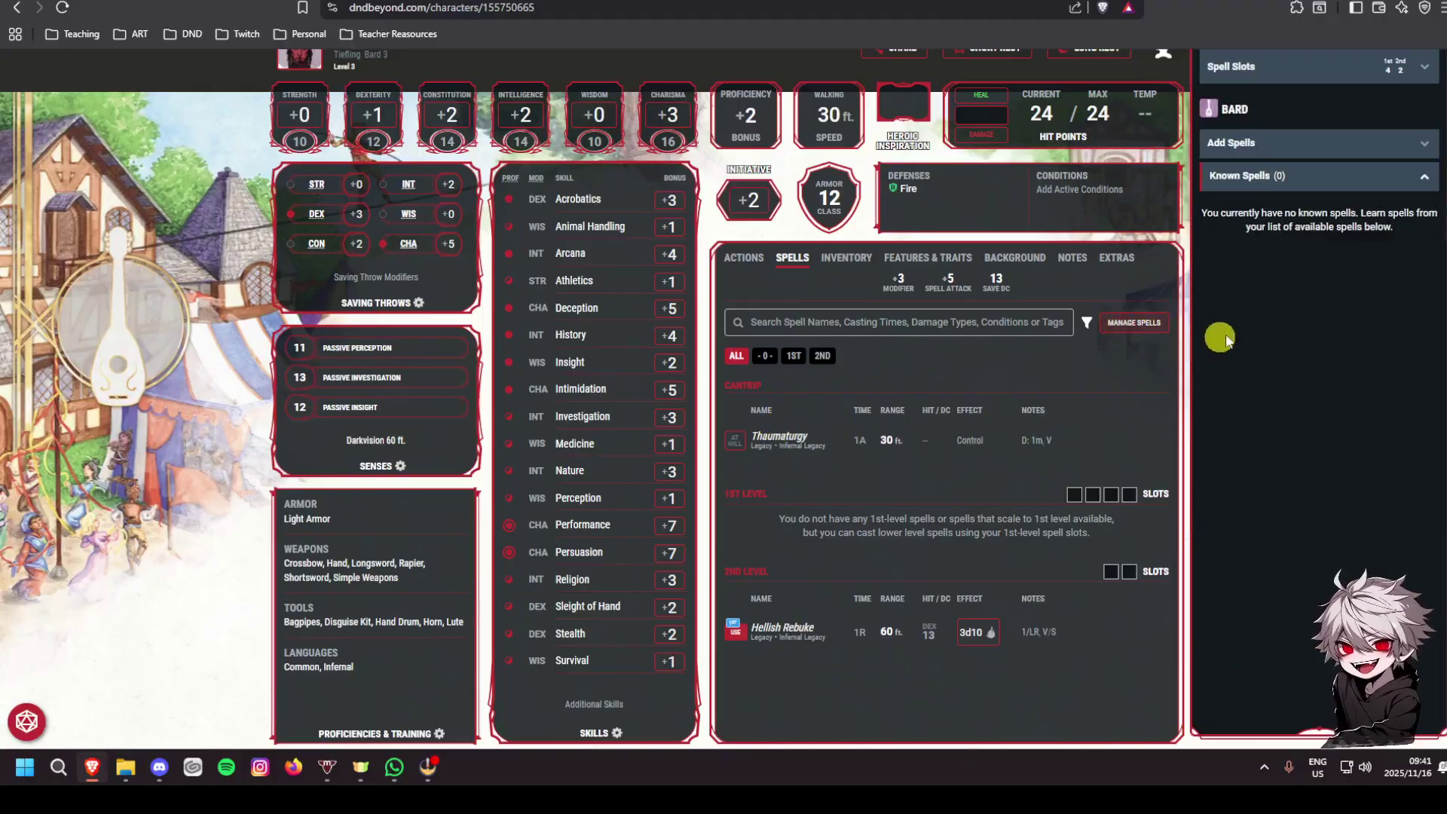
scroll(1316, 256, up, 1)
click(1304, 221)
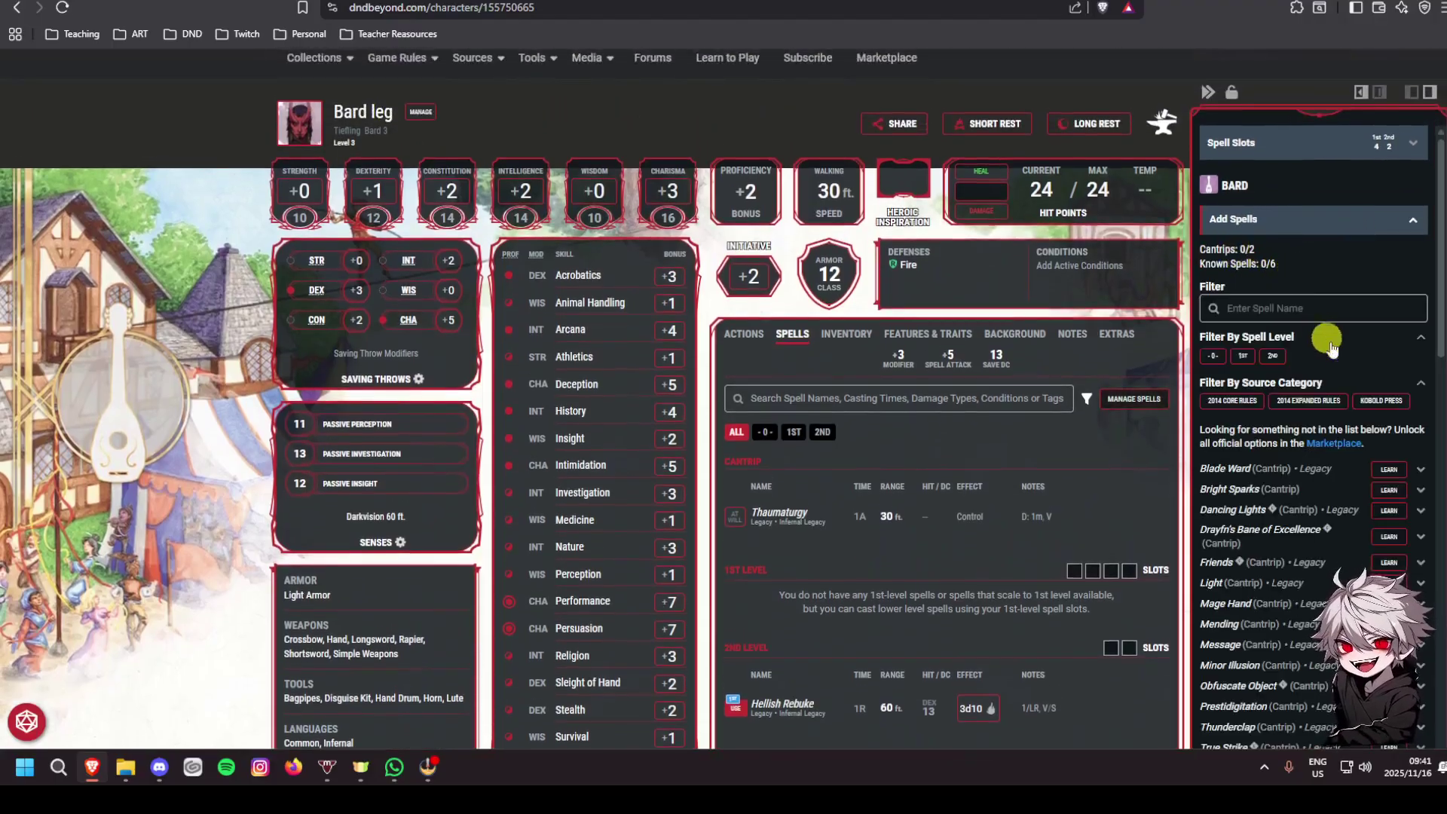
Filter the available Bard spells to level 0 cantrips from the 2014 Core Rules and 2014 Expanded Rules
click(1213, 356)
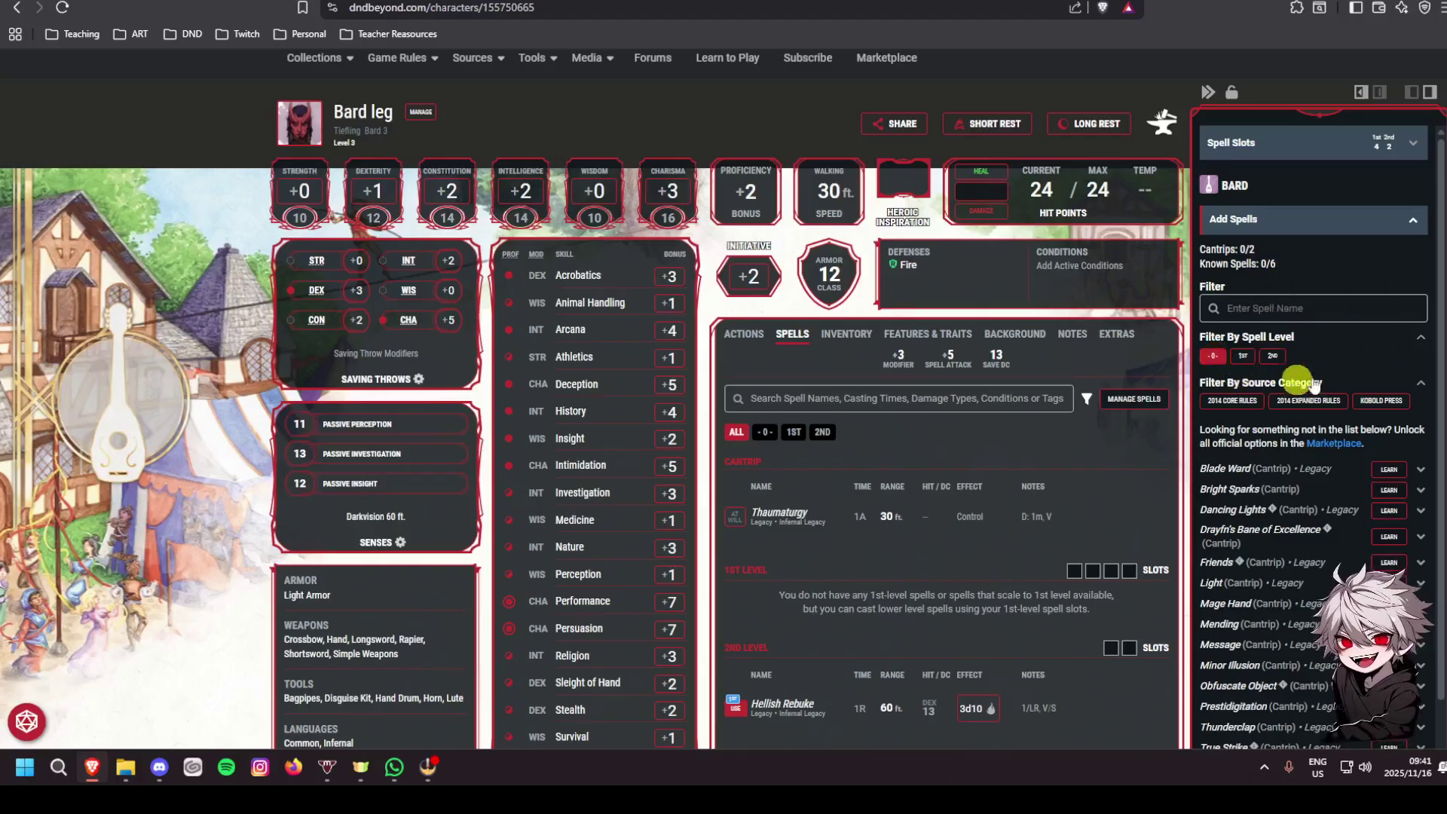
scroll(1349, 482, down, 1)
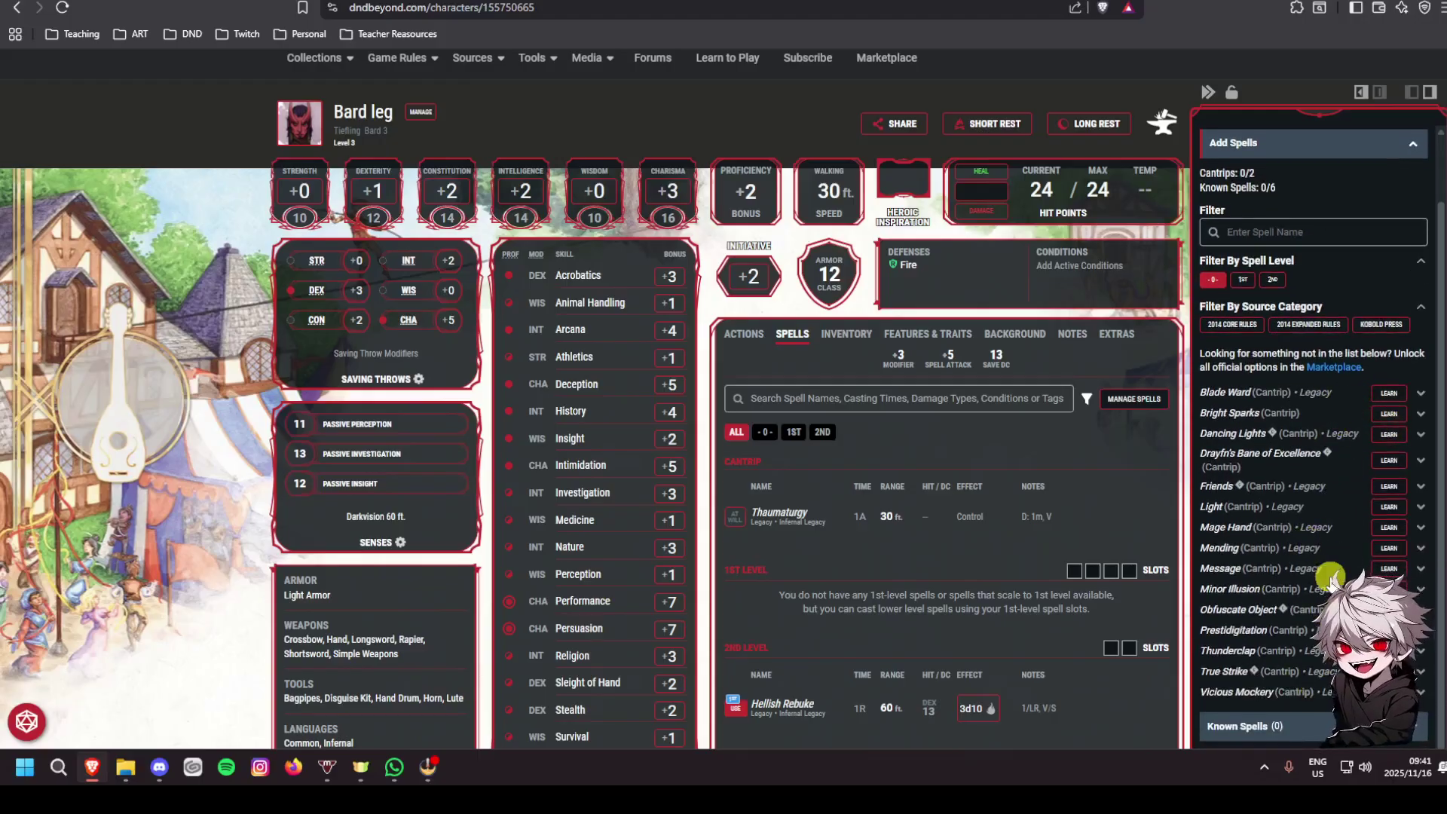
scroll(1332, 579, down, 1)
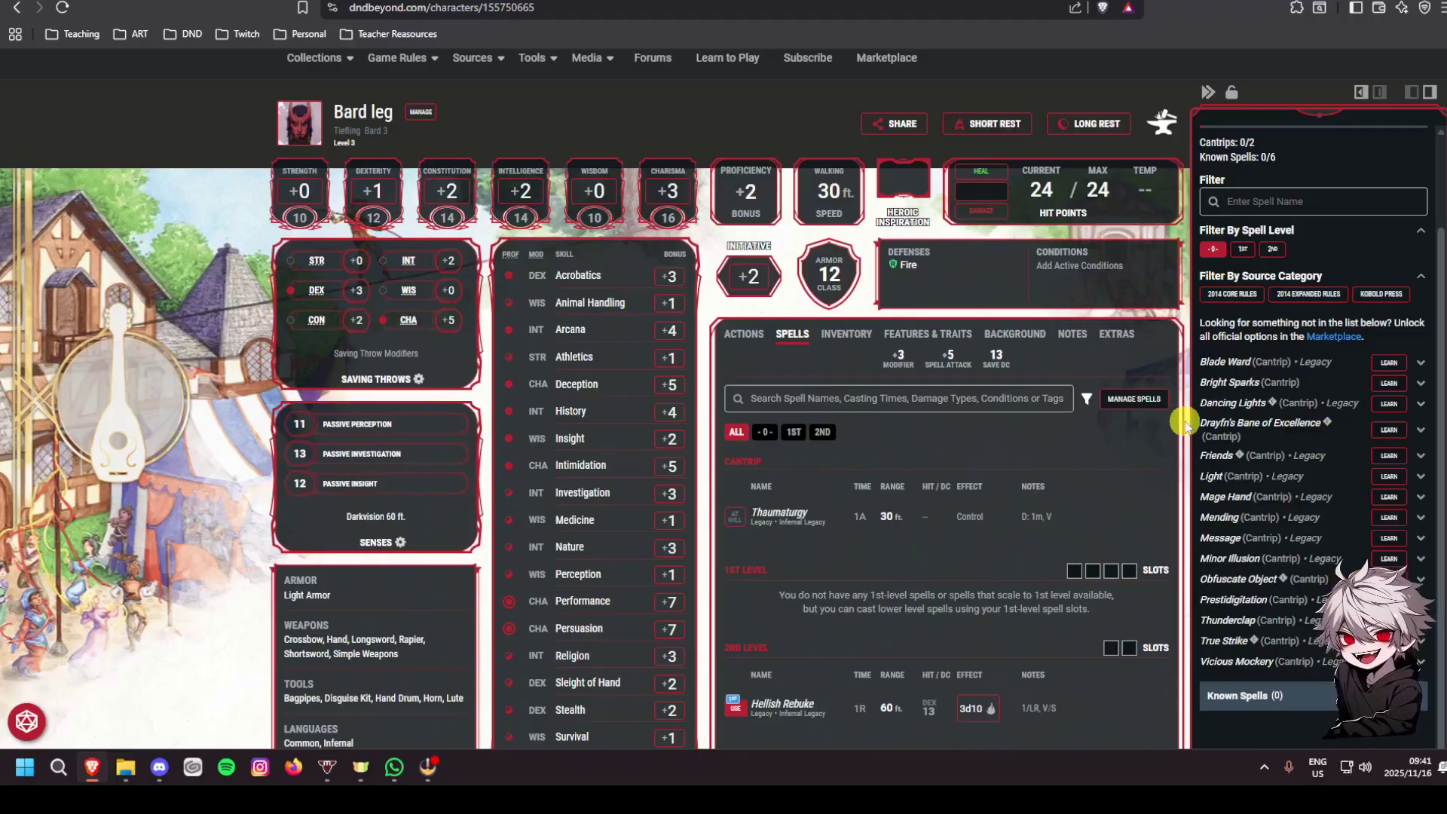
click(1234, 293)
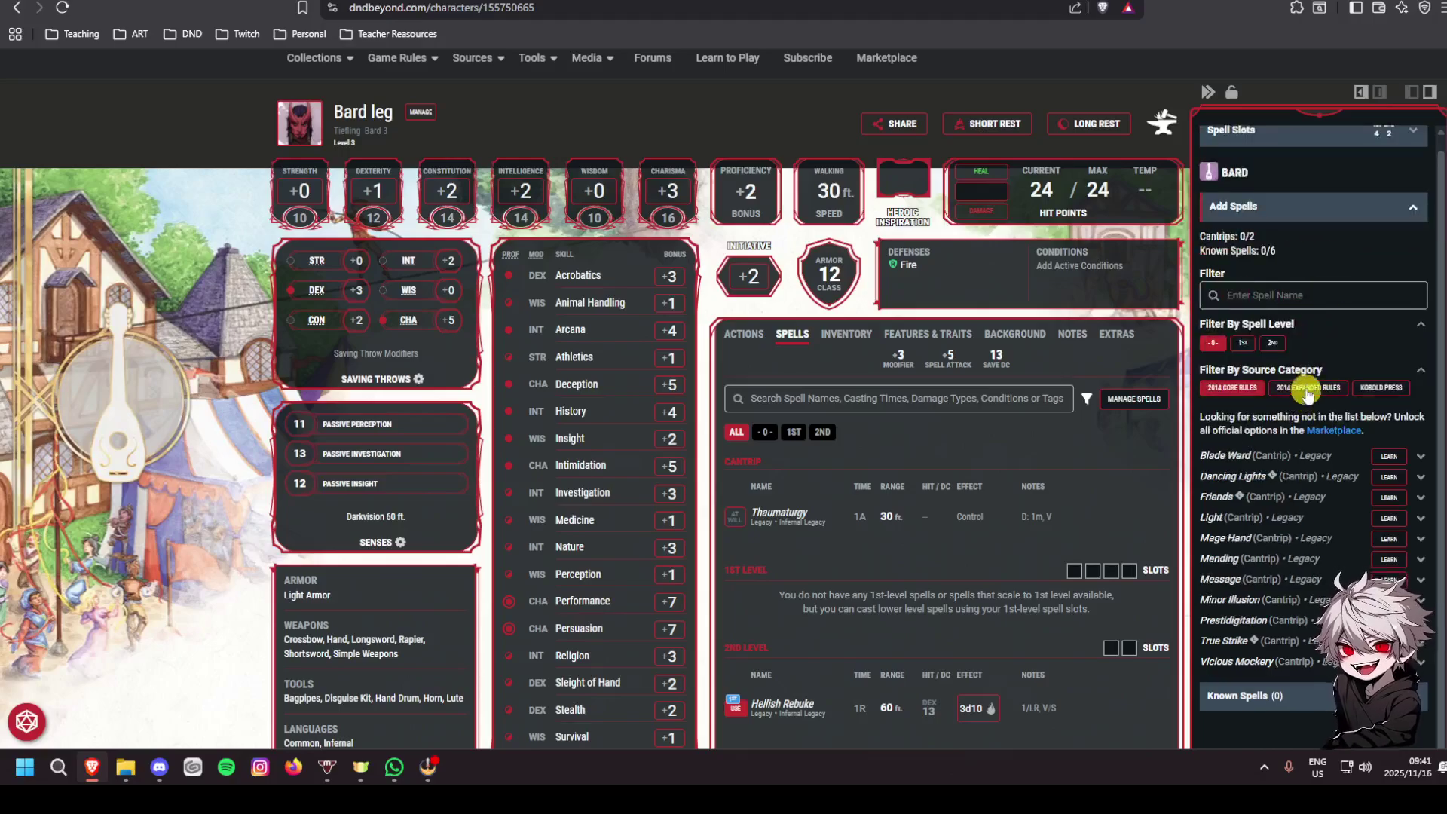
click(1307, 389)
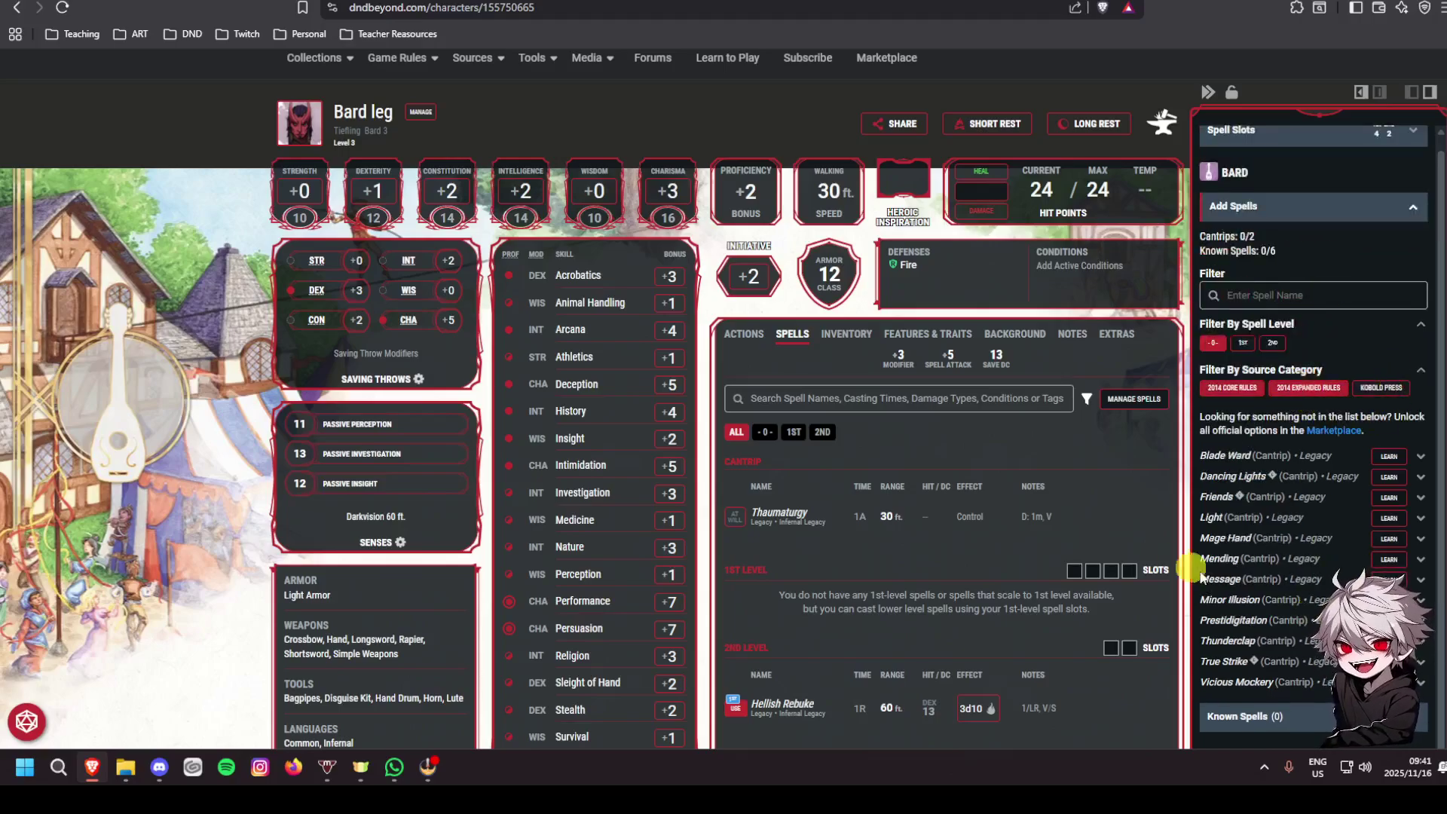
scroll(1199, 577, down, 1)
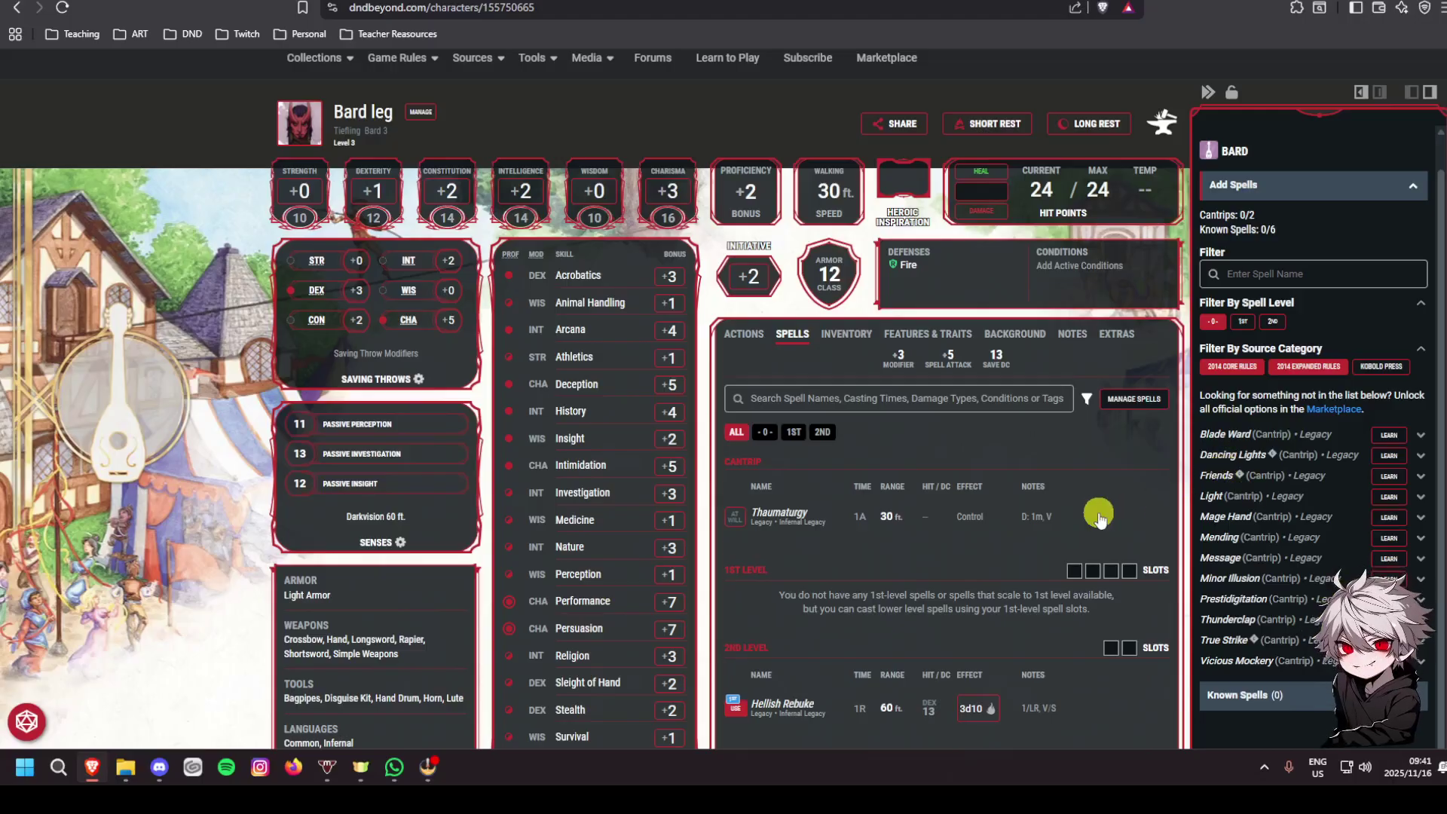
Learn the Message and Vicious Mockery cantrips and read the description of Vicious Mockery
click(1391, 560)
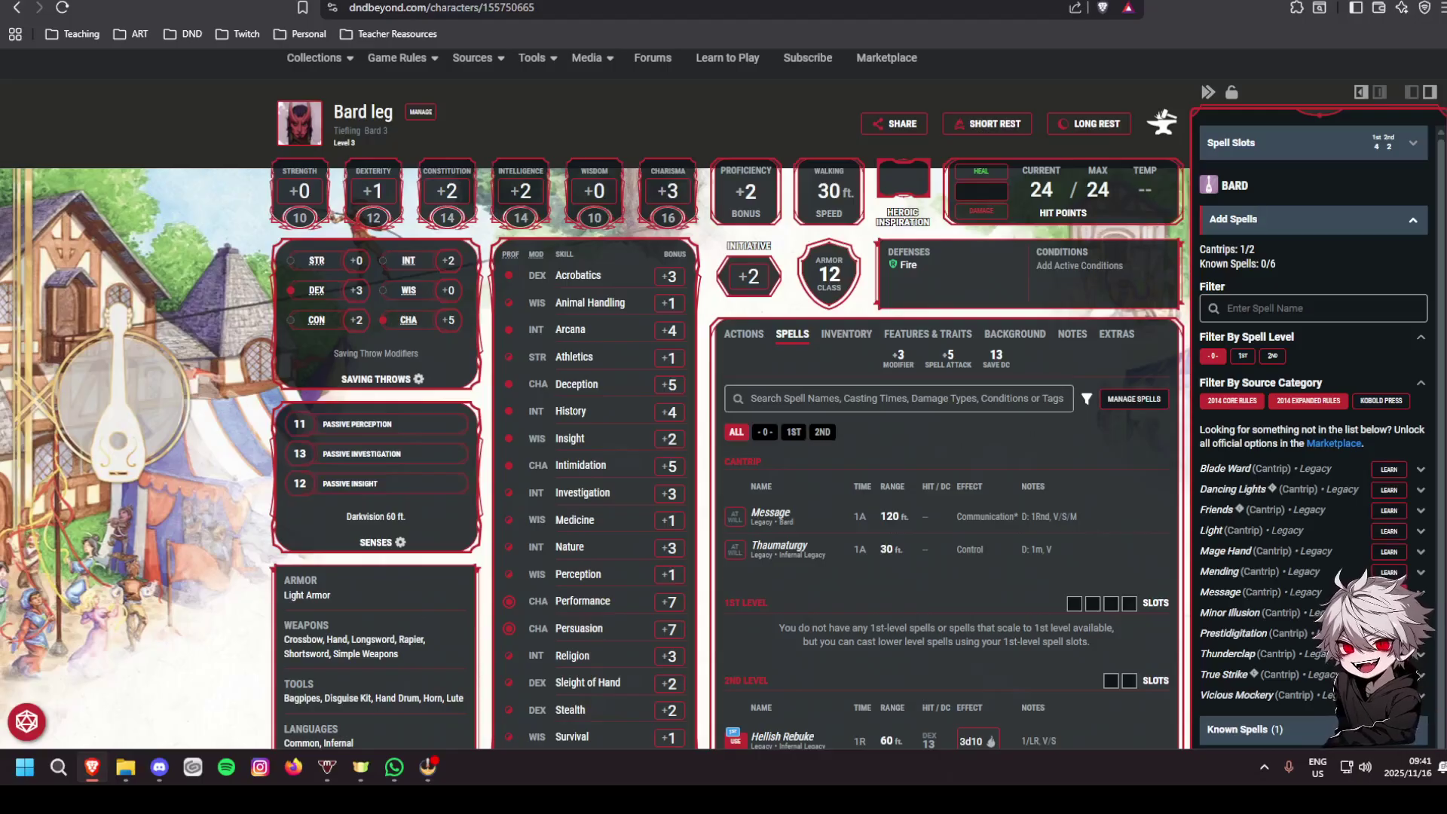
click(1389, 695)
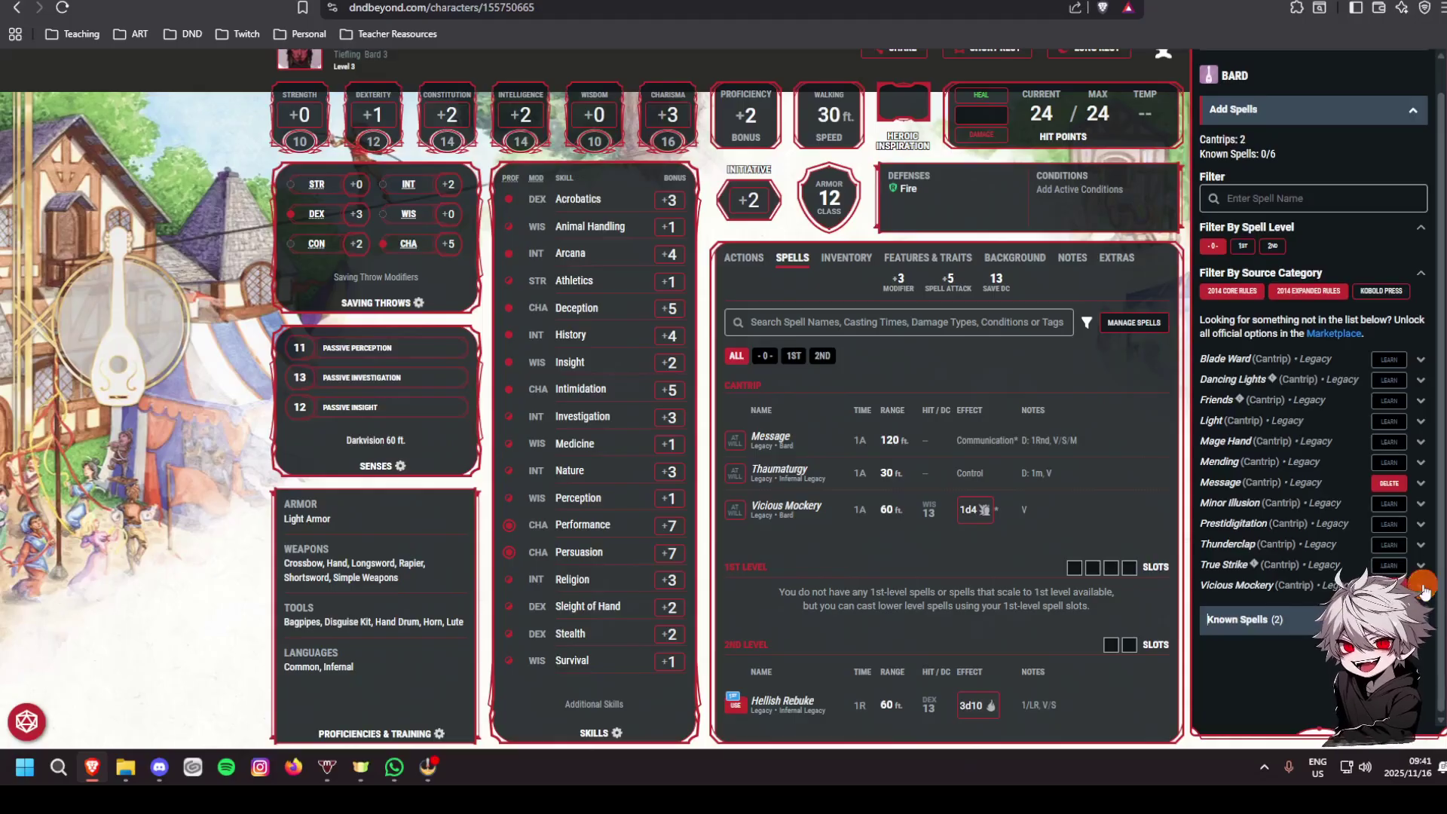
click(1326, 585)
scroll(1324, 354, down, 5)
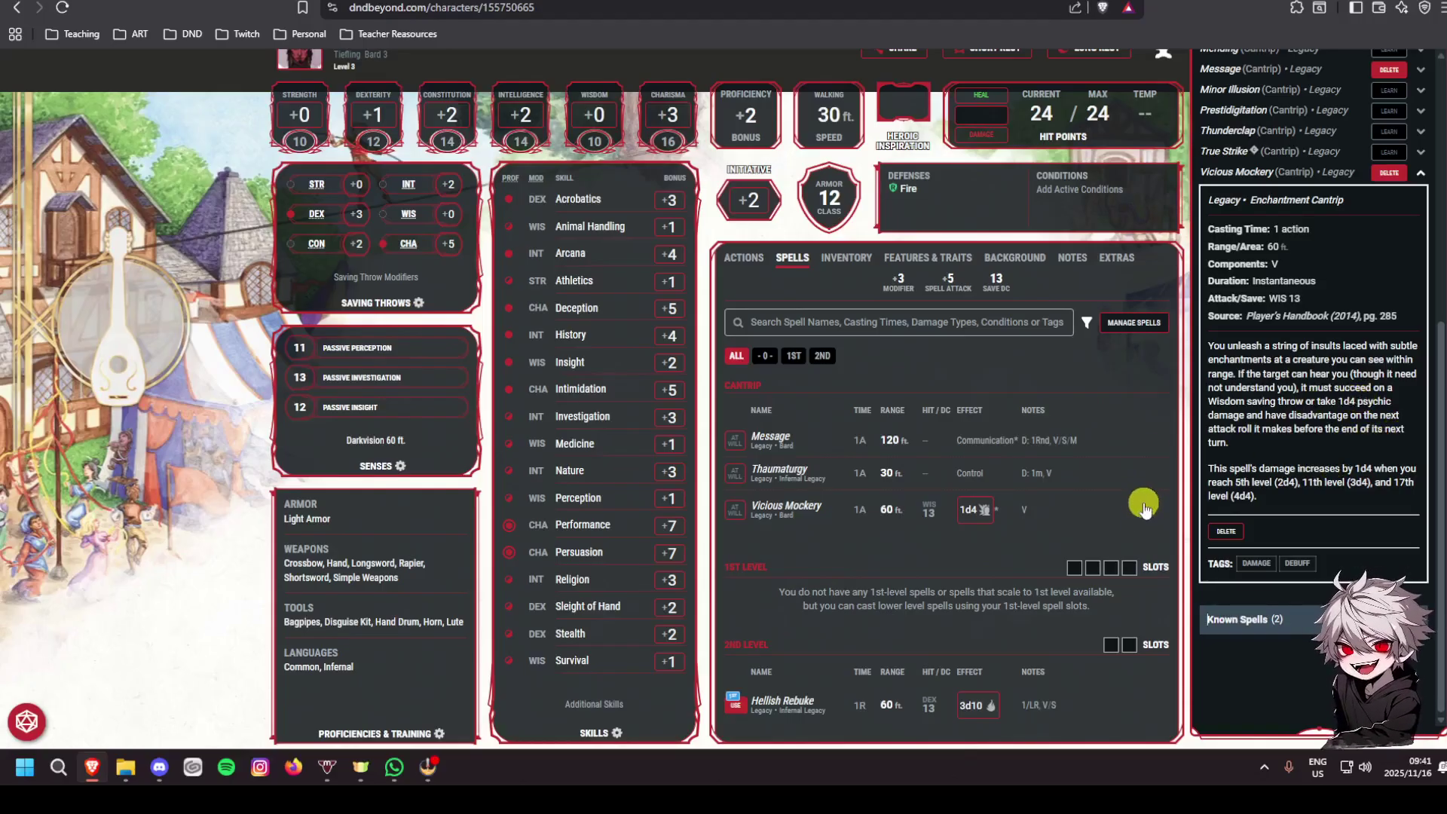
scroll(1395, 490, up, 3)
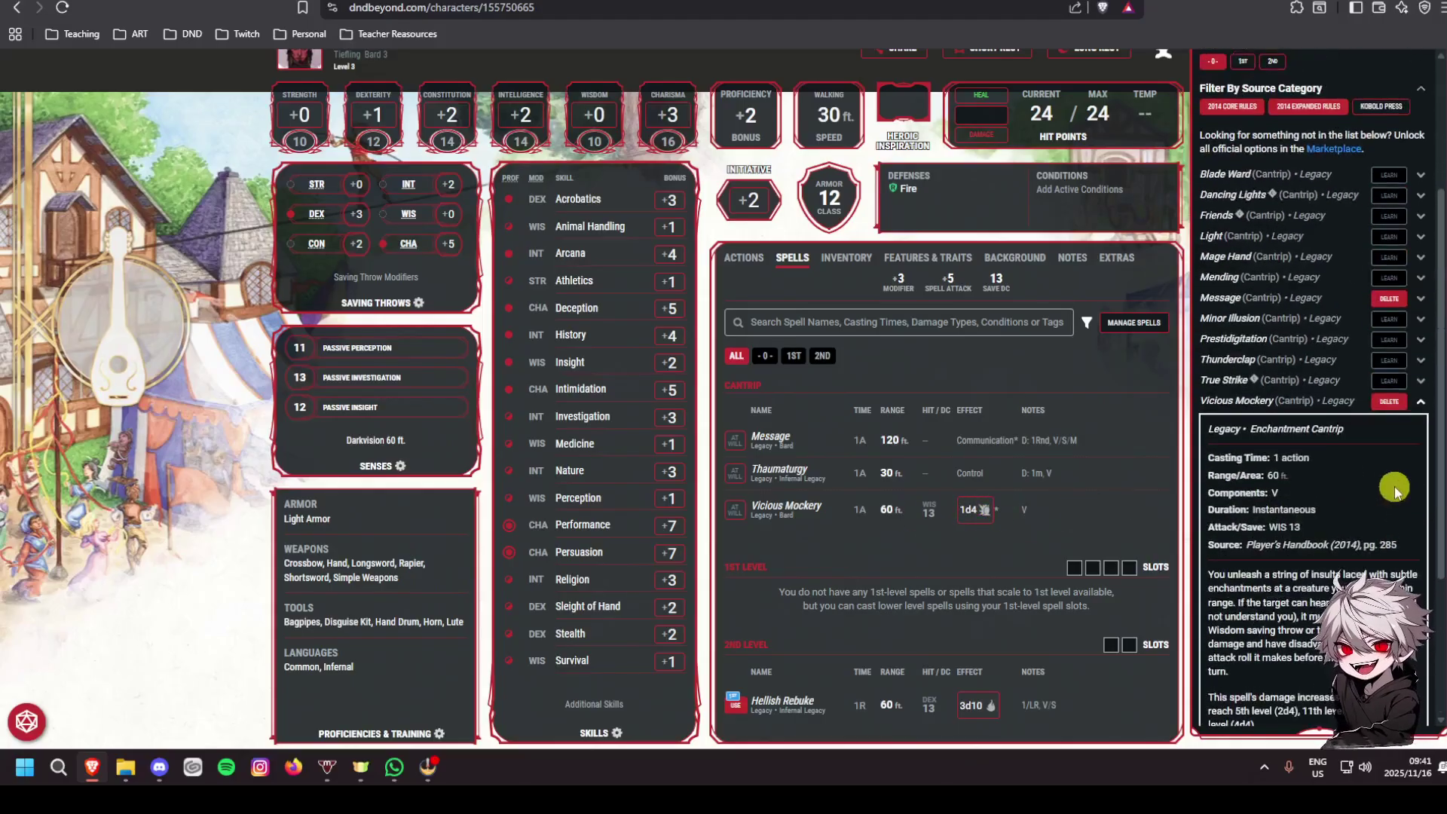
scroll(1390, 482, up, 2)
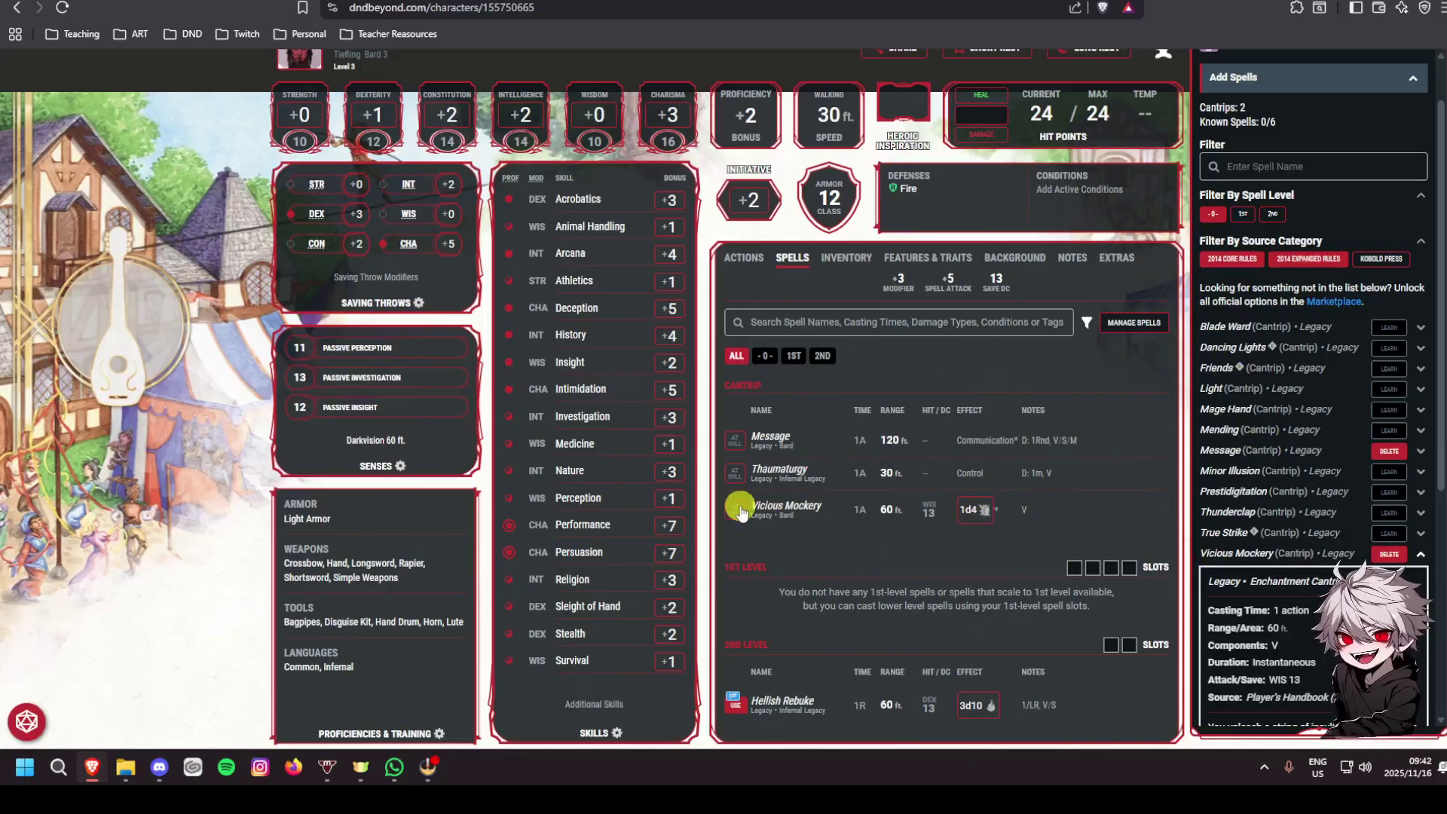
Filter the available Bard spells to 2nd level and learn Shatter
click(1274, 215)
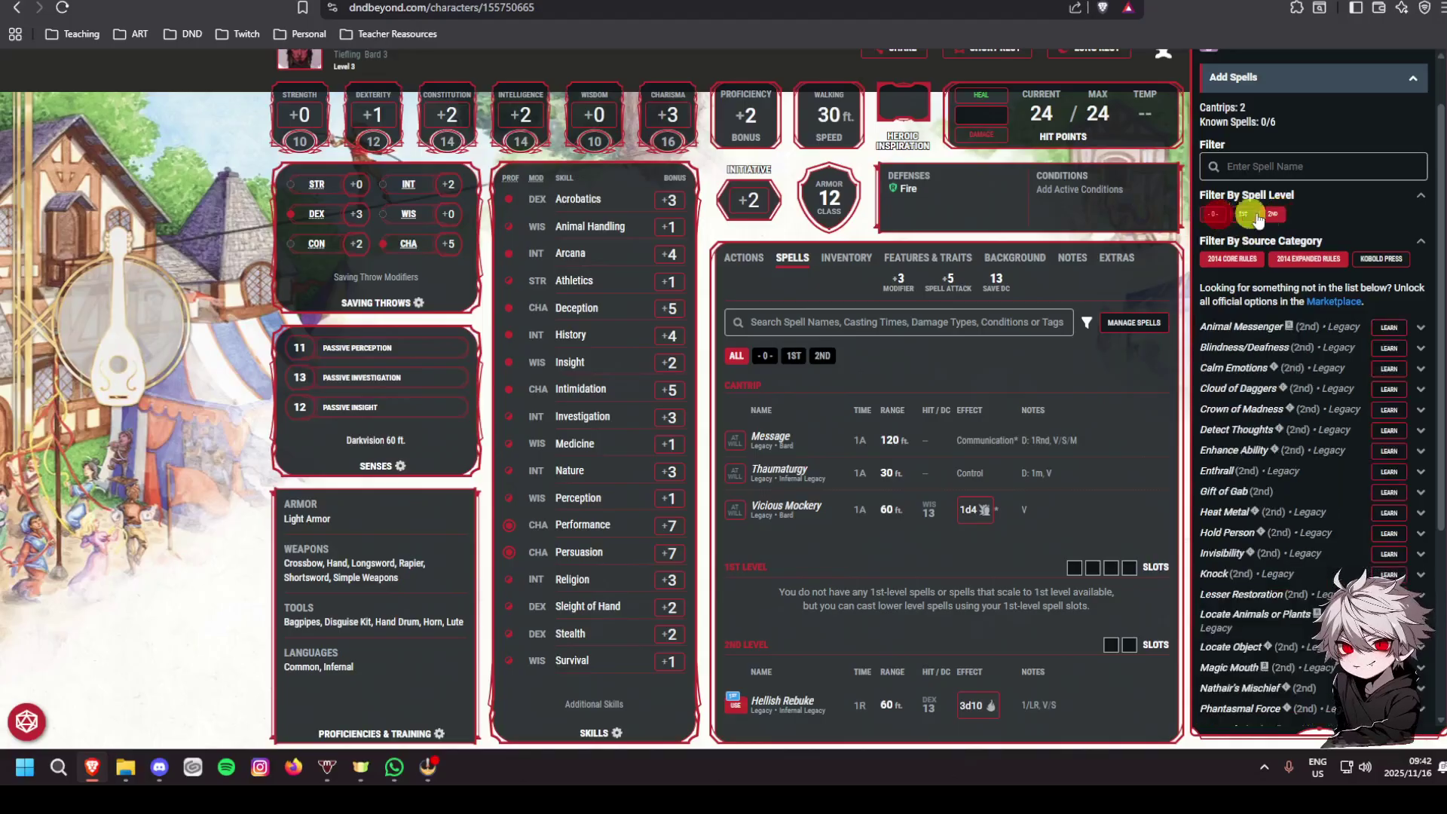
scroll(1344, 456, down, 3)
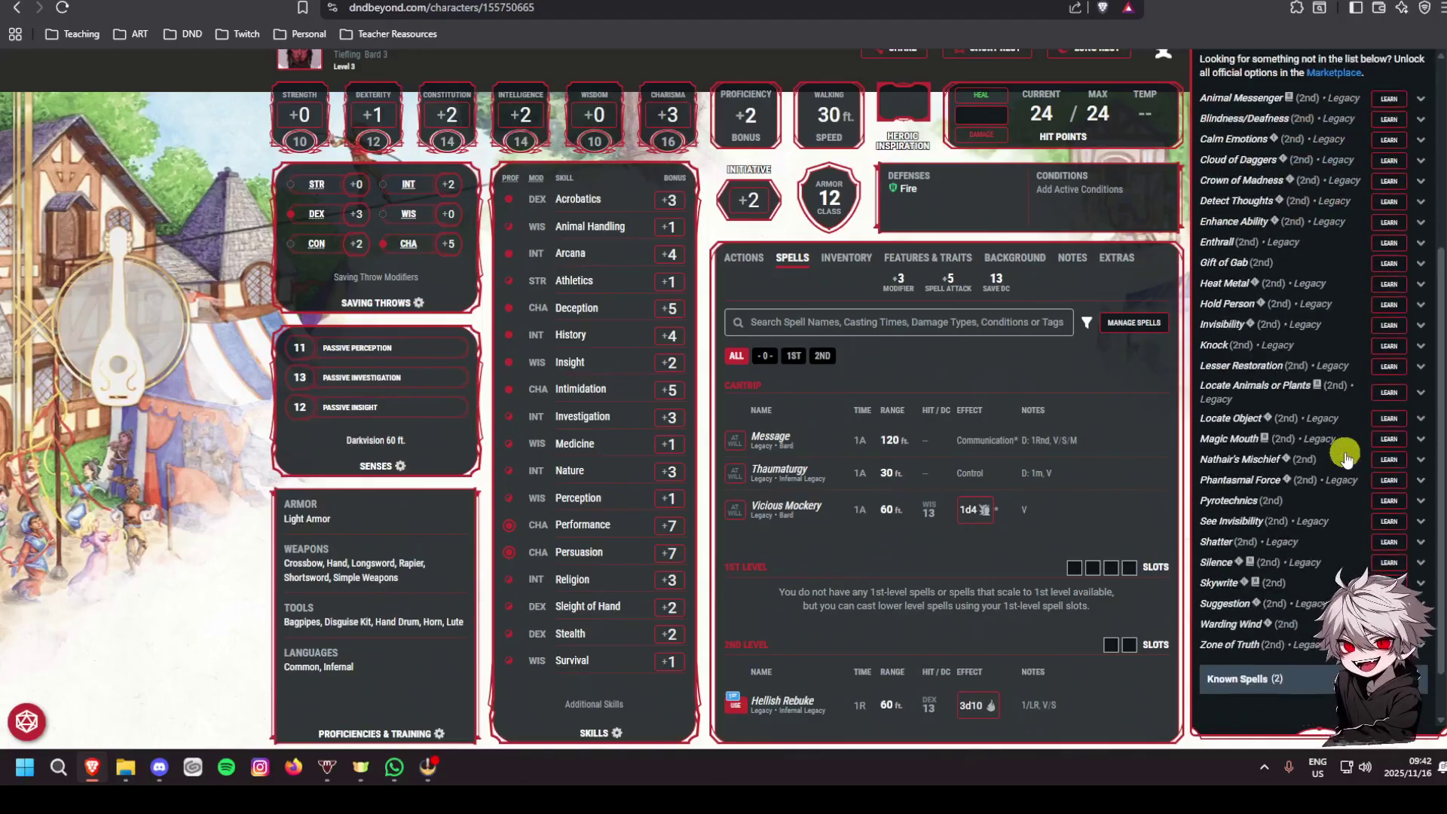
scroll(1345, 467, up, 1)
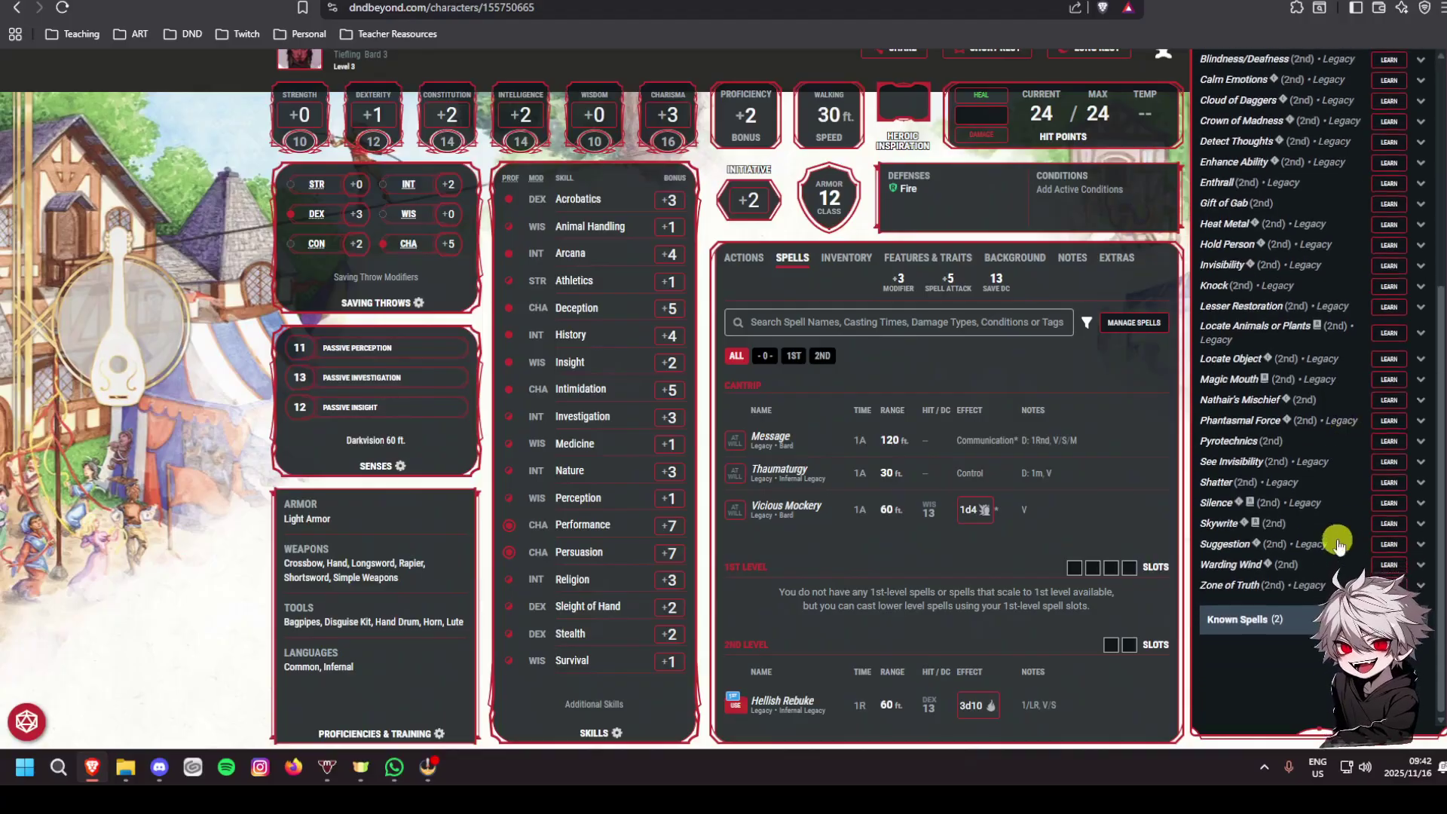
scroll(1302, 477, down, 1)
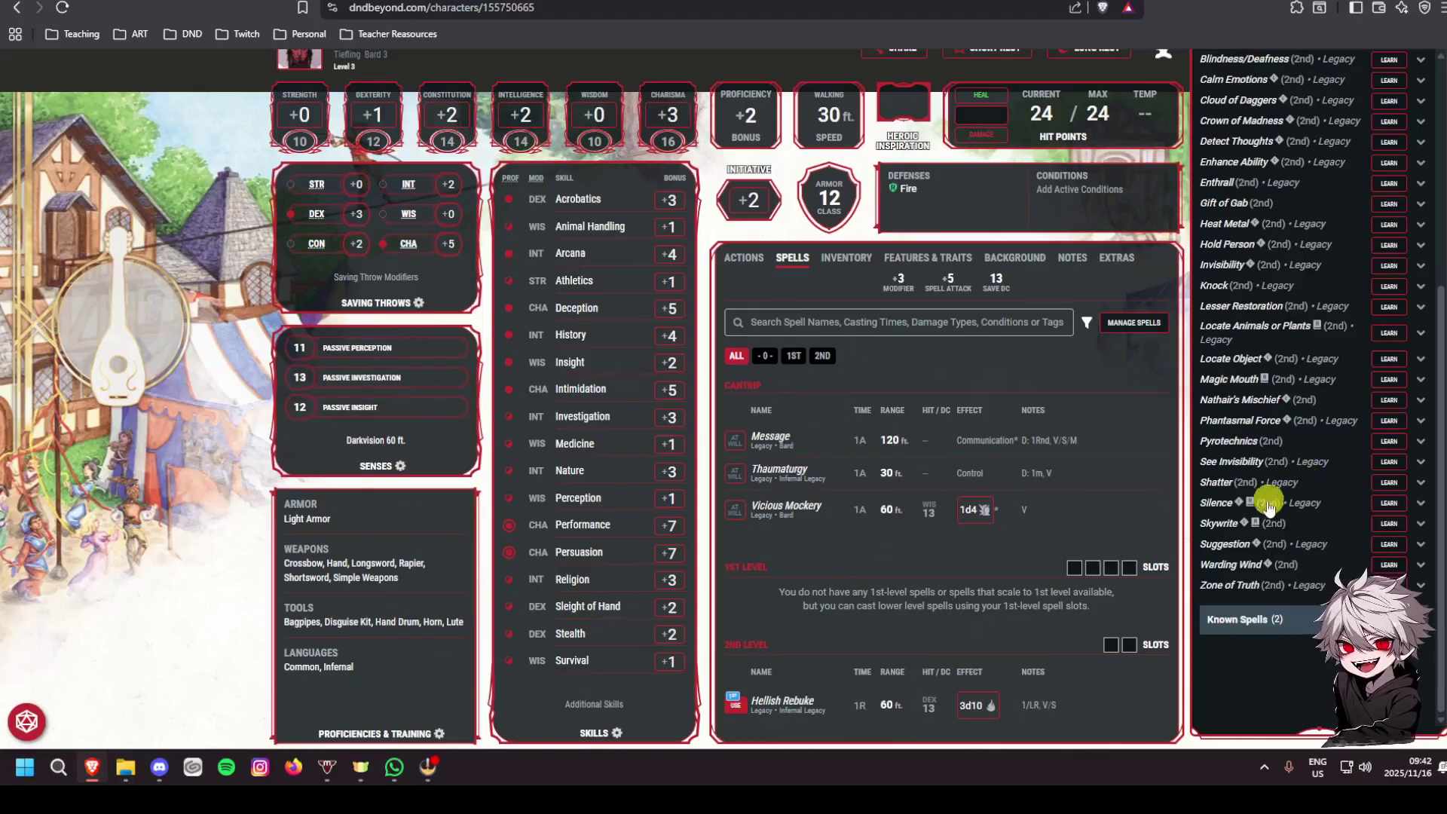
click(1391, 483)
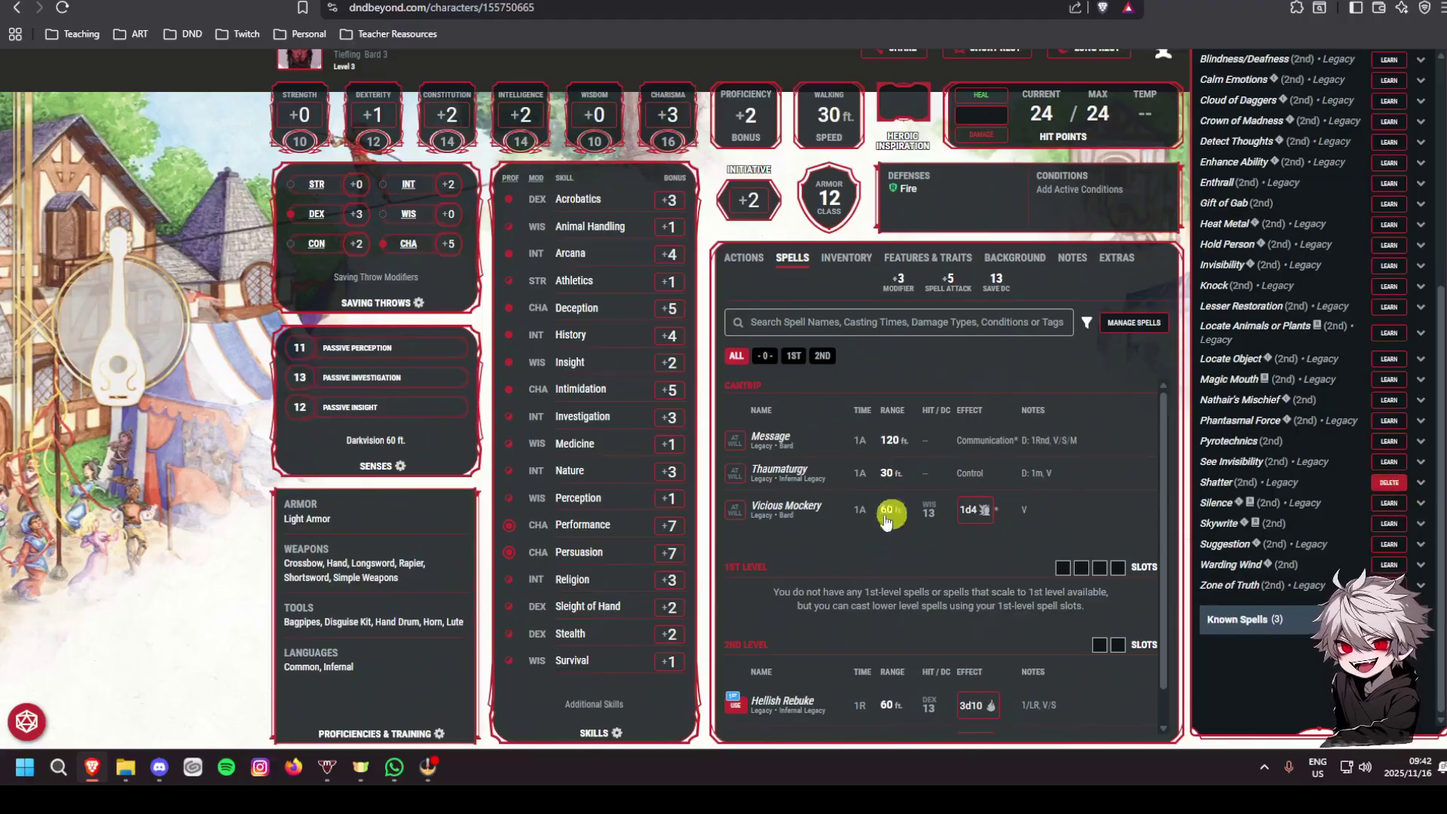
scroll(890, 513, down, 1)
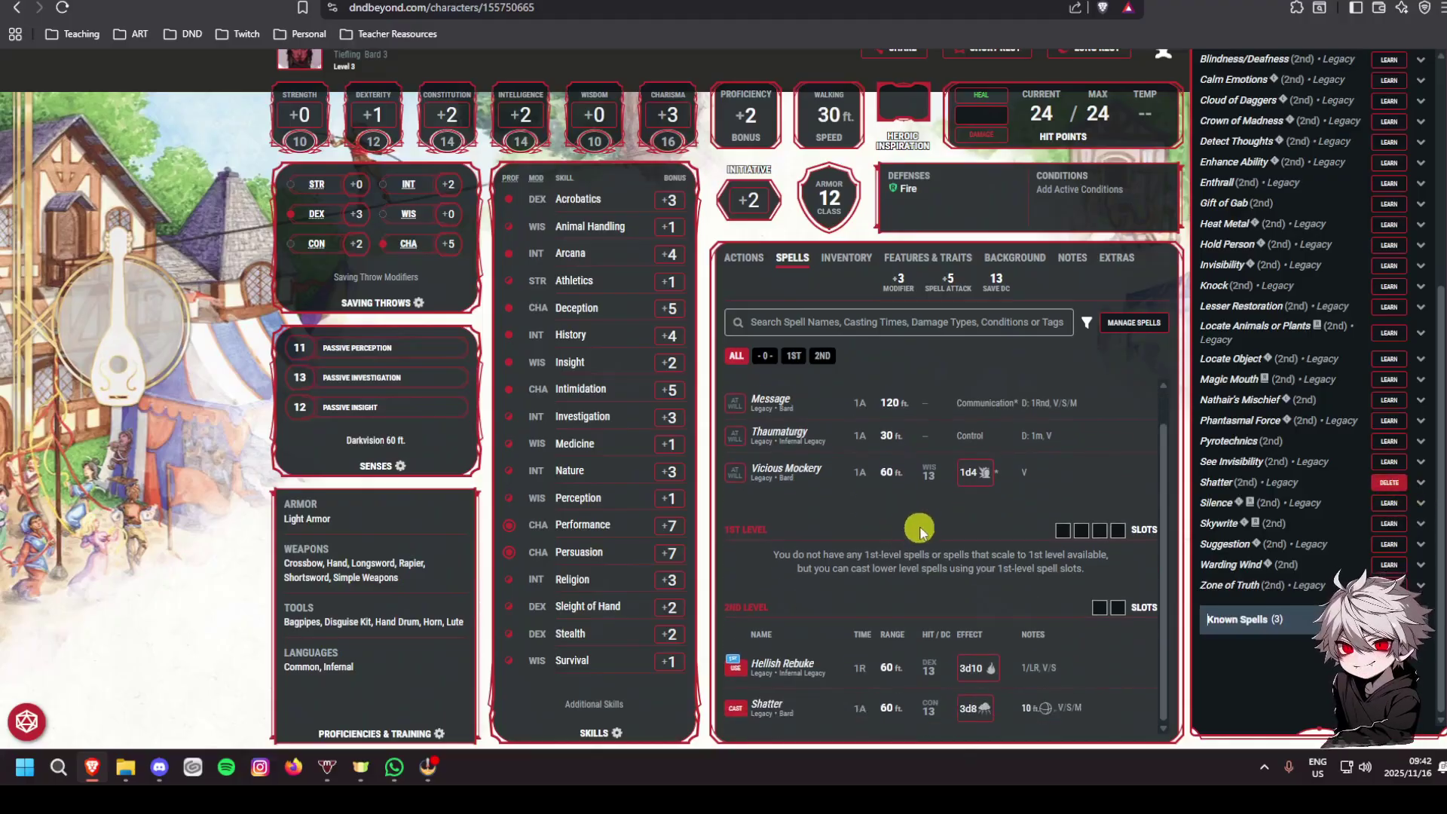
Read the full description of the Shatter spell, including its higher-level effects, and collapse it
click(1421, 483)
scroll(1333, 558, down, 3)
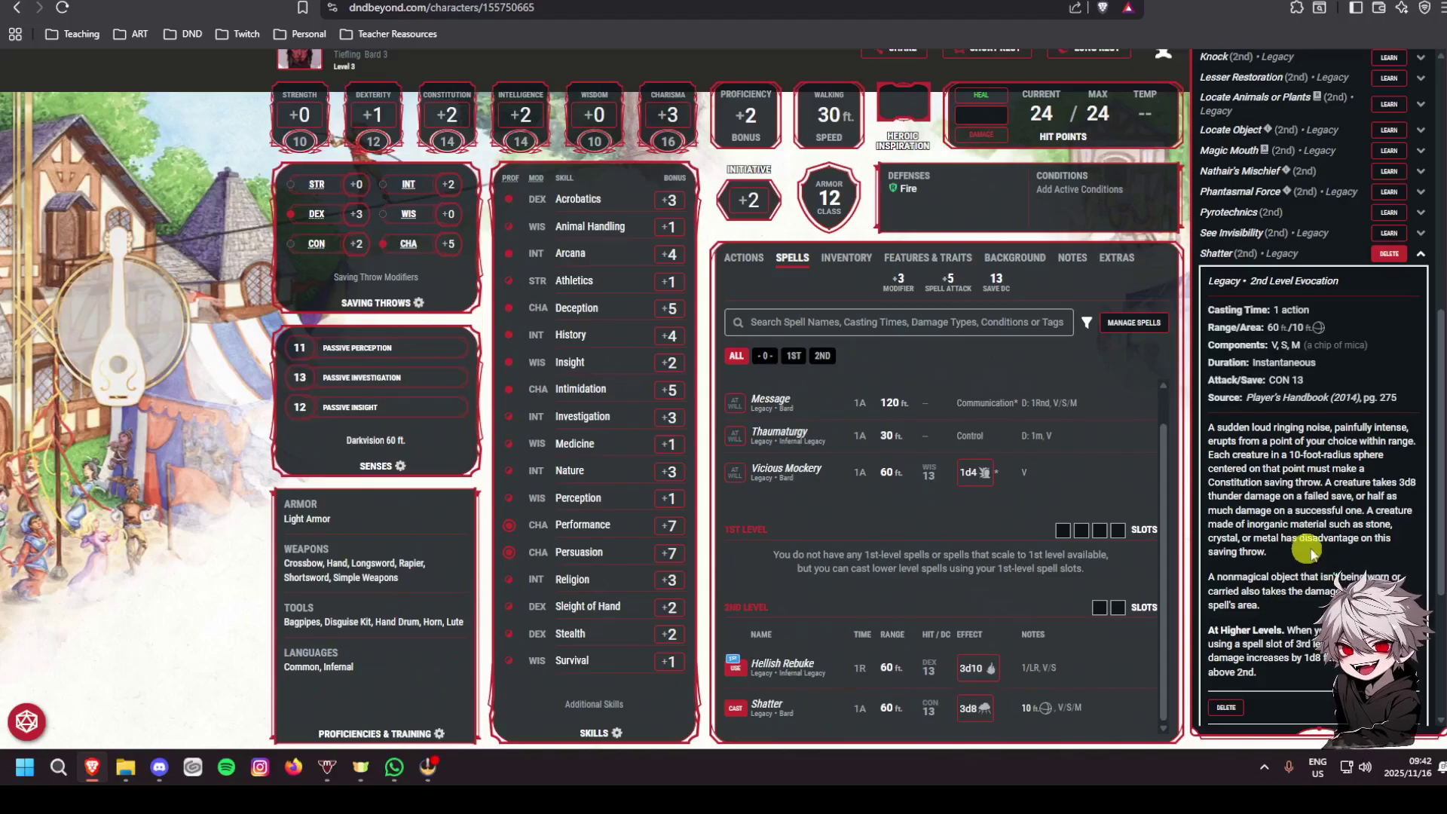
scroll(1310, 554, up, 3)
click(1421, 484)
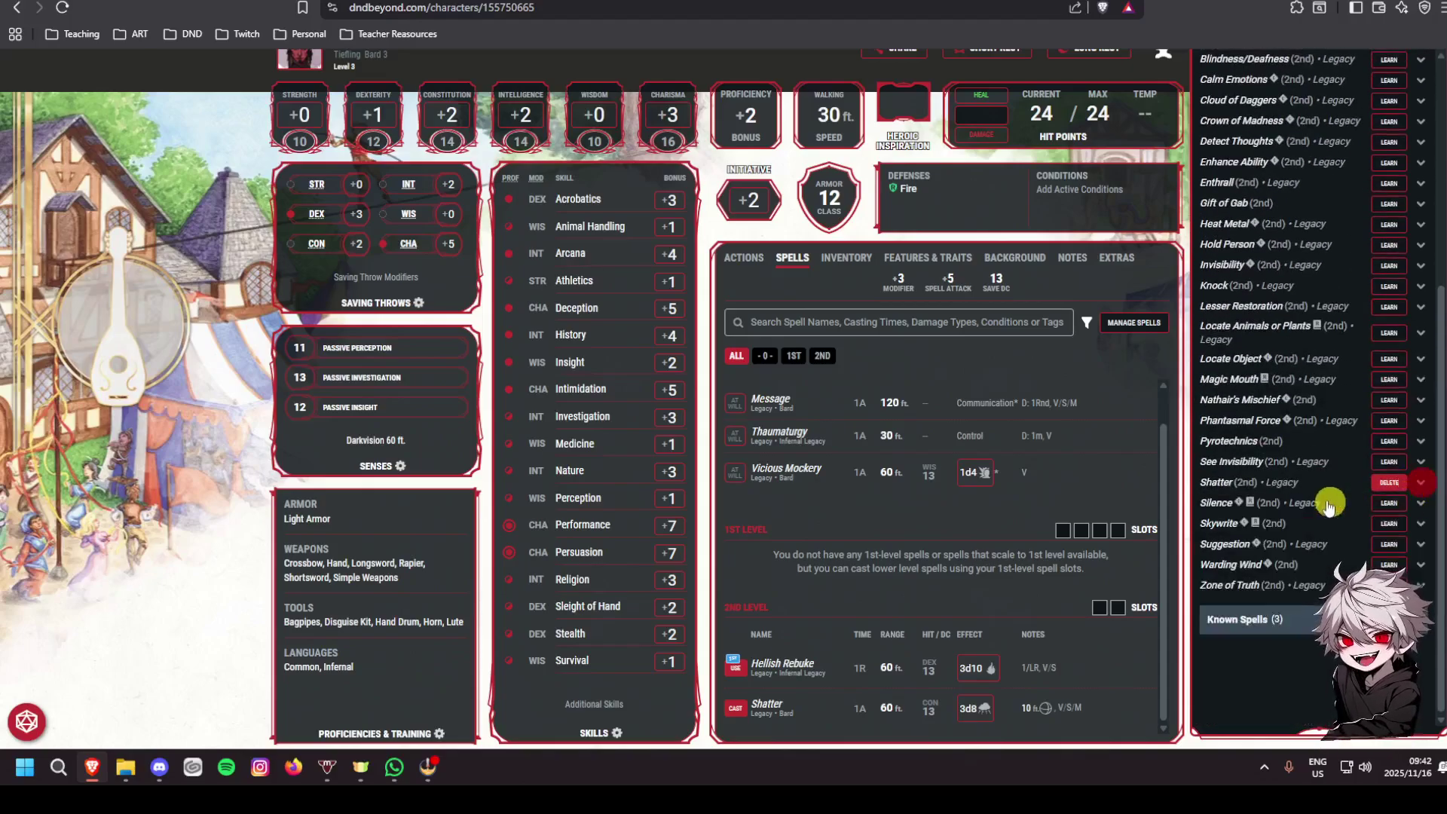
Learn the 2nd-level spells Calm Emotions and Heat Metal from the available Bard spells
scroll(1329, 503, up, 2)
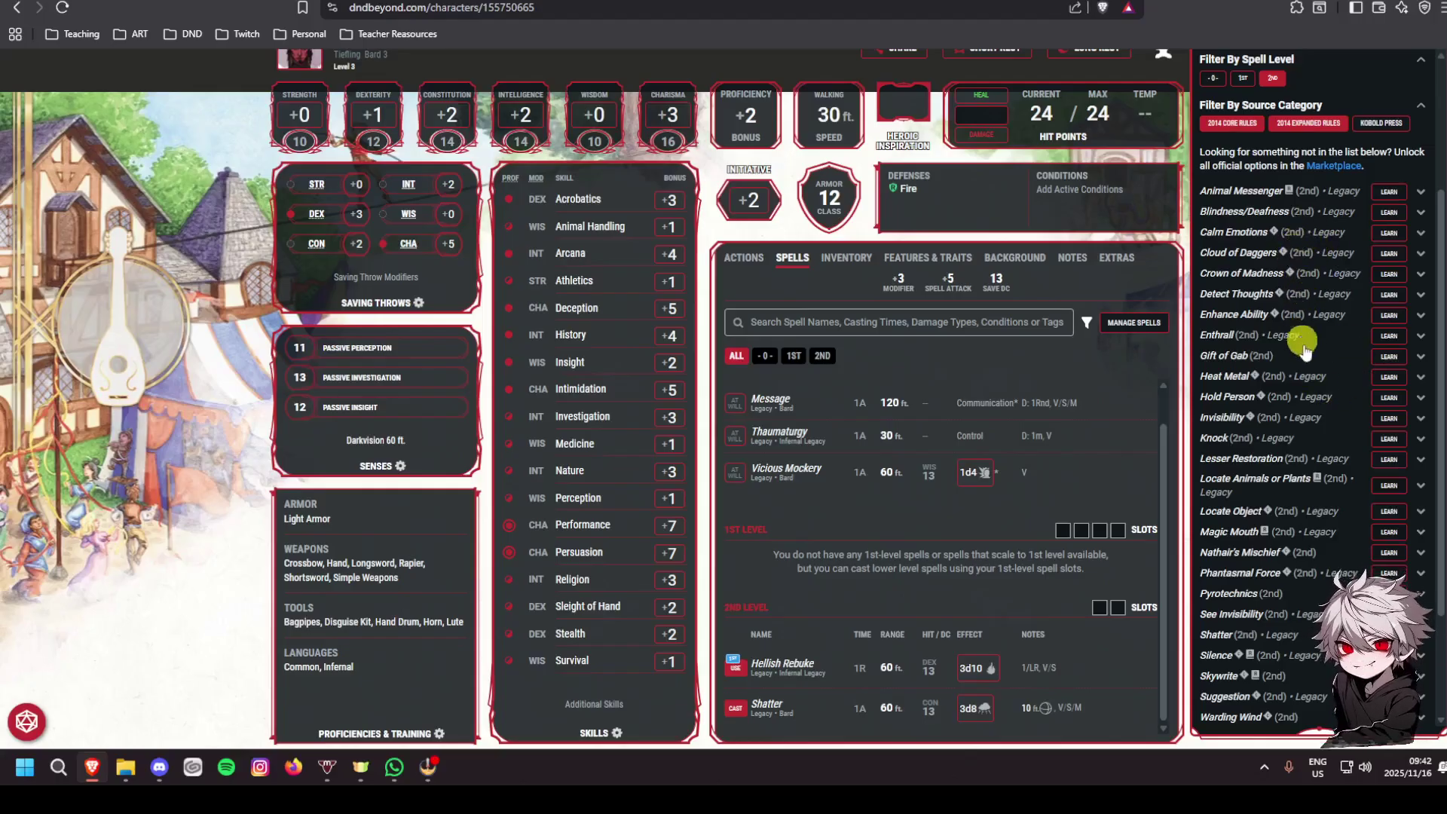
click(1391, 238)
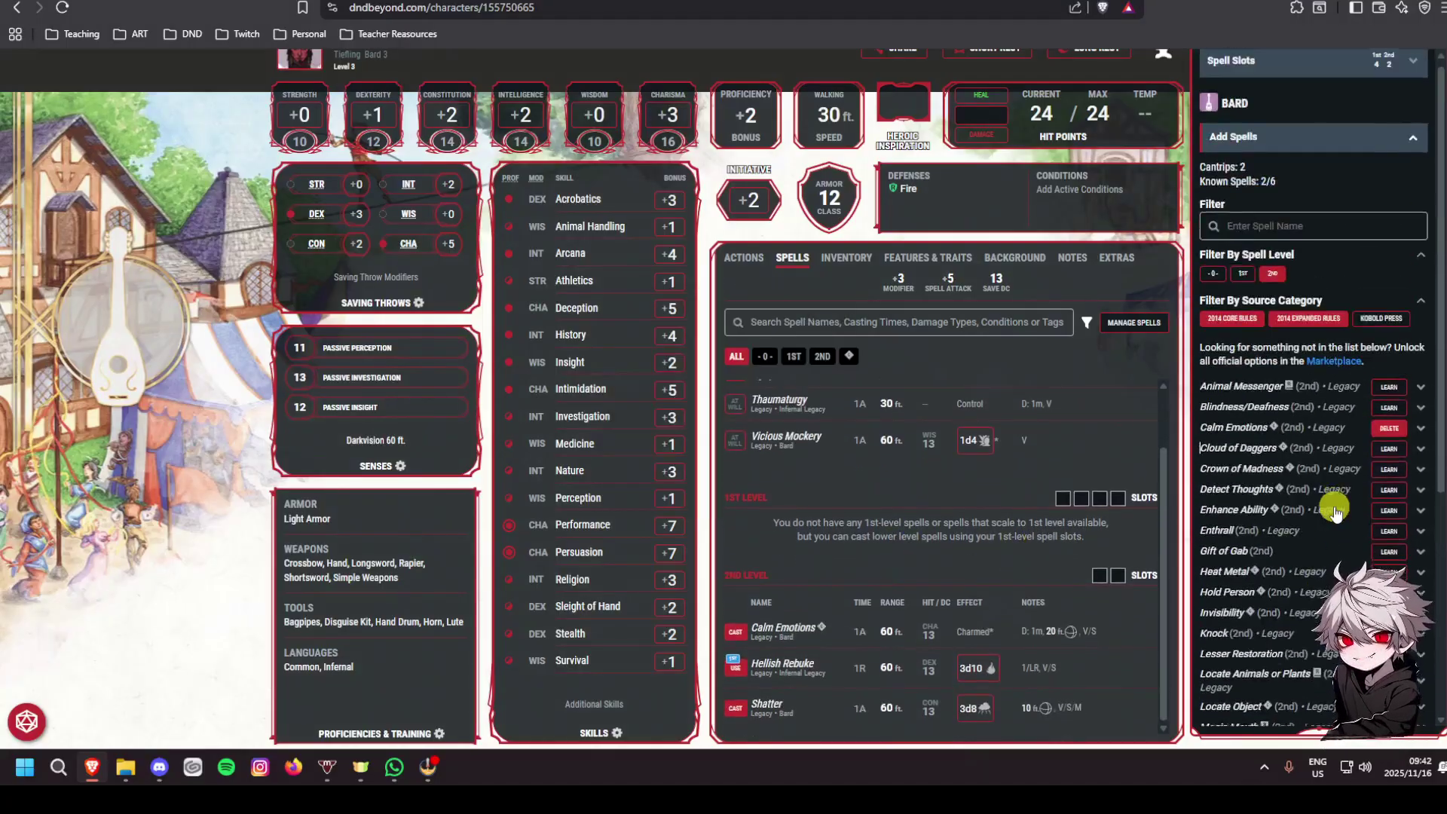
click(1244, 281)
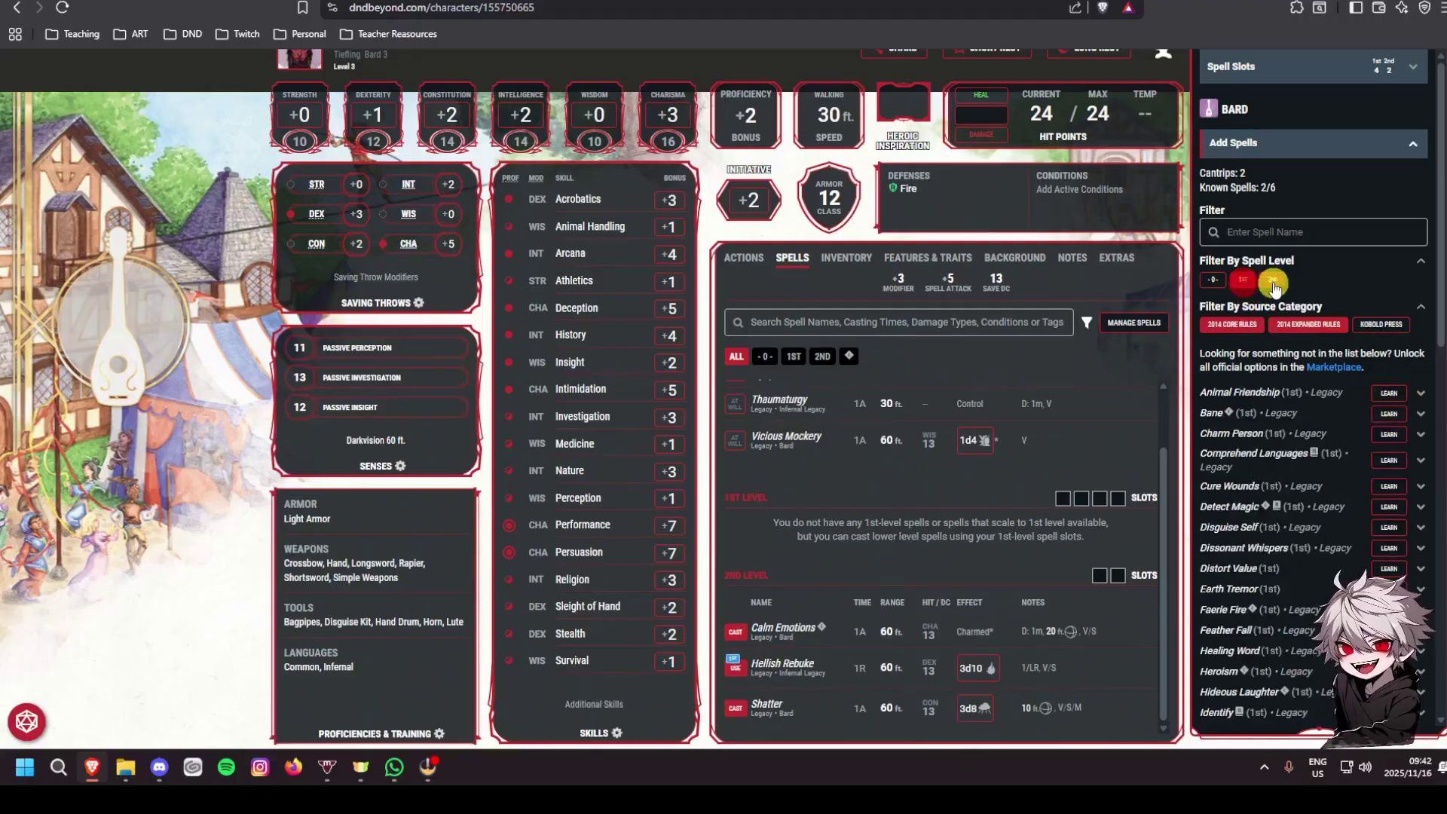
click(1274, 280)
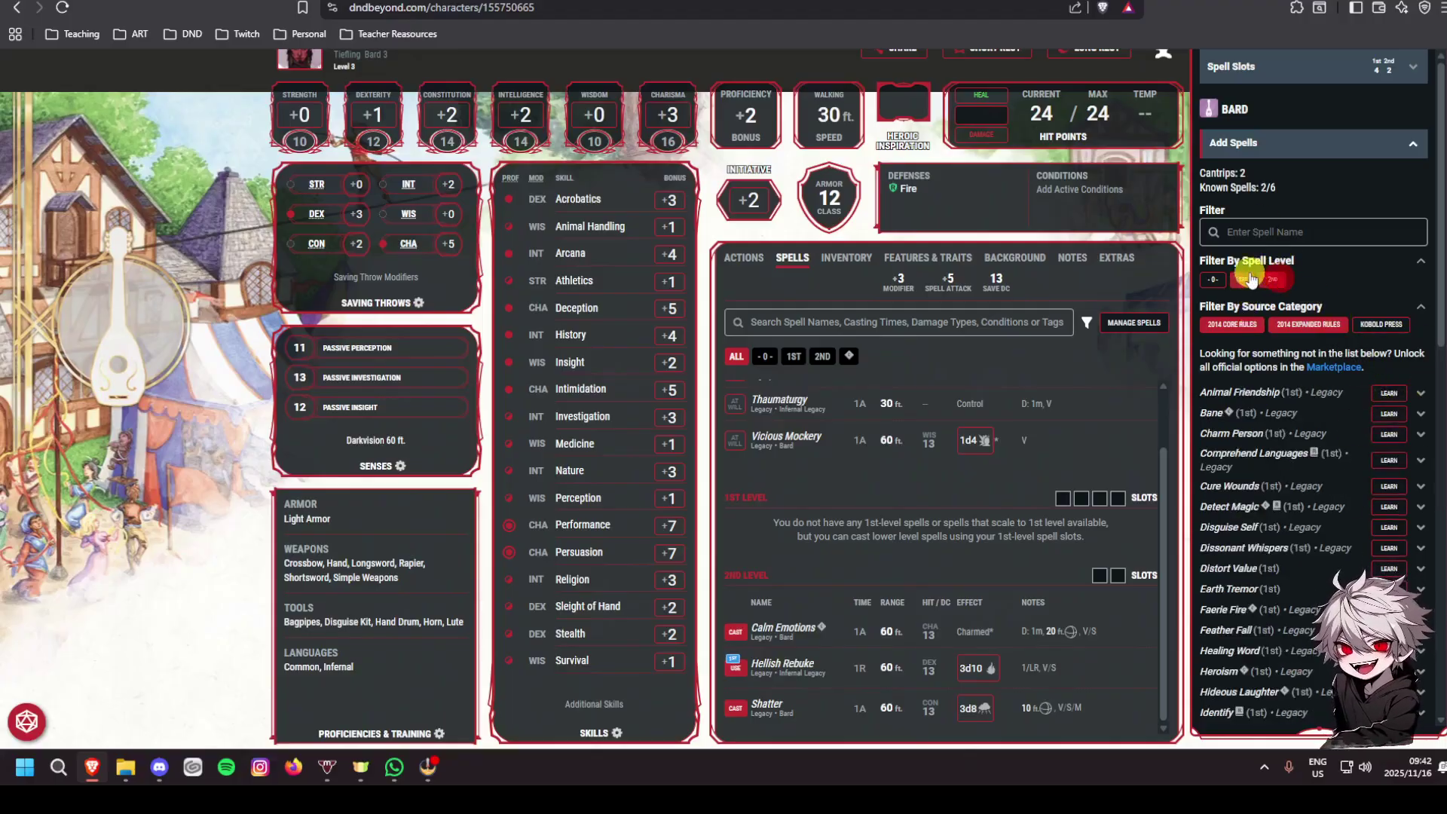
scroll(1356, 541, down, 6)
scroll(1357, 541, up, 1)
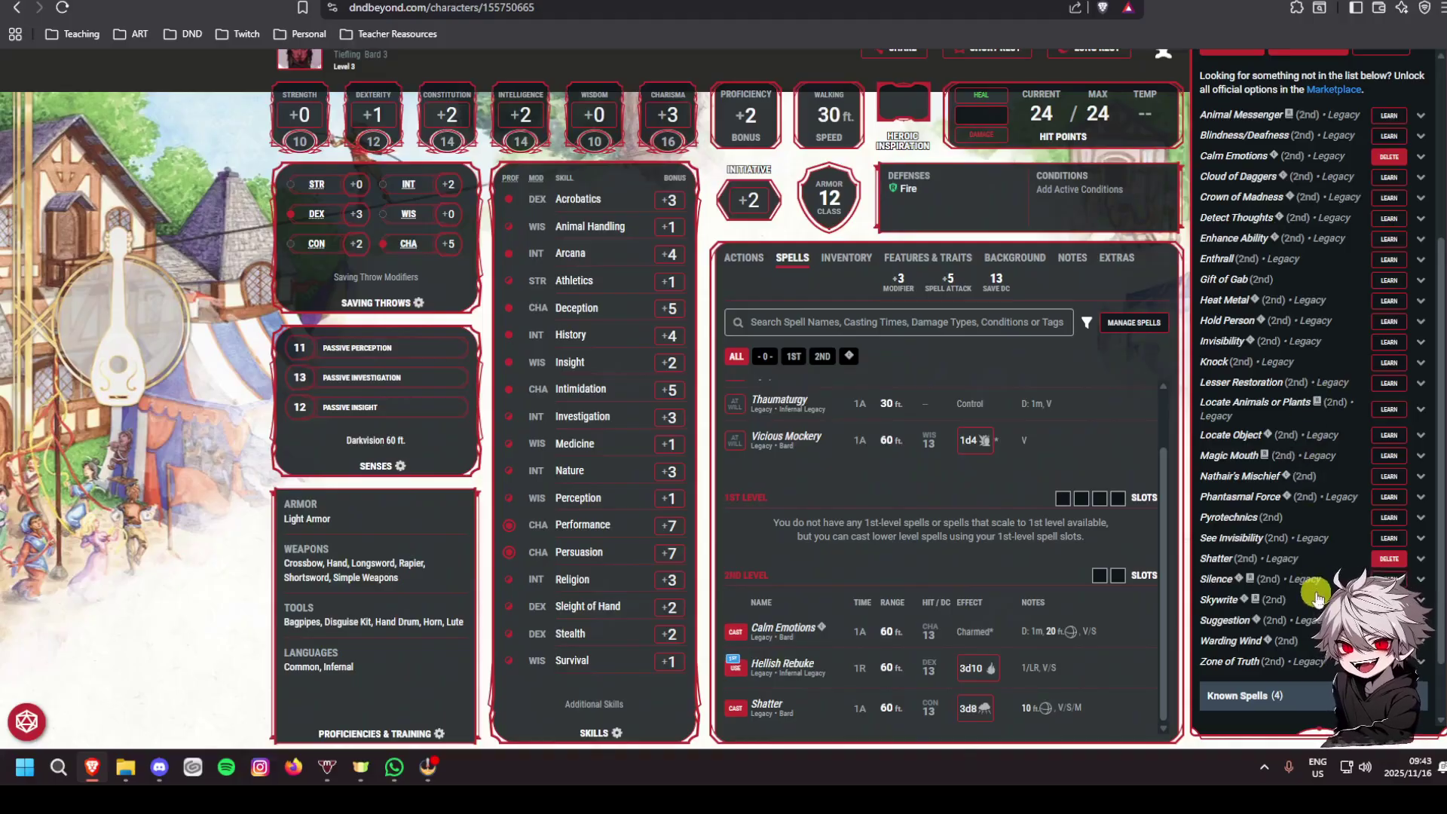
scroll(1315, 593, up, 1)
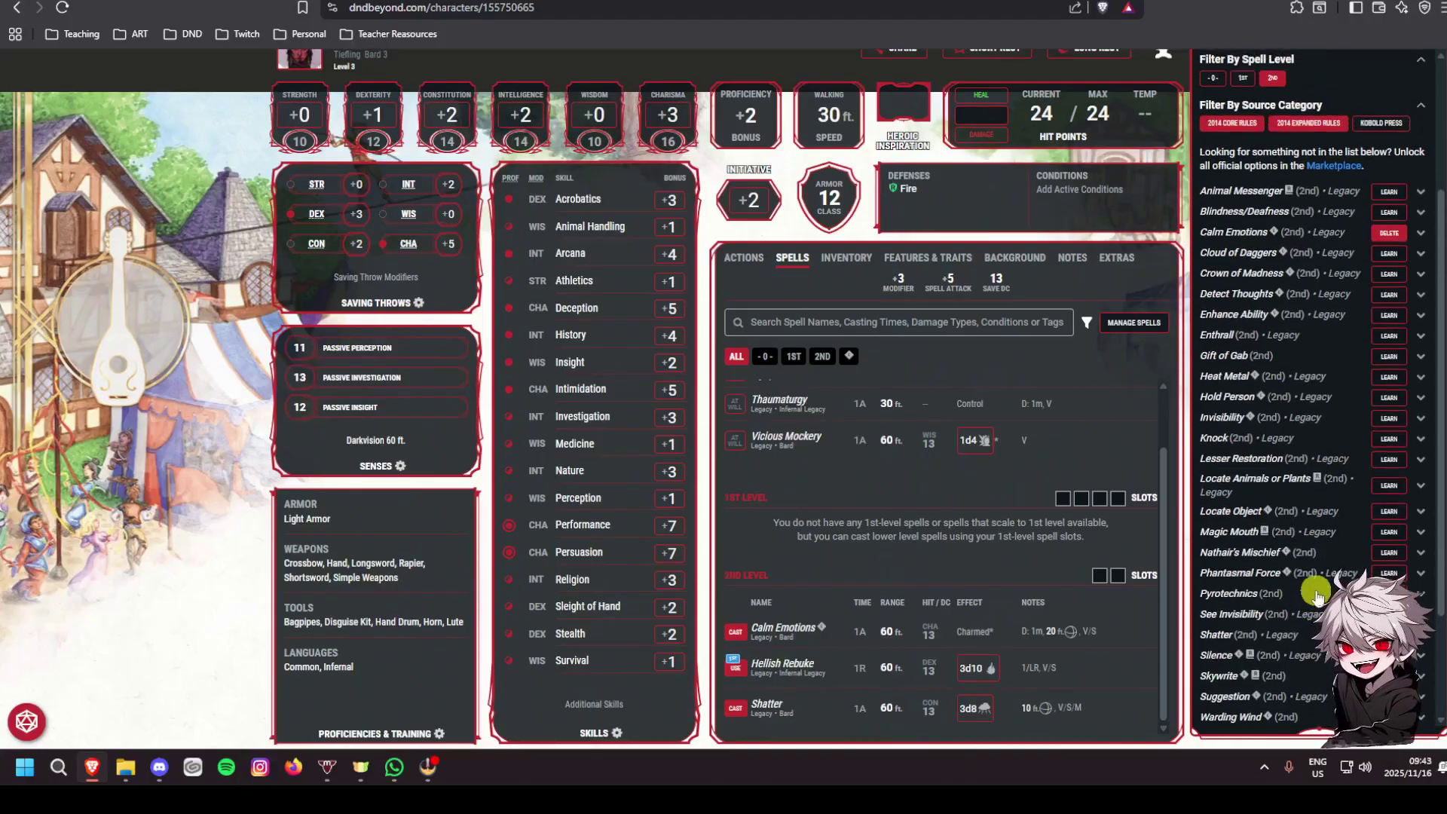
click(1403, 378)
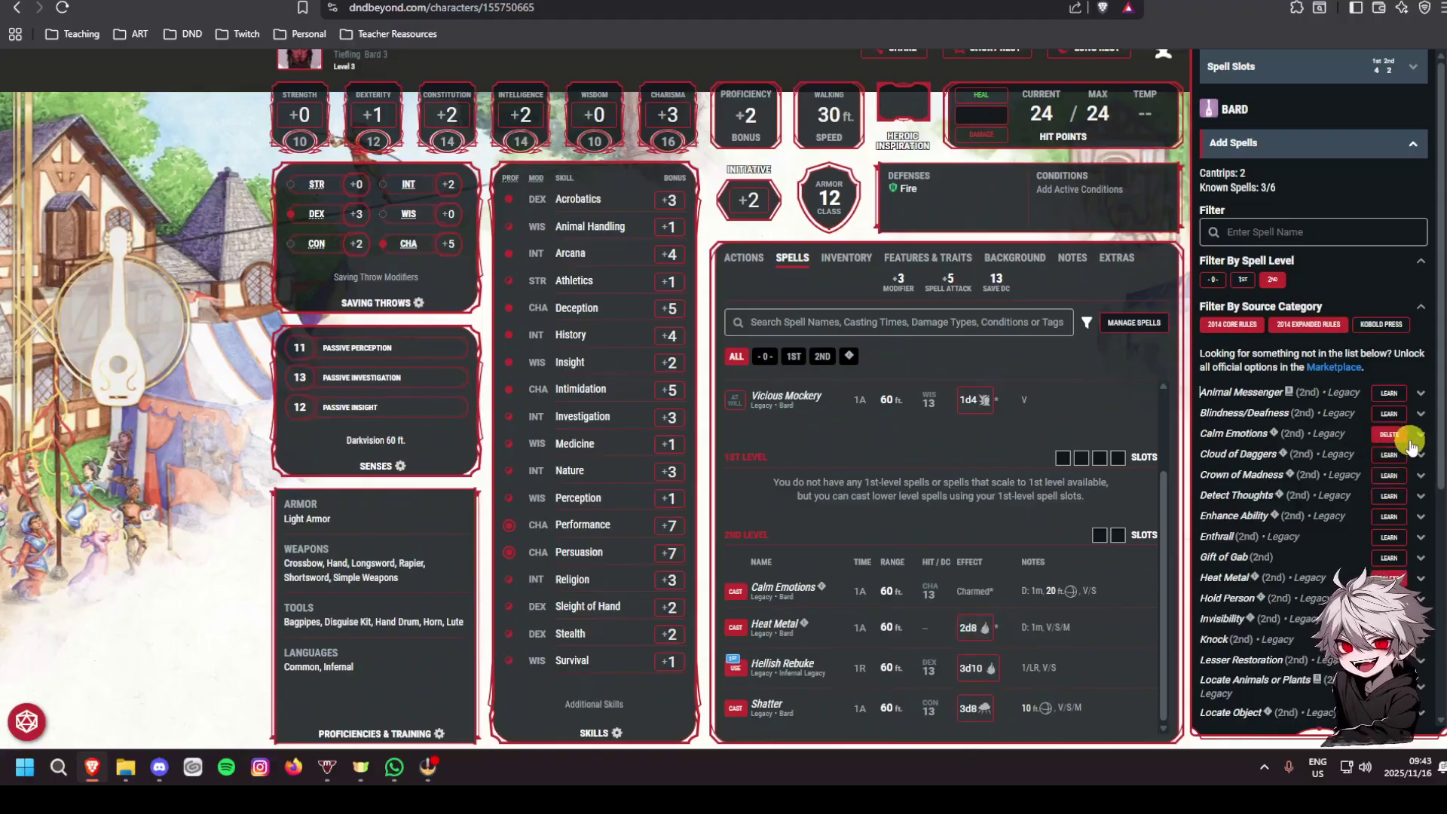
Read the full description of the Heat Metal spell, including its damage, duration and higher-level effects
click(1419, 580)
scroll(1349, 430, down, 7)
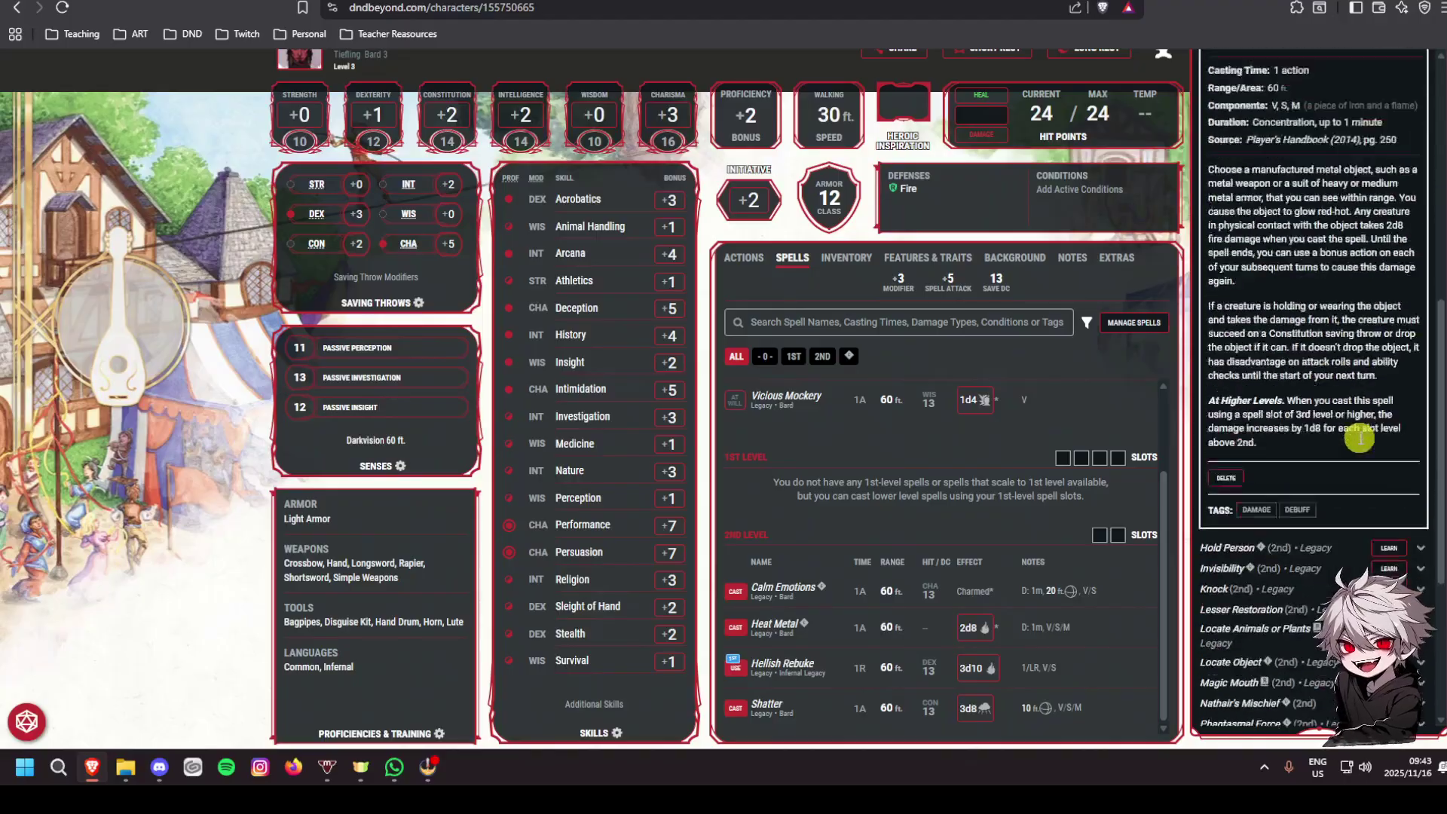
scroll(1349, 434, up, 1)
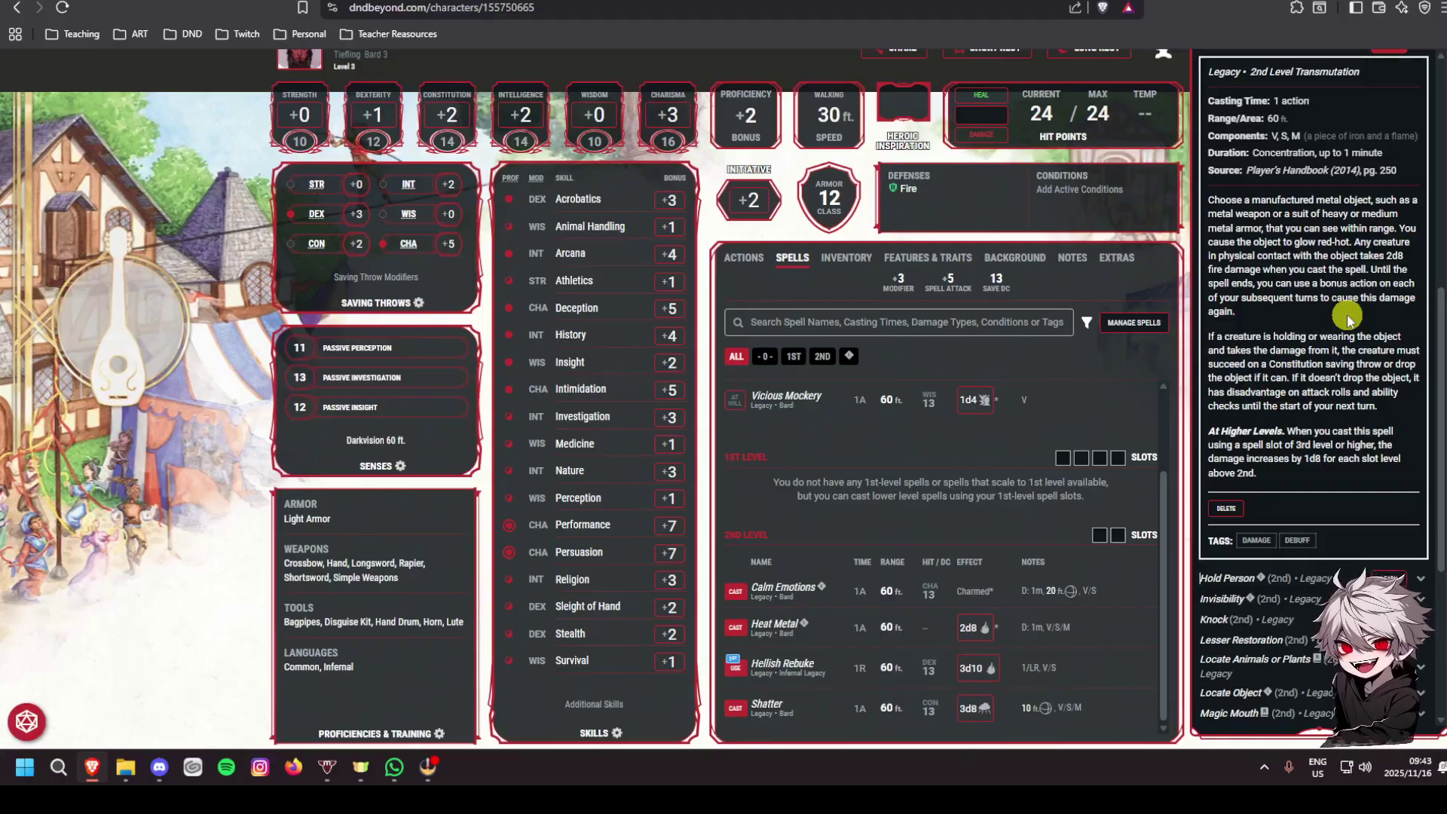
scroll(1347, 317, up, 2)
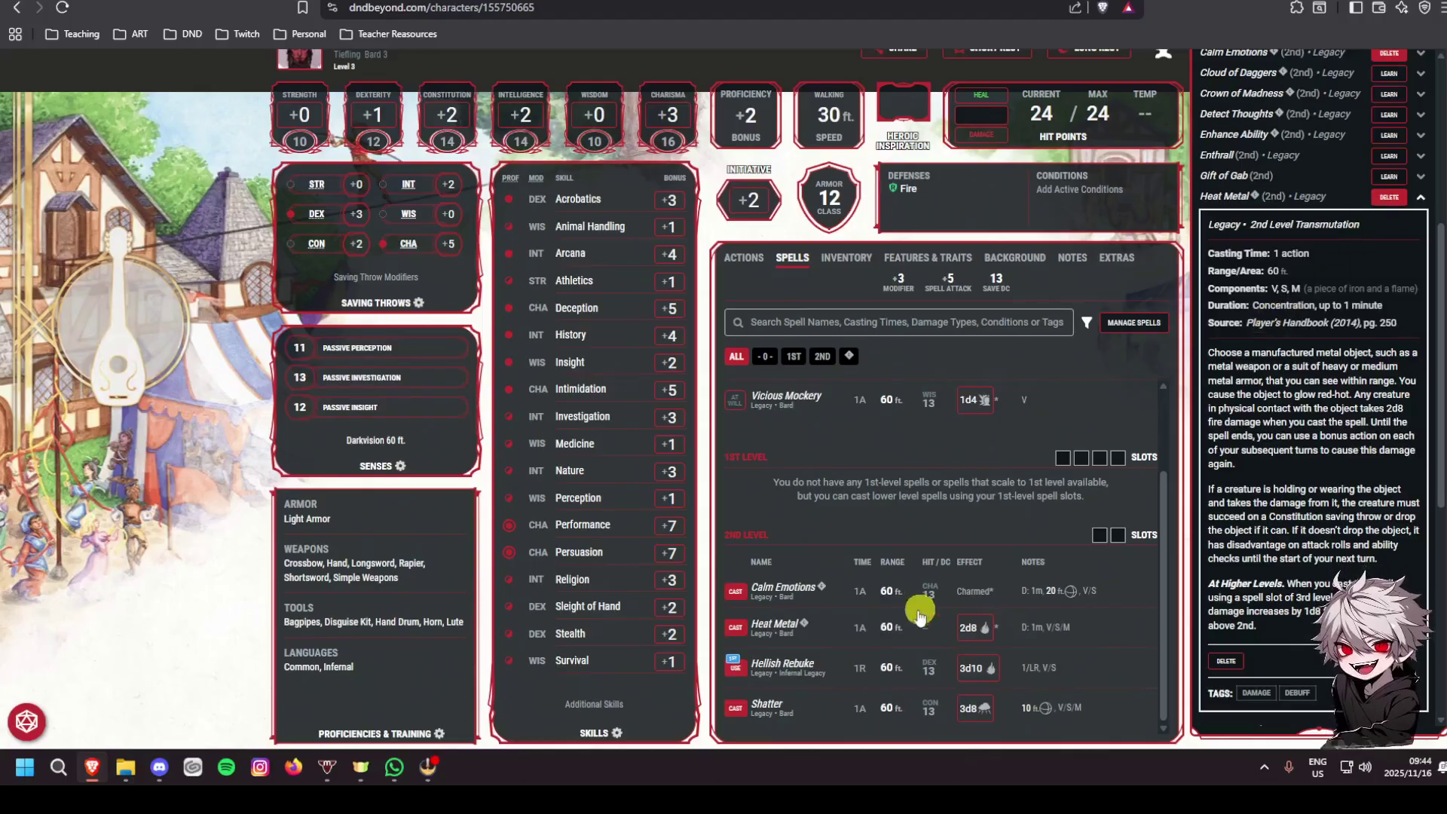
scroll(1324, 512, up, 2)
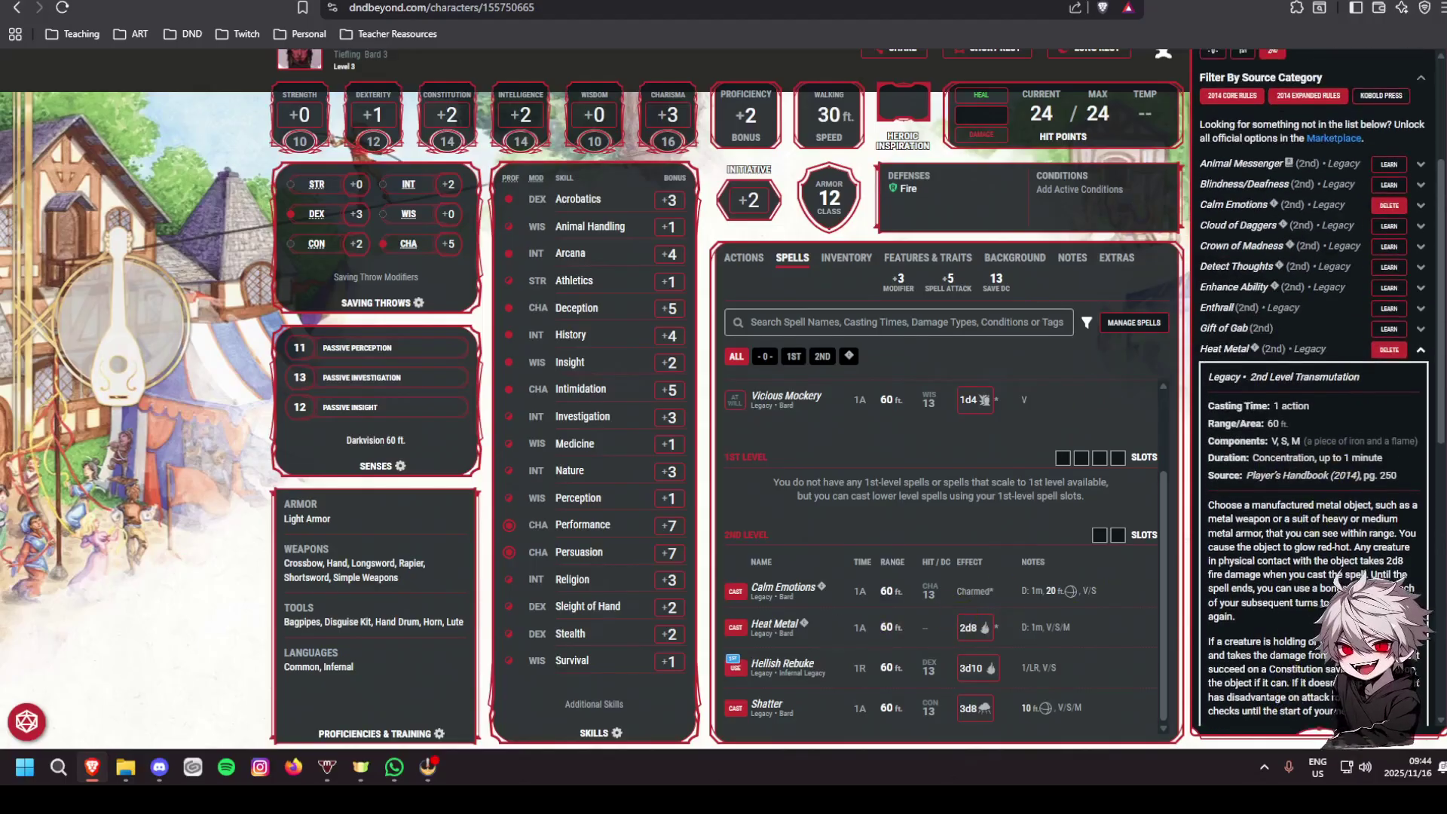
Filter the available Bard spells to 1st level and learn Hideous Laughter
click(1421, 353)
scroll(1394, 339, up, 3)
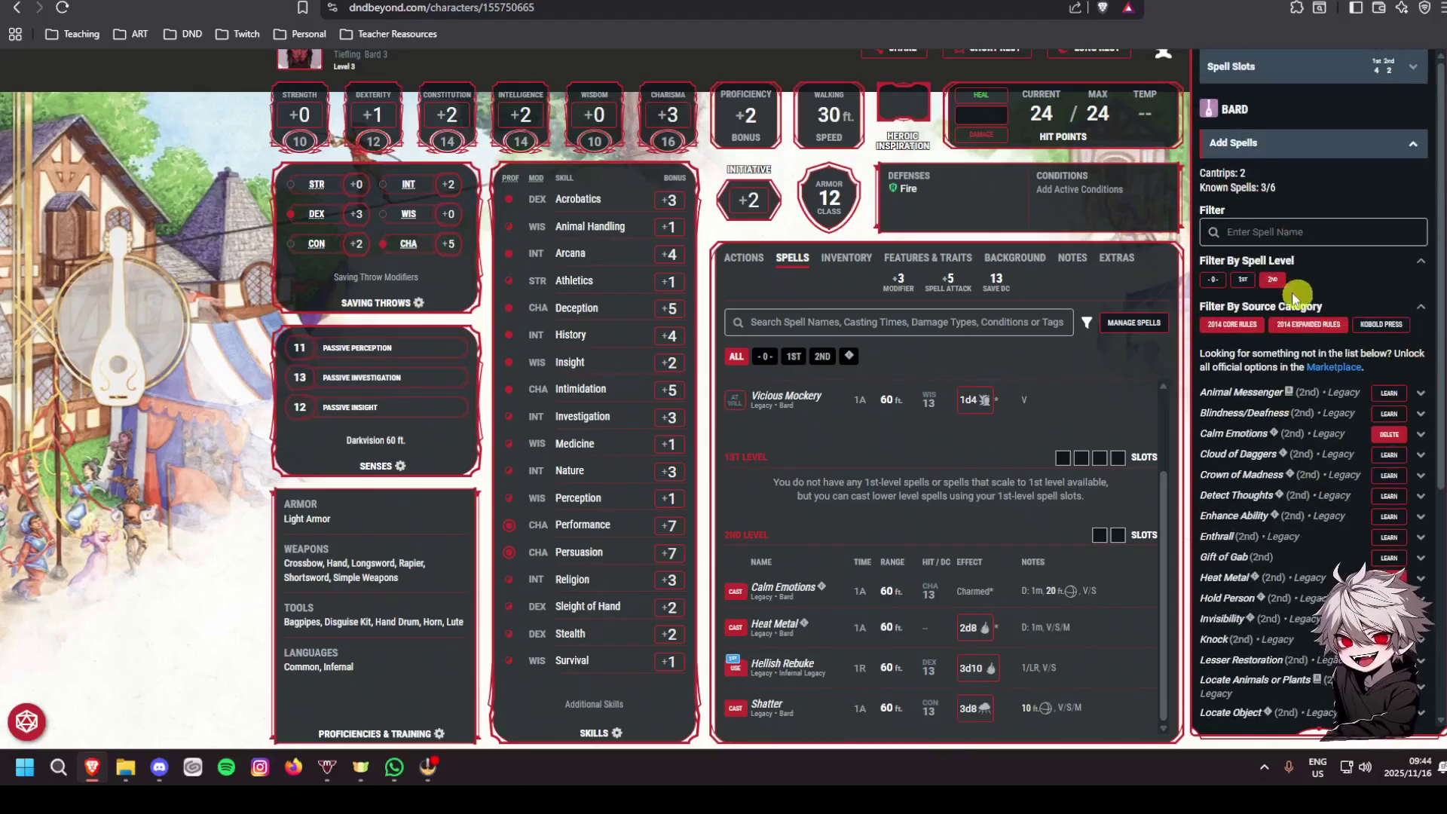
click(1255, 282)
scroll(1349, 433, down, 3)
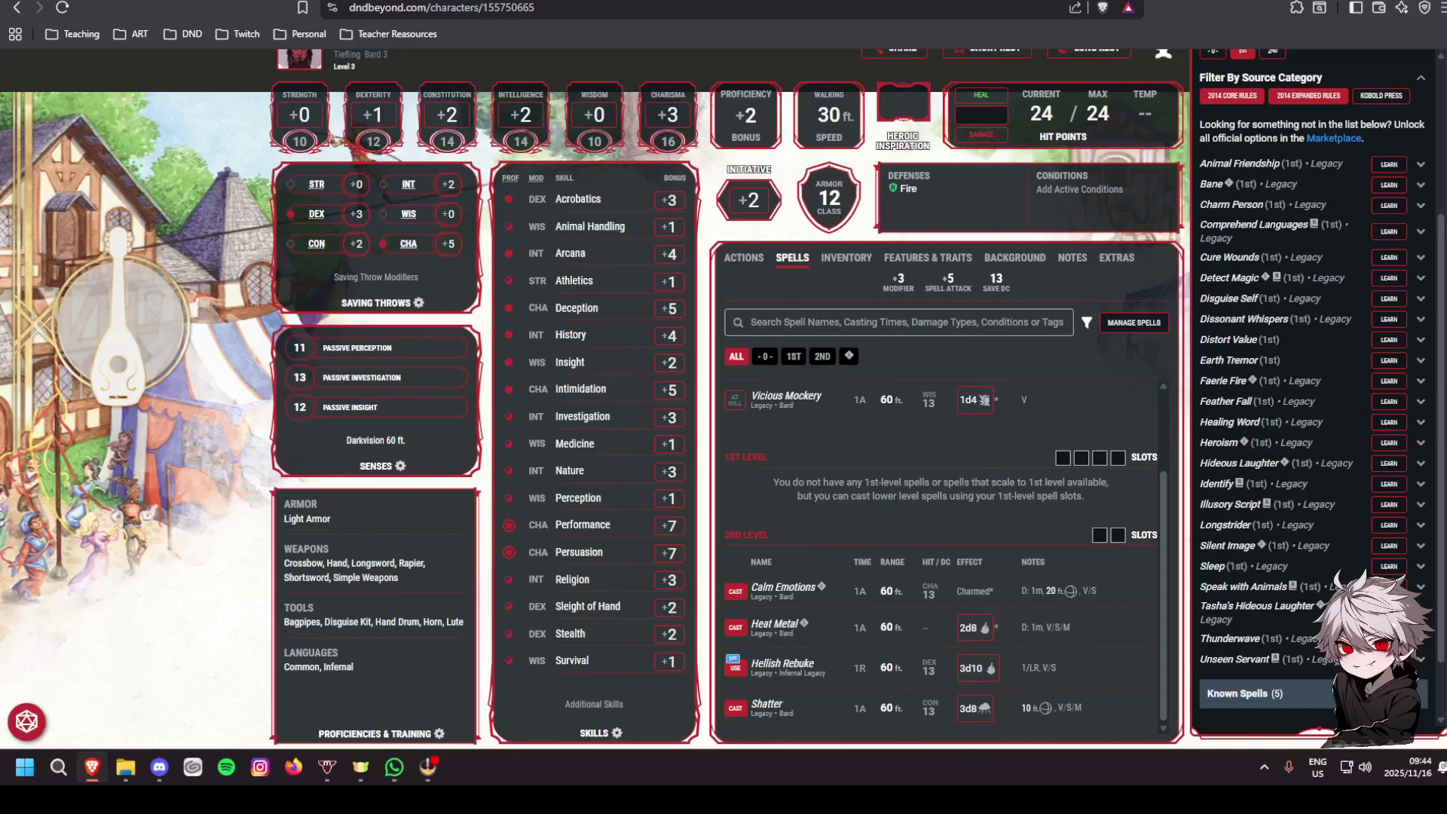
scroll(1289, 343, up, 1)
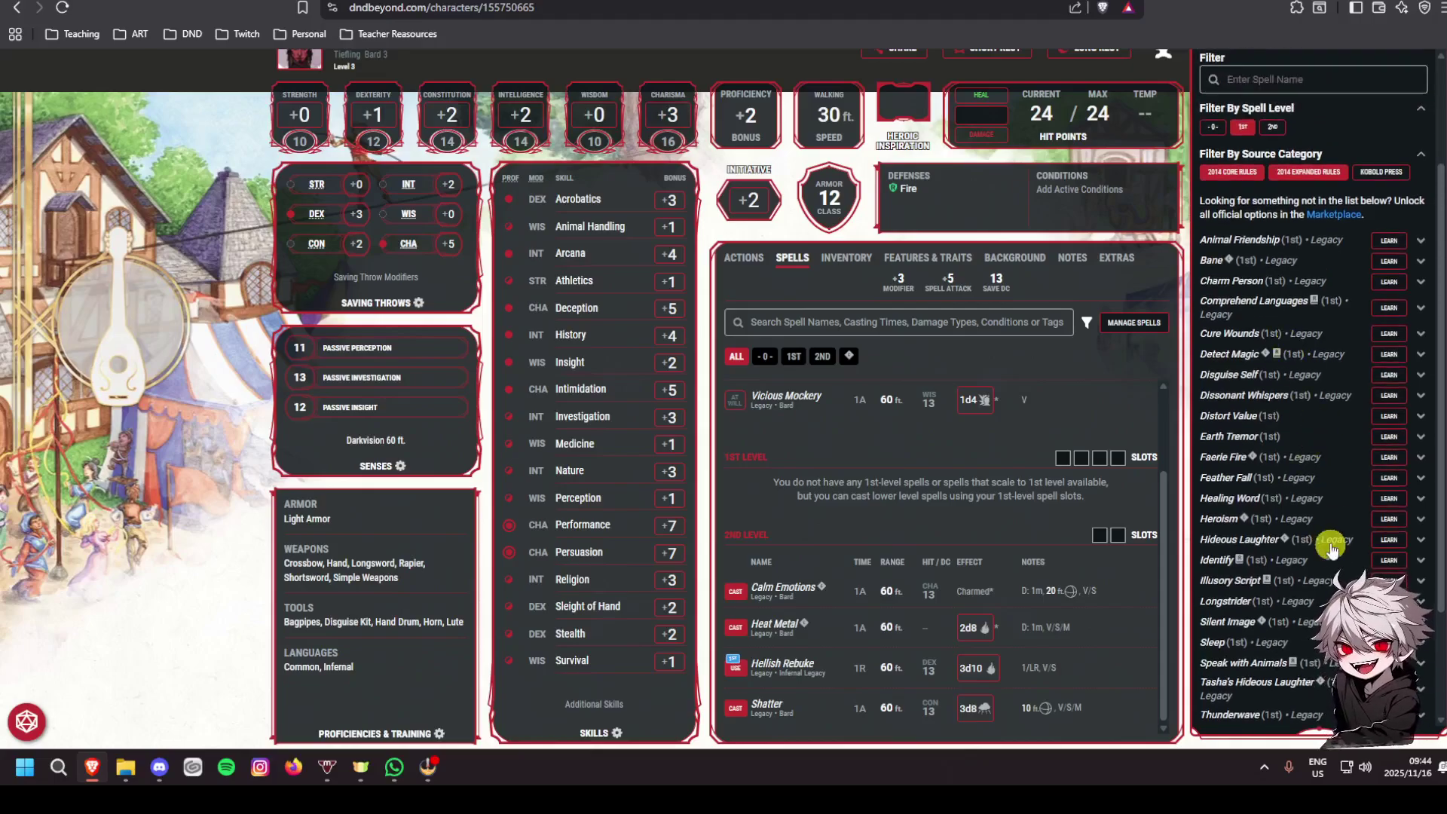
scroll(1312, 497, down, 2)
scroll(1308, 533, up, 2)
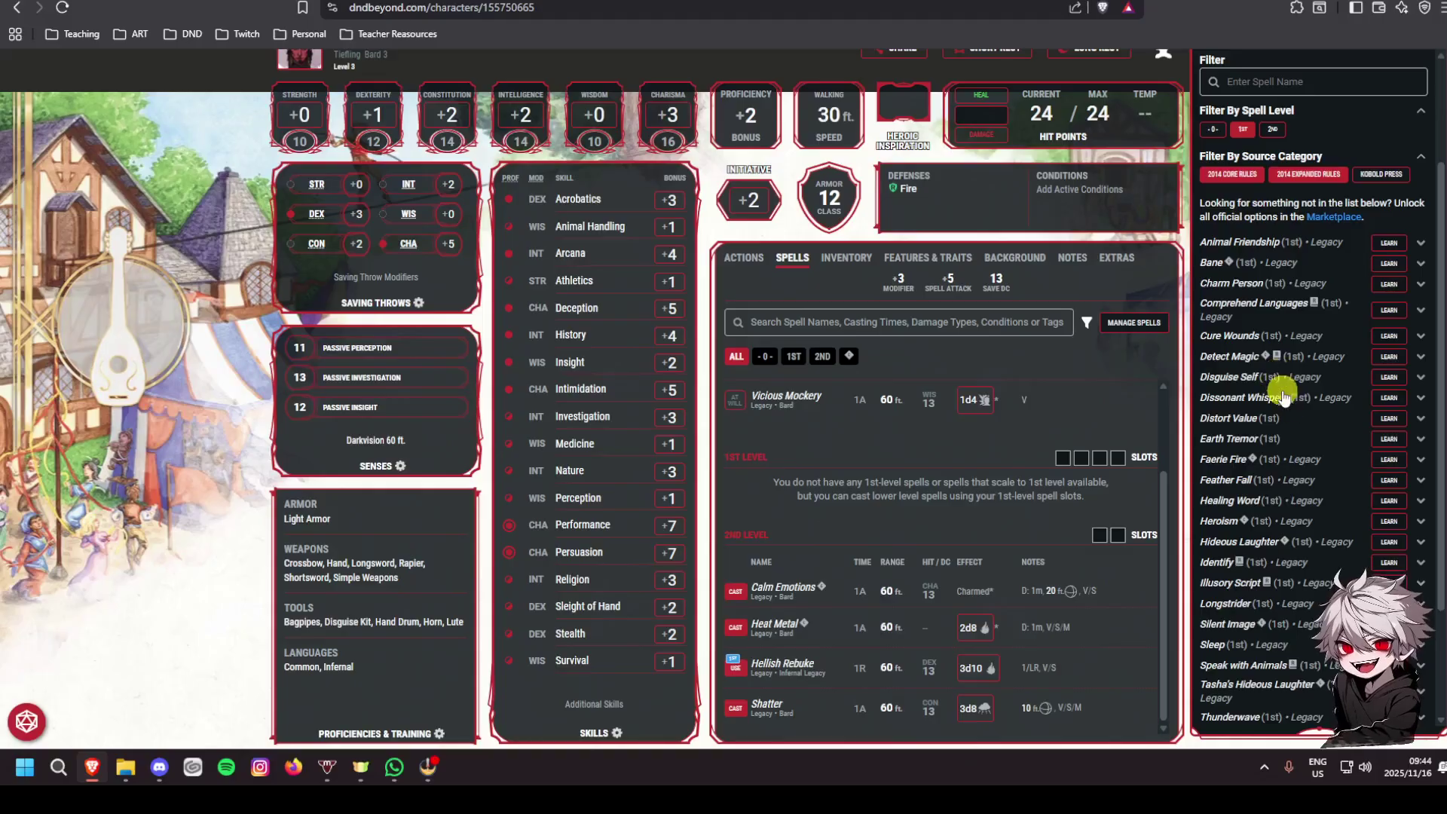
scroll(1315, 445, down, 2)
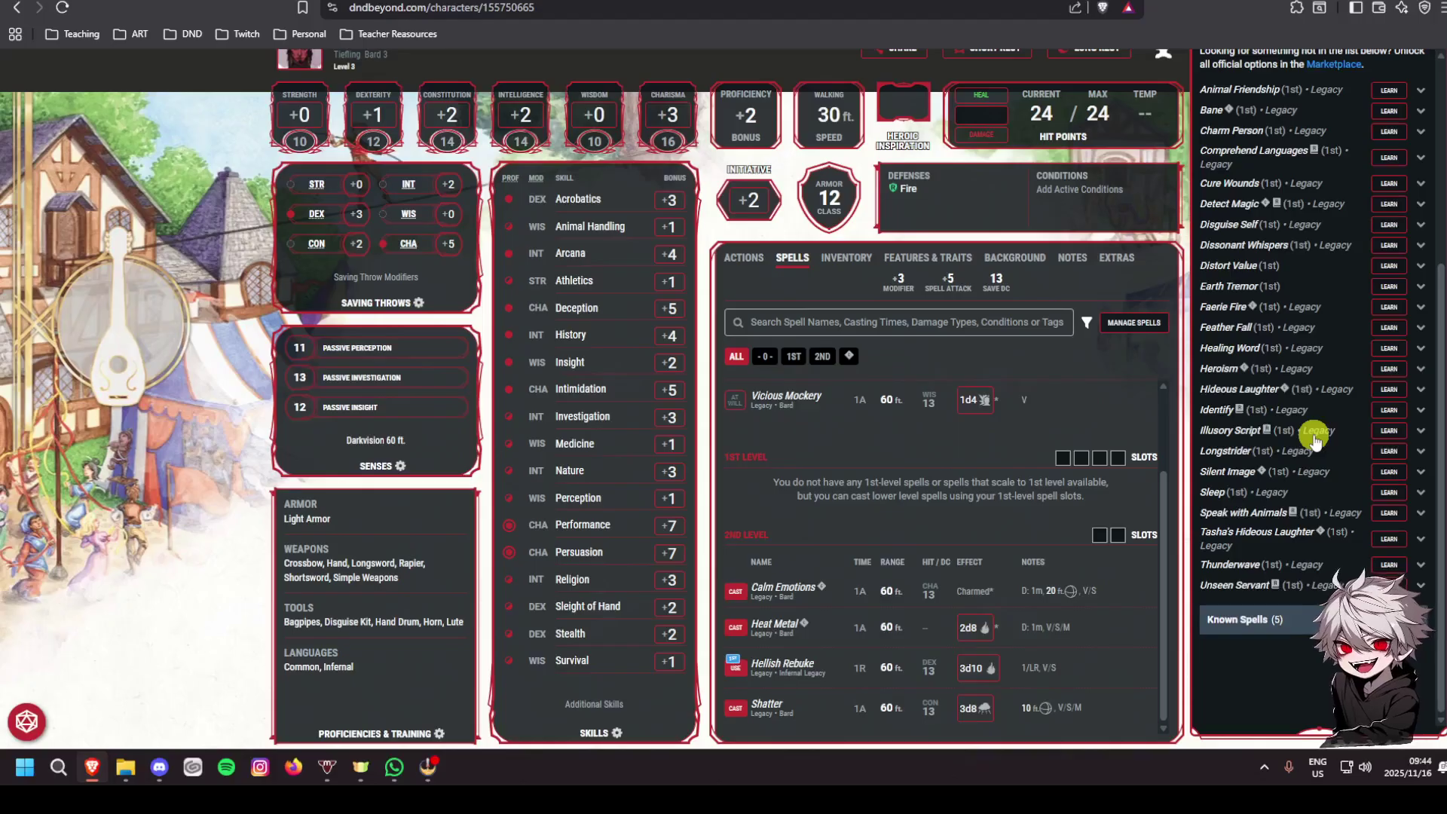
click(1389, 390)
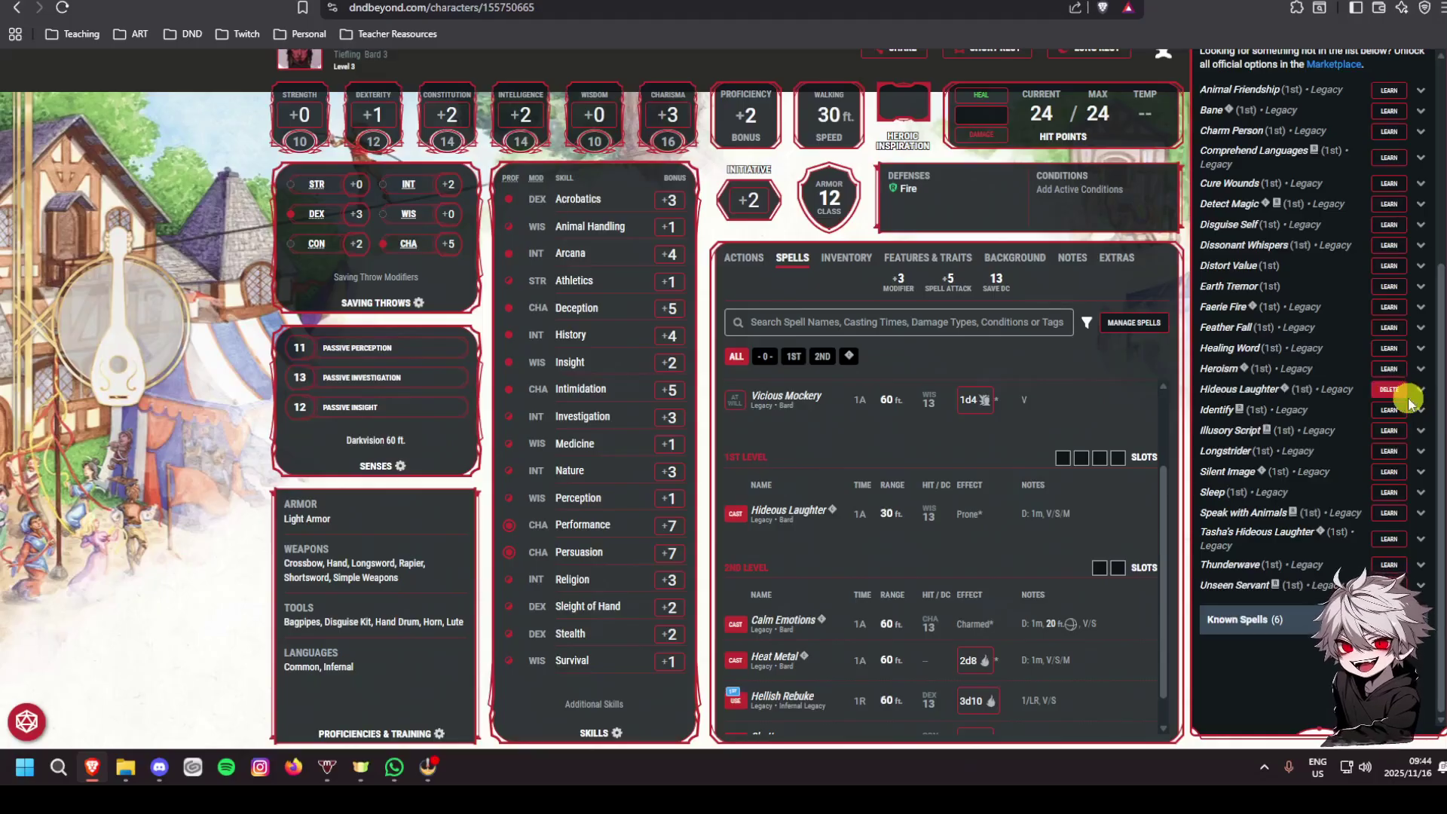
Read the full description of the Hideous Laughter spell, including its saving throw and duration, and collapse it
click(1420, 389)
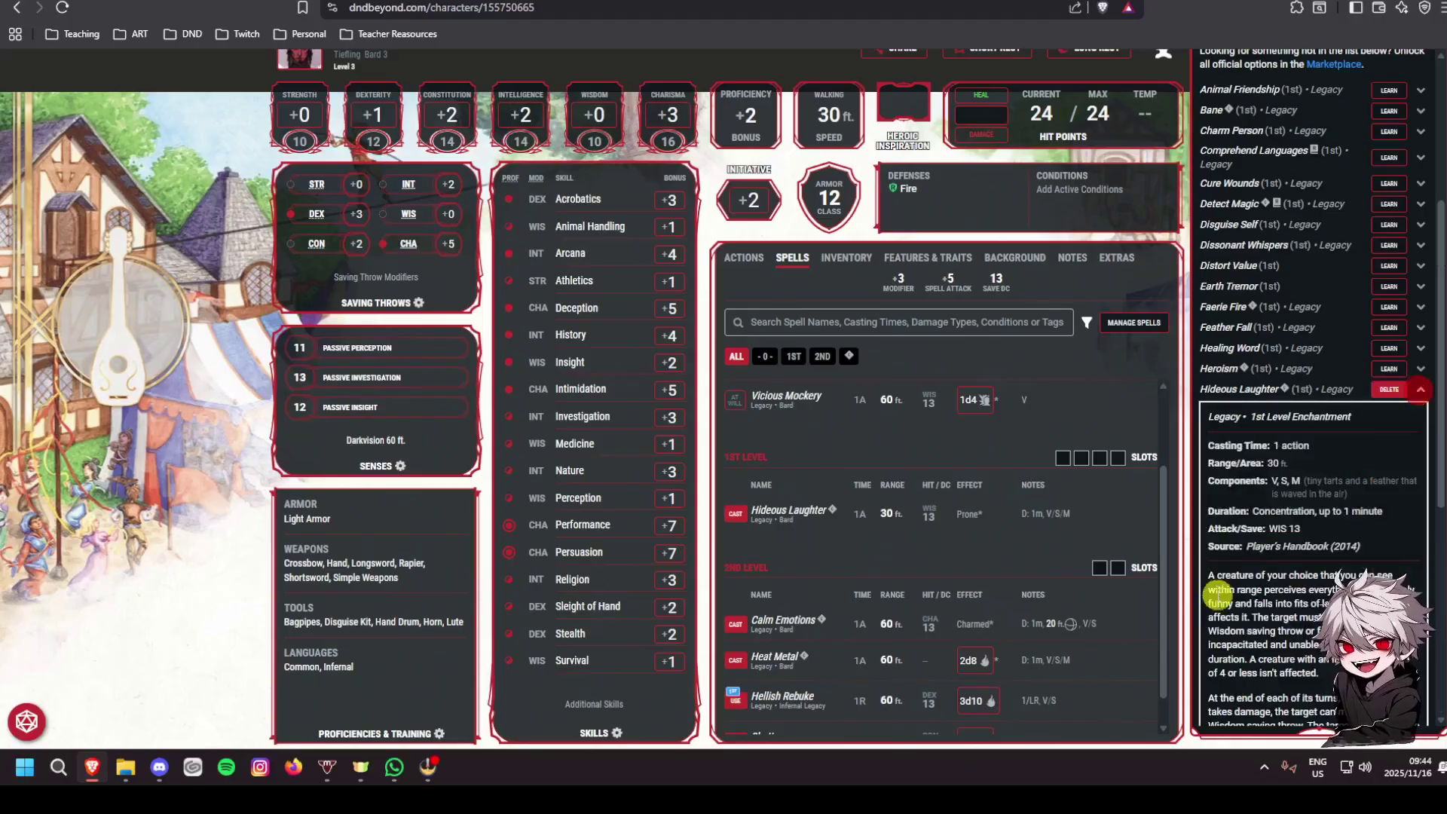
scroll(1225, 587, down, 2)
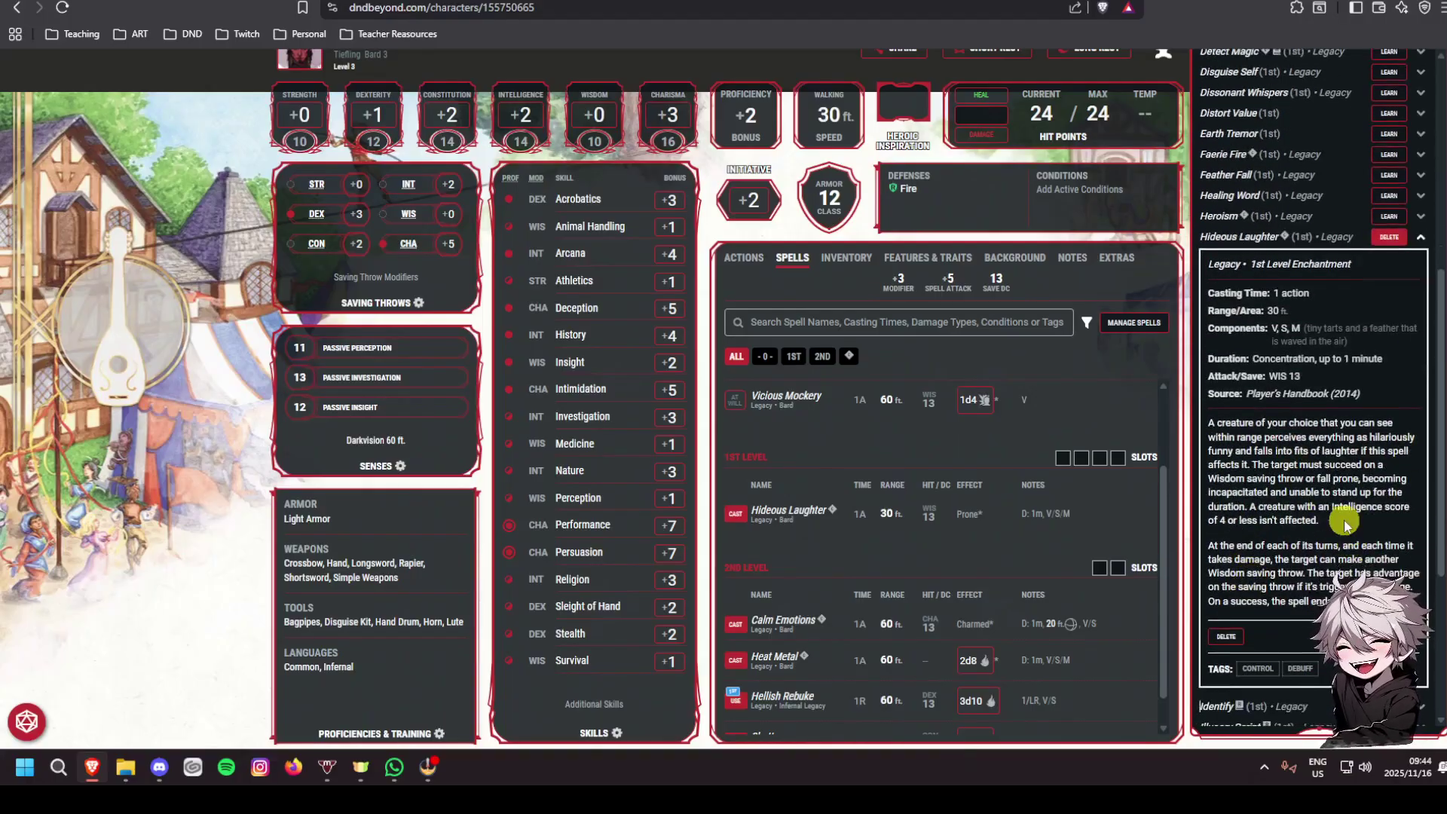
scroll(1349, 522, up, 2)
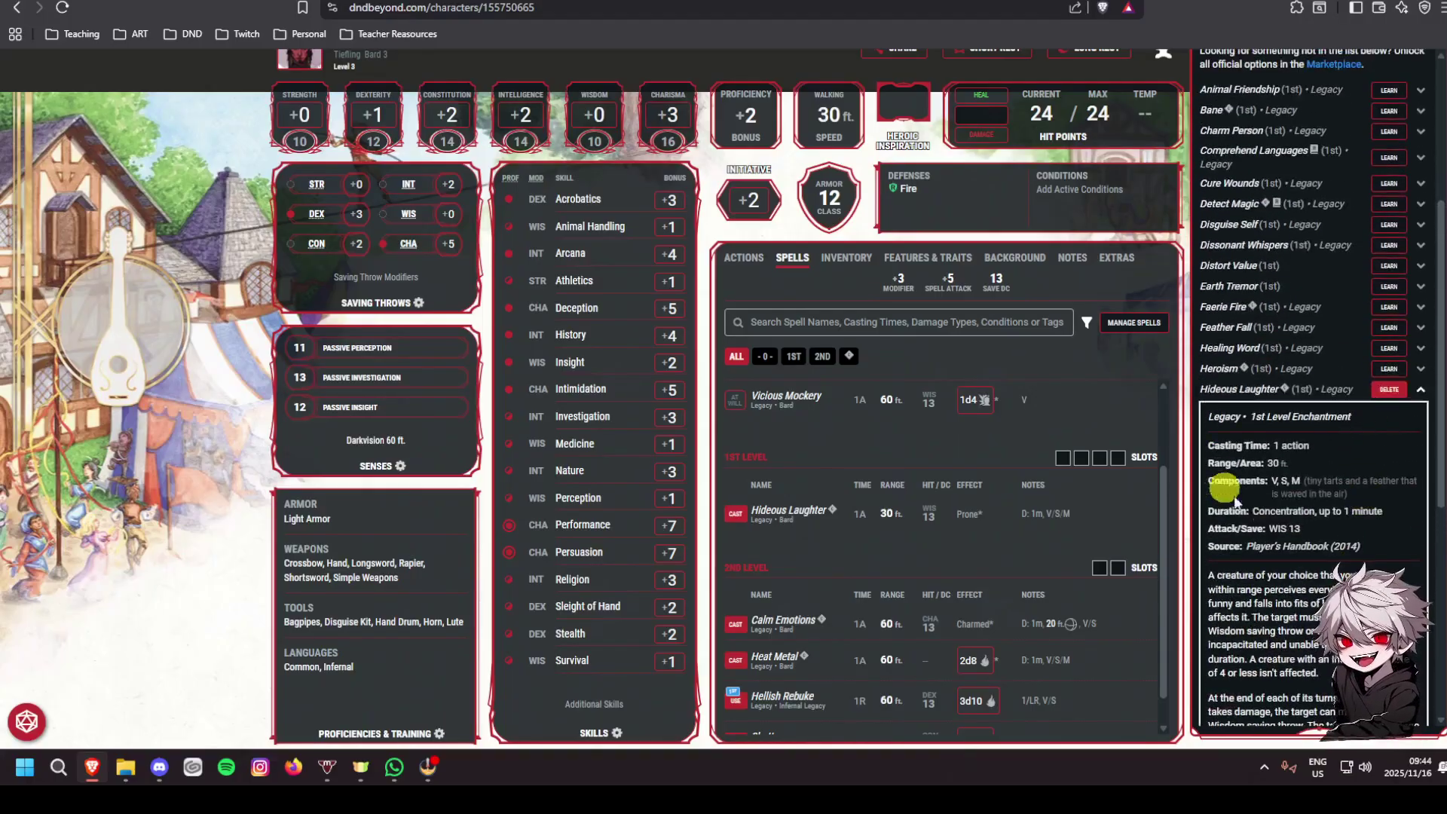
scroll(1383, 422, up, 1)
click(1420, 465)
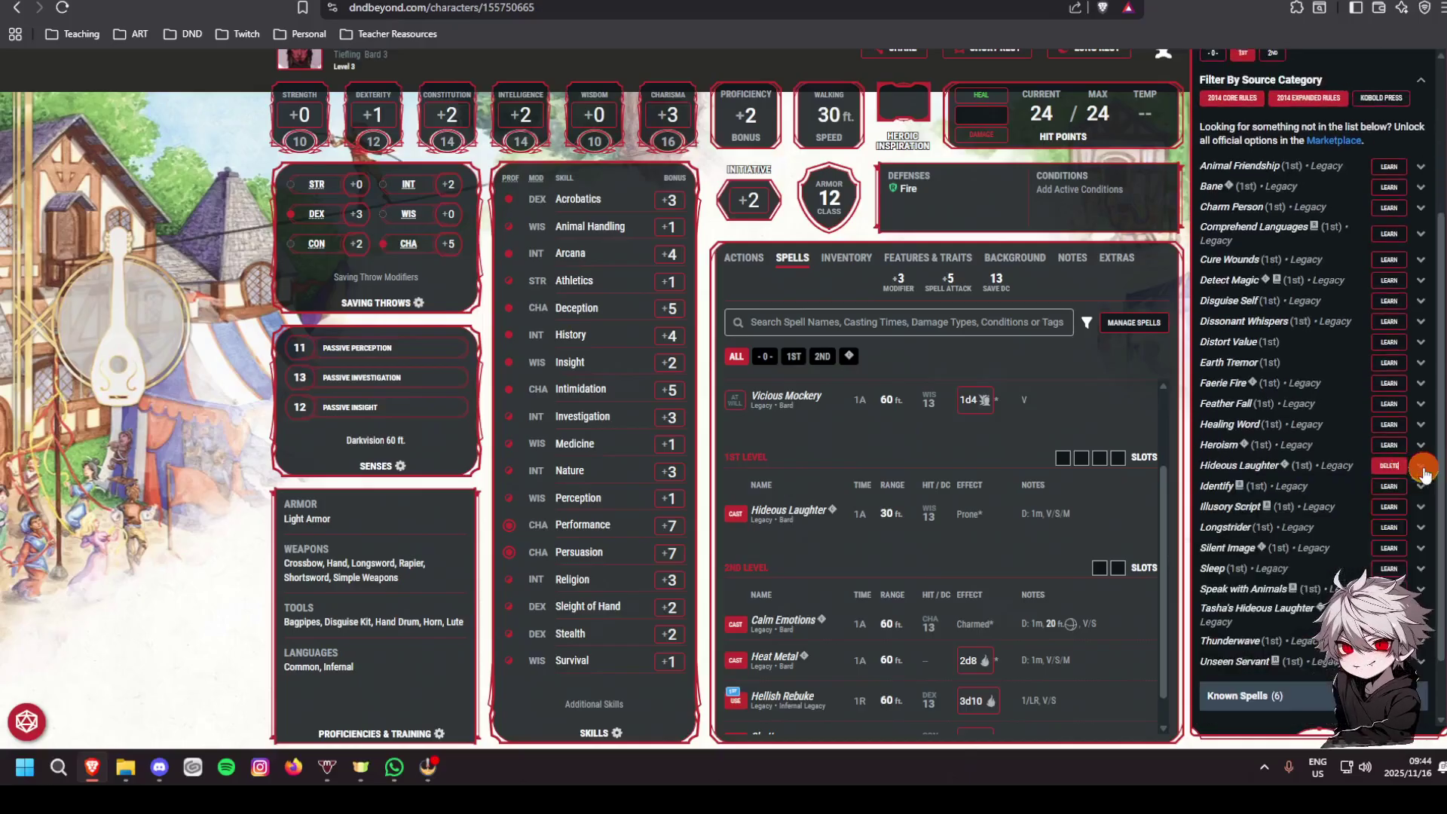
Learn the 1st-level spell Dissonant Whispers and read its full description, including its higher-level effects
click(1389, 321)
scroll(1417, 325, down, 3)
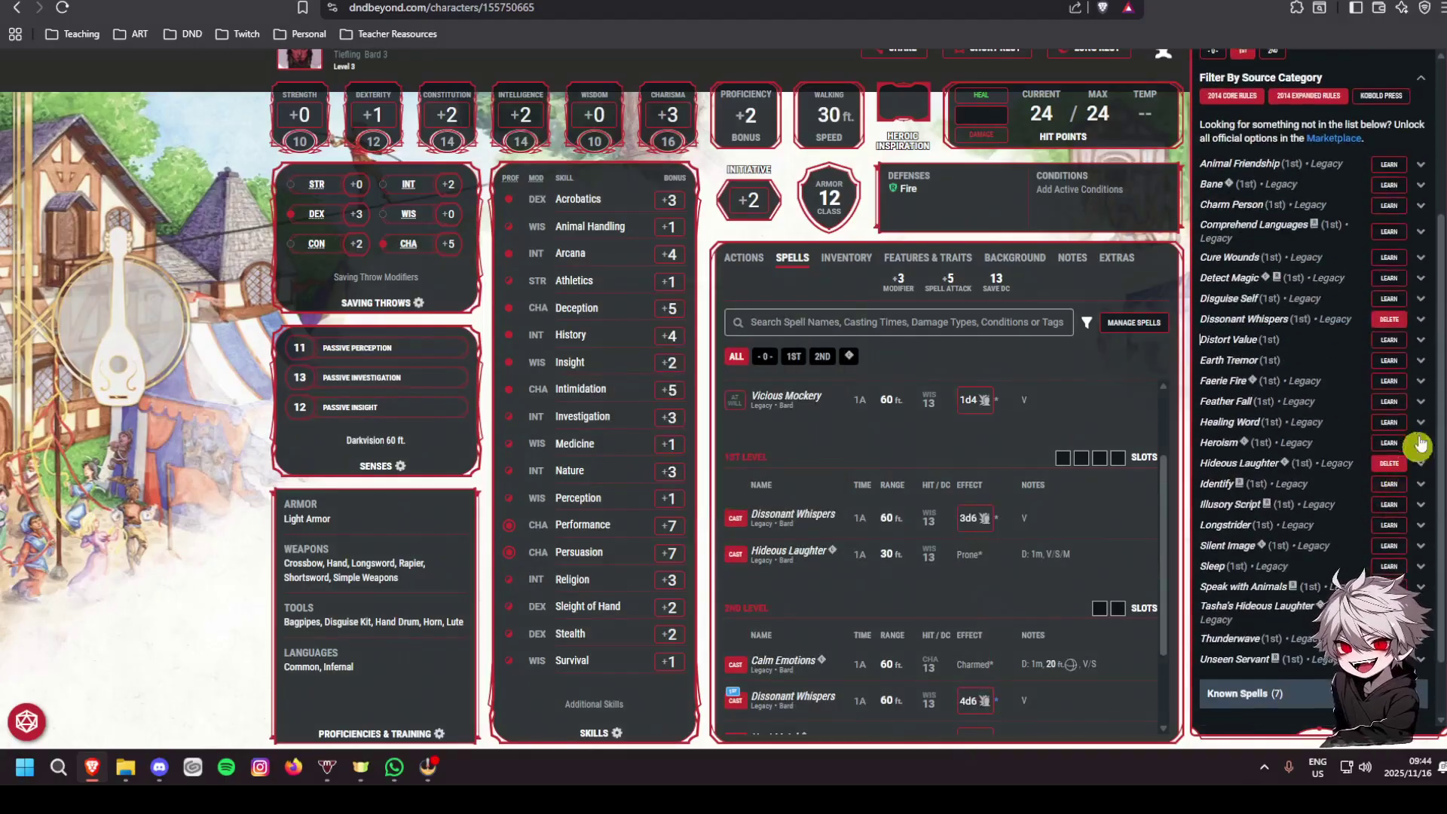
click(1421, 319)
scroll(1287, 393, down, 2)
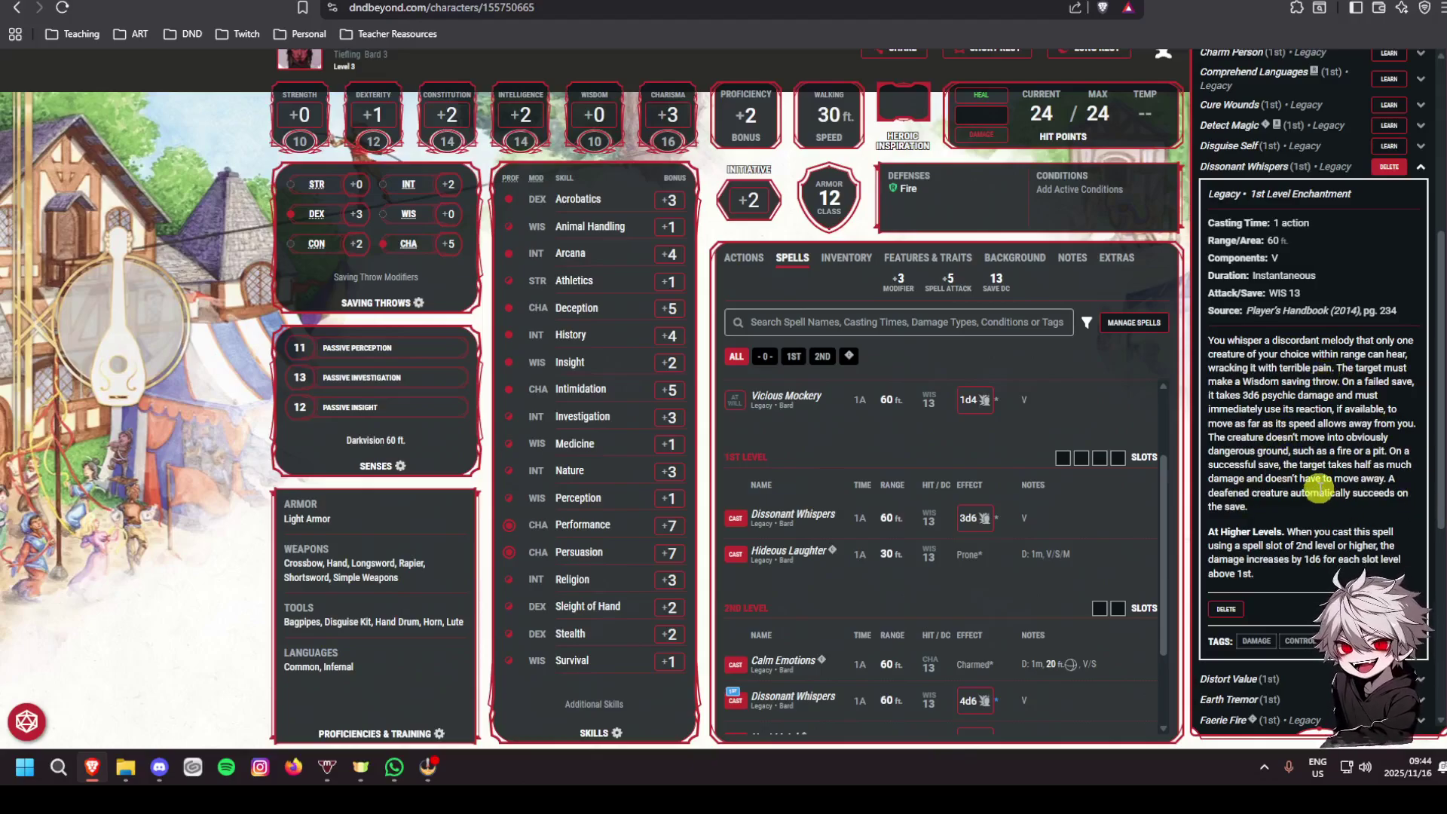
scroll(904, 527, up, 1)
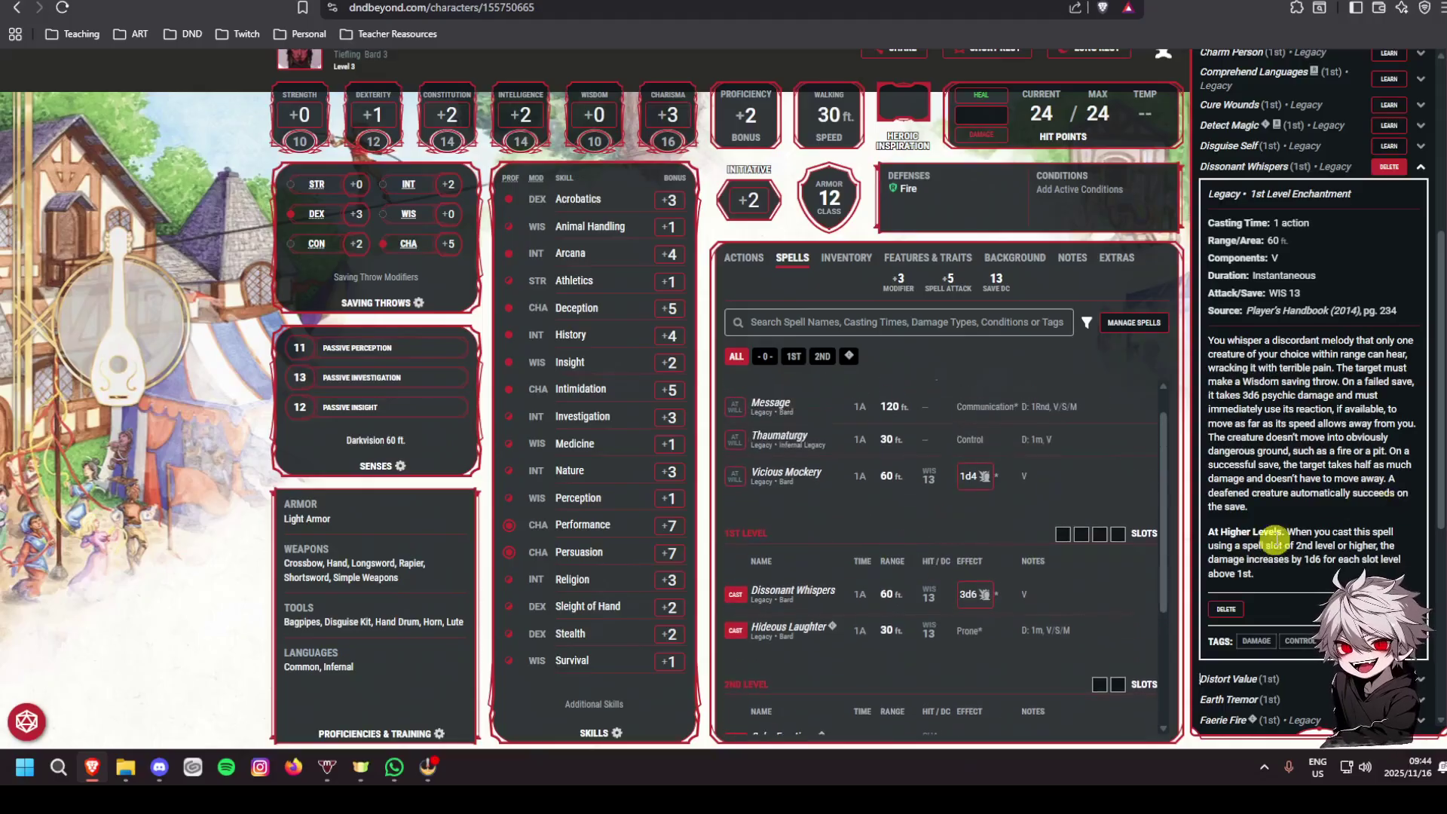
scroll(1281, 520, down, 2)
scroll(1319, 478, up, 5)
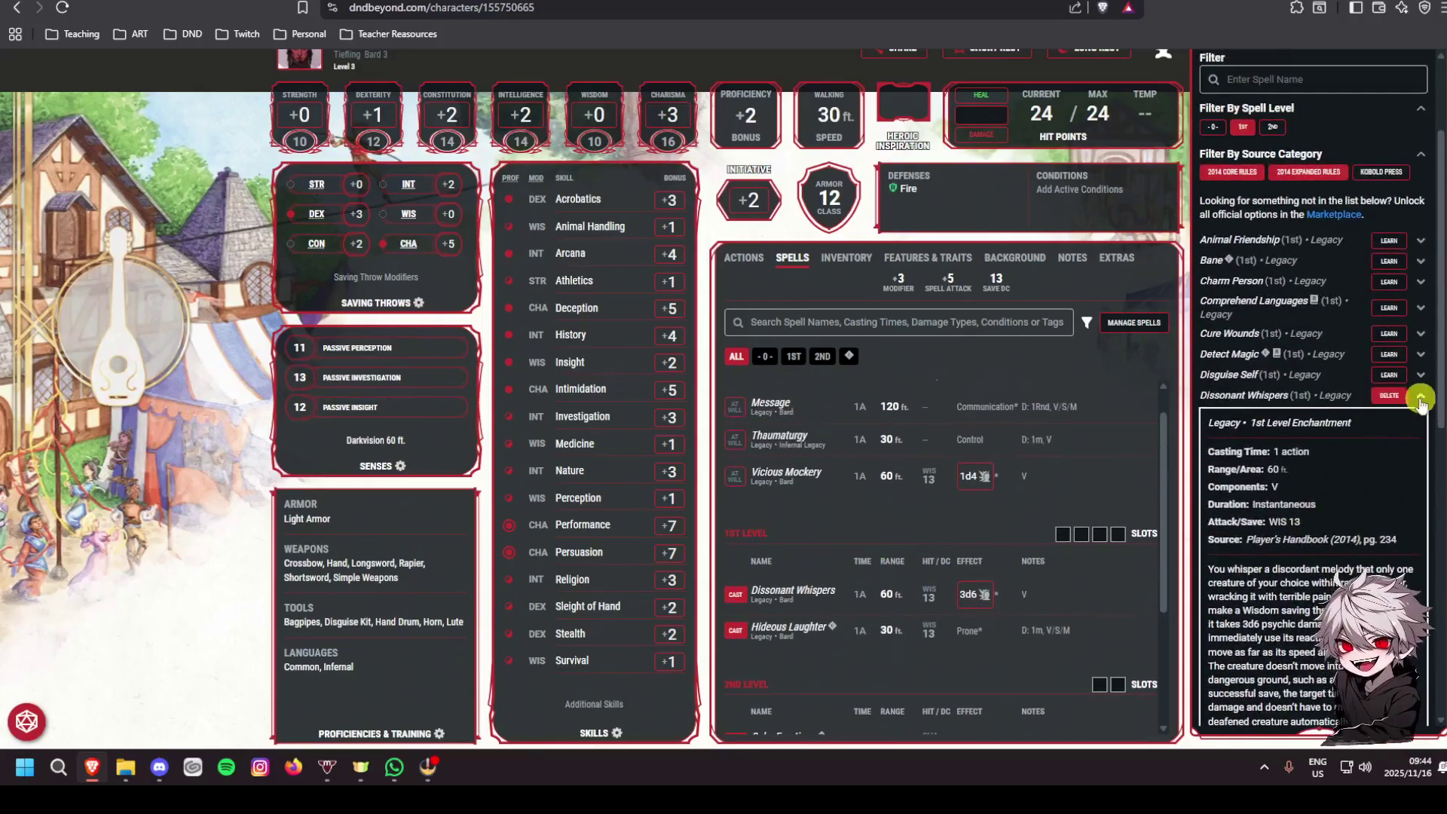
click(1422, 398)
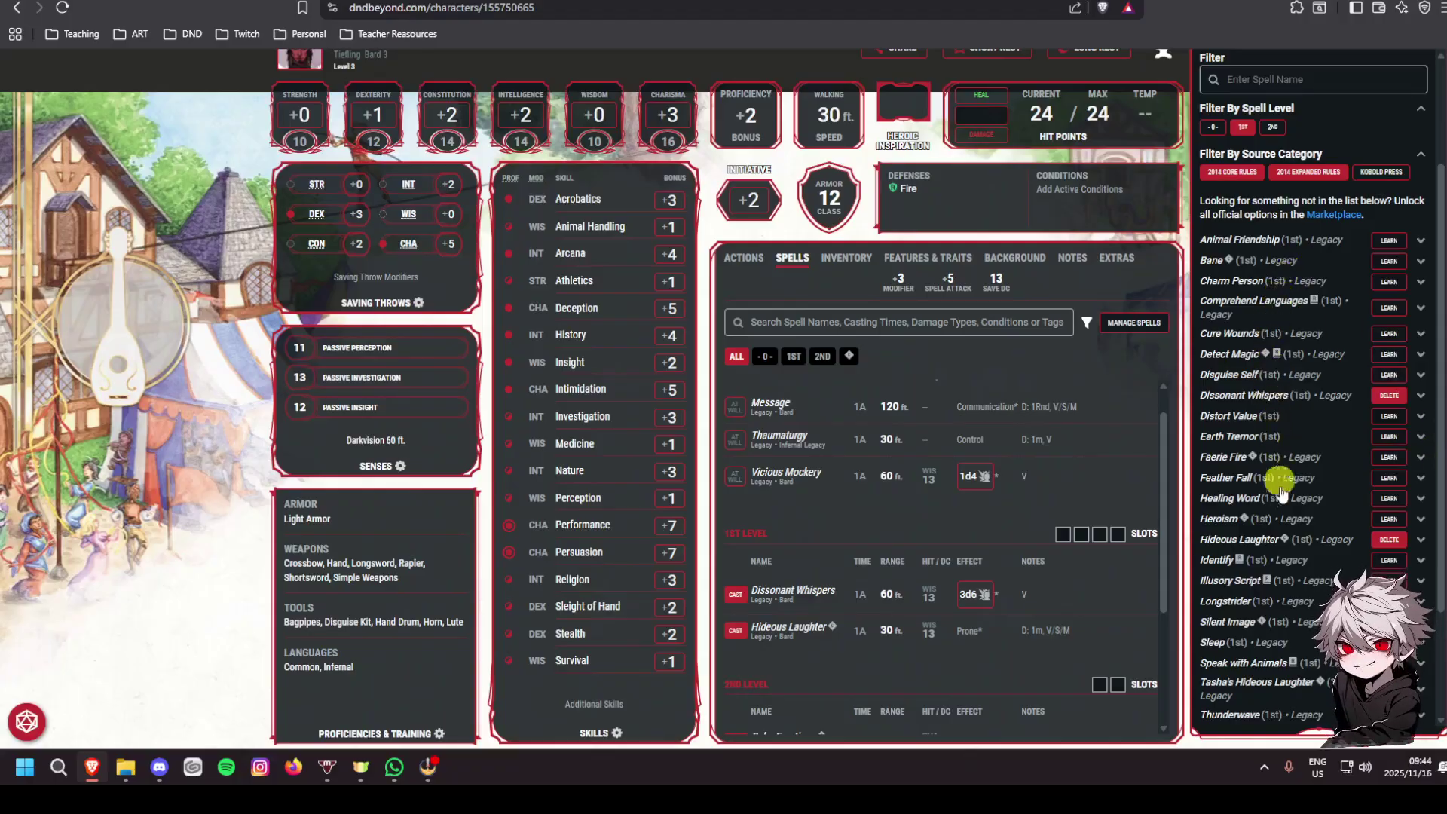
Learn the 1st-level spell Thunderwave and close the spell management view
scroll(1342, 486, down, 1)
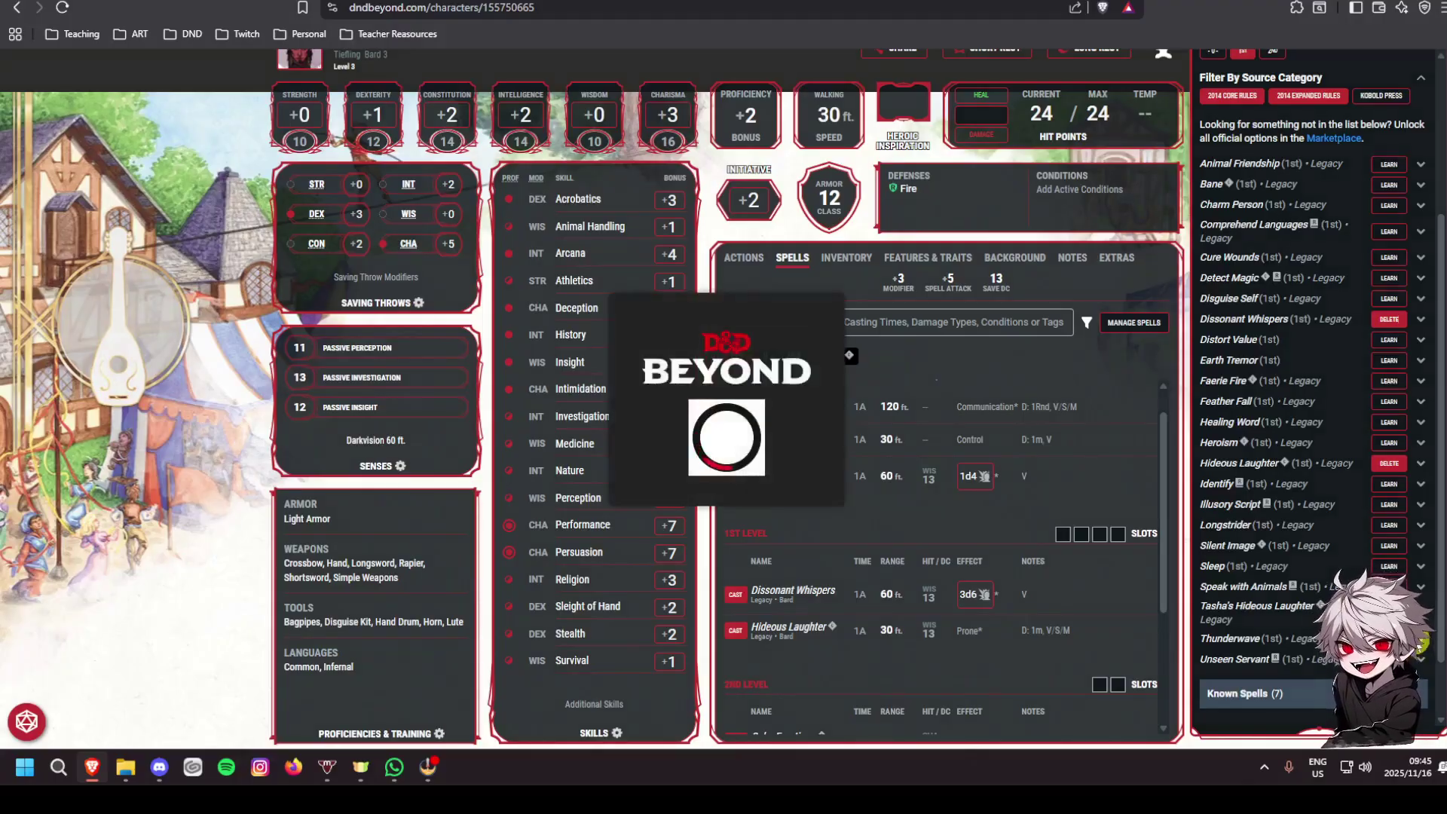
scroll(934, 511, down, 3)
scroll(873, 494, up, 1)
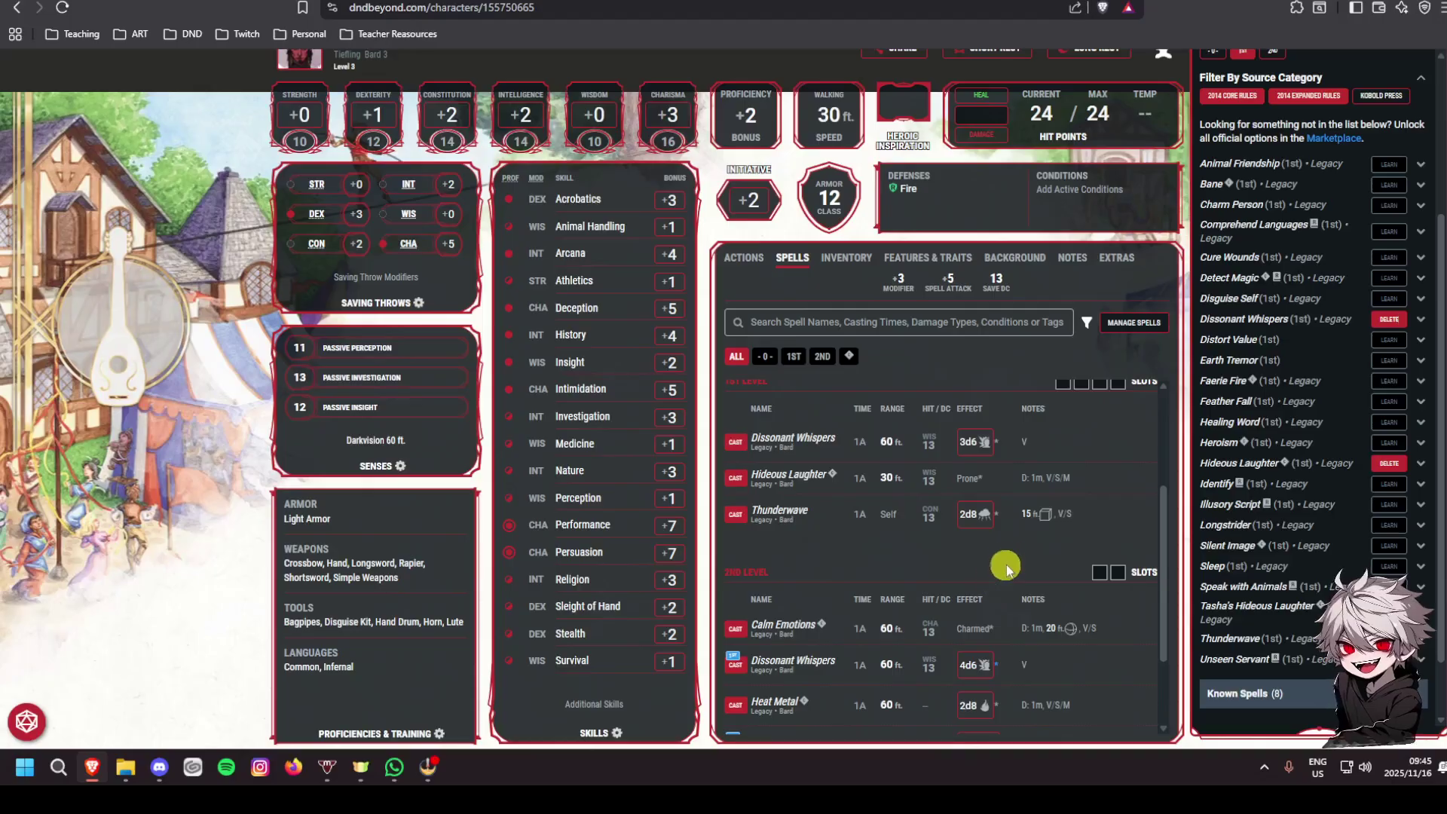
click(187, 513)
Review the character's cantrips, 1st-level and 2nd-level spells on the sheet, and filter the list to 2nd level
scroll(882, 516, up, 2)
scroll(829, 474, down, 1)
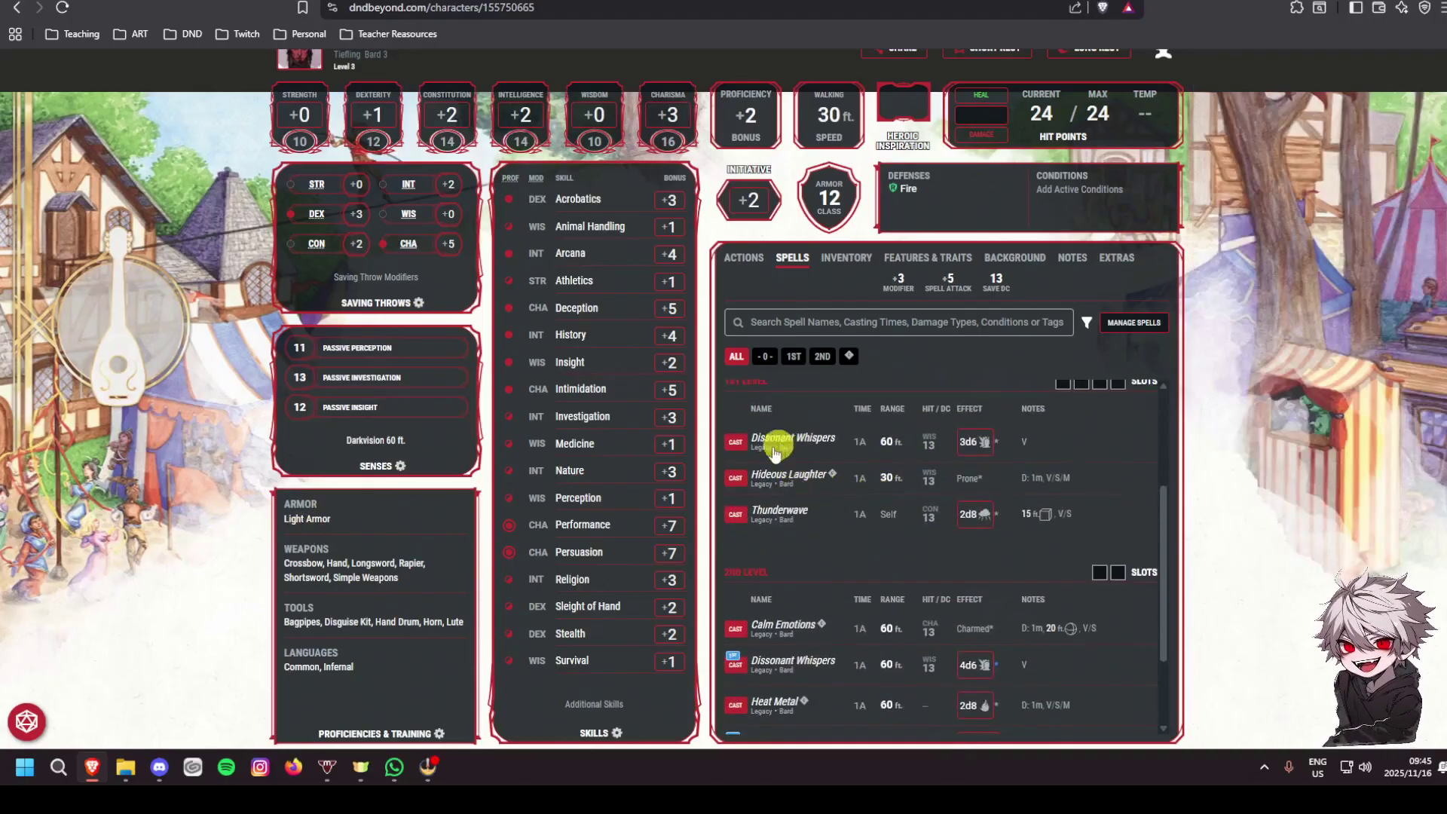
scroll(814, 501, down, 2)
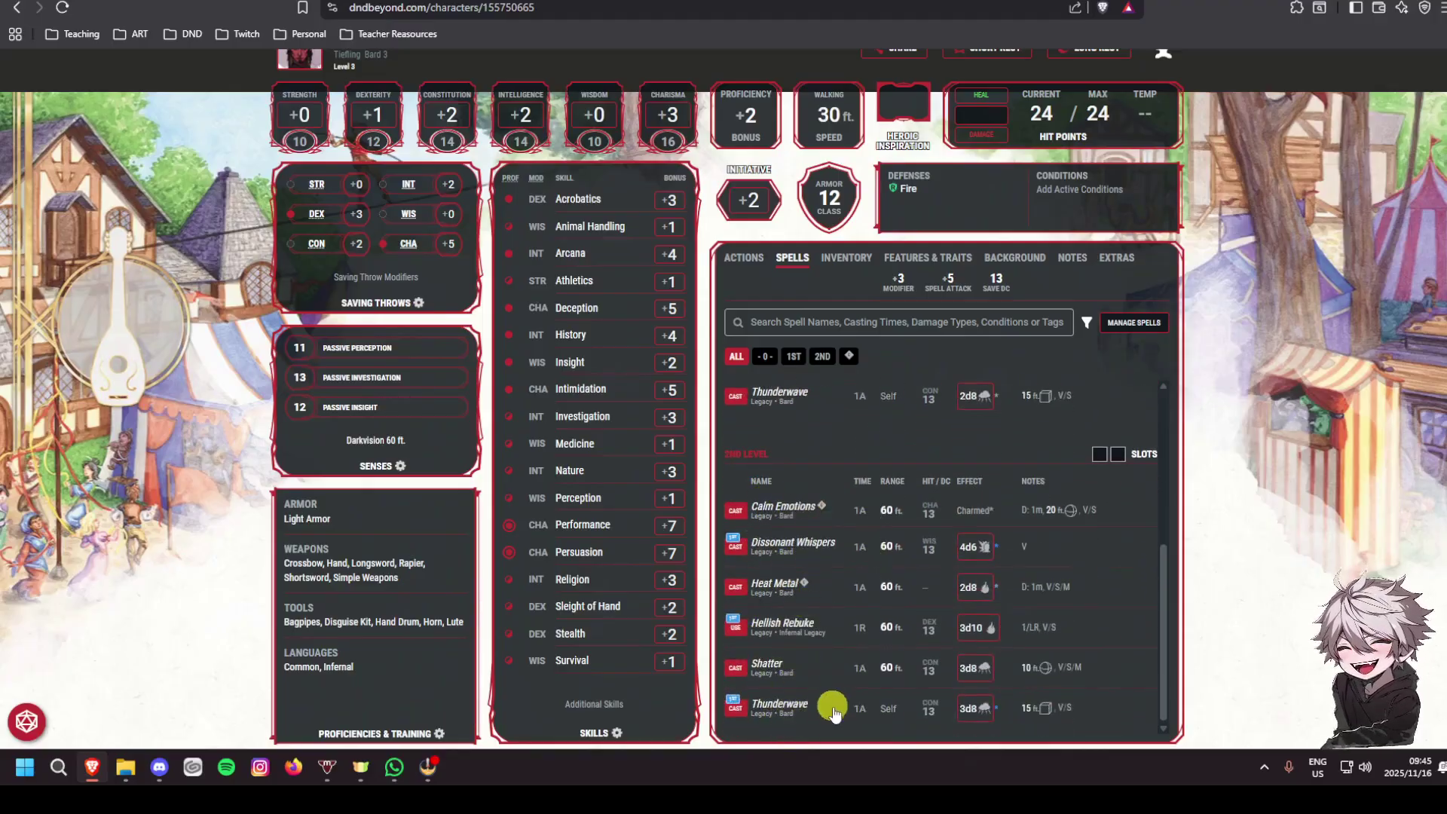
scroll(876, 499, up, 3)
scroll(876, 501, up, 2)
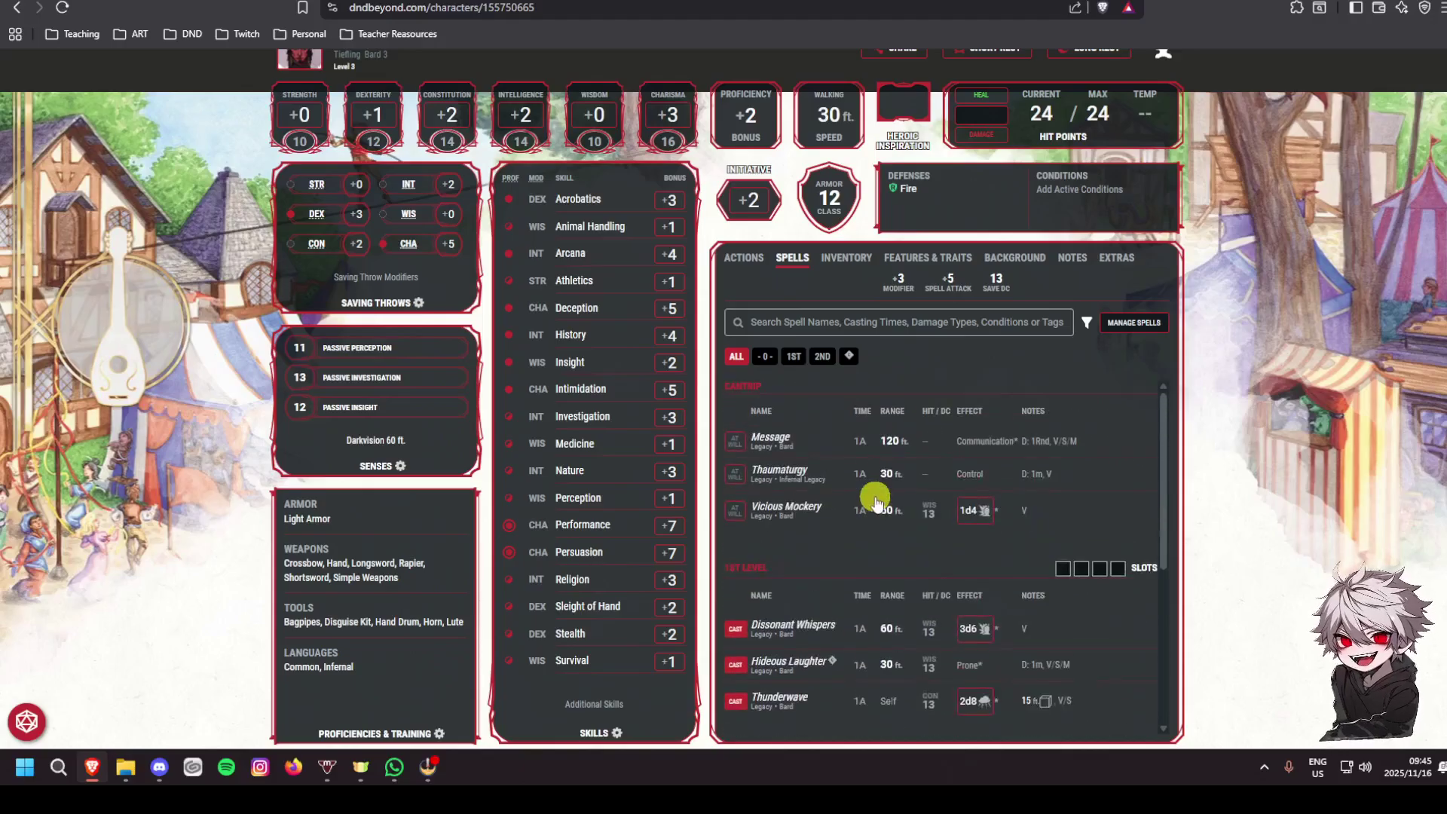
scroll(904, 631, down, 3)
scroll(866, 528, up, 3)
click(824, 358)
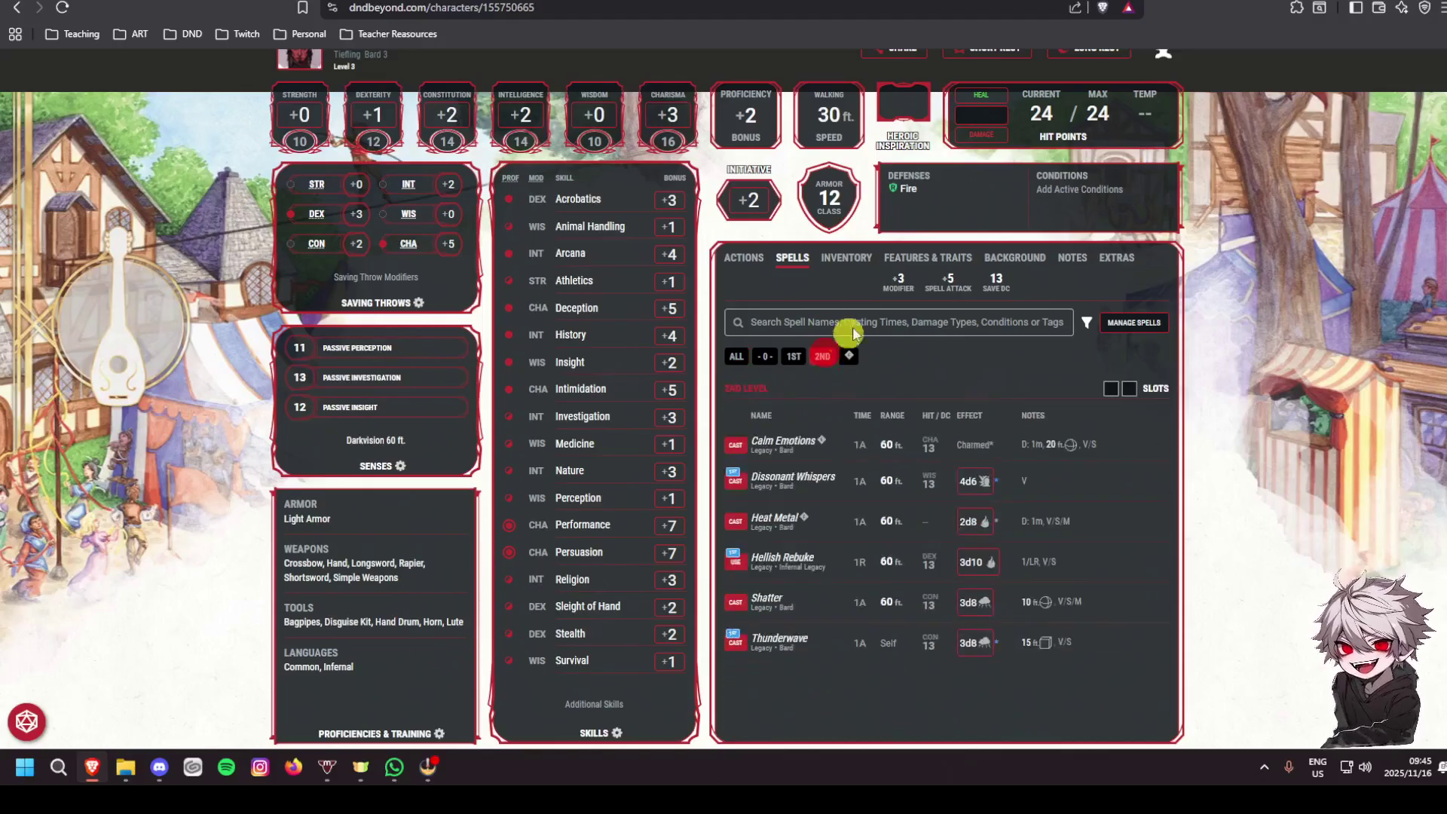
Look over the character's inventory and read through all class features and species traits down to the feats section
click(855, 260)
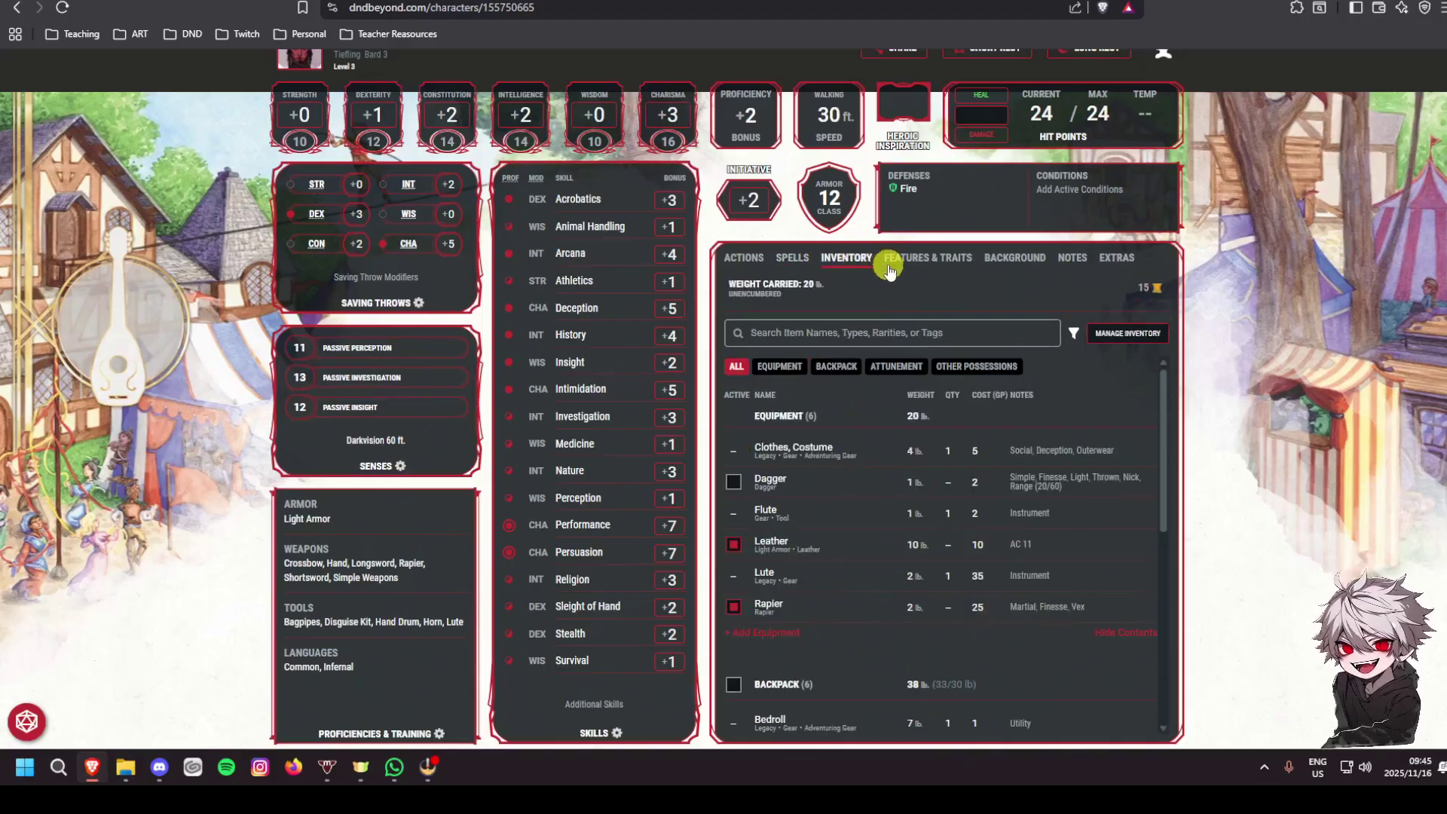
click(934, 260)
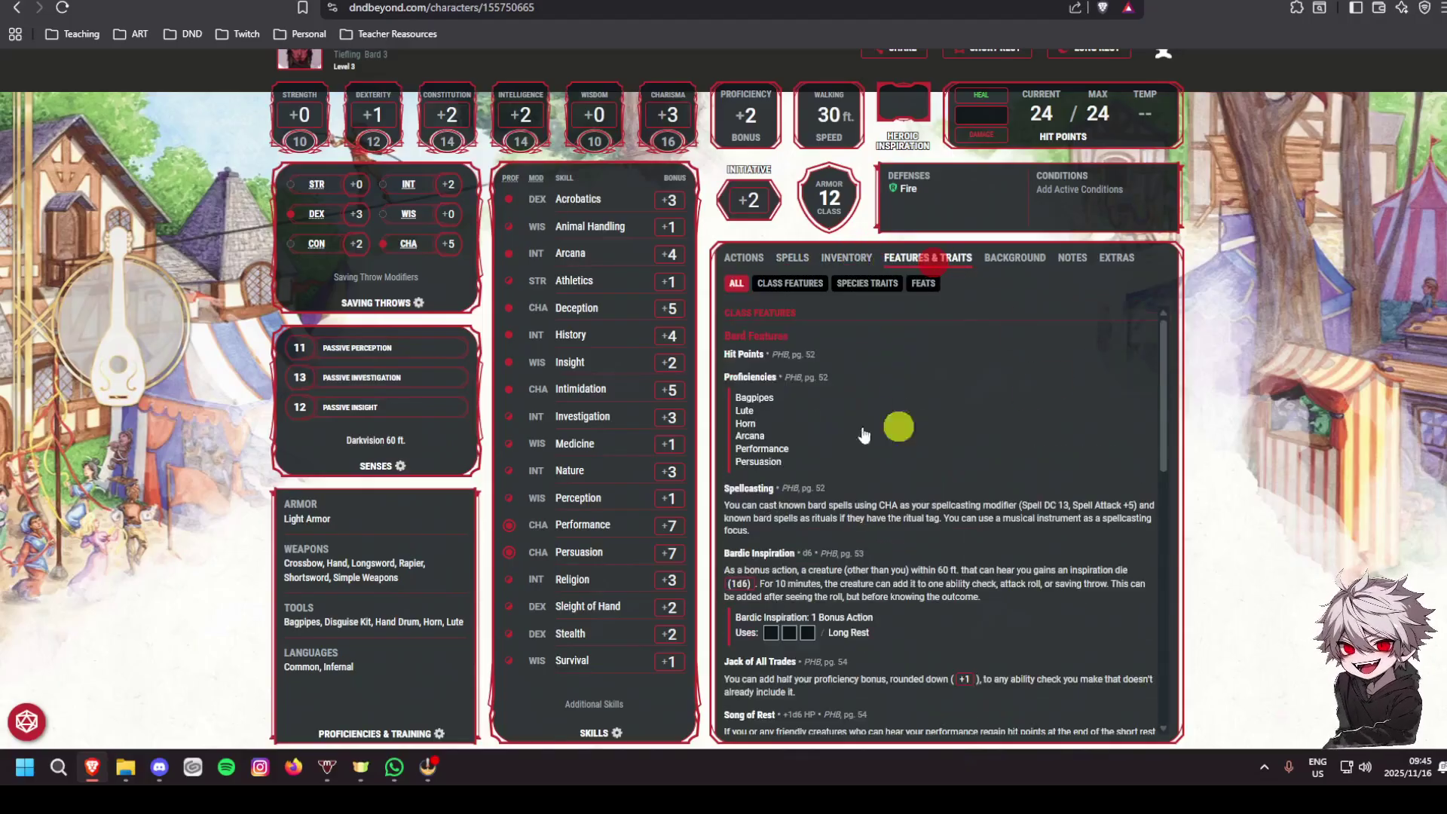
scroll(1071, 566, down, 3)
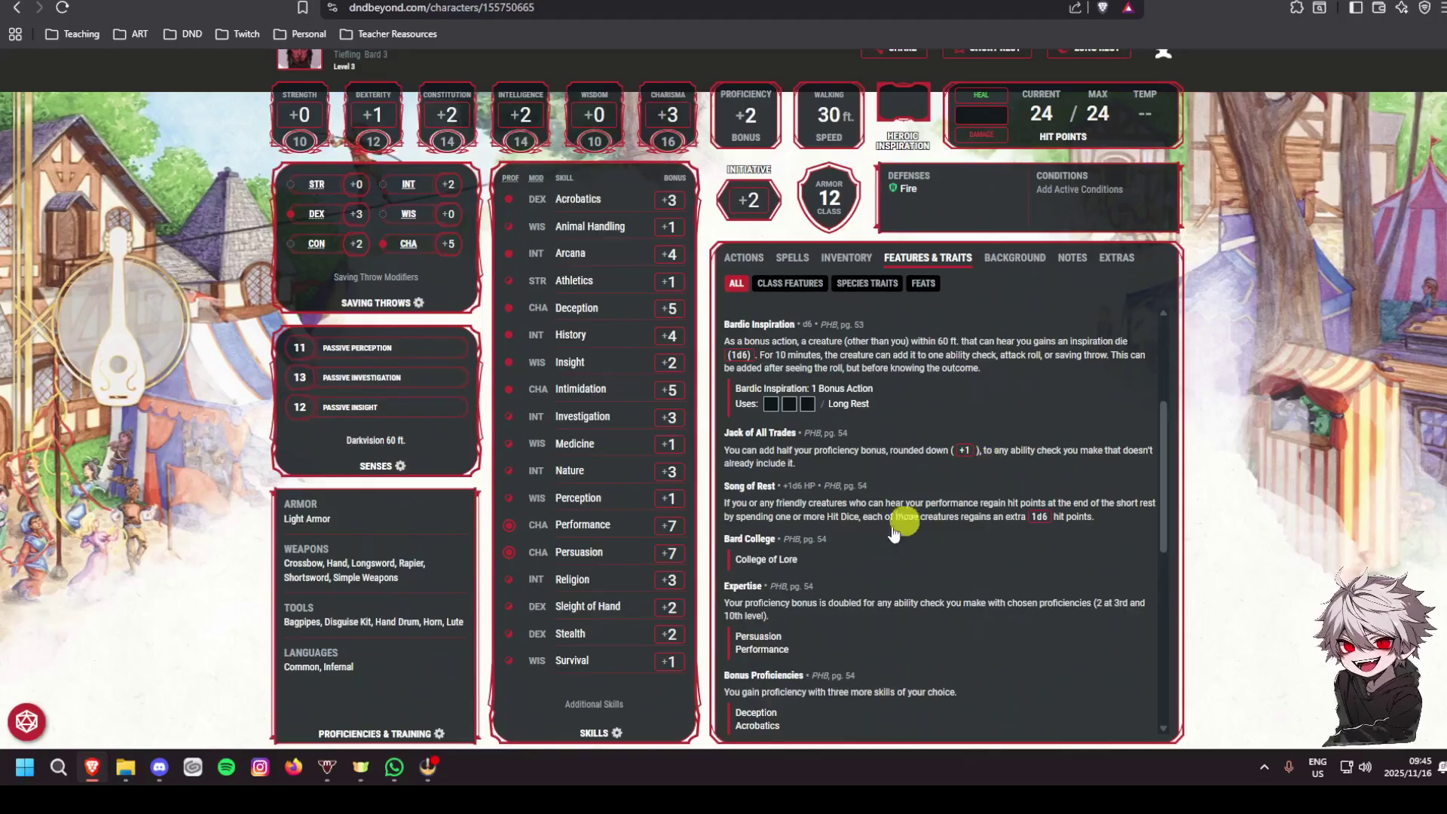
scroll(1081, 550, down, 1)
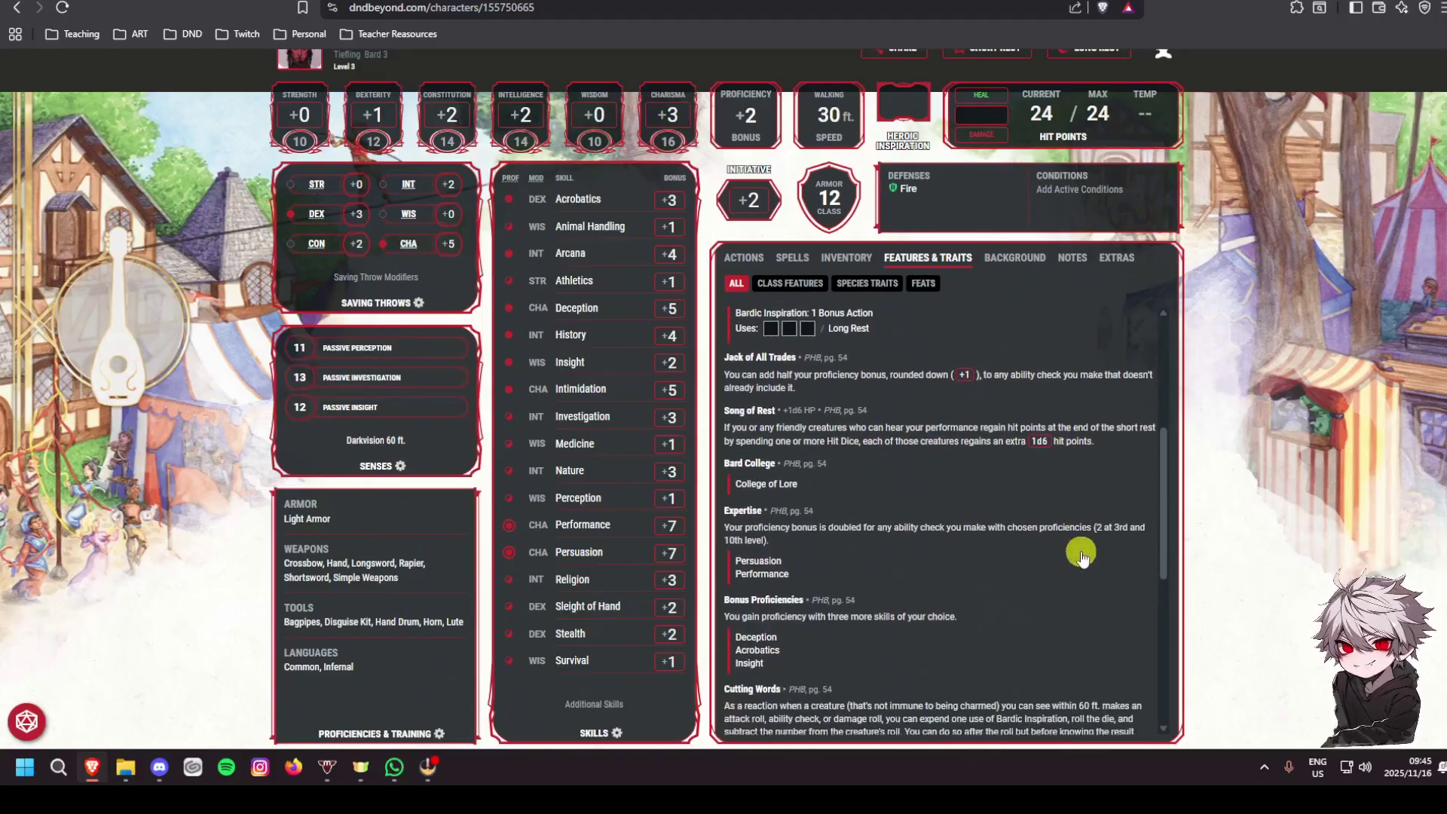
scroll(769, 569, down, 2)
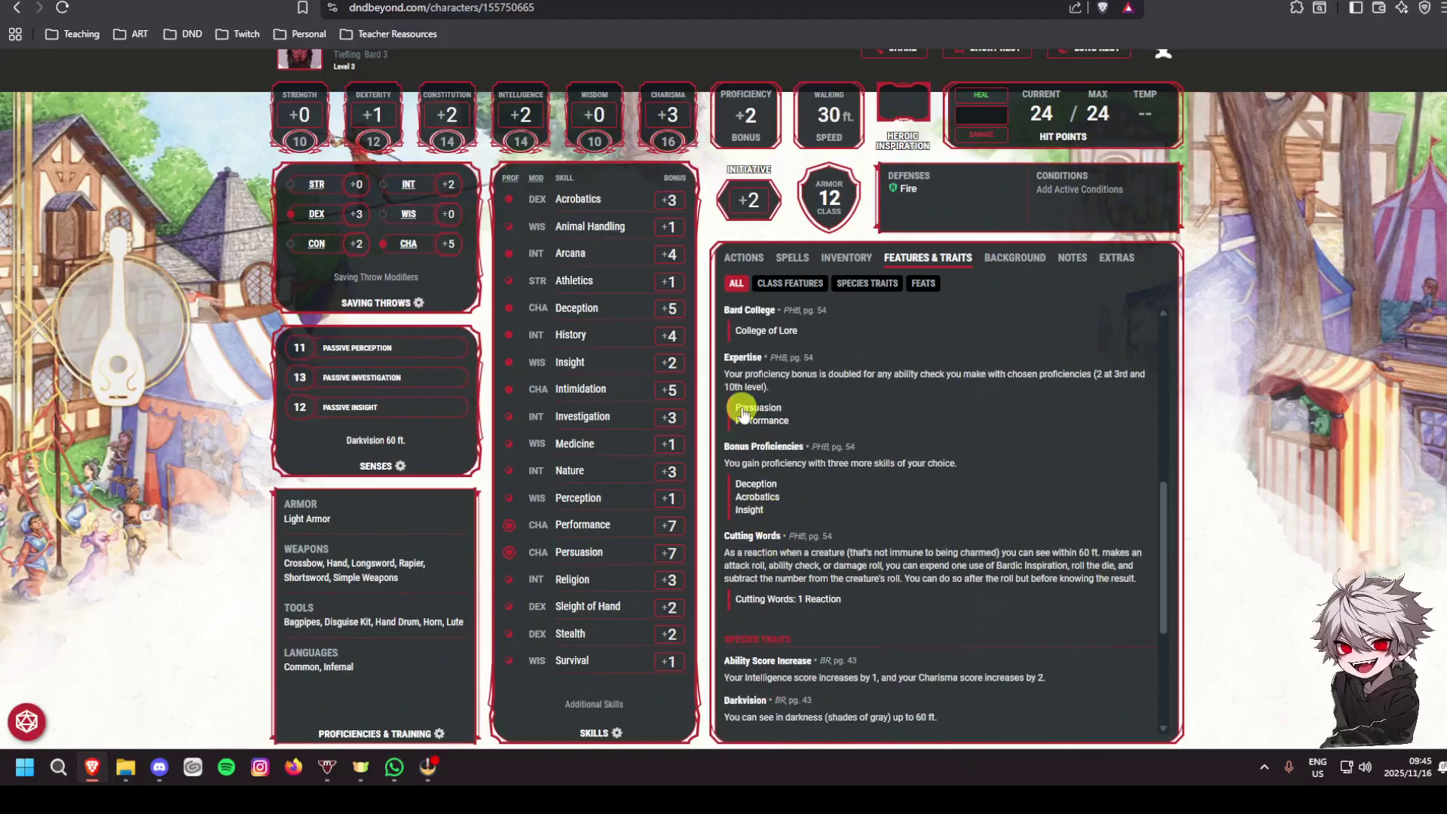
scroll(787, 527, down, 2)
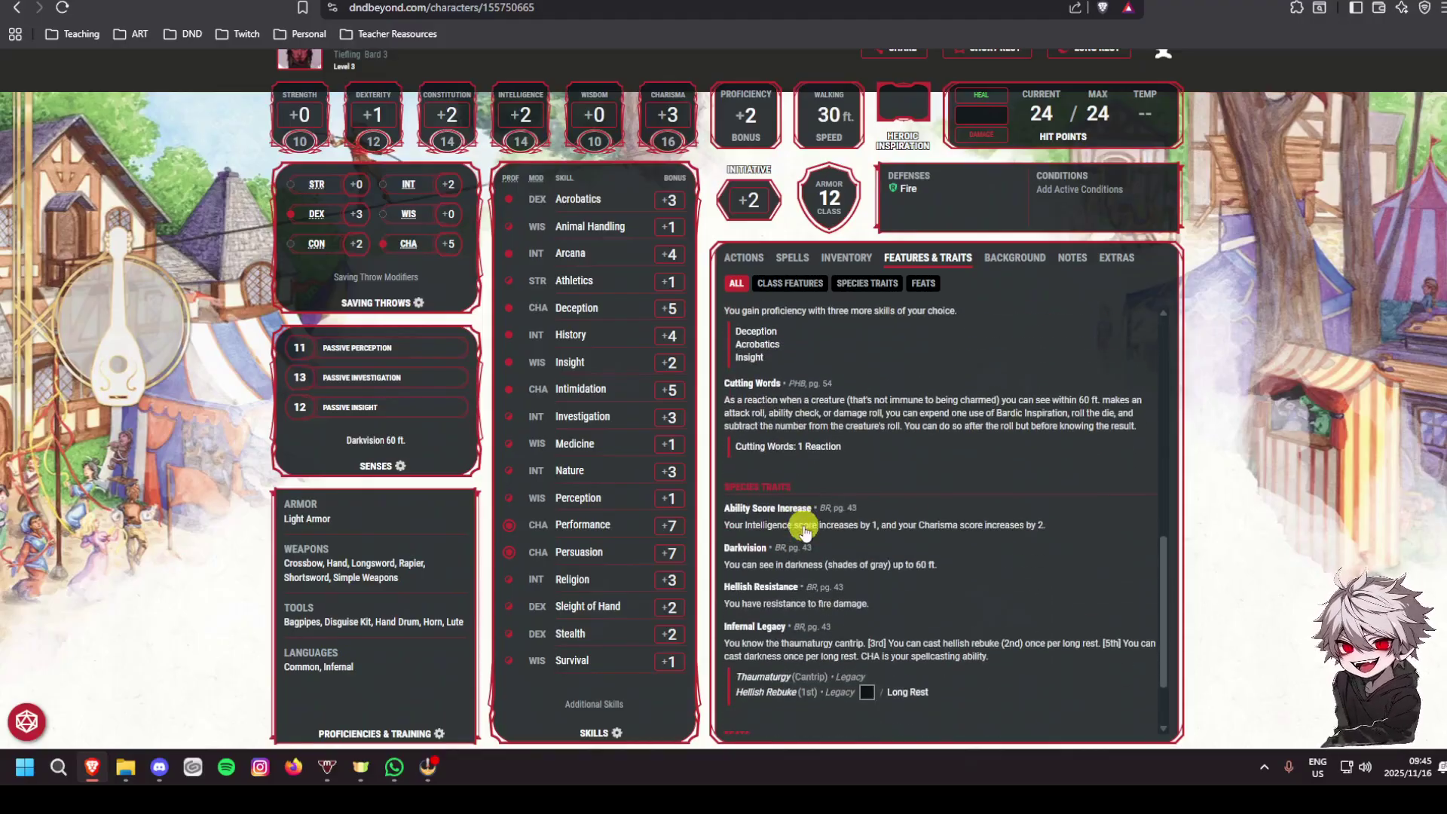
scroll(803, 520, down, 1)
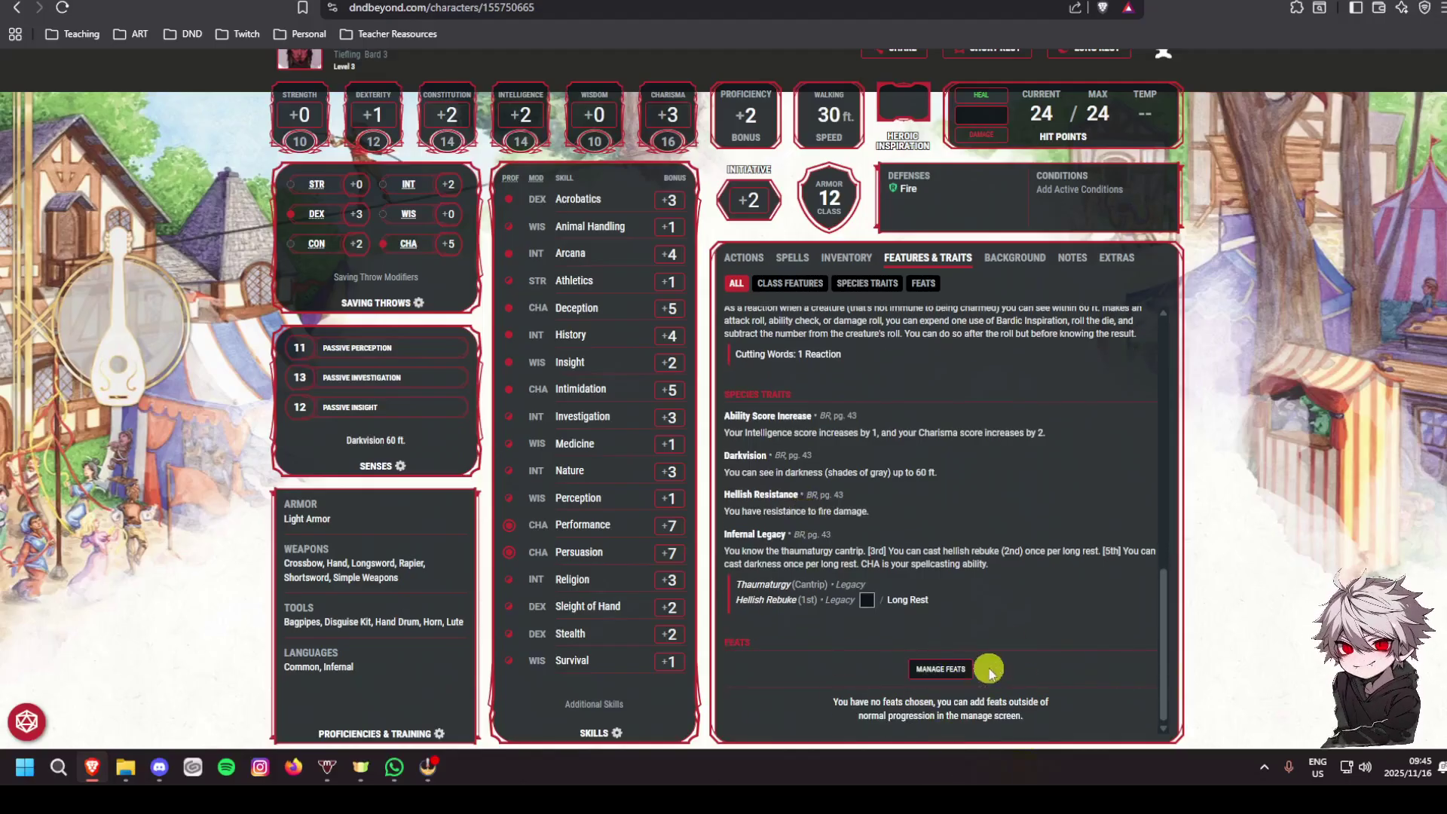
Open the feat management list, read the description of the Actor feat and collapse it
click(942, 670)
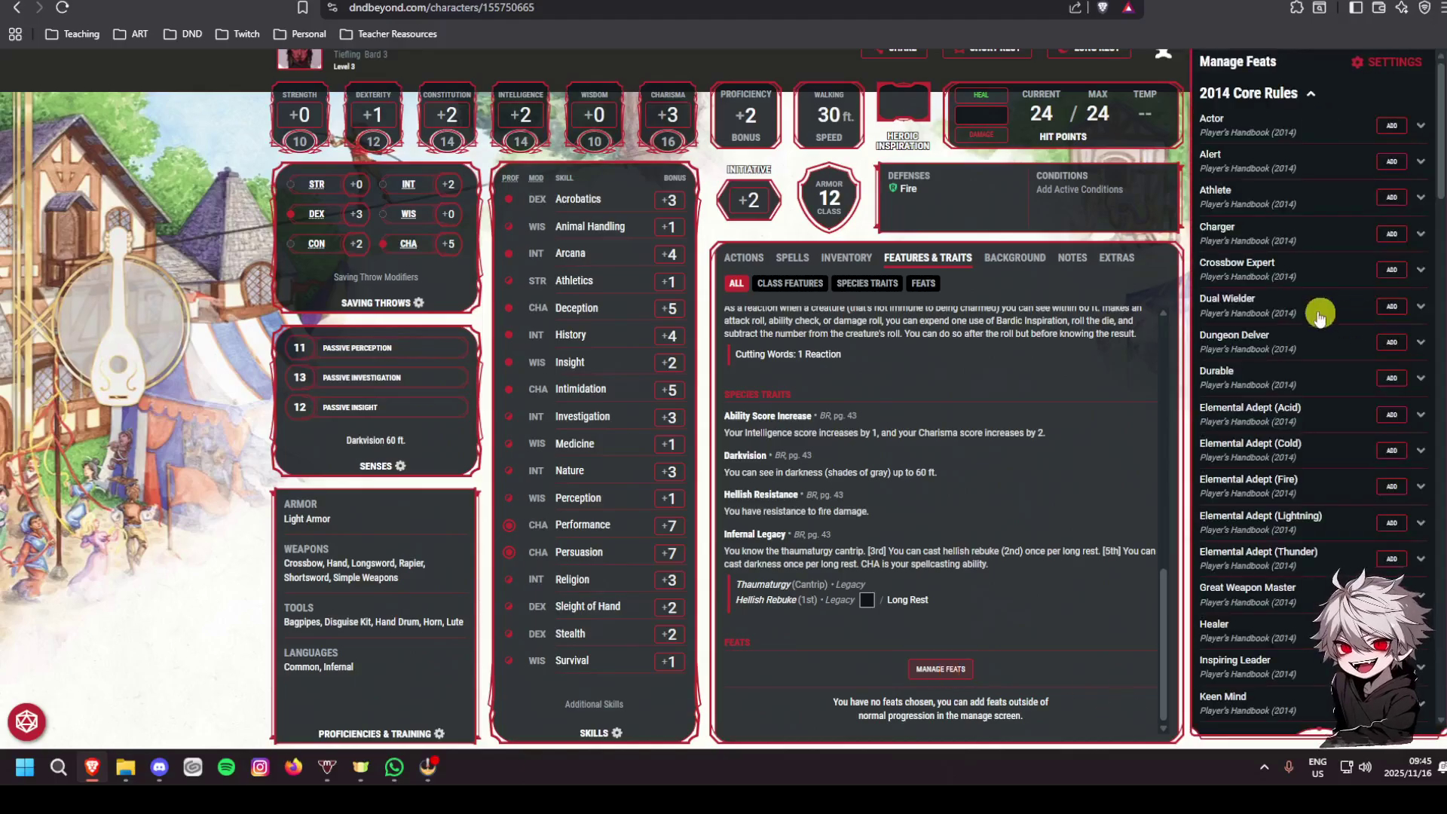
click(1420, 126)
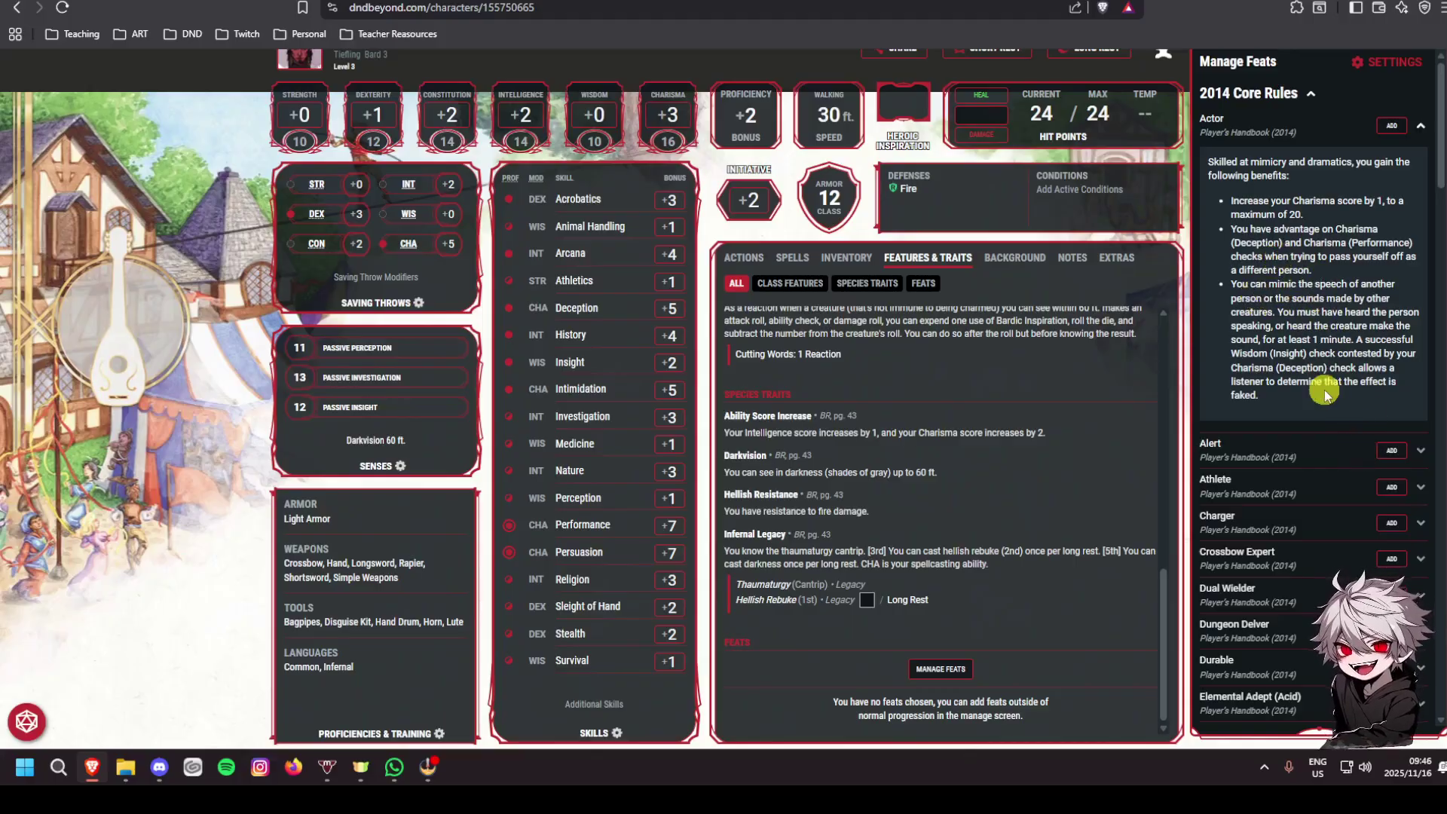
click(1421, 126)
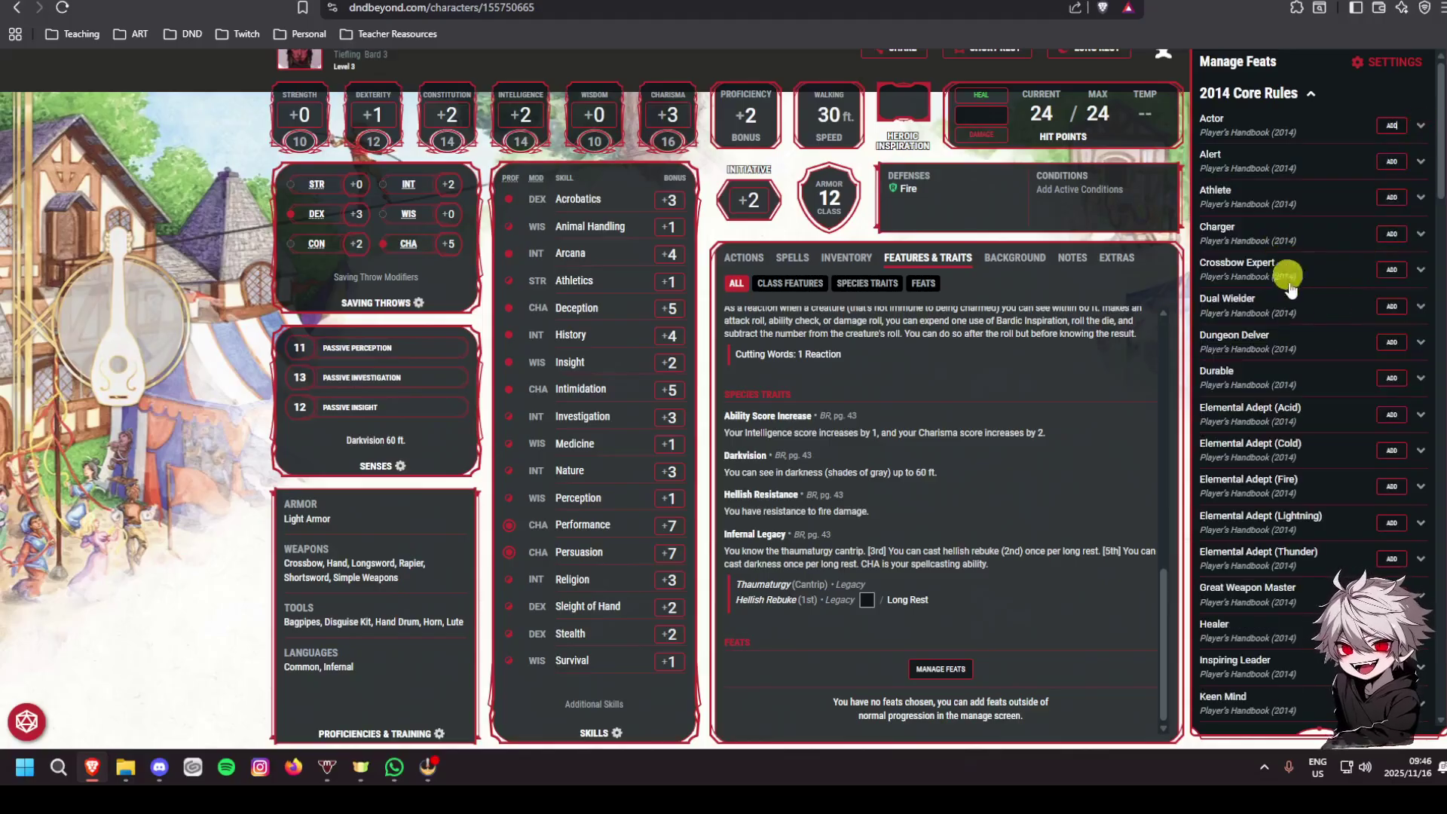
Read the descriptions of the Keen Mind and Inspiring Leader feats, and close the feat management list
scroll(1353, 361, down, 4)
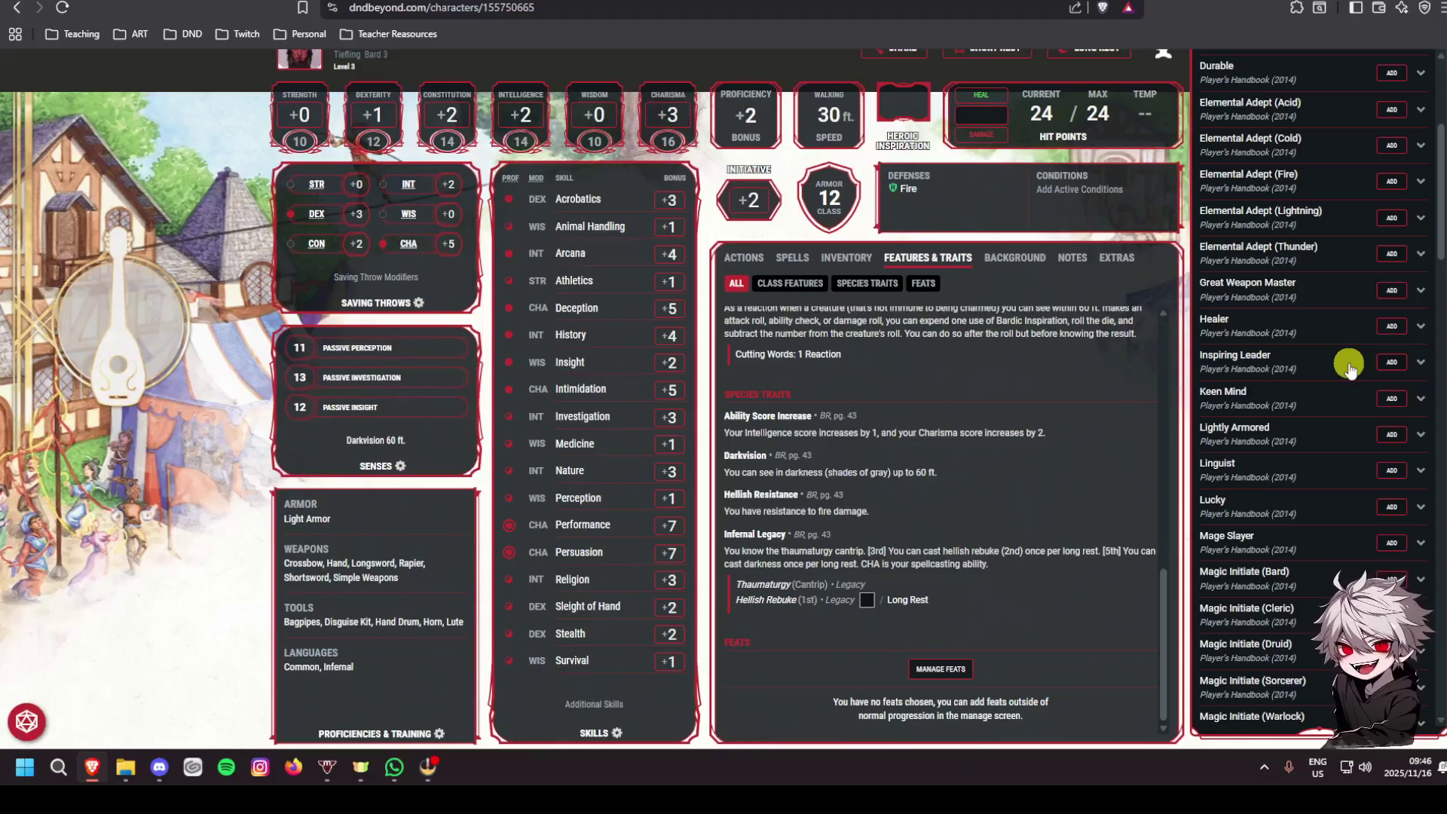
click(1420, 399)
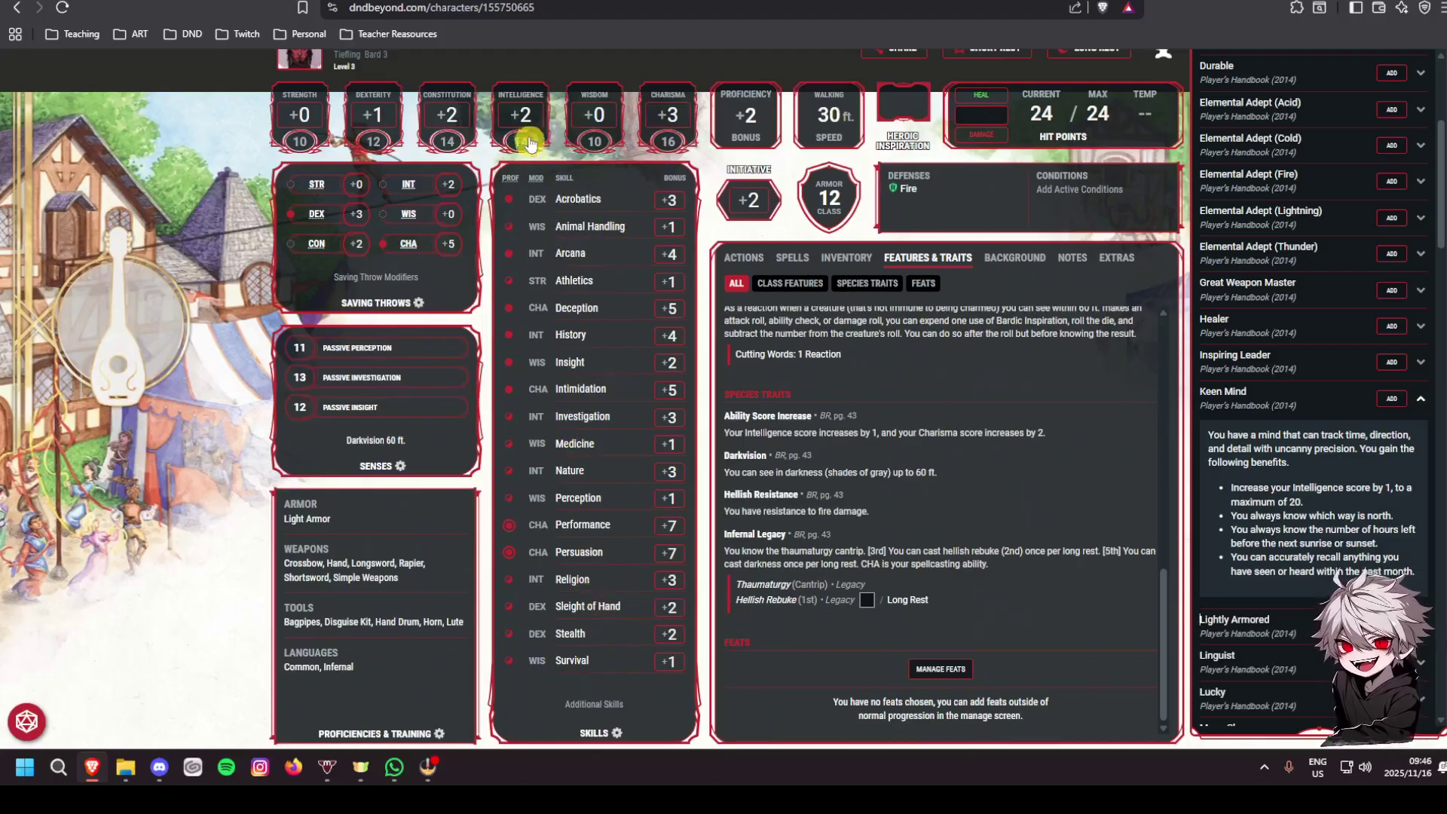
click(1420, 399)
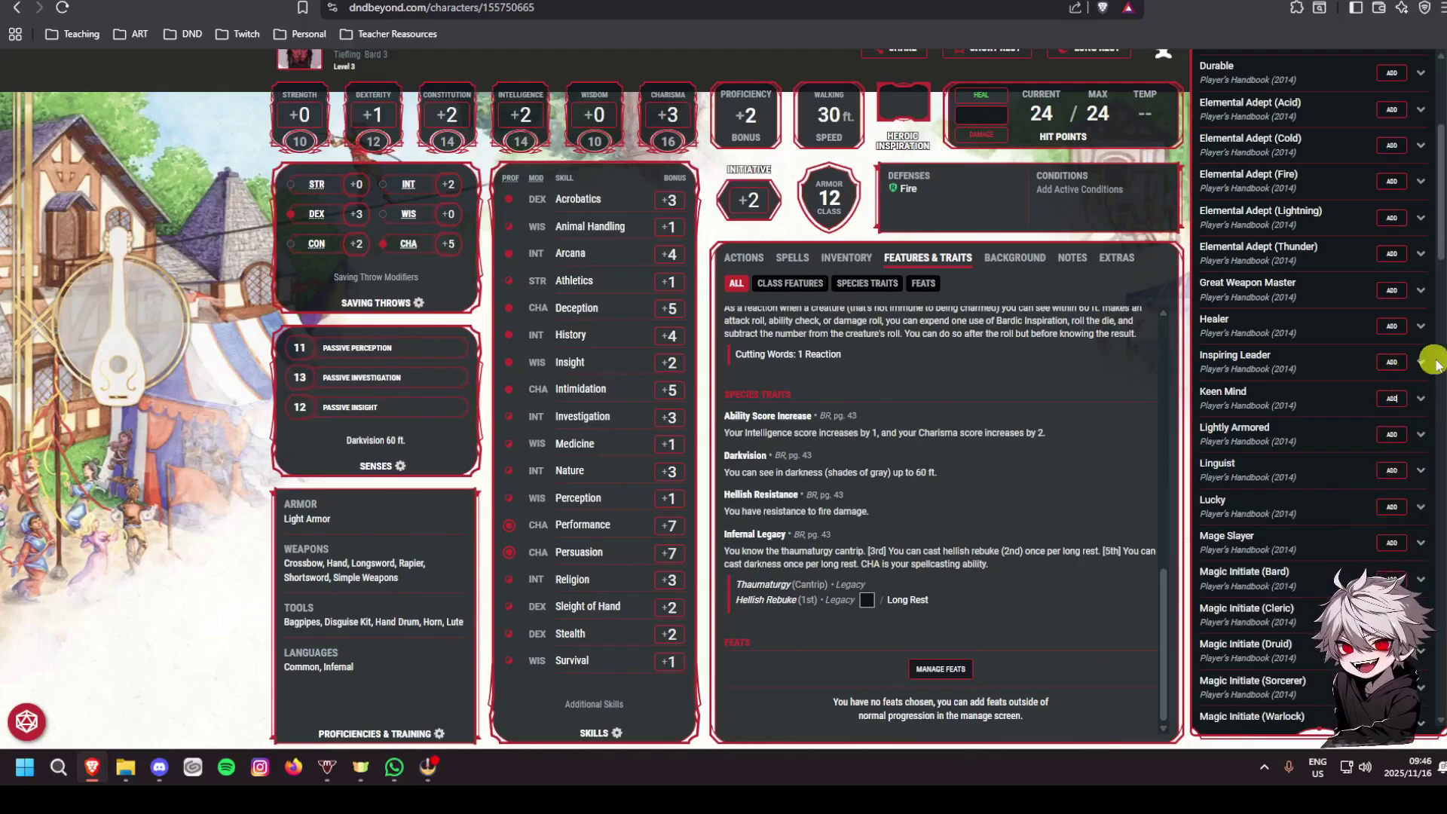
click(1421, 363)
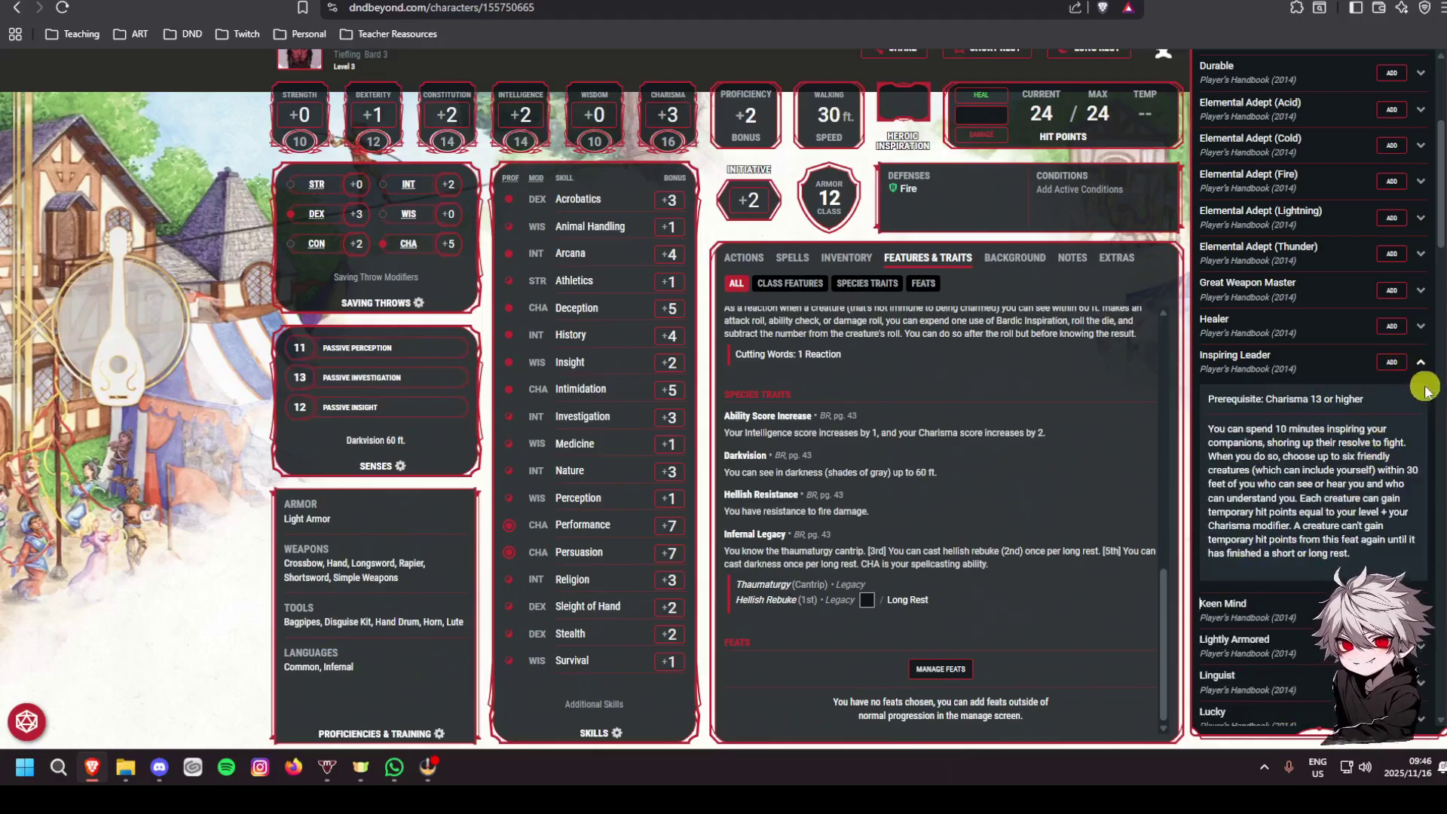
click(1422, 362)
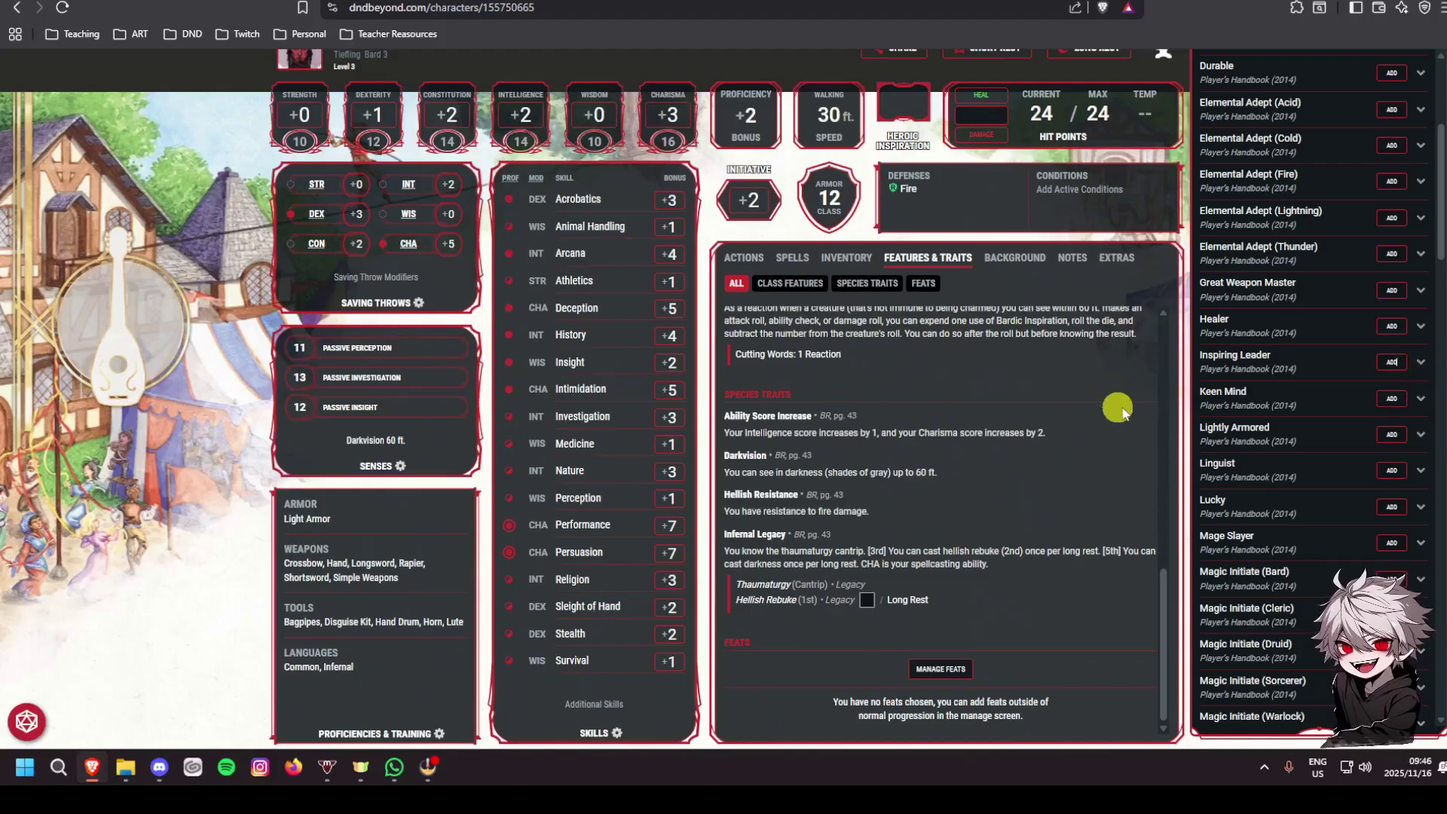
click(174, 378)
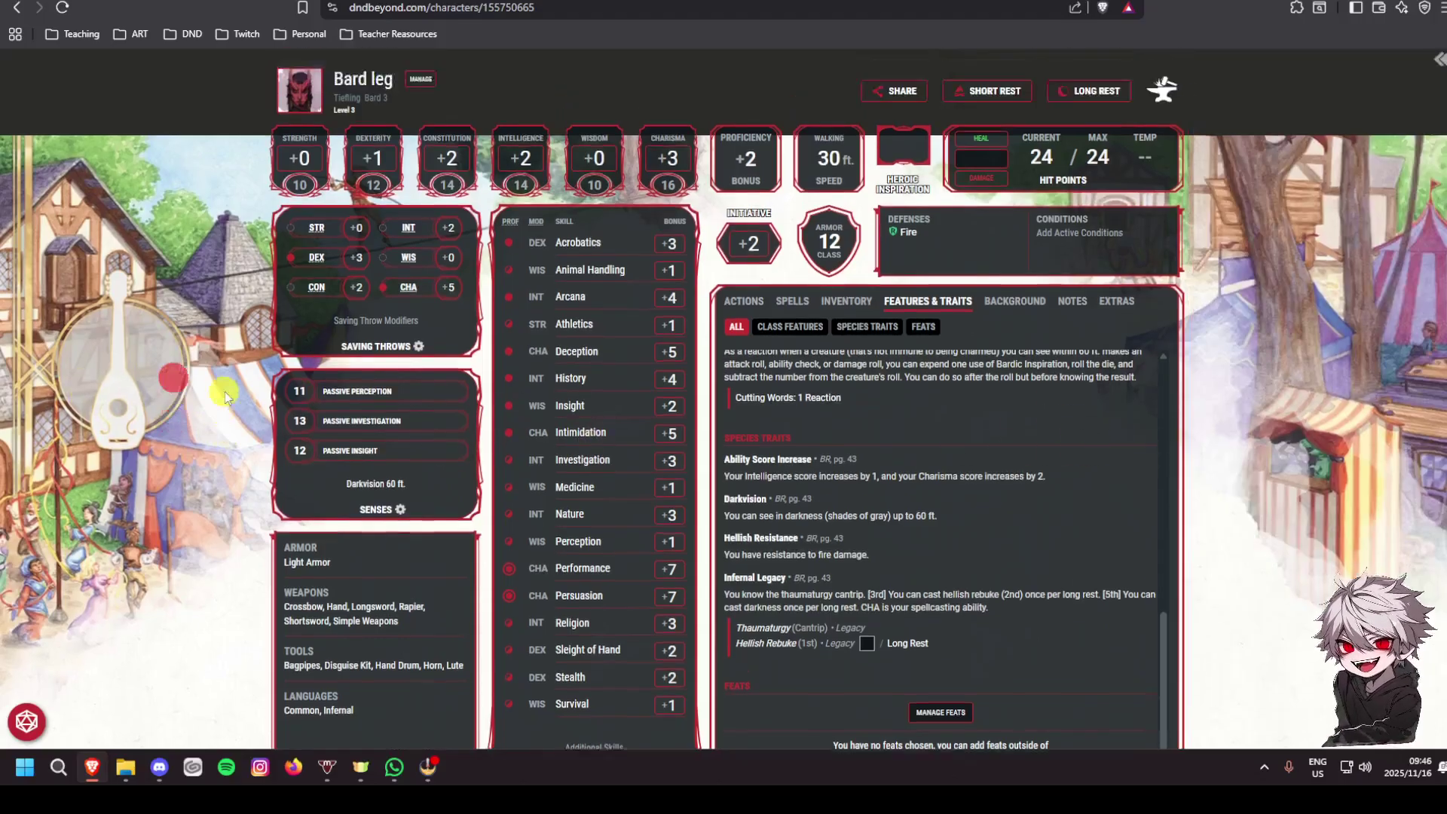
scroll(349, 399, up, 1)
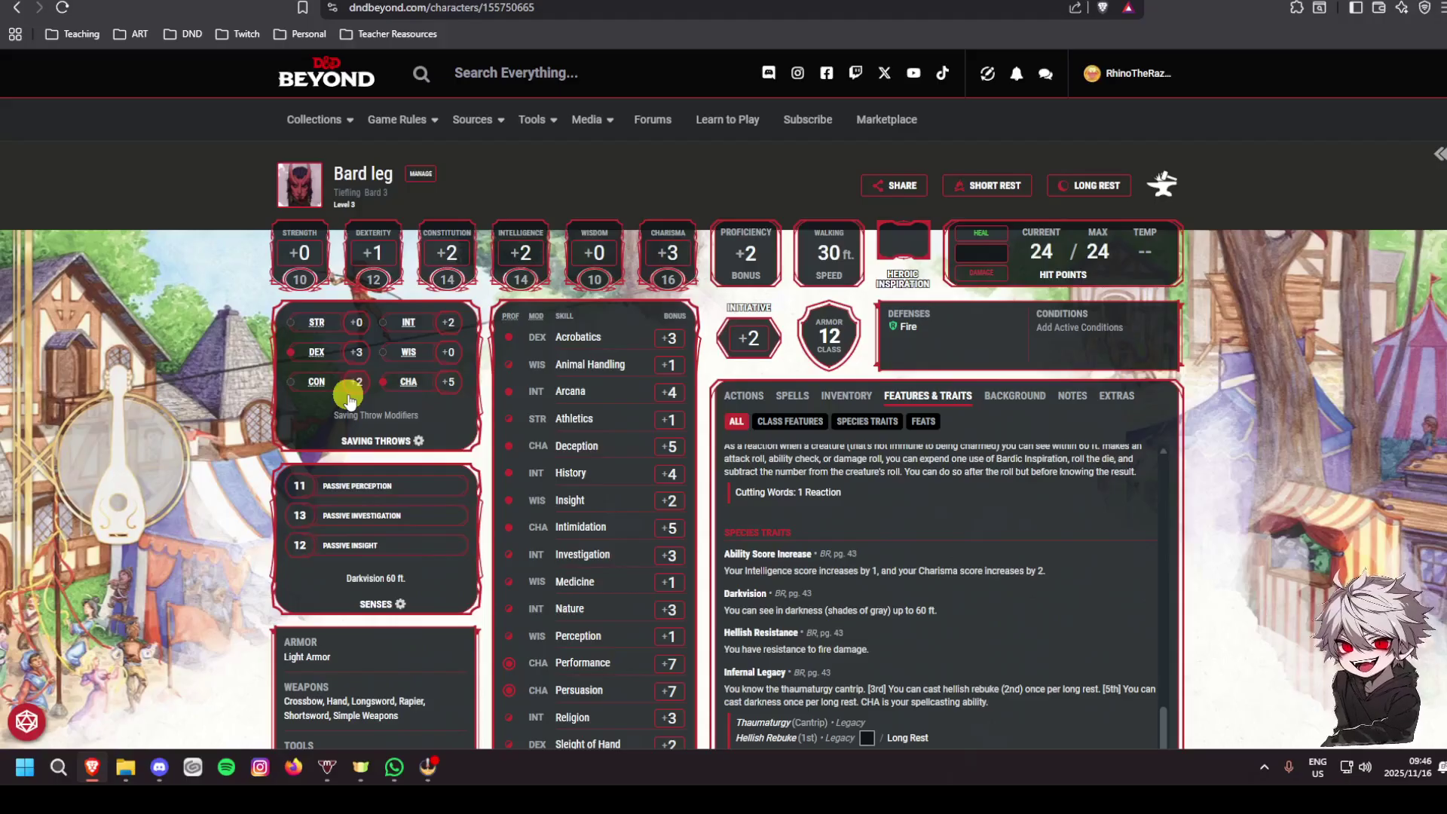